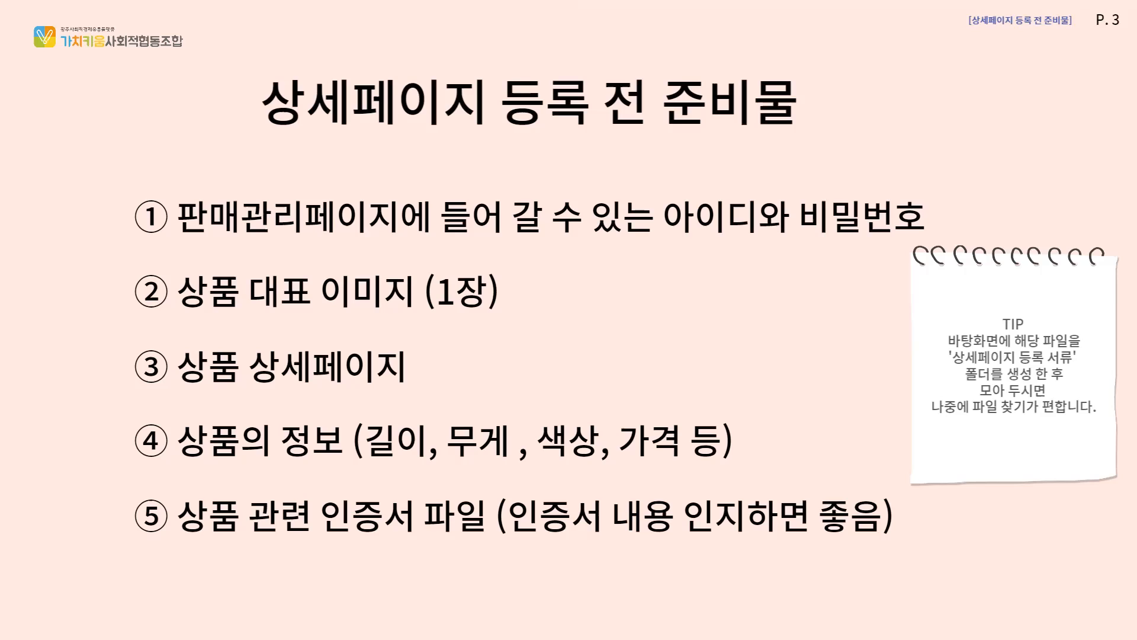
left_click(1092, 374)
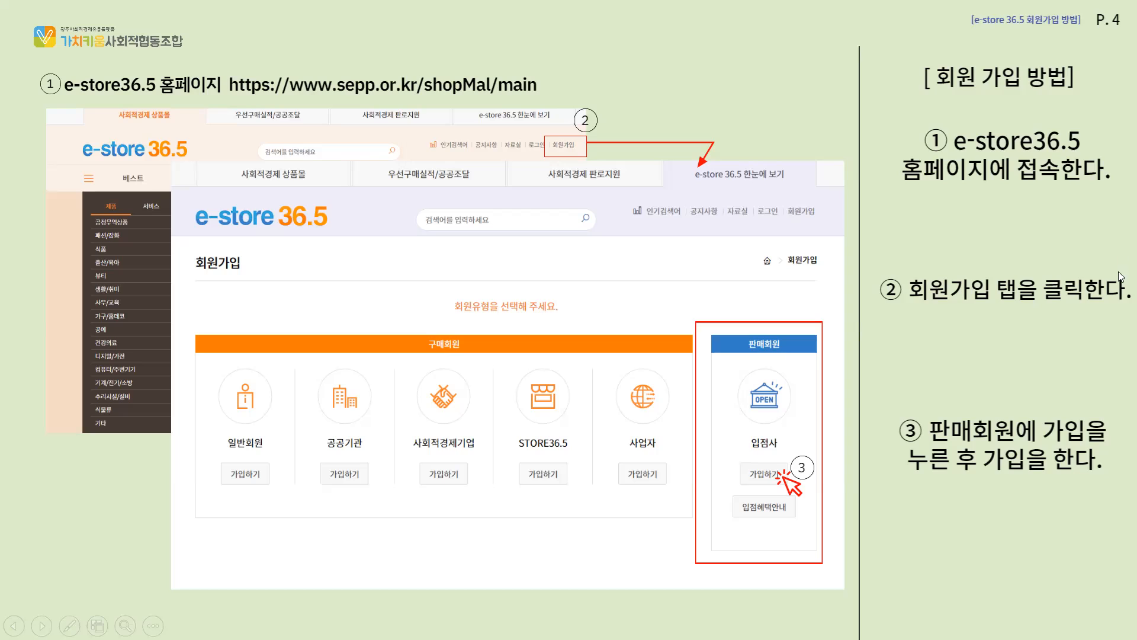
left_click(1121, 332)
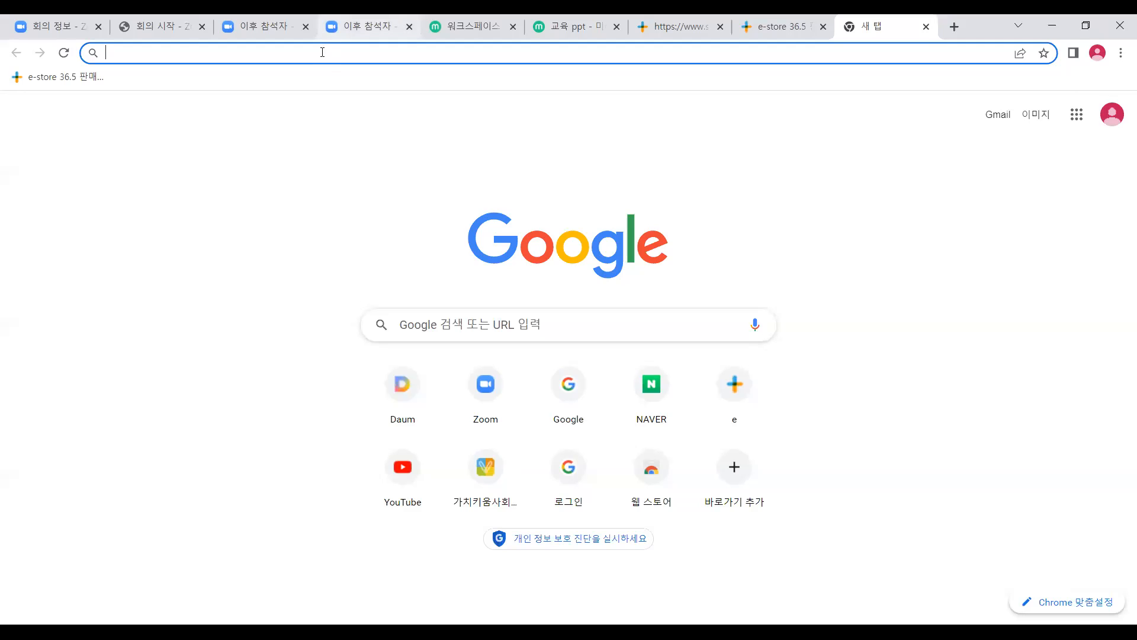
left_click(329, 54)
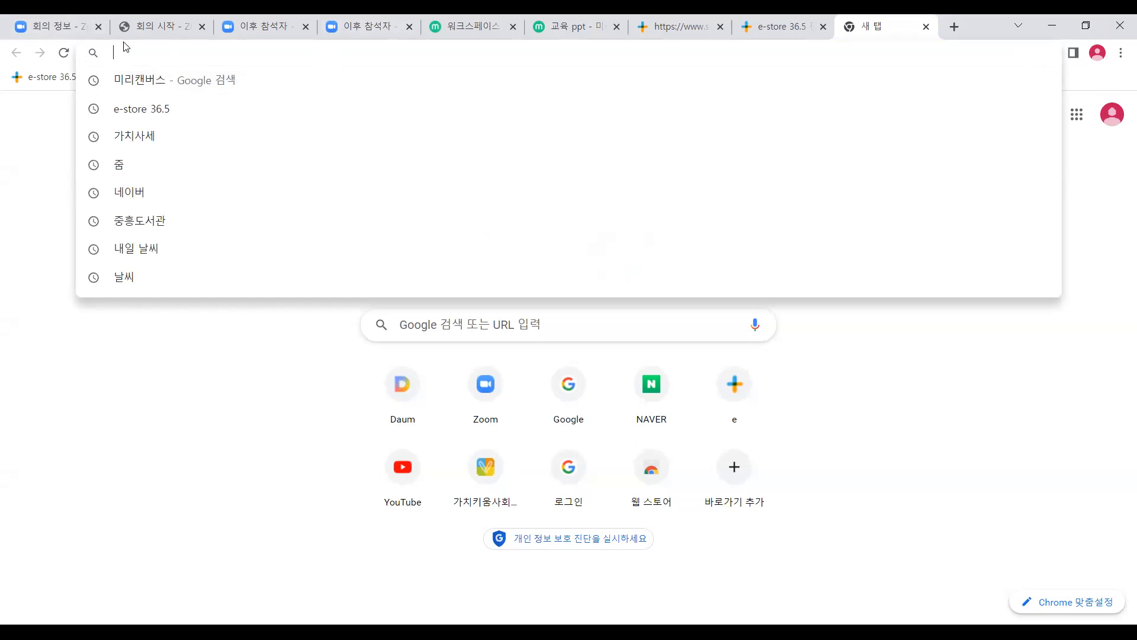
type("h")
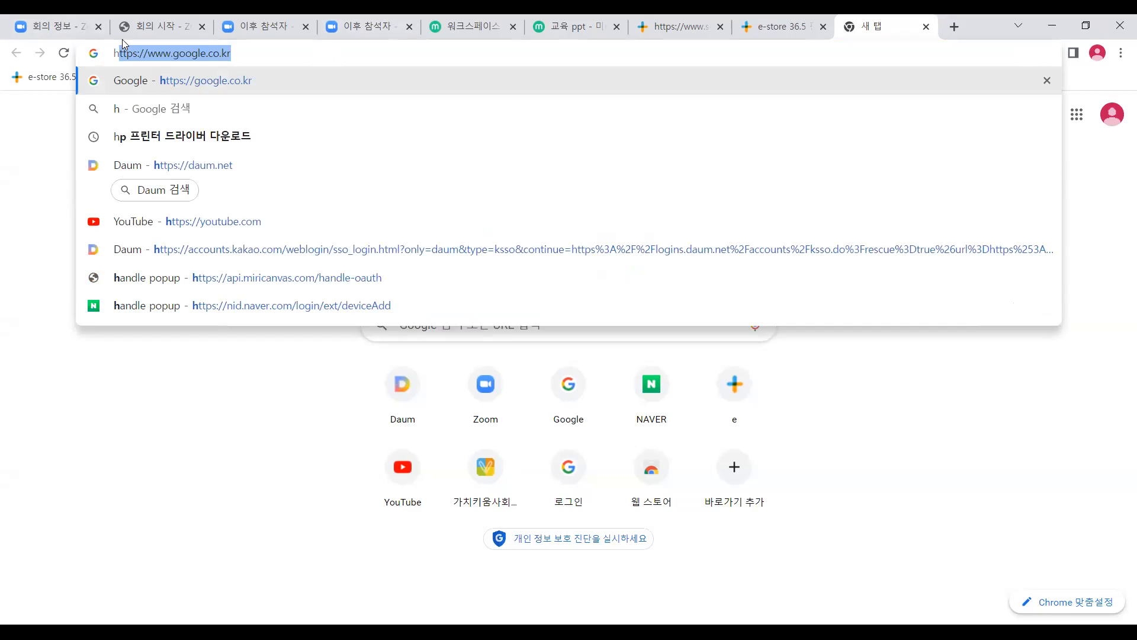
type("t")
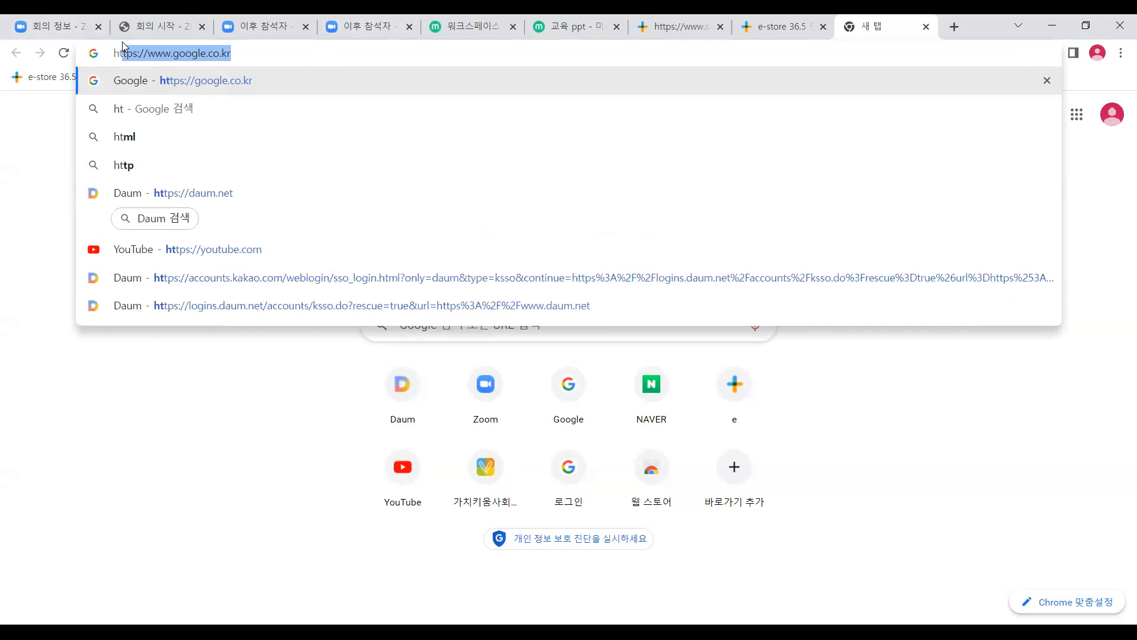
type("tp")
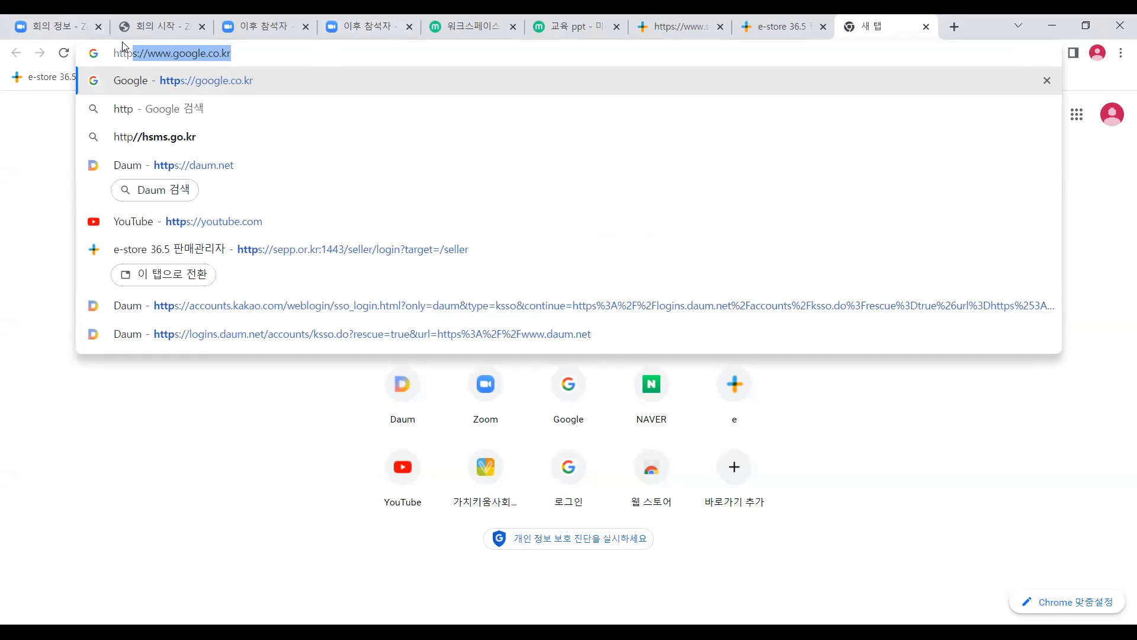
type("s://www.")
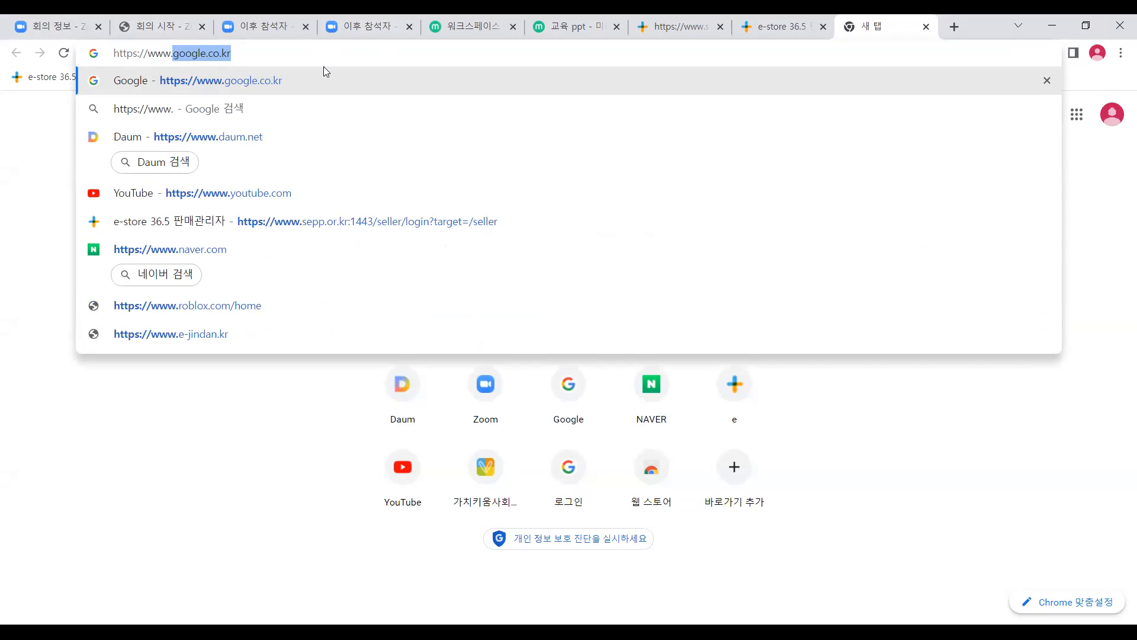
type("sepp")
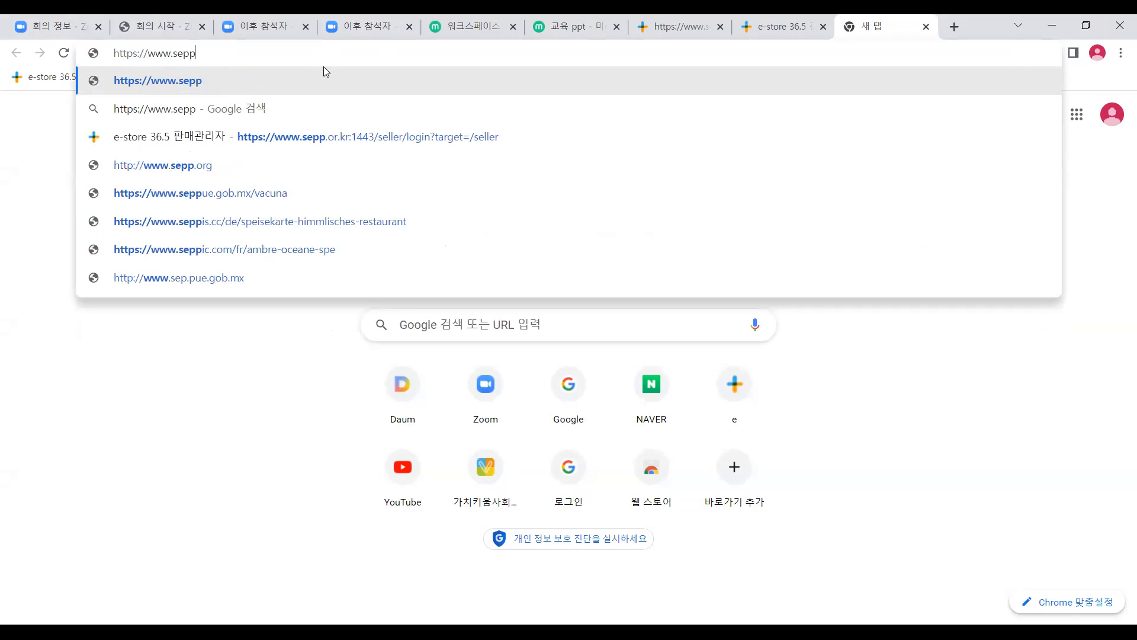
type(".ork")
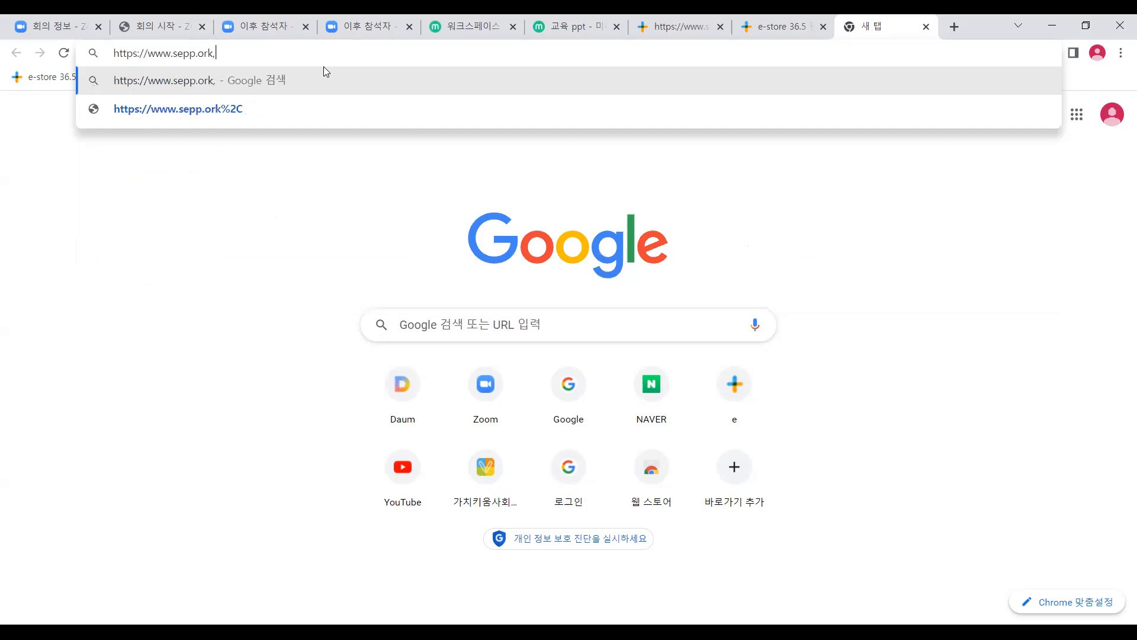
key("BackSpace")
type(".")
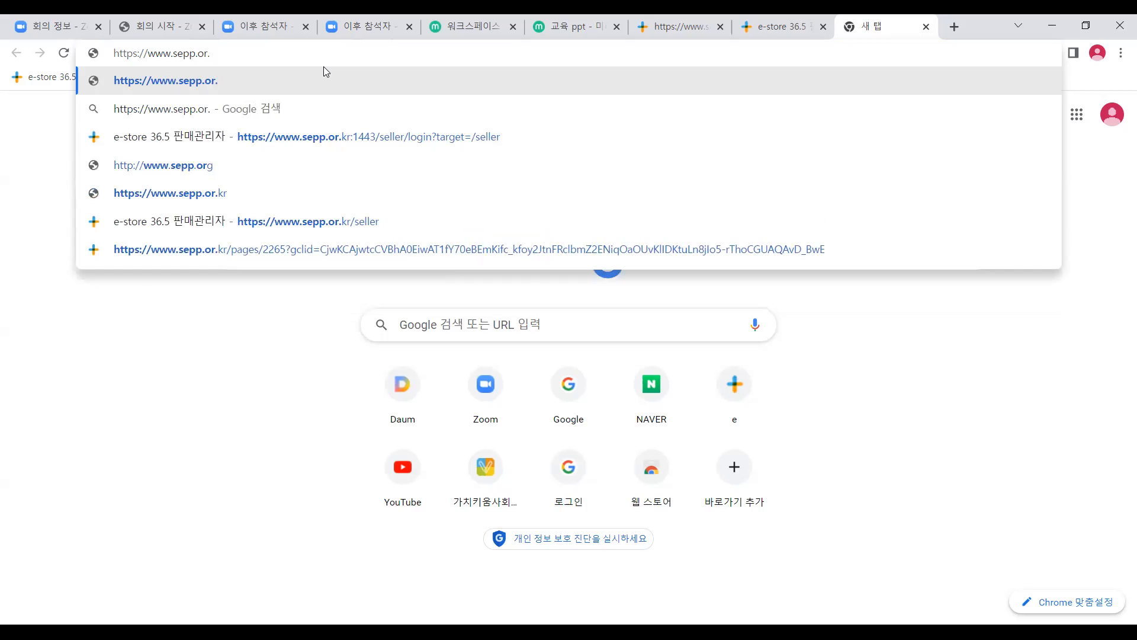
type("kr//seller")
key("Return")
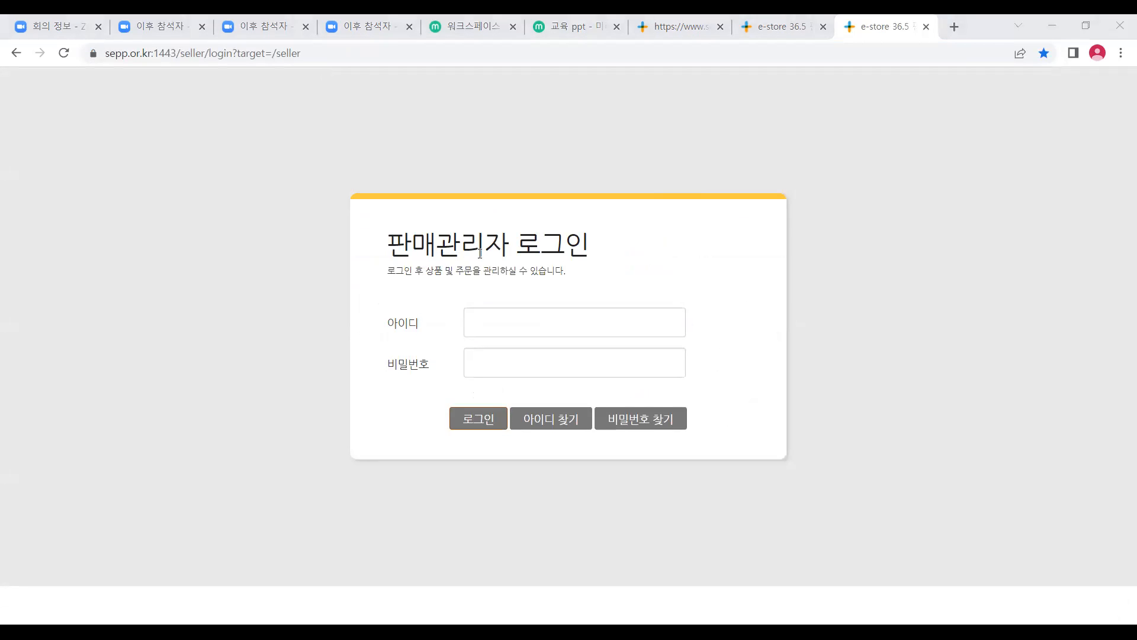
Log in to the seller management page with the seller ID and the account password.
left_click(562, 320)
type("ga")
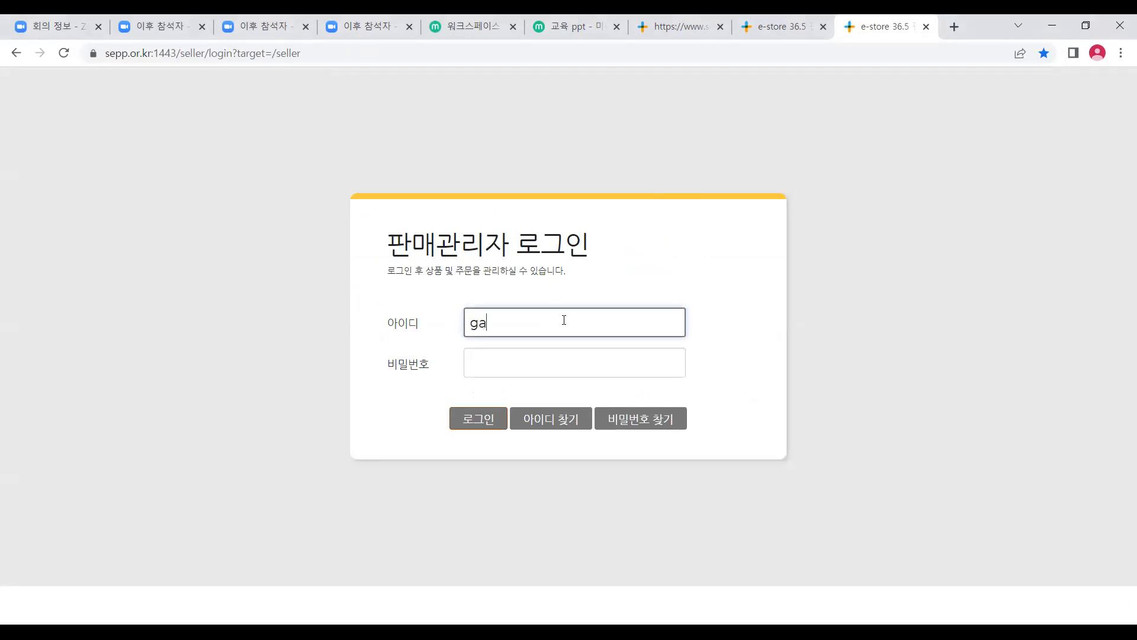
type("chi7285")
key("Tab")
type("********")
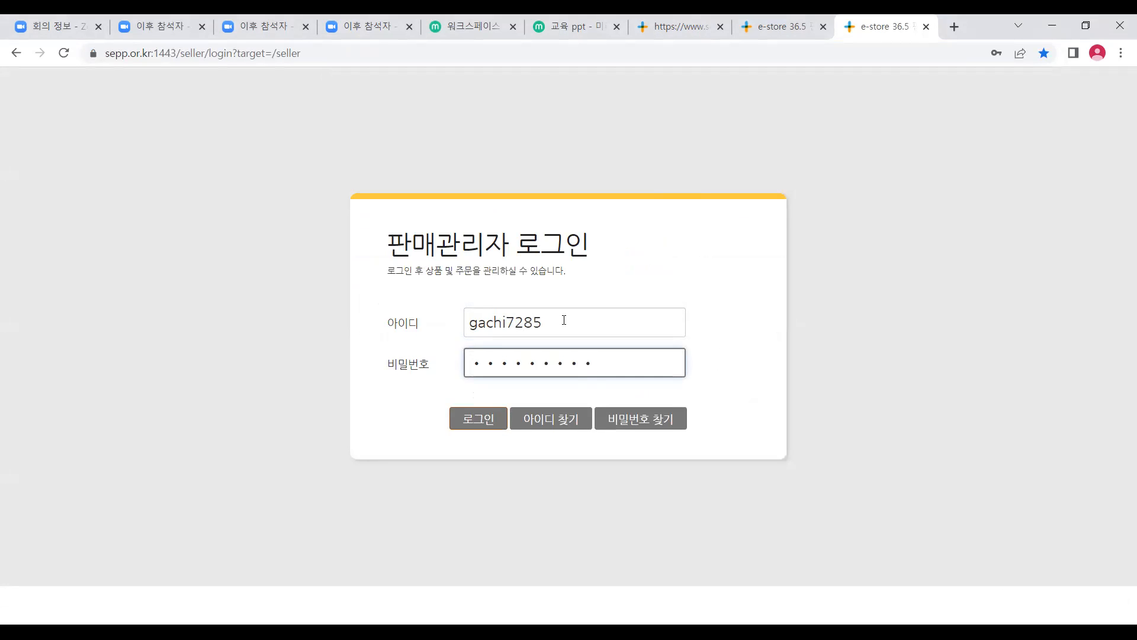
left_click(489, 419)
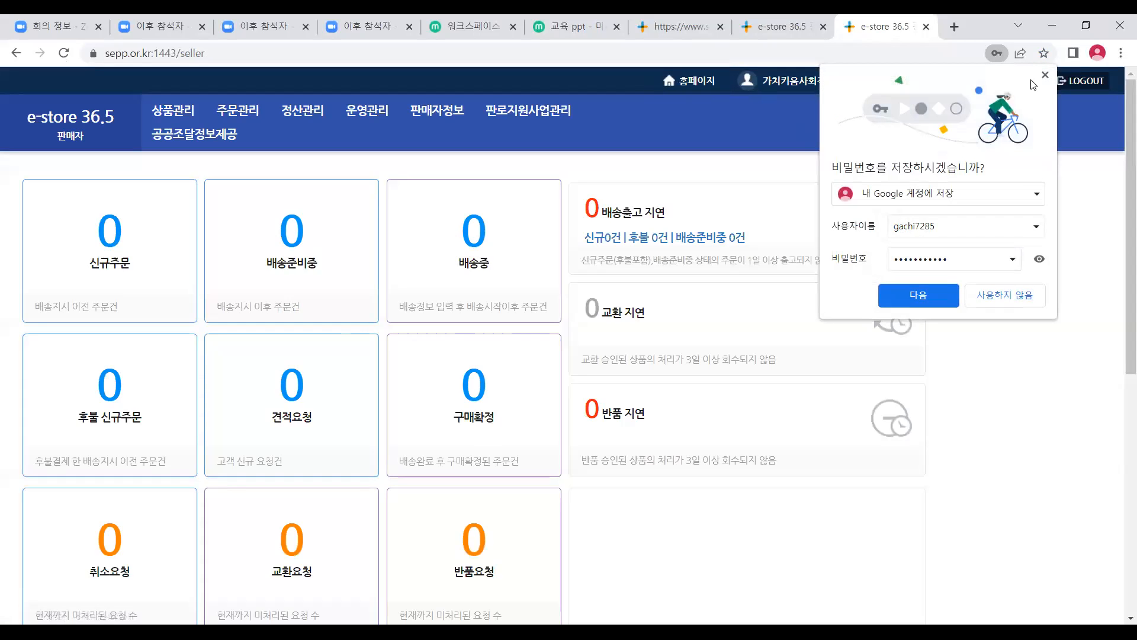
Decline saving the password and open the 제품등록 (product registration) form in 상품관리.
left_click(1013, 299)
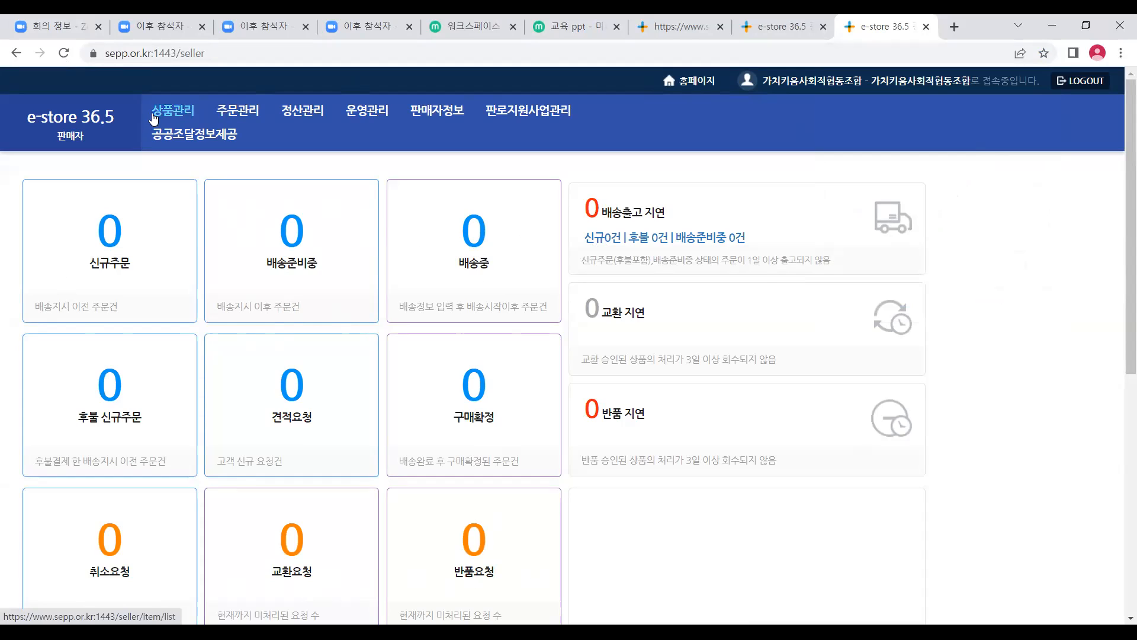
left_click(175, 116)
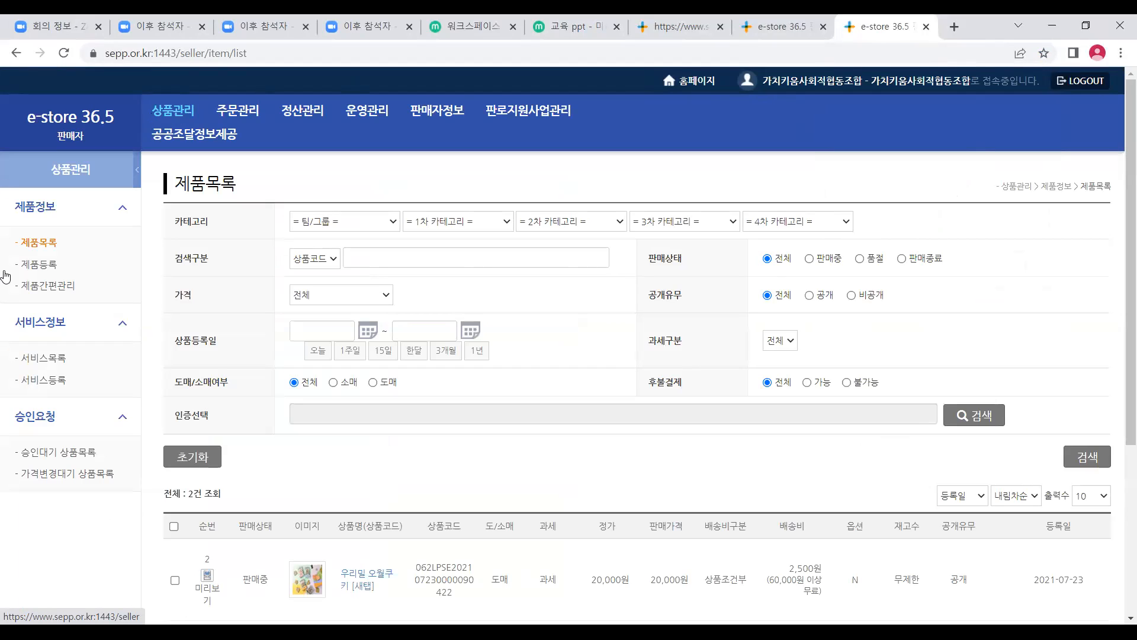
left_click(46, 272)
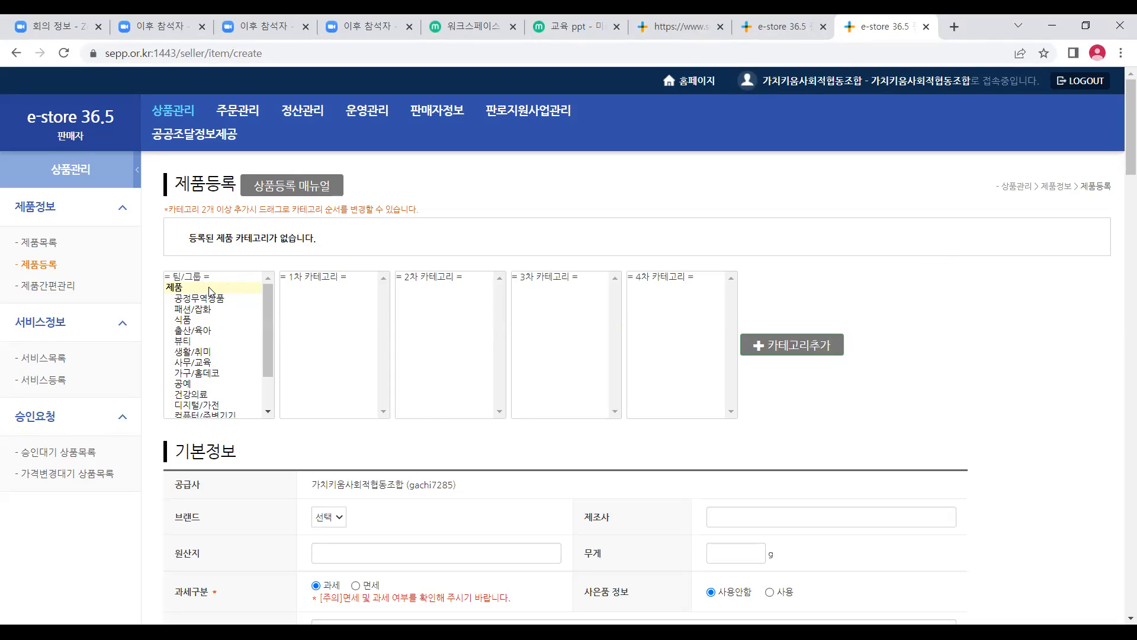
left_click(186, 320)
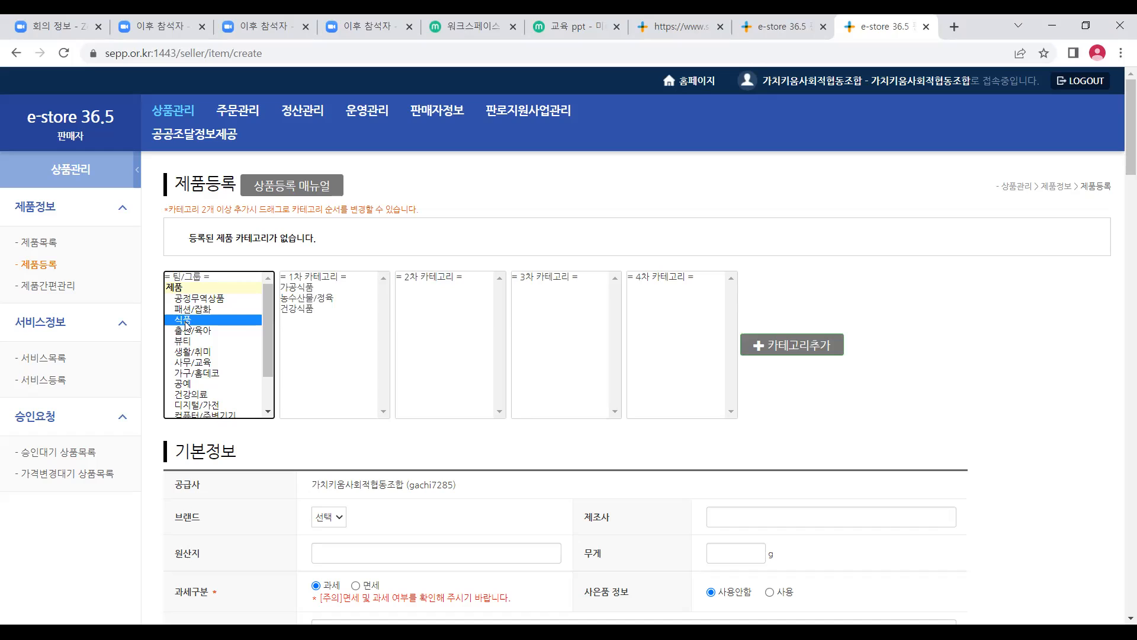
left_click(302, 290)
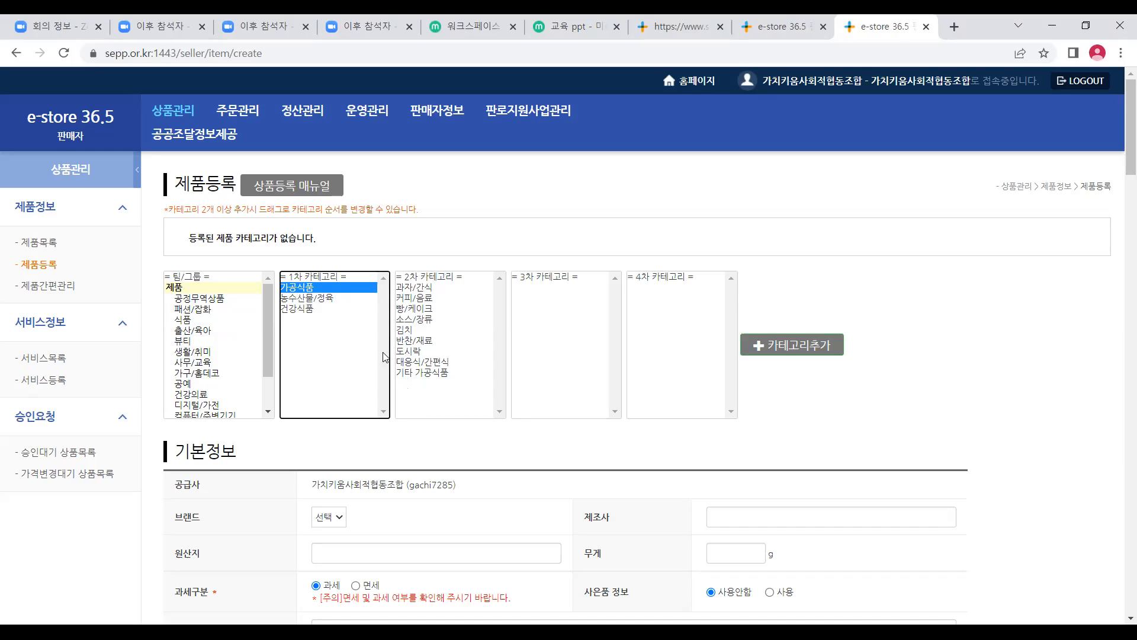
left_click(424, 321)
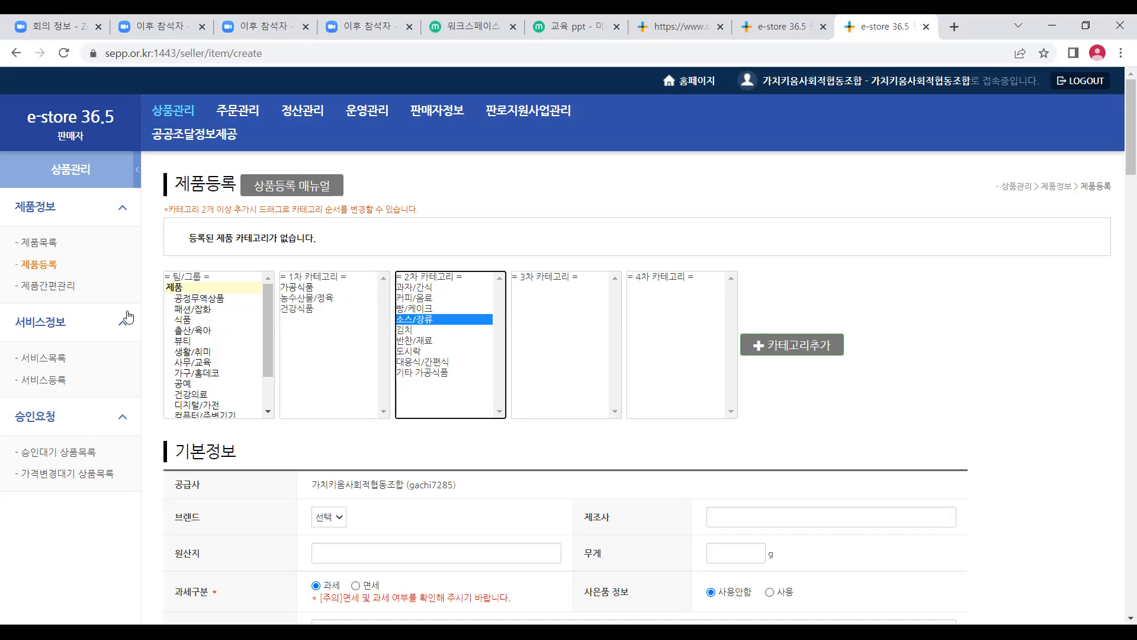
left_click(801, 358)
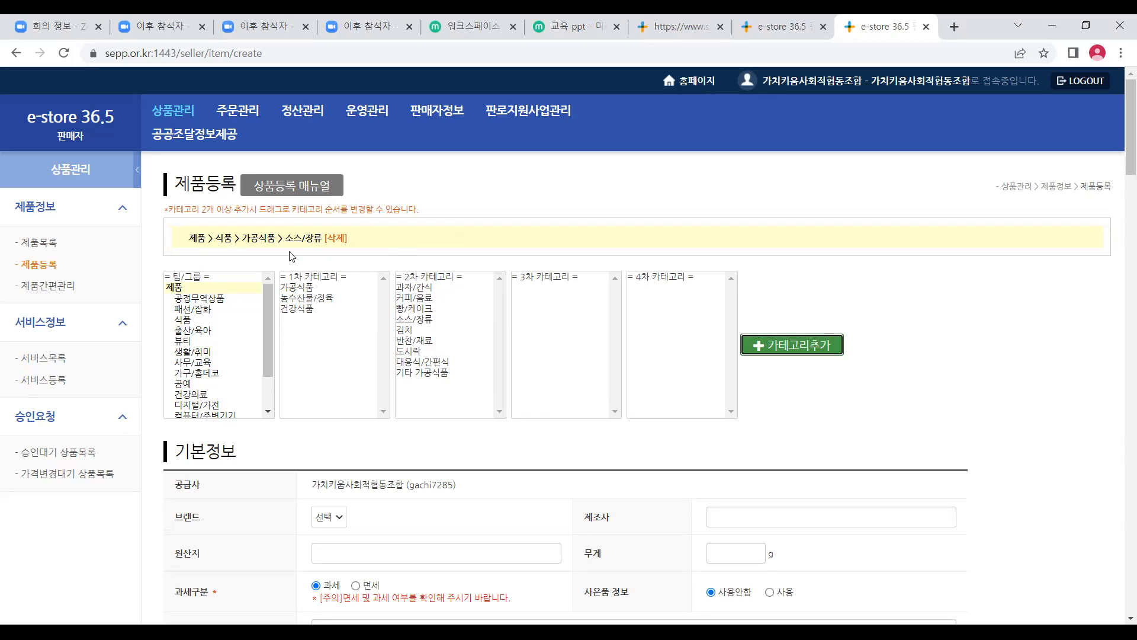
left_click(335, 238)
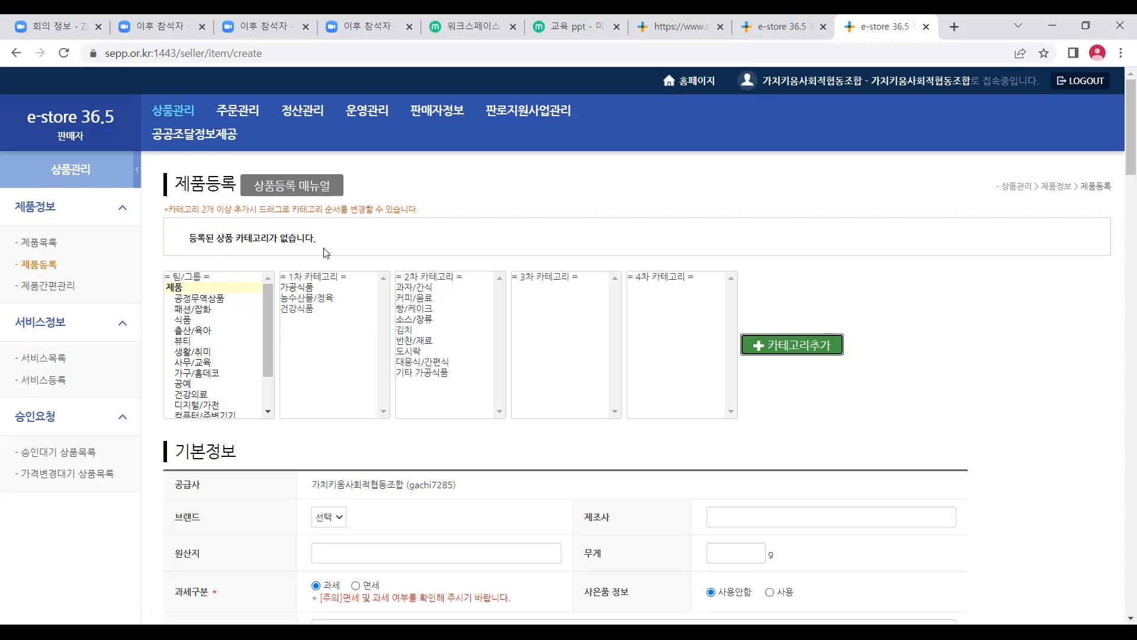
Add the category 제품 > 식품 > 가공식품 > 소스/장류 to the new product.
left_click(187, 330)
left_click(183, 320)
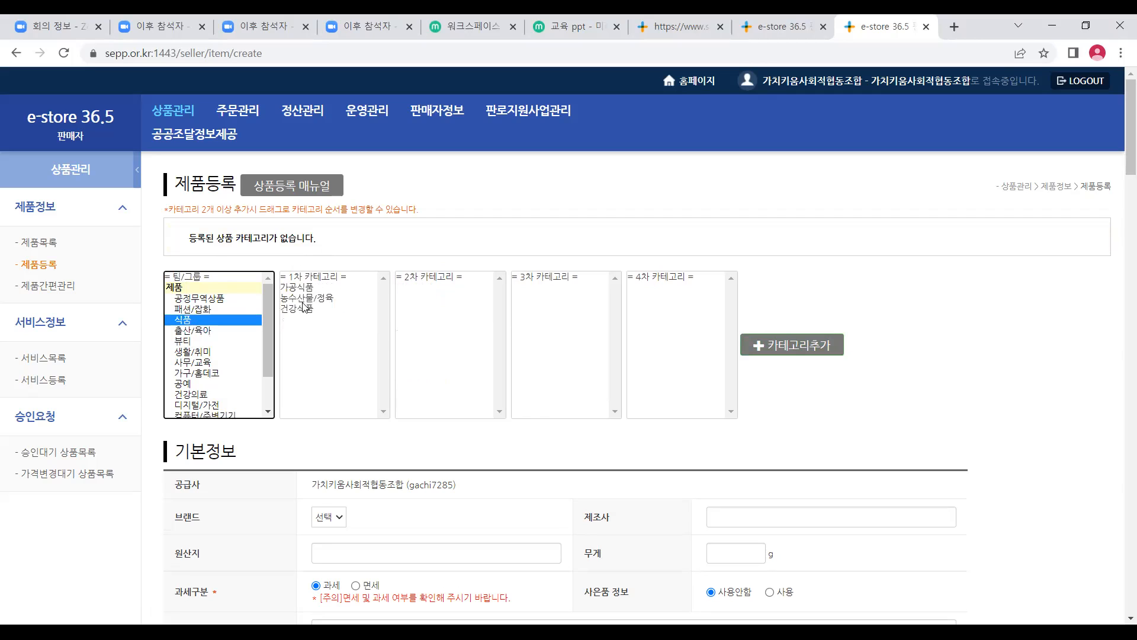
left_click(308, 288)
left_click(419, 320)
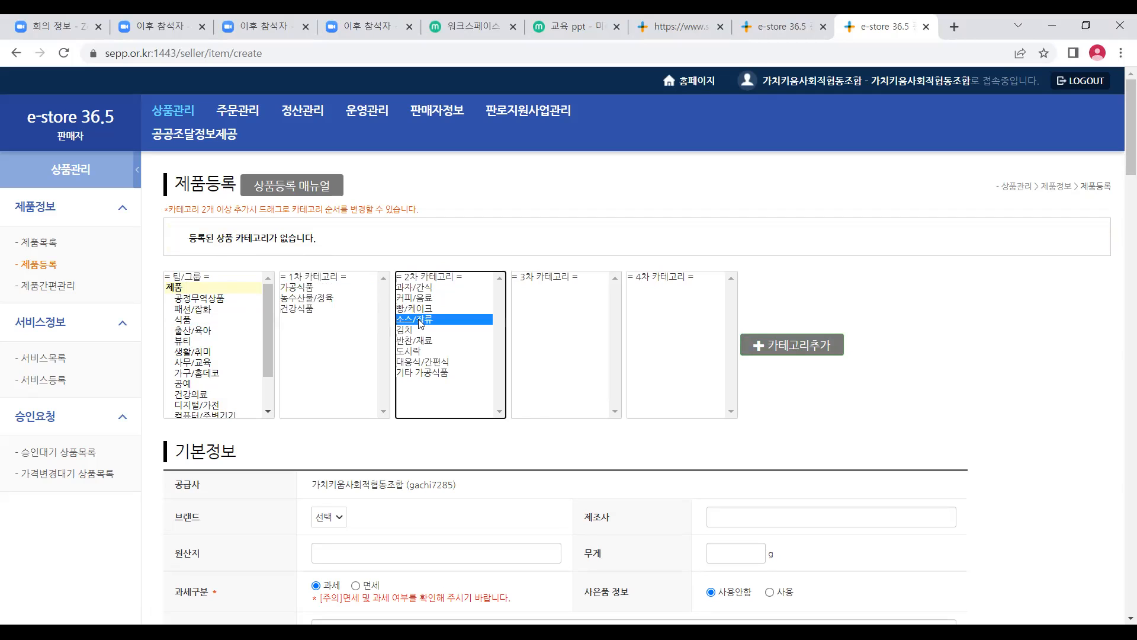
left_click(811, 356)
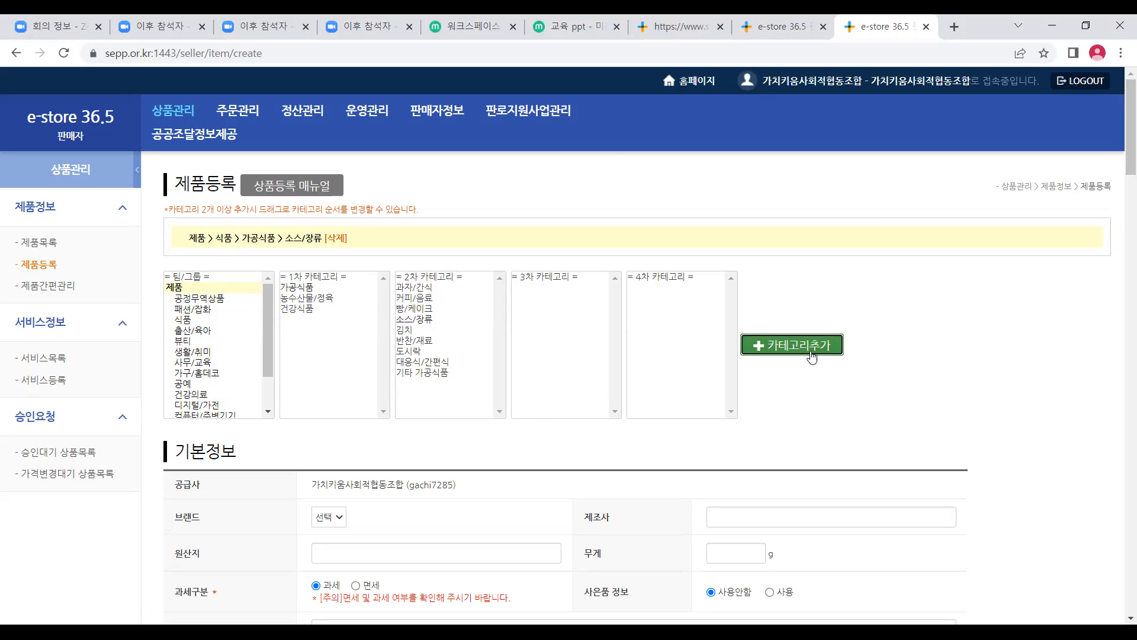
Enter 농업회사법인웰빙푸드(주) as the manufacturer (제조사) in the product's basic information.
scroll(383, 217, "down", 1)
scroll(385, 218, "down", 5)
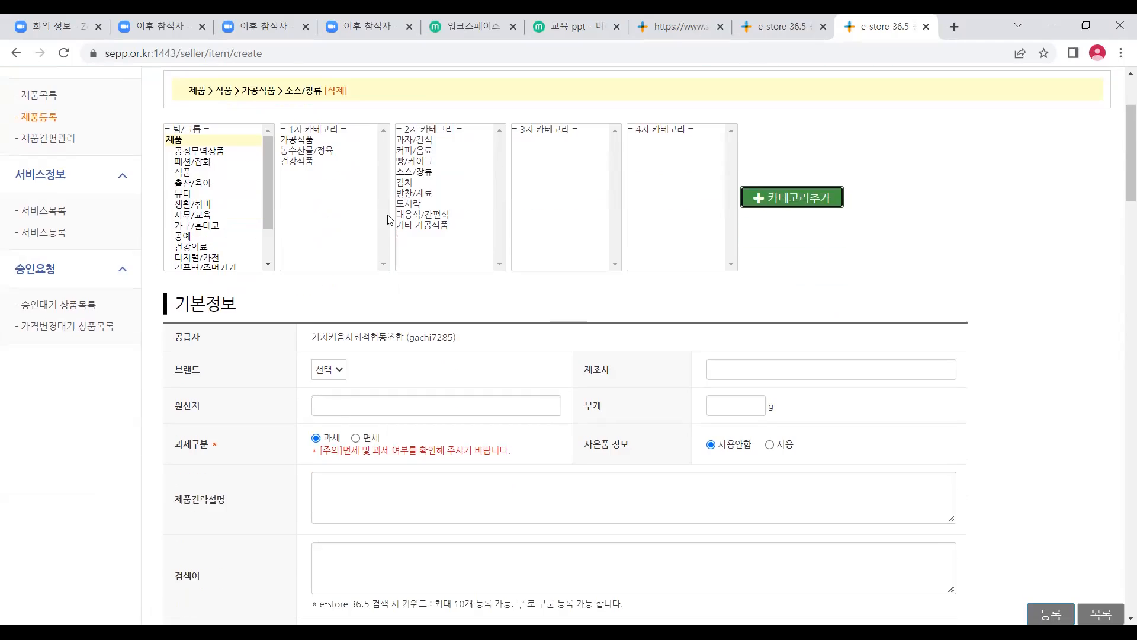
scroll(390, 220, "down", 1)
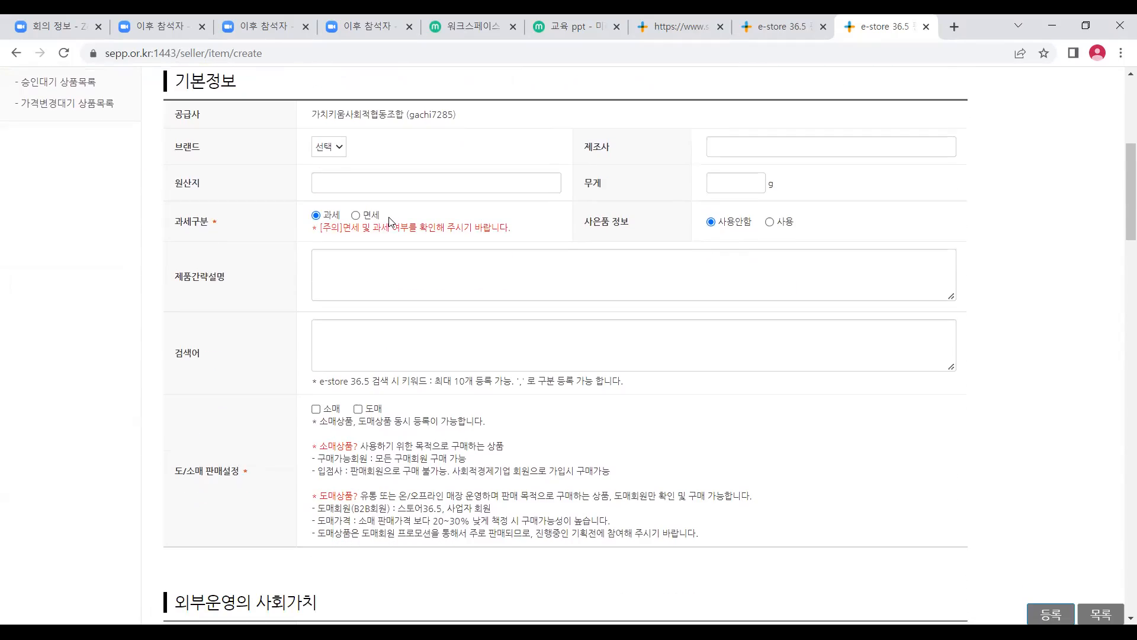
scroll(385, 219, "up", 1)
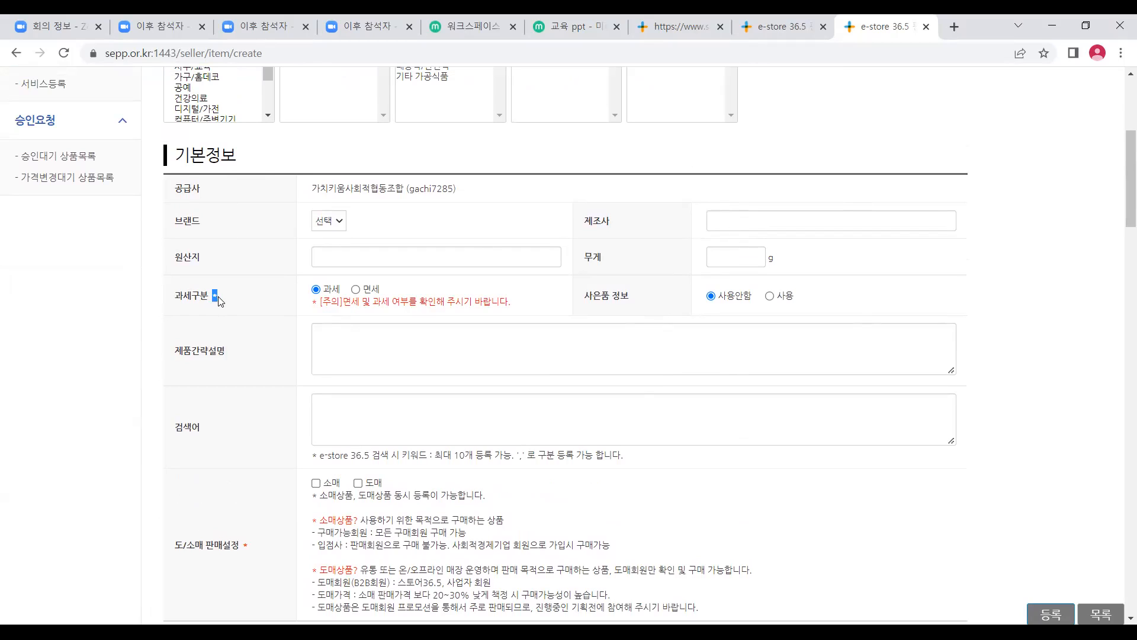
left_click_drag(219, 314, 178, 309)
left_click(176, 332)
left_click(738, 223)
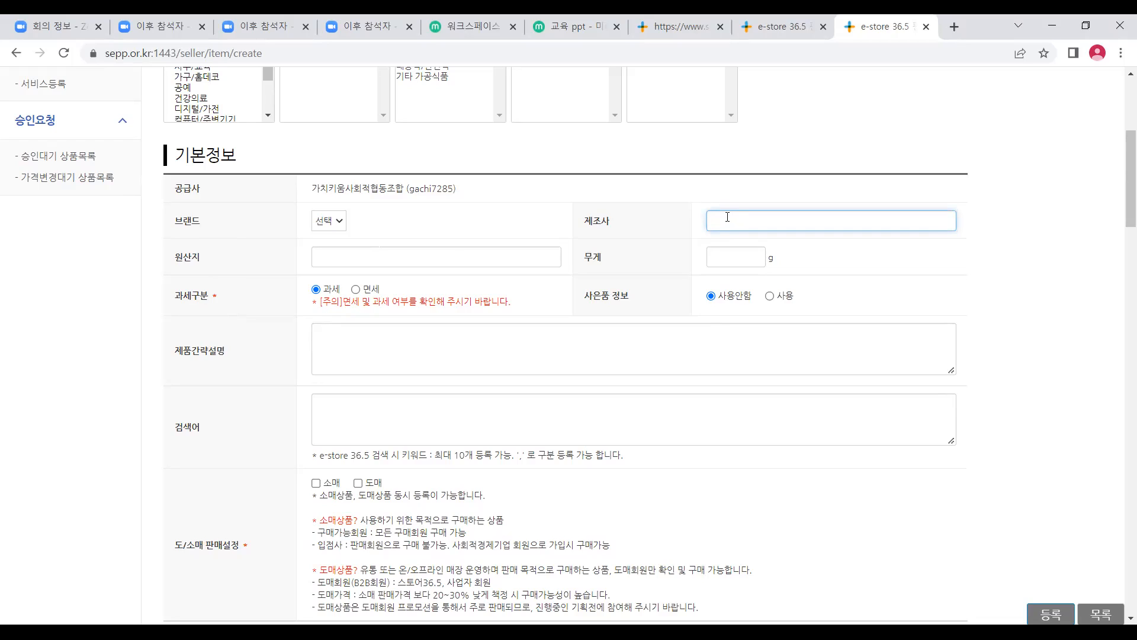
type("shdtla")
key("BackSpace")
key("BackSpace")
key("BackSpace")
key("BackSpace")
key("BackSpace")
key("BackSpace")
type("ㄴㅗㅇㅇㅓㅂㅎㅗㅣㅅㅏㅂㅔ")
key("BackSpace")
type("ㅓㅂㅇㅣ")
type("ㄴㅇㅜㅔㄹ")
type("ㅂㅣㅇㅍㅜㄷㅡ")
type("(ㅈㅜ")
type(")")
left_click_drag(822, 221, 706, 227)
left_click(872, 249)
Set the product's origin (원산지) to 국내산 and its weight (무게) to 300 g.
left_click(516, 263)
type("국내산")
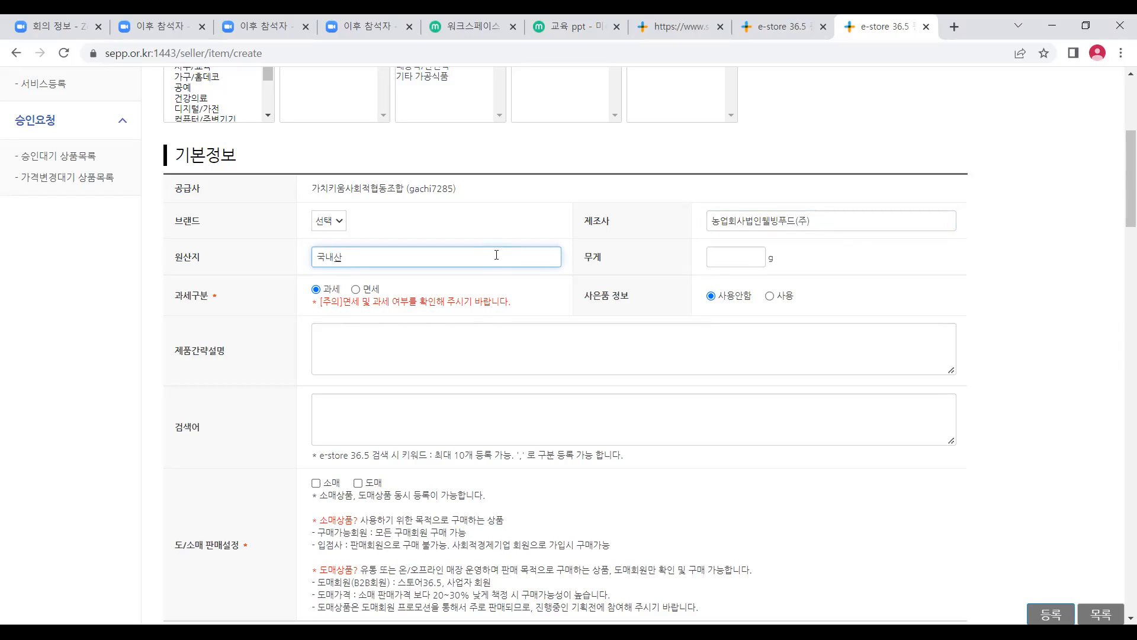
left_click(719, 257)
type("300")
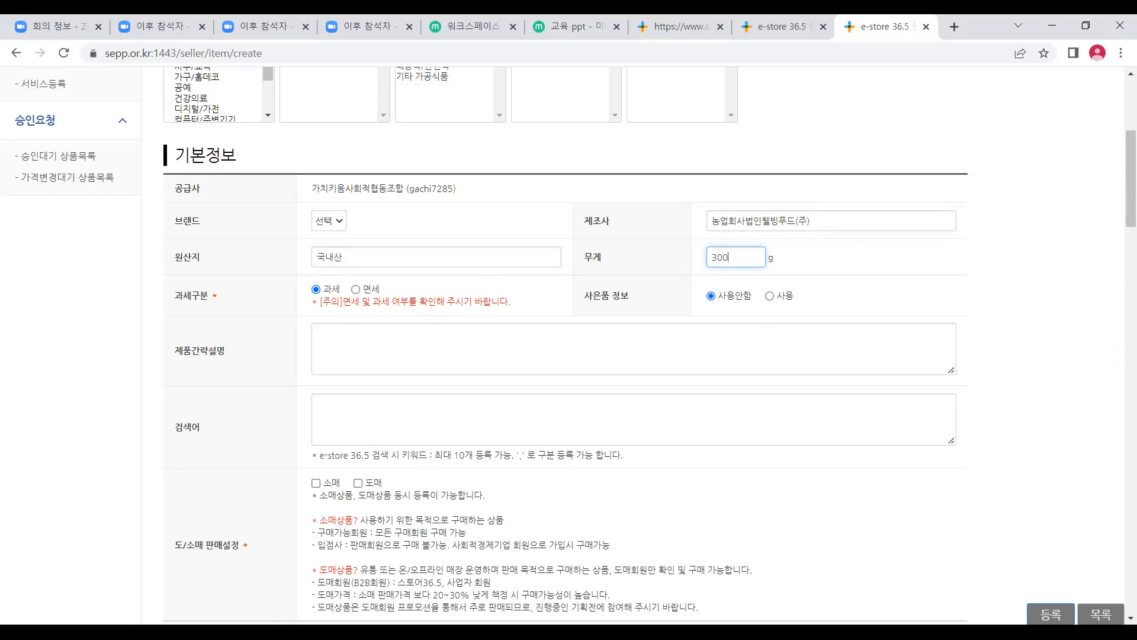
left_click(845, 251)
left_click_drag(174, 295, 224, 296)
left_click(218, 357)
left_click(356, 290)
left_click(316, 290)
Set the gift information (사은품 정보) to 사용 and enter 그라인더(500ml) as the gift.
scroll(655, 292, "down", 1)
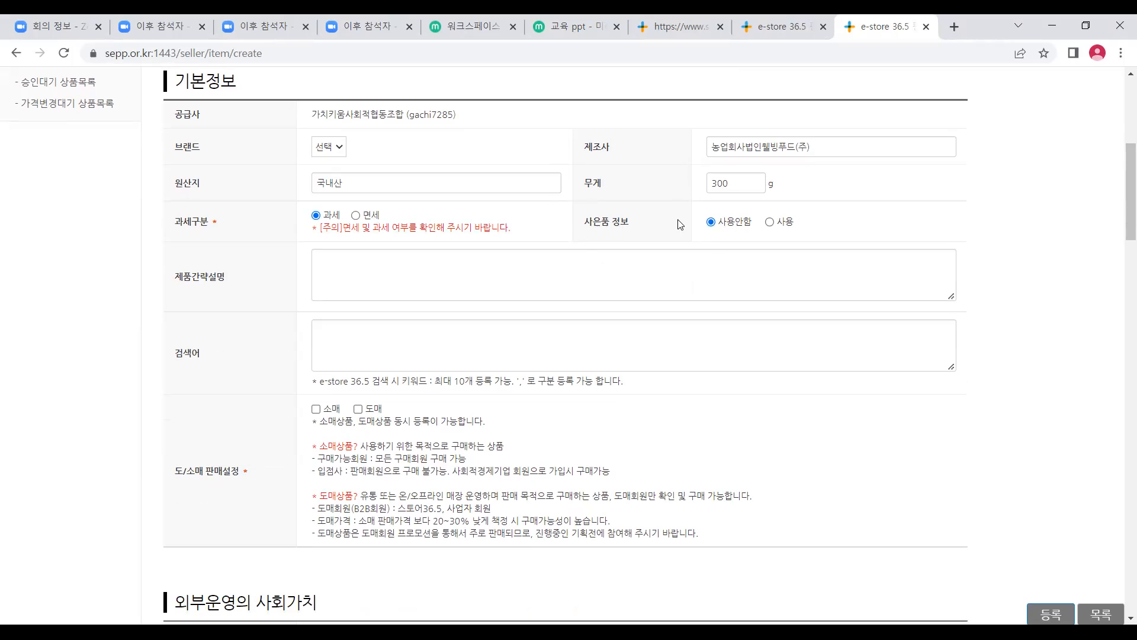
left_click(770, 222)
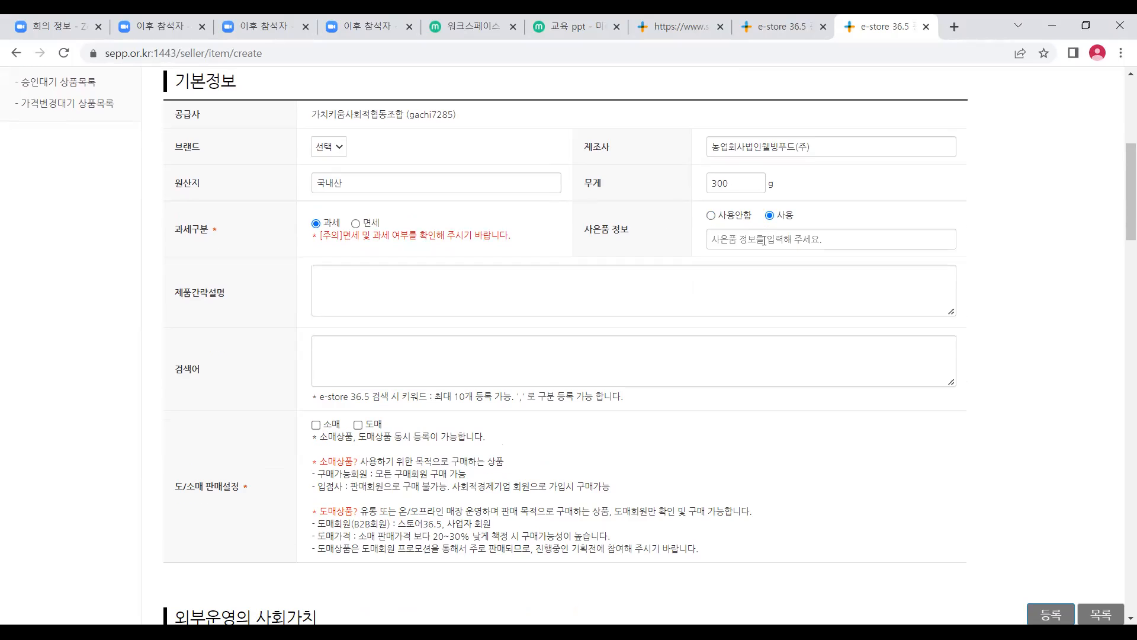
type("그")
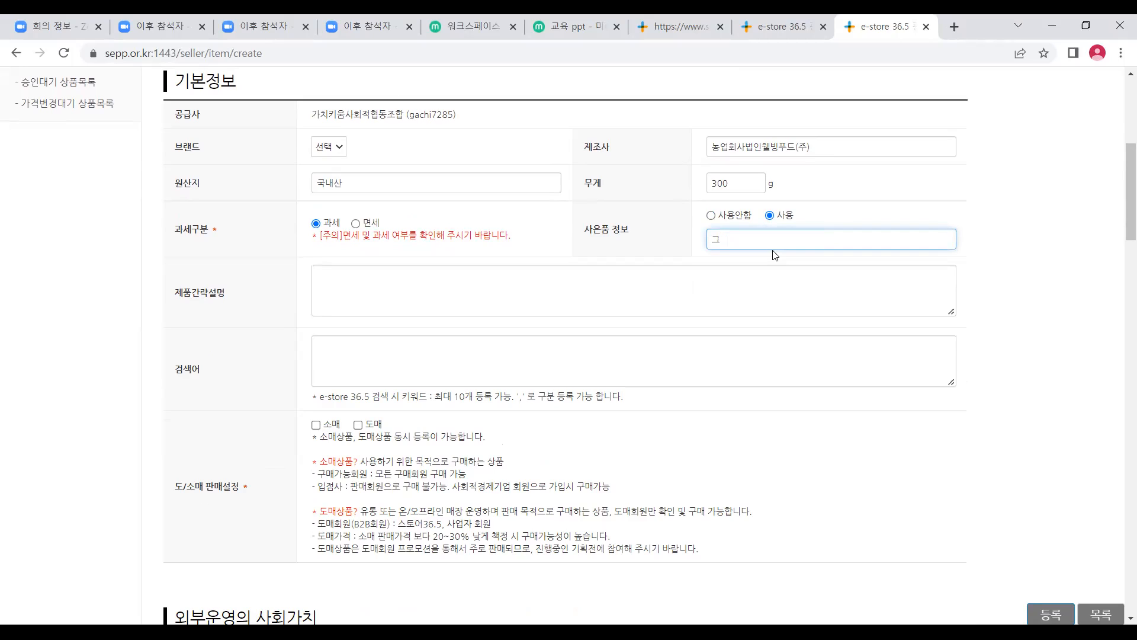
type("라인데")
type("(")
left_click(775, 256)
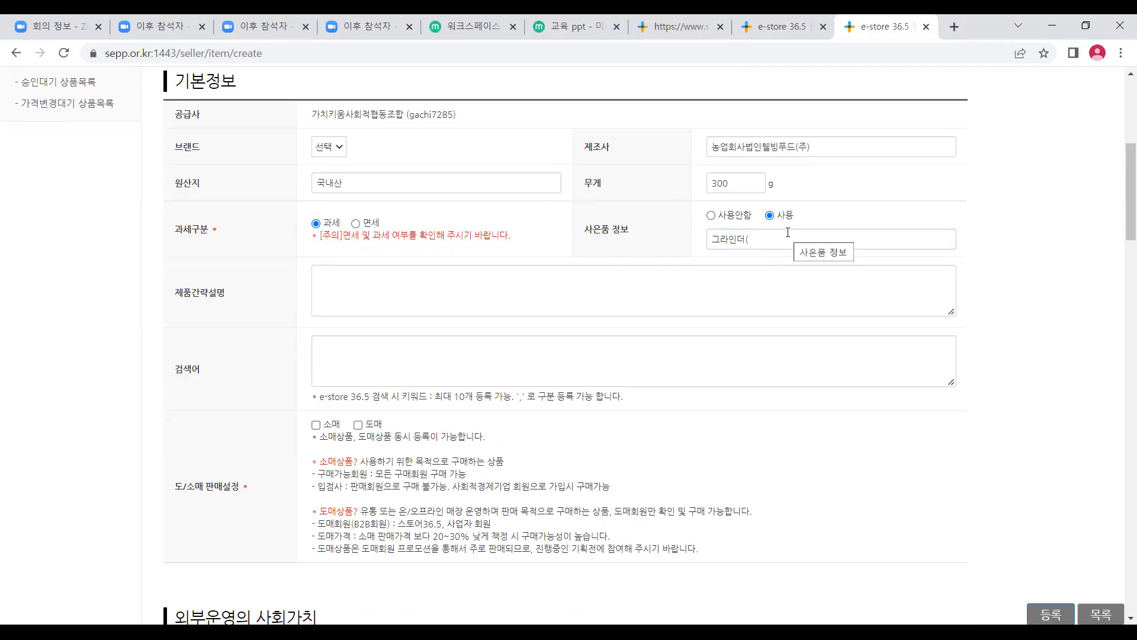
left_click(788, 232)
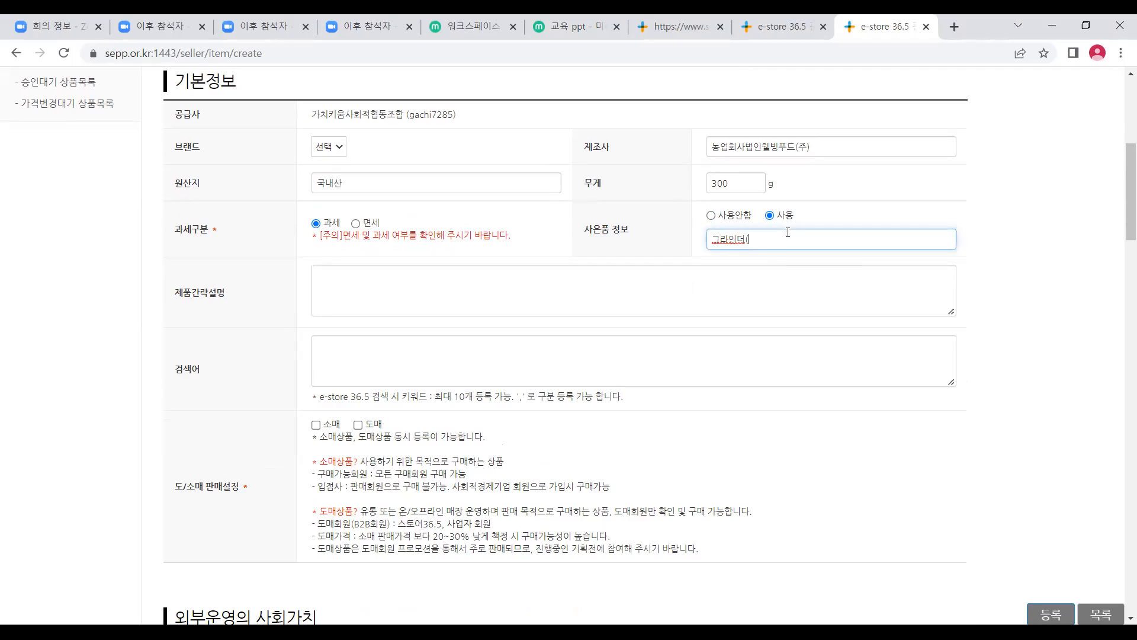
type("000")
key("BackSpace")
key("BackSpace")
type("ㅡ")
key("BackSpace")
type("ml")
Switch the product's gift information (사은품 정보) back to 사용안함.
left_click(711, 216)
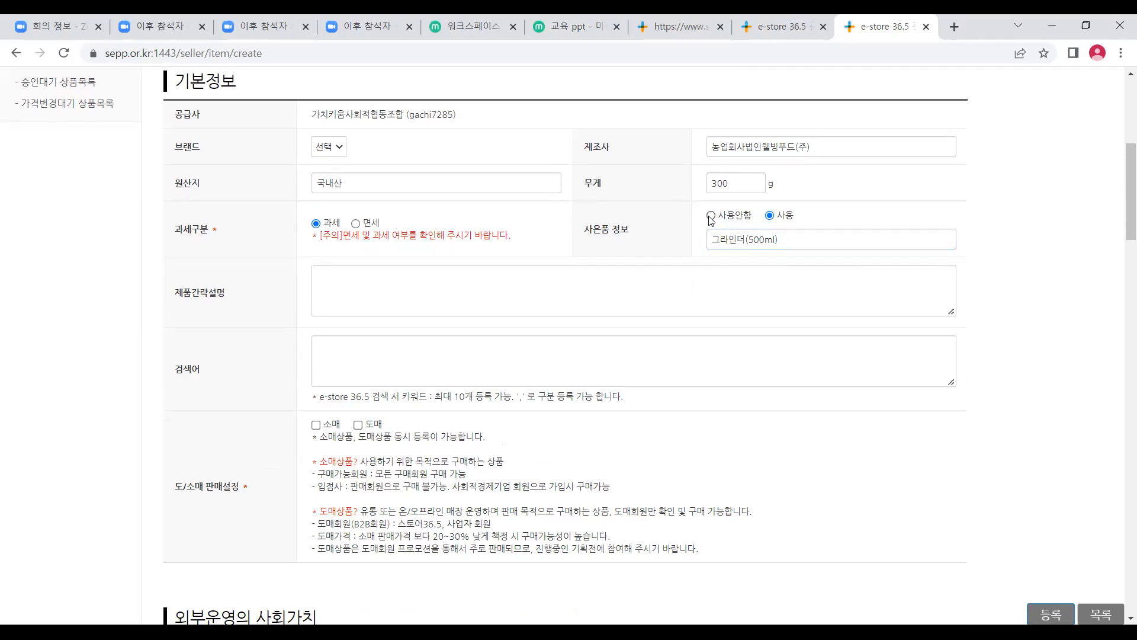
scroll(713, 222, "down", 1)
scroll(220, 224, "up", 1)
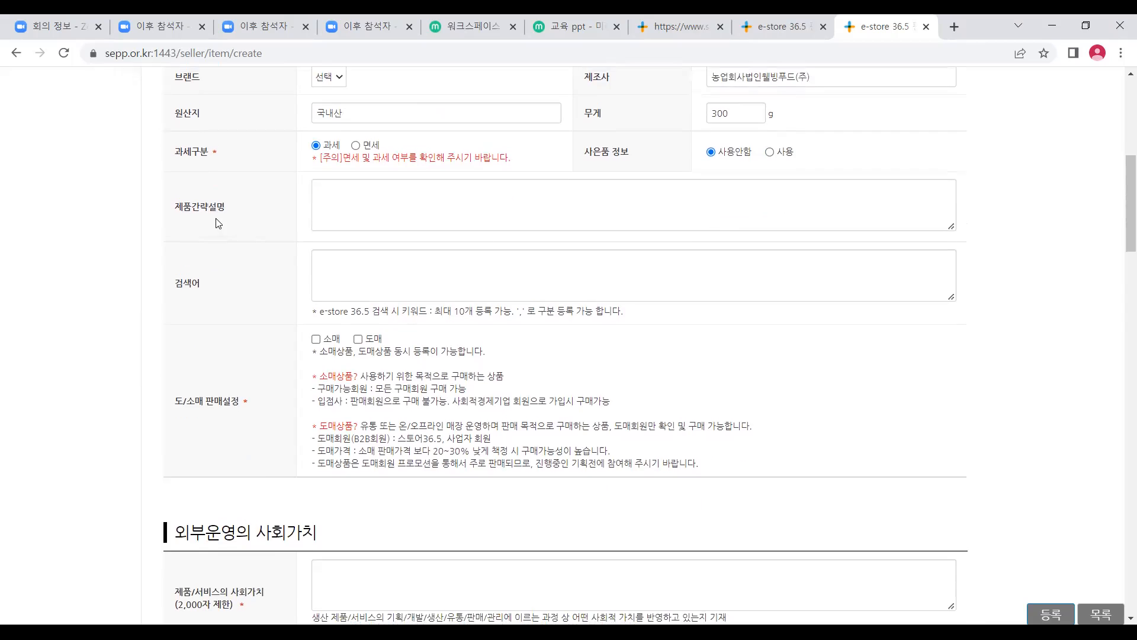
Begin the product's short description (제품간략설명) with the text "황칠소금에 사용되는 황칠 진시황이 찾았던 약".
left_click_drag(182, 278, 218, 279)
left_click(412, 252)
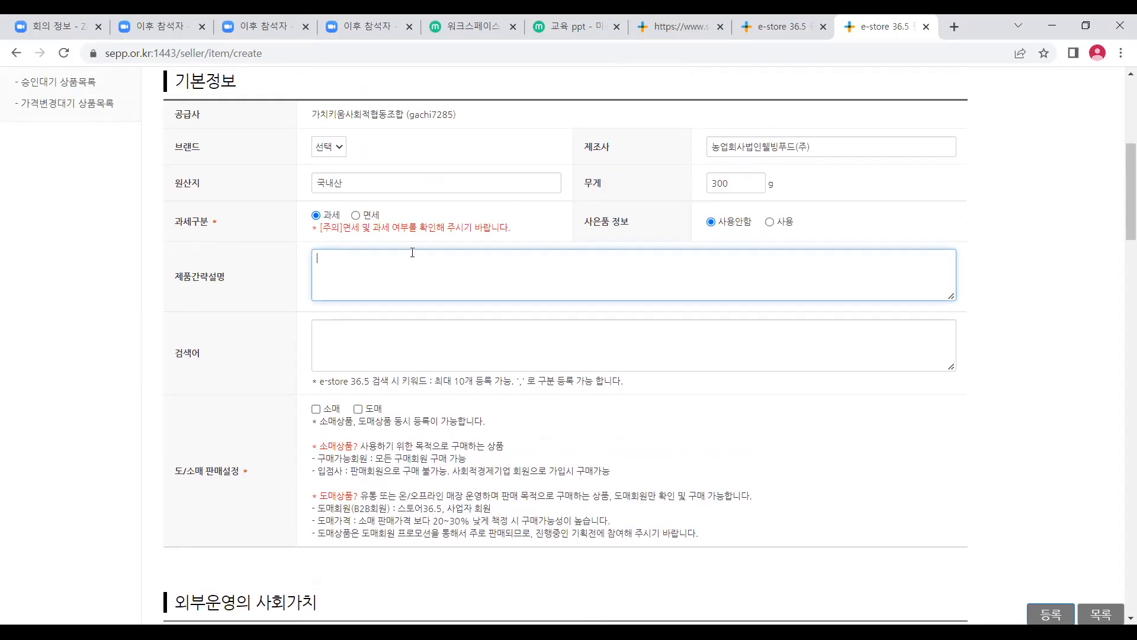
type("ghkd")
key("BackSpace")
key("BackSpace")
key("BackSpace")
key("BackSpace")
key("Hangul")
type("황")
type("칠소금의")
type("지")
key("BackSpace")
key("BackSpace")
key("BackSpace")
type("에")
type(" 상황버ㅅ")
key("BackSpace")
key("BackSpace")
key("BackSpace")
type("ㅅ")
key("BackSpace")
key("BackSpace")
type("용되는 황")
type("칠 진실")
type("황")
type("이 찾이")
type("던 애")
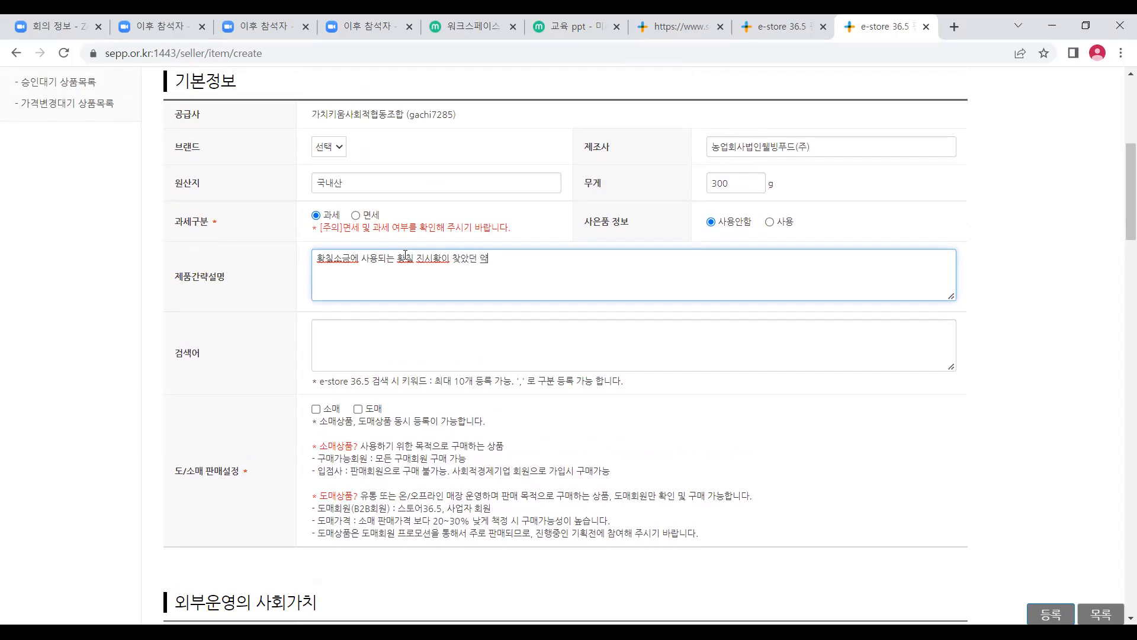
Complete the short description with "재로 알려진 황칠과 천일염을 이용해 제작하였습니다." and adjust its spacing to "황칠 소금에" and "황칠진시황이".
type("재")
type("로 알려진 황")
type("칠을 사용")
type("했습니다")
key("BackSpace")
key("BackSpace")
key("BackSpace")
key("BackSpace")
key("BackSpace")
key("BackSpace")
key("BackSpace")
key("BackSpace")
type("고ㅏ 천일염을 잉")
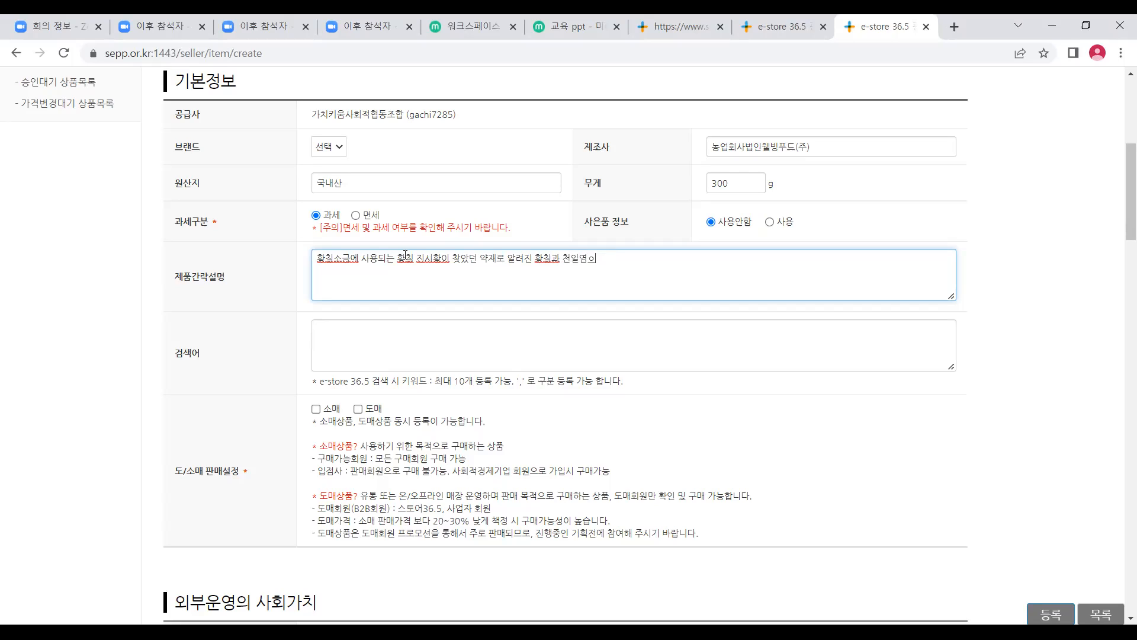
type("ㅛㅇ해 제작해")
key("BackSpace")
type("ㅏ였습니다.")
left_click(331, 259)
left_click(417, 259)
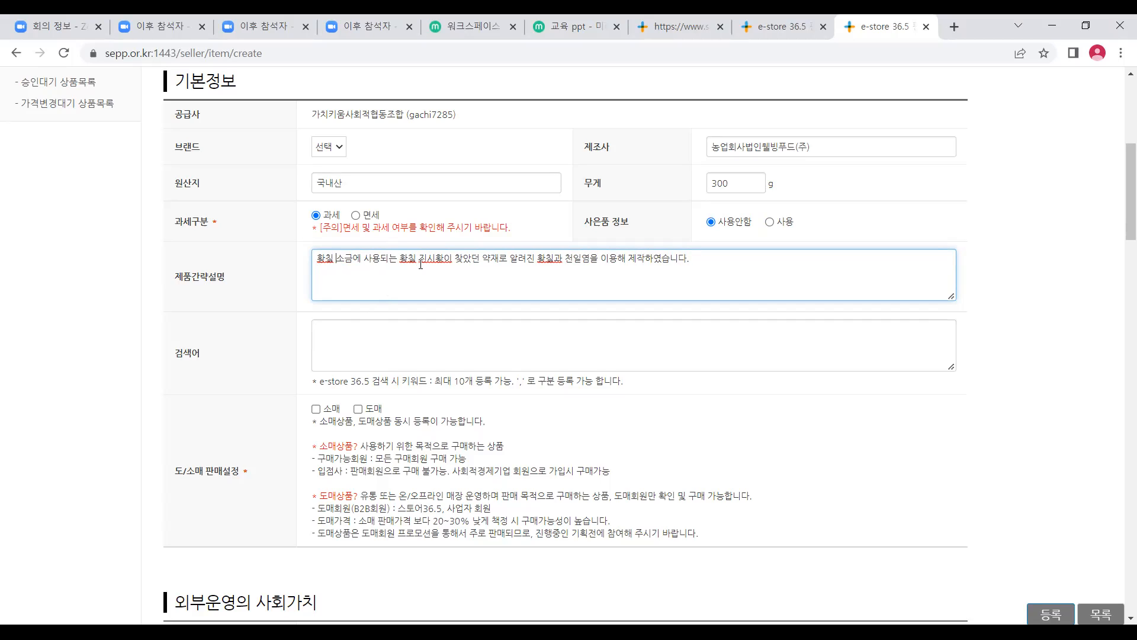
Enter the comma-separated search keywords (검색어) 황칠,소금,천일염,캠핑,잡내제거 for the product.
left_click(597, 322)
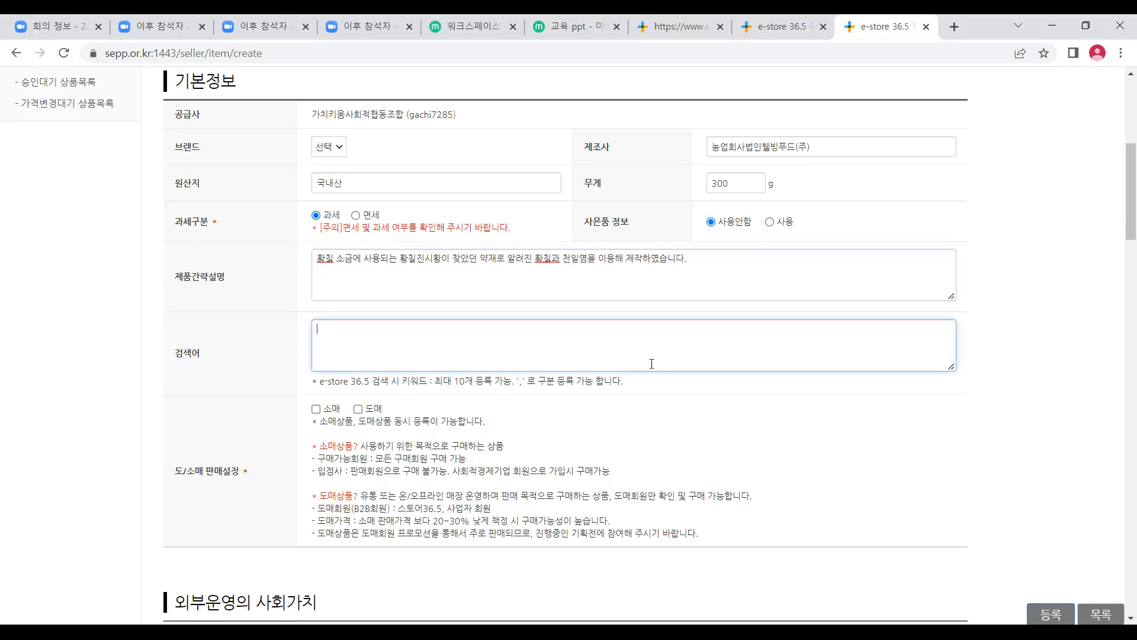
scroll(657, 338, "down", 1)
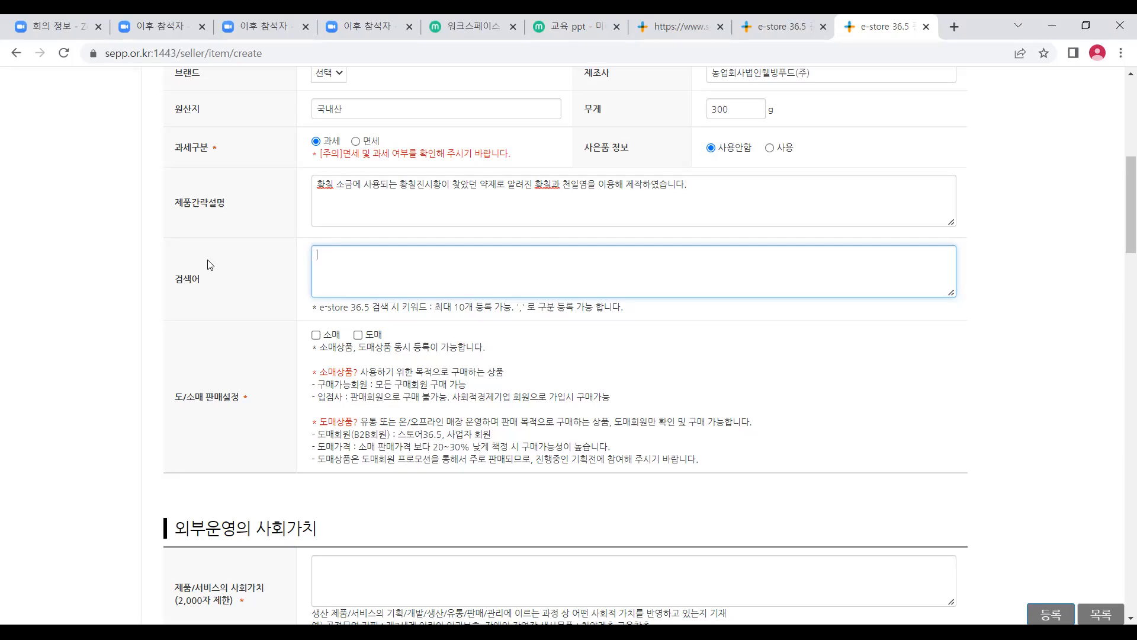
type("황칠,소금,")
right_click(208, 264)
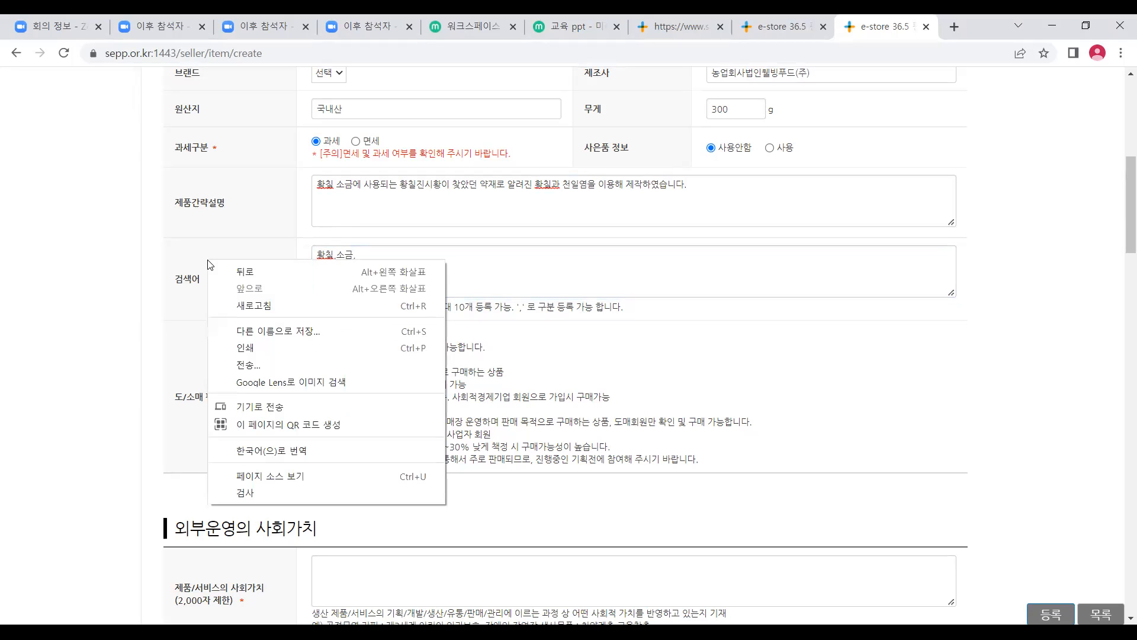
type(",")
left_click(530, 258)
type("천일염,")
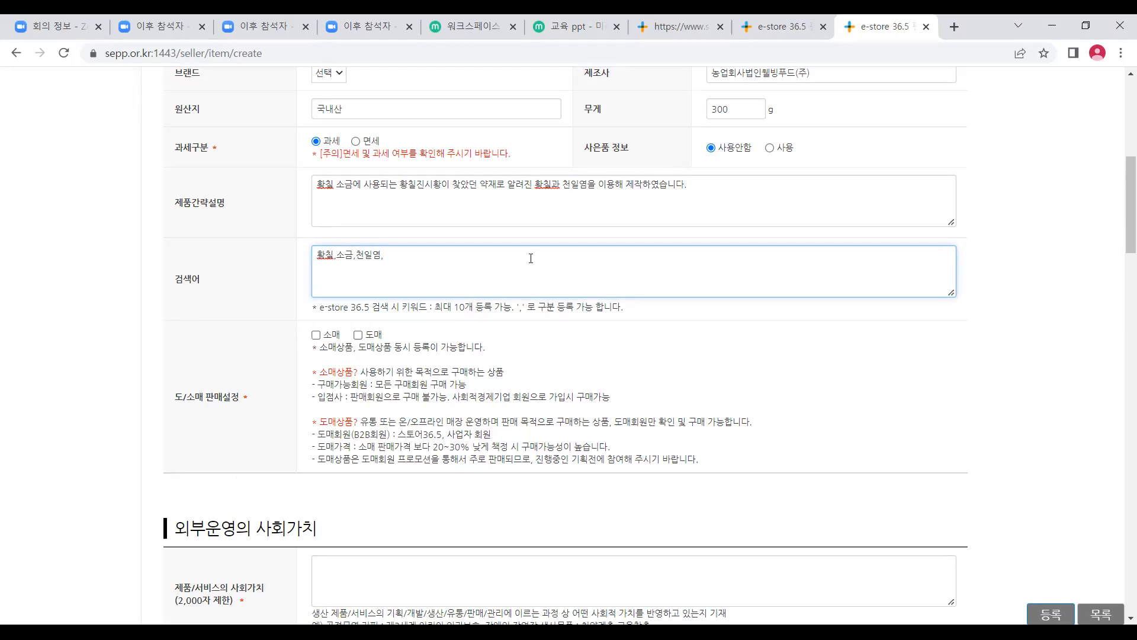
type("캠피")
type(",잡니제")
key("BackSpace")
key("BackSpace")
type("내제거,")
key("BackSpace")
key("BackSpace")
key("BackSpace")
type("게")
left_click_drag(318, 255, 329, 259)
left_click(498, 268)
left_click_drag(486, 259, 410, 265)
left_click(452, 268)
key("ctrl+z")
scroll(477, 253, "down", 1)
mouse_move(333, 180)
left_mouse_down()
mouse_move(319, 181)
mouse_move(338, 189)
left_mouse_up()
left_click(329, 197)
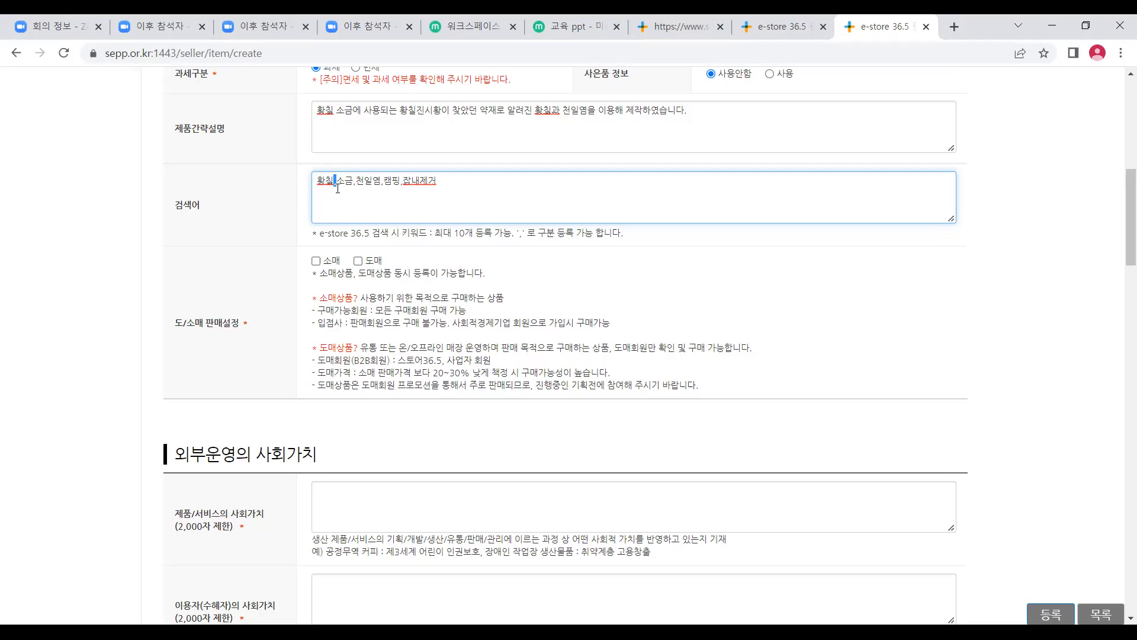
left_click_drag(517, 233, 526, 233)
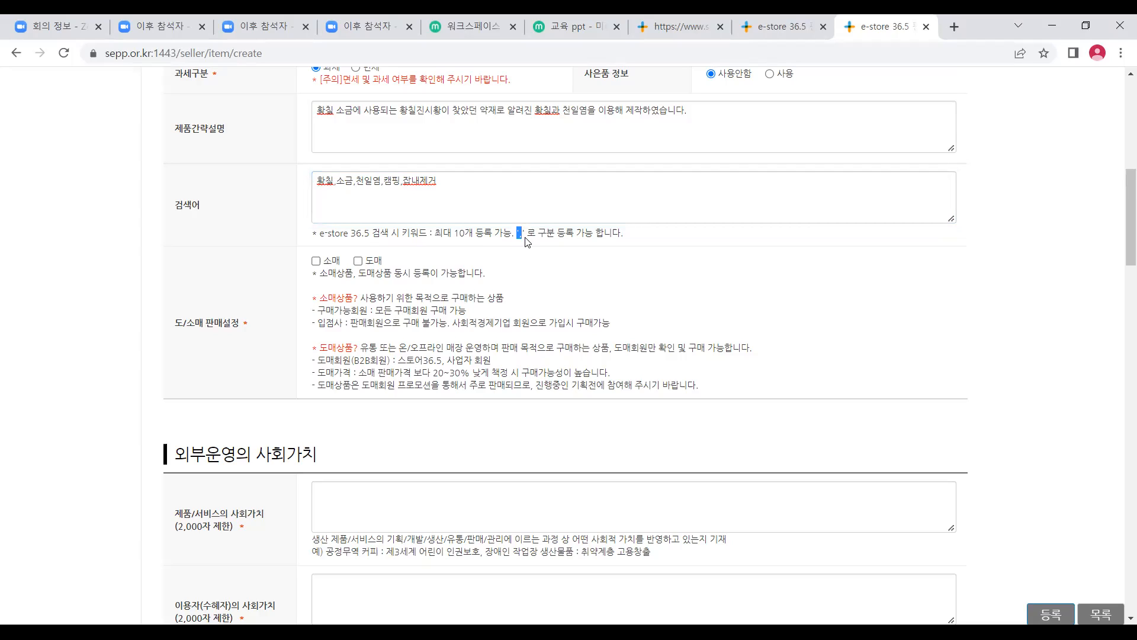
Enable both retail (소매) and wholesale (도매) sales for the product.
left_click(562, 270)
left_click(316, 261)
left_click(358, 261)
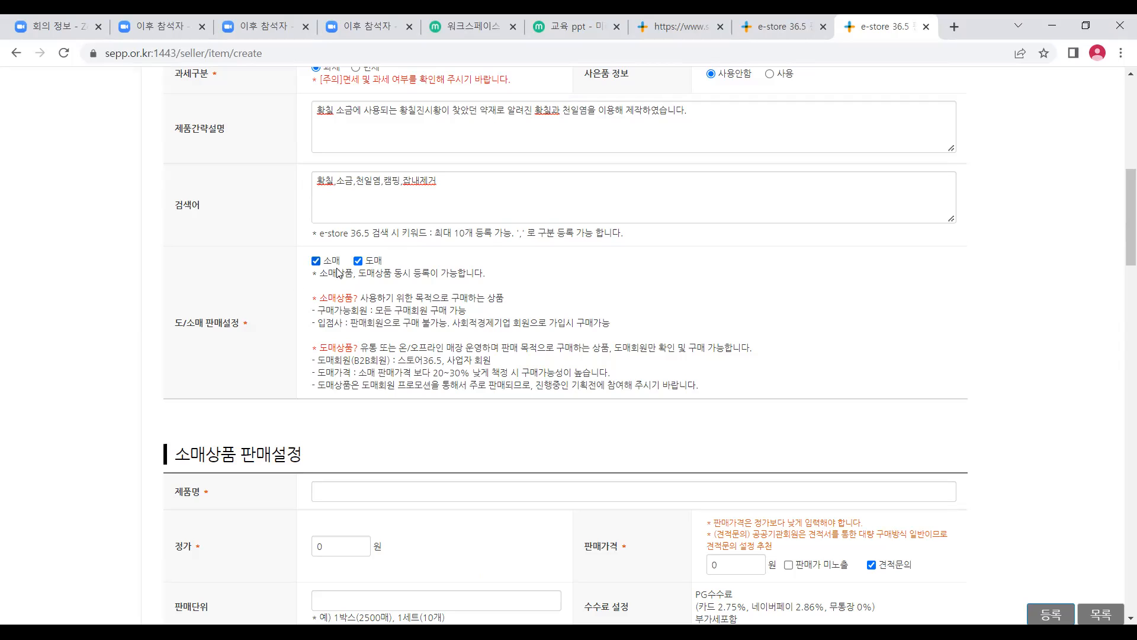
Examine the fields of the retail (소매상품 판매설정) and wholesale (도매상품 판매설정) sales settings.
scroll(335, 273, "down", 1)
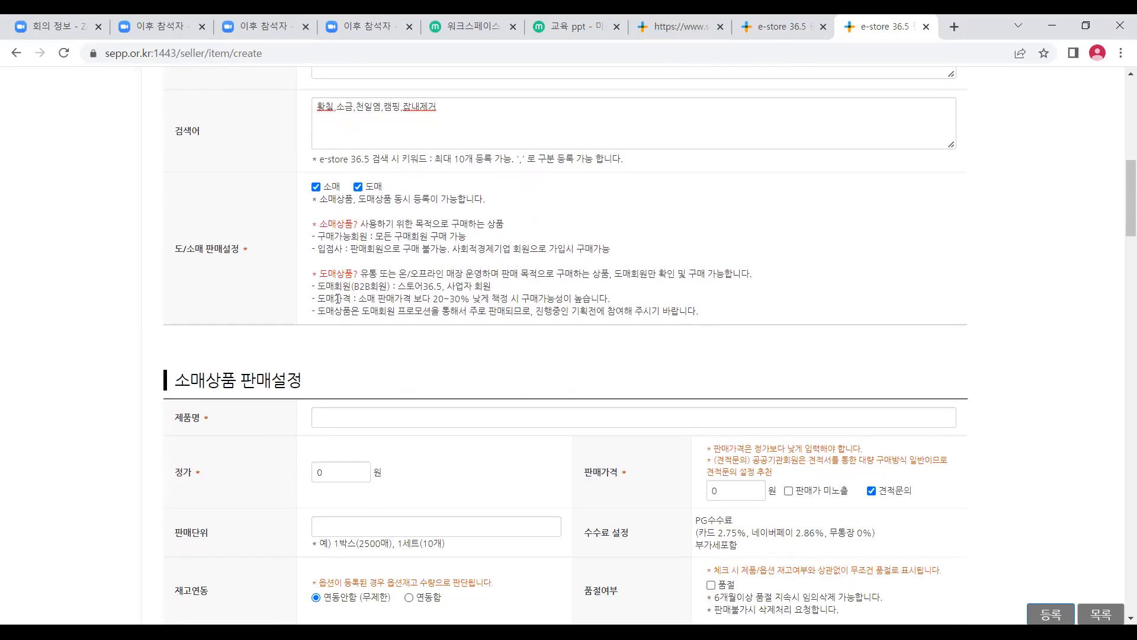
scroll(343, 284, "down", 1)
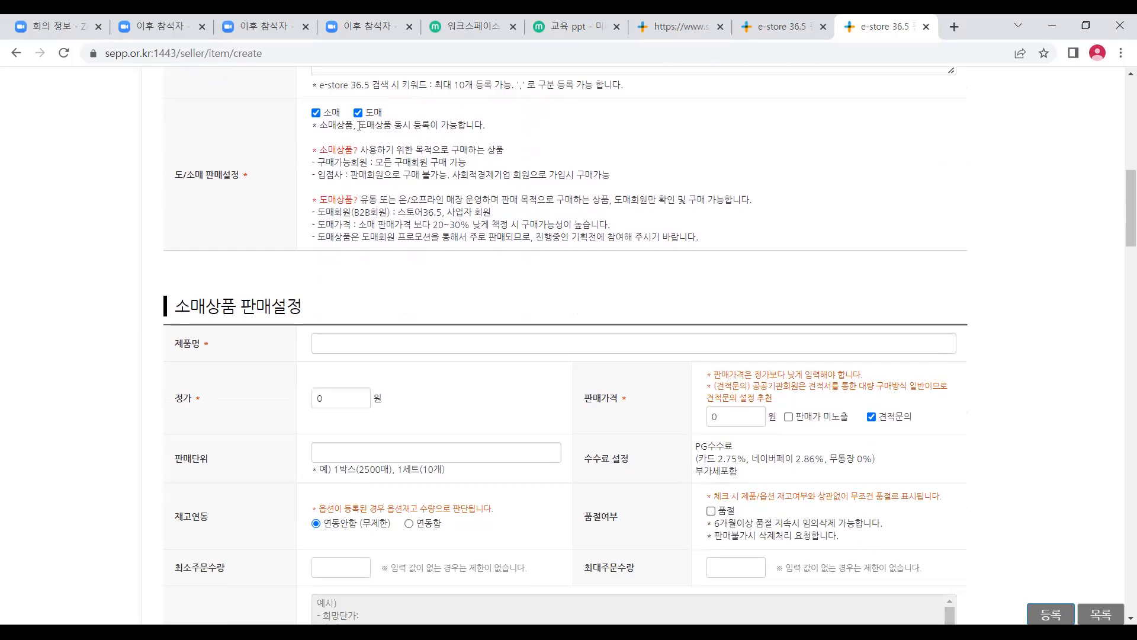
scroll(395, 172, "down", 3)
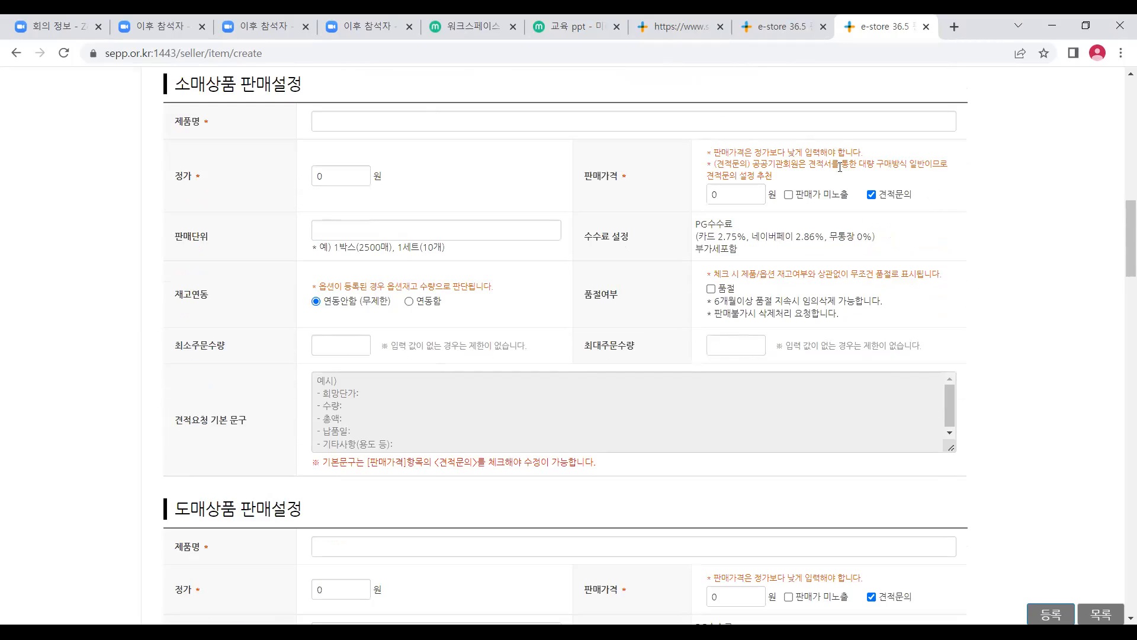
scroll(877, 355, "down", 1)
scroll(876, 351, "down", 2)
scroll(876, 351, "down", 1)
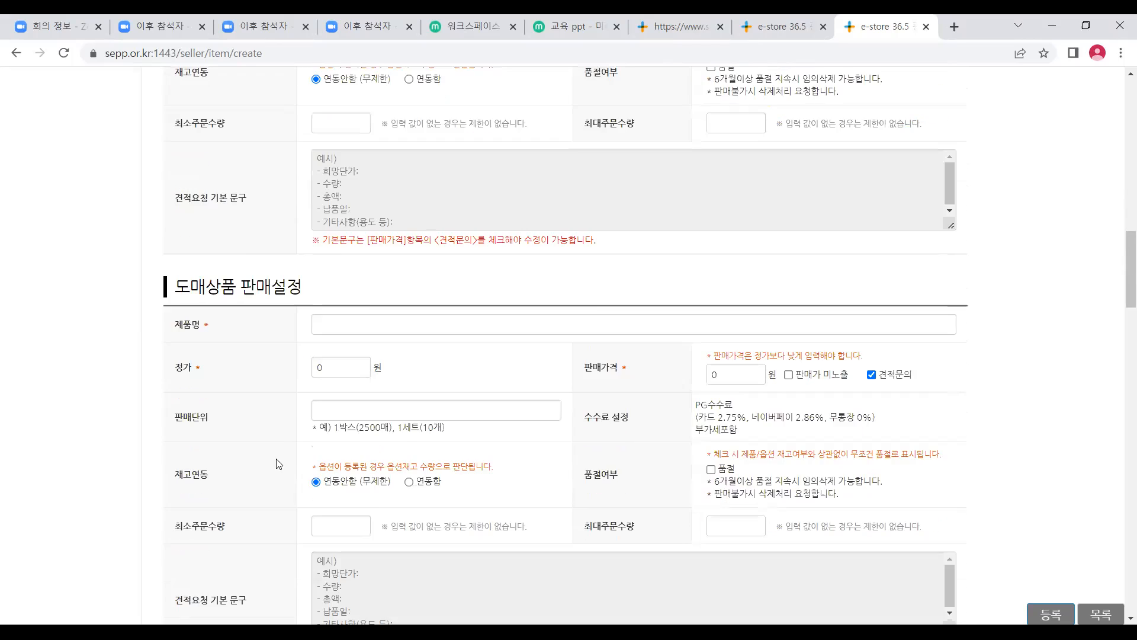
scroll(914, 318, "up", 5)
scroll(916, 320, "down", 2)
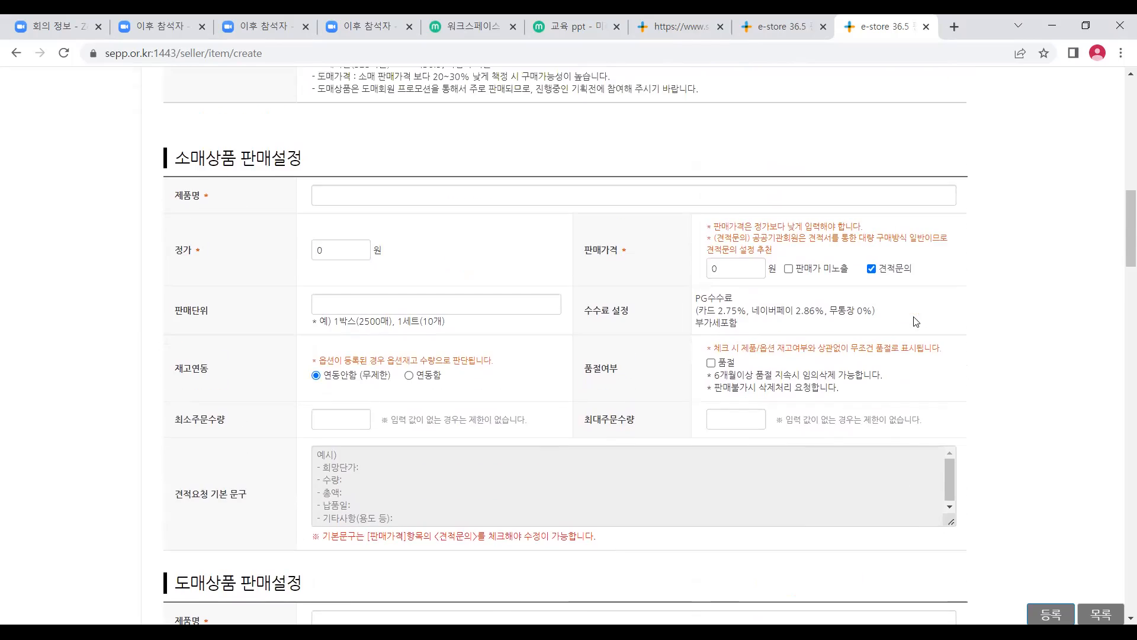
scroll(915, 321, "down", 5)
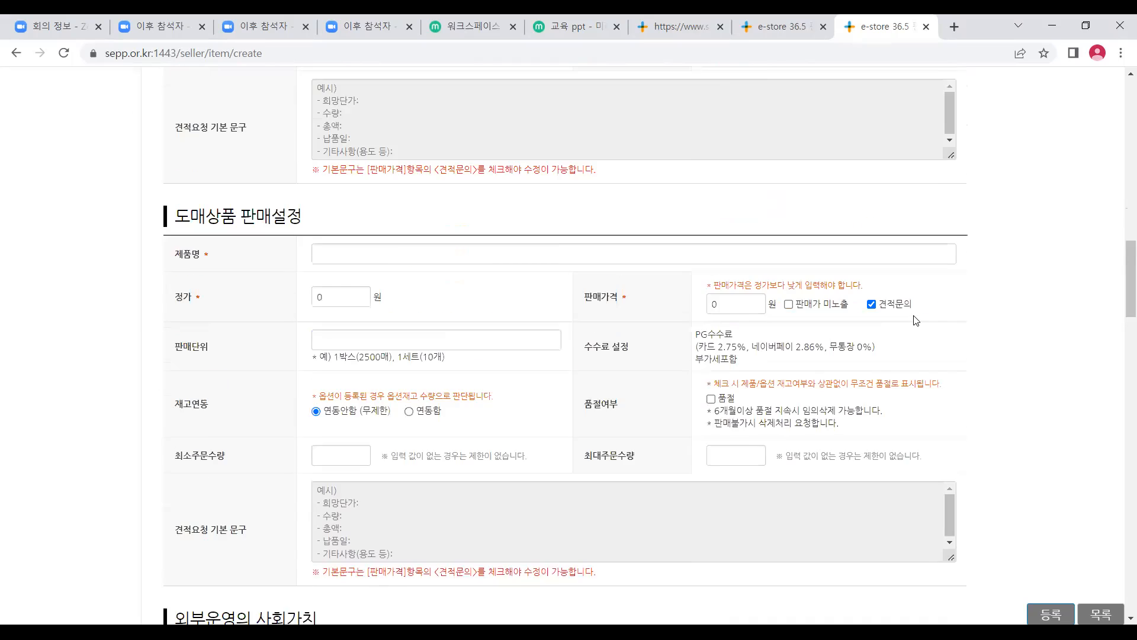
scroll(915, 317, "up", 4)
scroll(915, 315, "up", 4)
Enter 황칠소금 as the product name (제품명) in the retail sales settings.
left_click(537, 264)
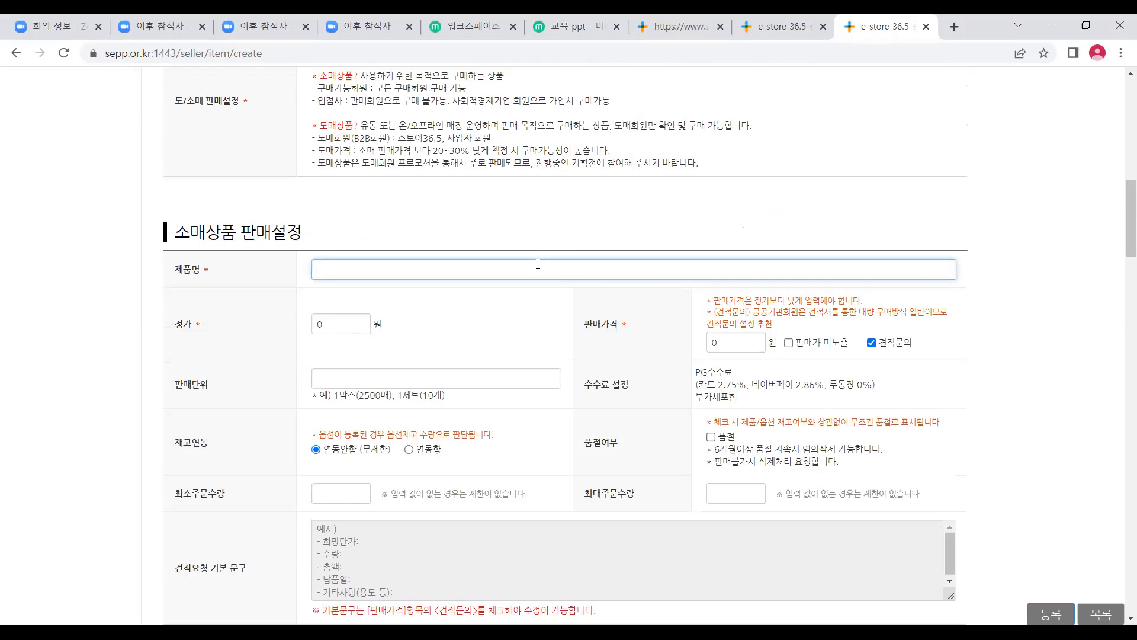
type("회")
type("치")
type("ㄹ")
type("소금")
Set both the retail list price (정가) and the retail selling price (판매가격) to 12,000원.
key("Tab")
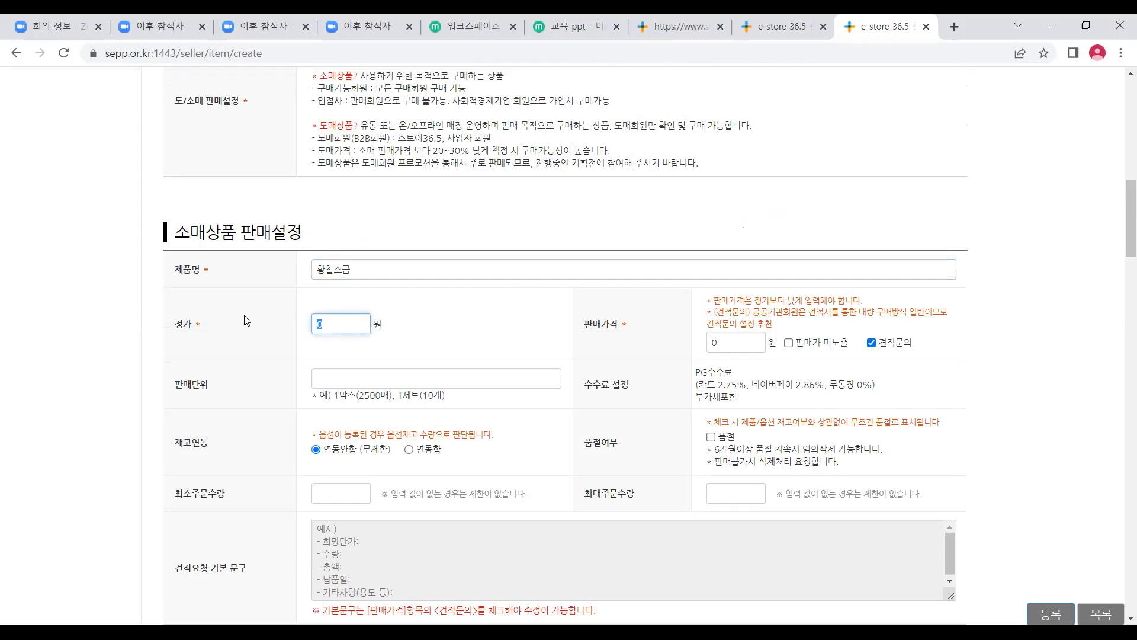
type("12000")
left_click(757, 343)
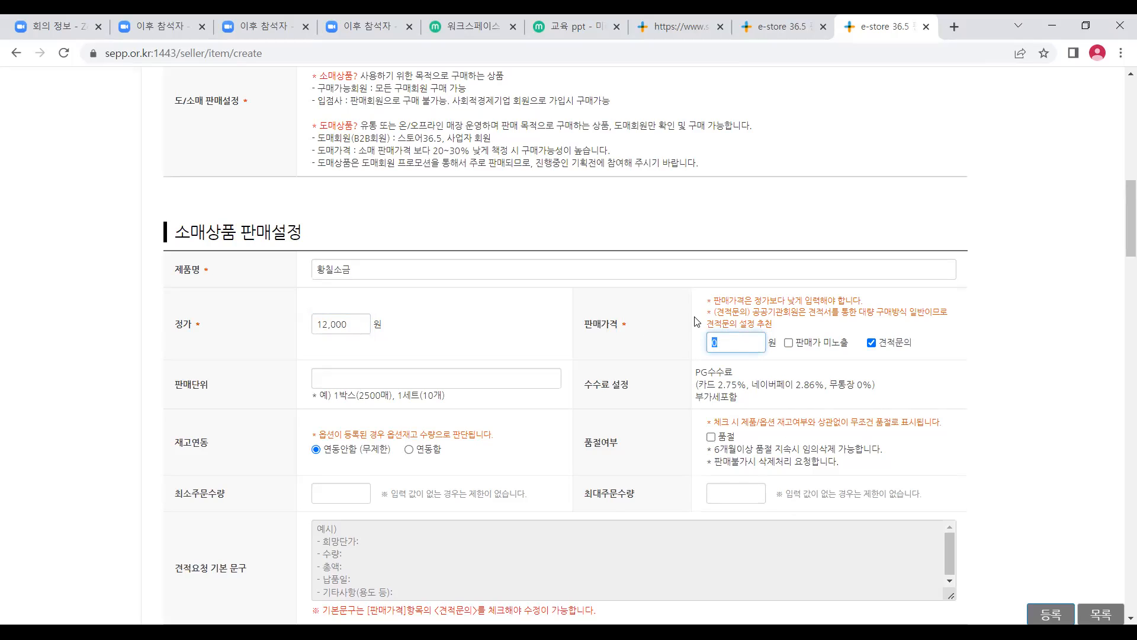
scroll(697, 321, "down", 1)
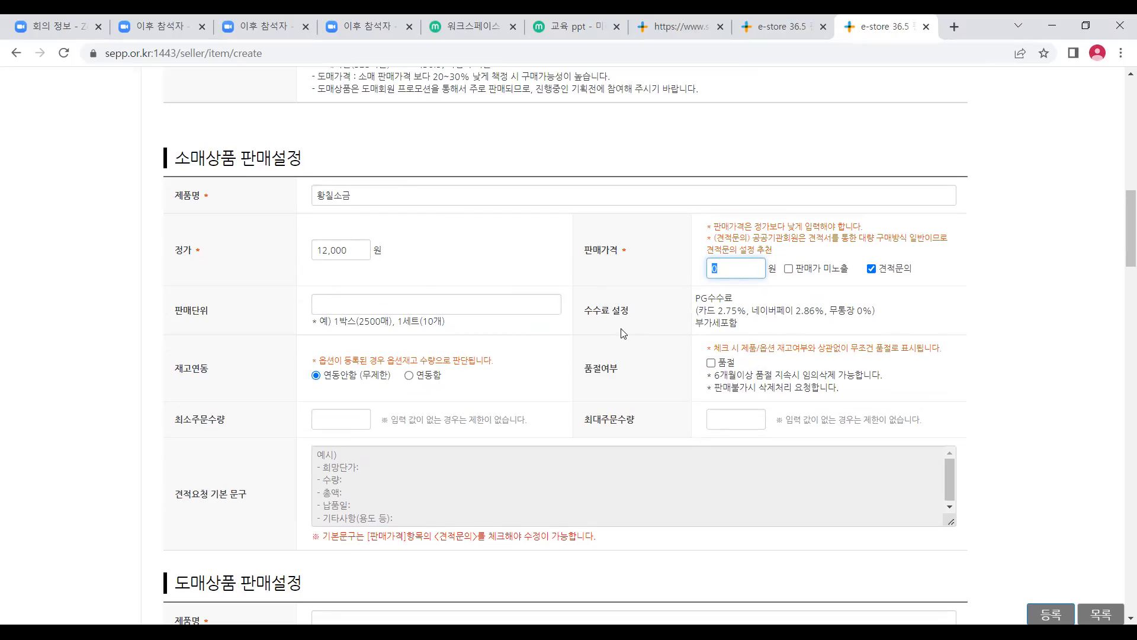
type("12000")
Set the list price (정가) in the wholesale sales settings to 12,000원.
scroll(663, 330, "down", 4)
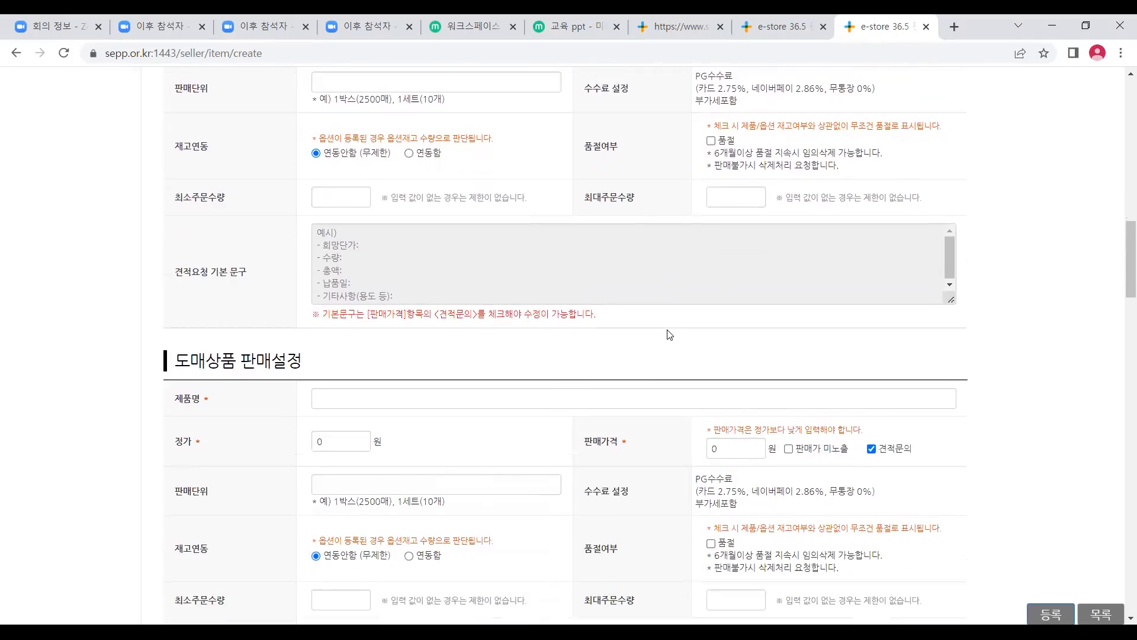
scroll(671, 335, "down", 1)
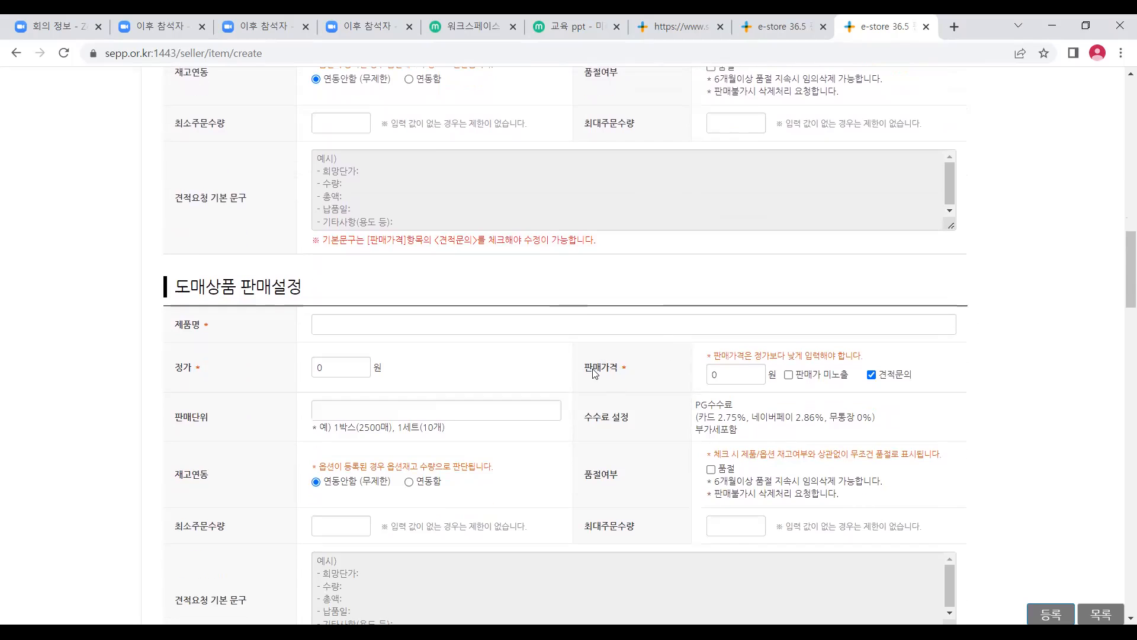
left_click(340, 367)
type("12000")
Turn the retail price's quote inquiry option (견적문의) off and on again to unlock the default quote request text.
scroll(440, 442, "up", 4)
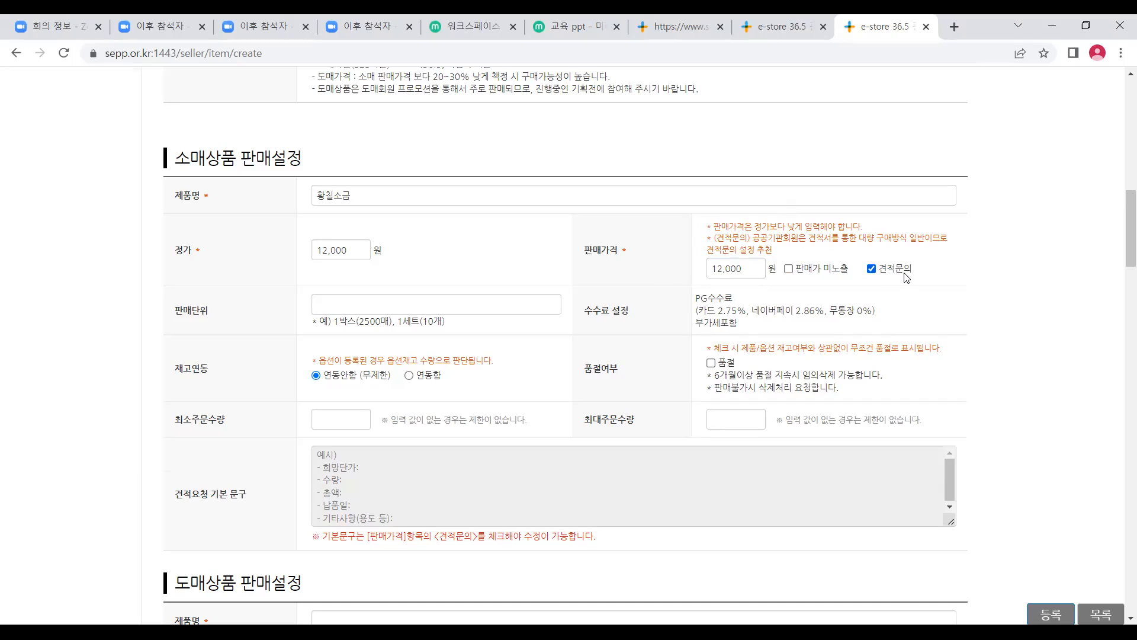
left_click(871, 268)
left_click(701, 146)
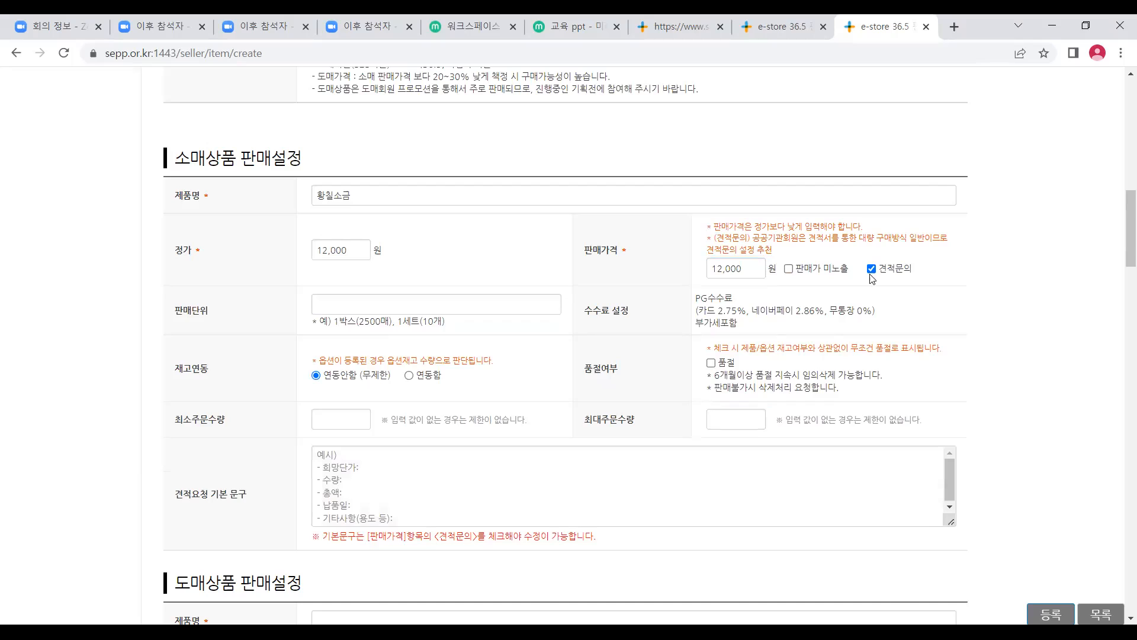
Enter 1박스(10개) as the retail sales unit (판매단위).
scroll(412, 292, "down", 1)
left_click(418, 235)
type("1")
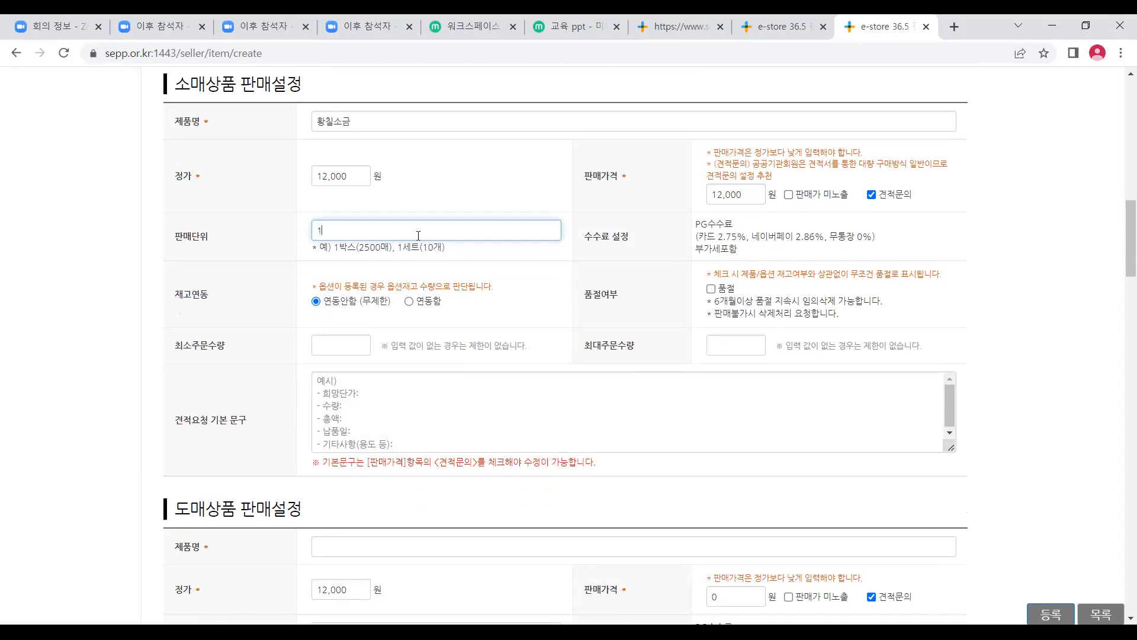
type("개")
key("BackSpace")
key("BackSpace")
type("1봉스")
key("BackSpace")
key("BackSpace")
type("스")
key("BackSpace")
key("BackSpace")
key("BackSpace")
type("ㅂ박스(10개)")
Set the retail sales unit (판매단위) to 1개.
left_click_drag(456, 228, 300, 232)
type("1개")
left_click(558, 316)
Set the retail product's stock linkage (재고연동) to 연동함.
scroll(549, 313, "down", 1)
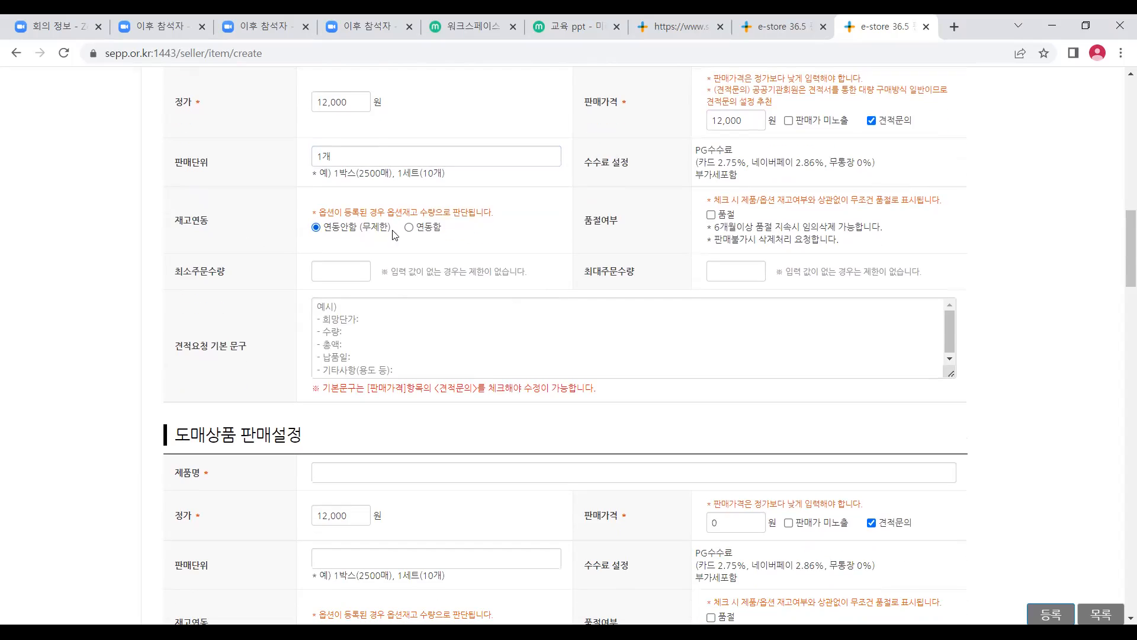
left_click(427, 230)
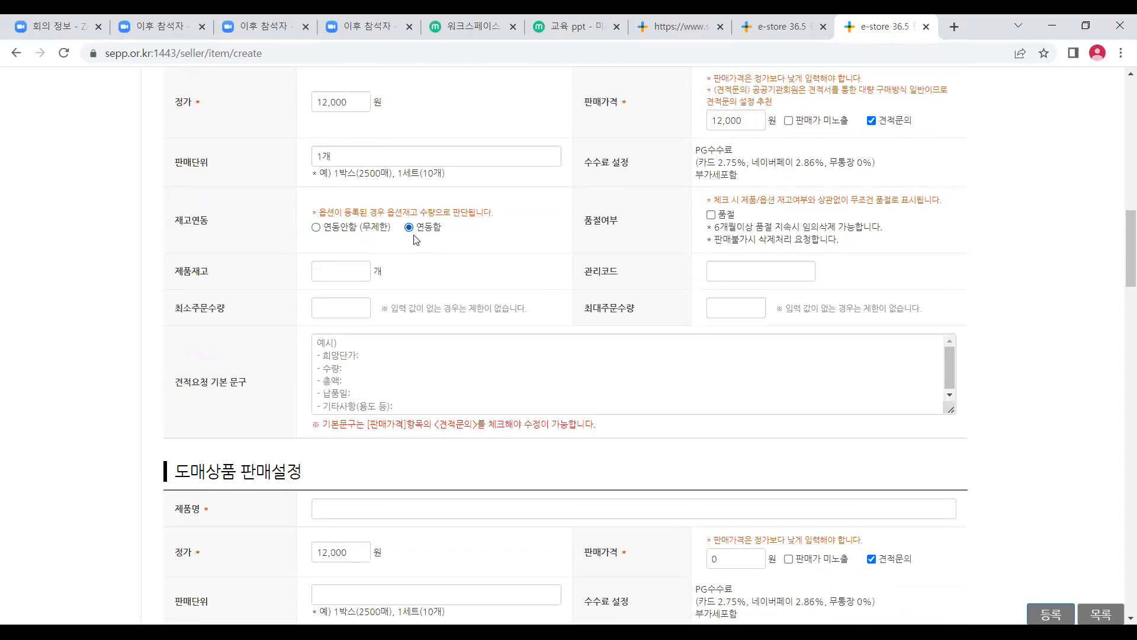
Enter 100 as the retail product's stock quantity (제품재고).
left_click_drag(207, 272, 169, 274)
left_click(357, 273)
type("100")
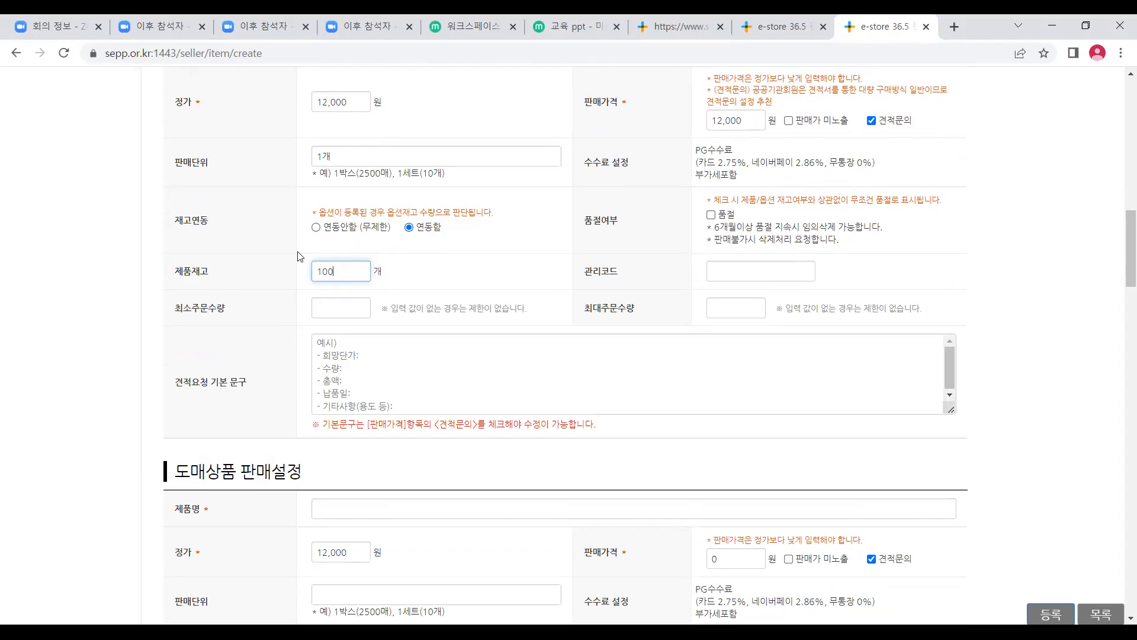
Switch the retail product's stock linkage (재고연동) to 연동안함 (무제한).
left_click(339, 233)
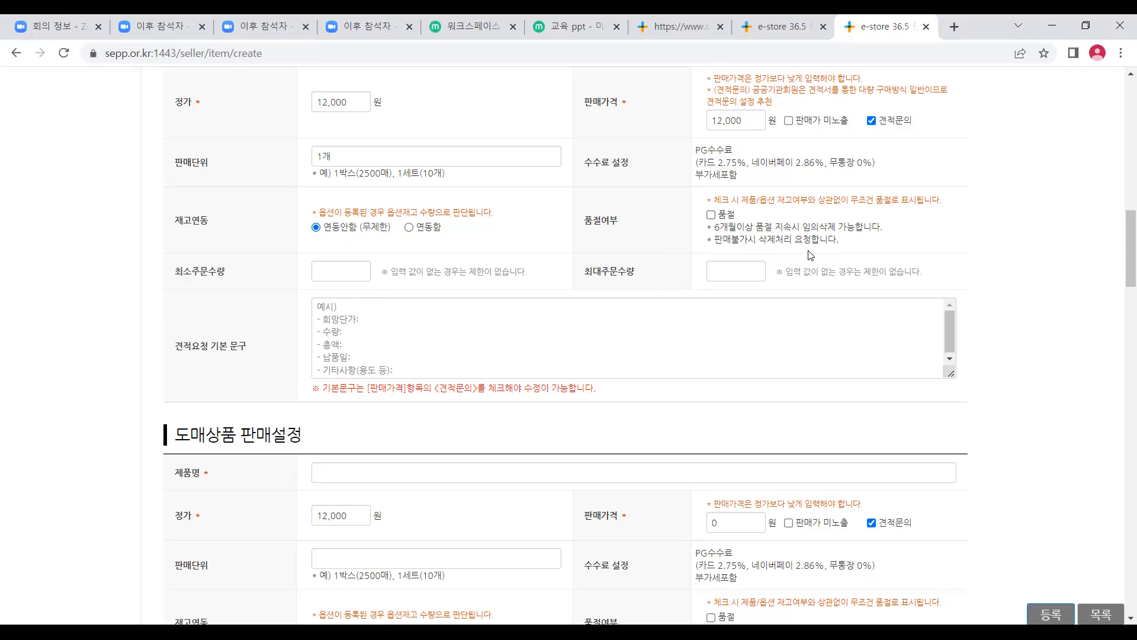
scroll(722, 218, "down", 1)
scroll(673, 223, "up", 1)
Set the retail minimum order quantity (최소주문수량) to 1 and leave the maximum order quantity (최대주문수량) blank.
left_click_drag(174, 271, 226, 272)
left_click_drag(582, 271, 650, 280)
left_click(622, 330)
left_click_drag(225, 269, 167, 274)
left_click(168, 305)
left_click(358, 279)
type("1")
left_click(325, 281)
left_click_drag(328, 273, 230, 257)
left_click(151, 319)
left_click(722, 276)
Examine the editable default quote request text (견적요청 기본 문구) in the retail sales settings.
scroll(612, 260, "down", 1)
left_click(617, 274)
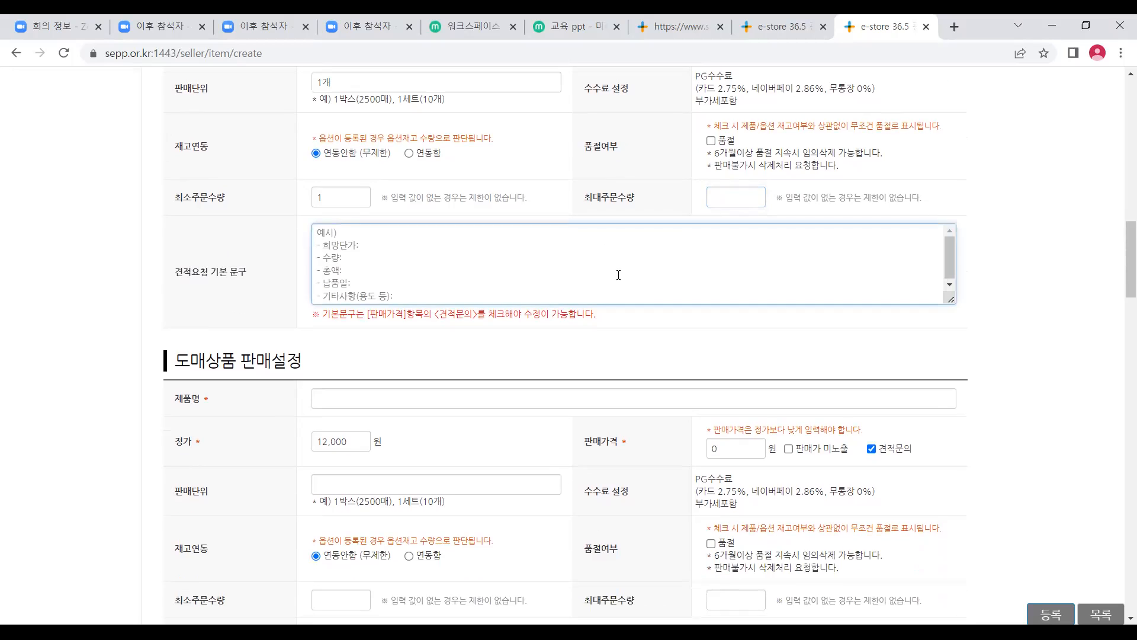
left_click_drag(174, 276, 246, 277)
left_click(249, 300)
left_click(241, 309)
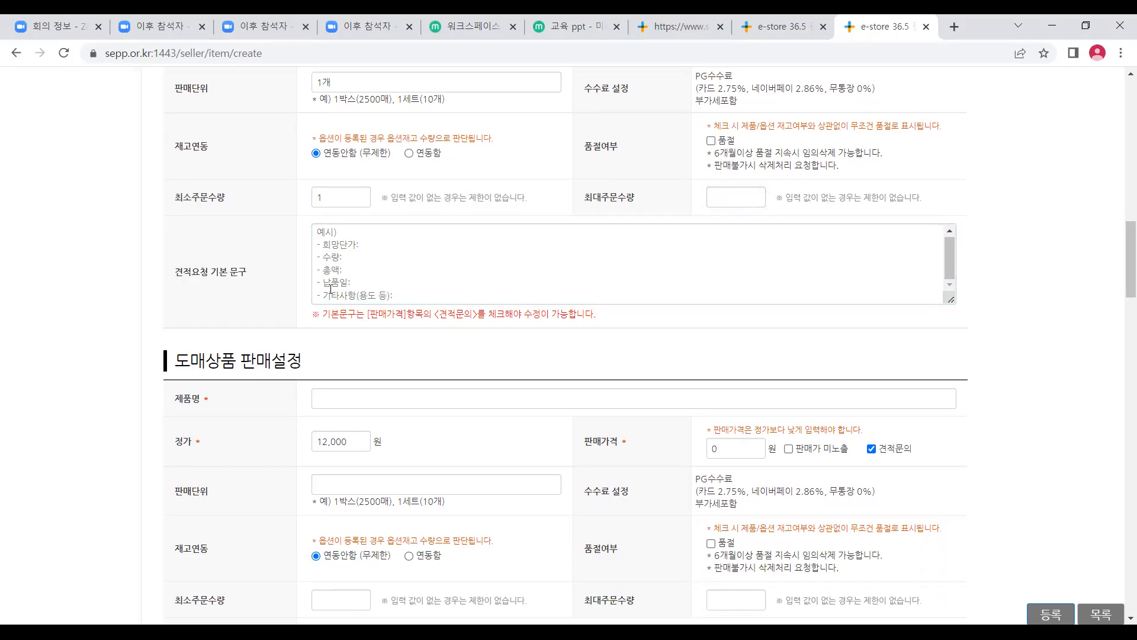
left_click(353, 237)
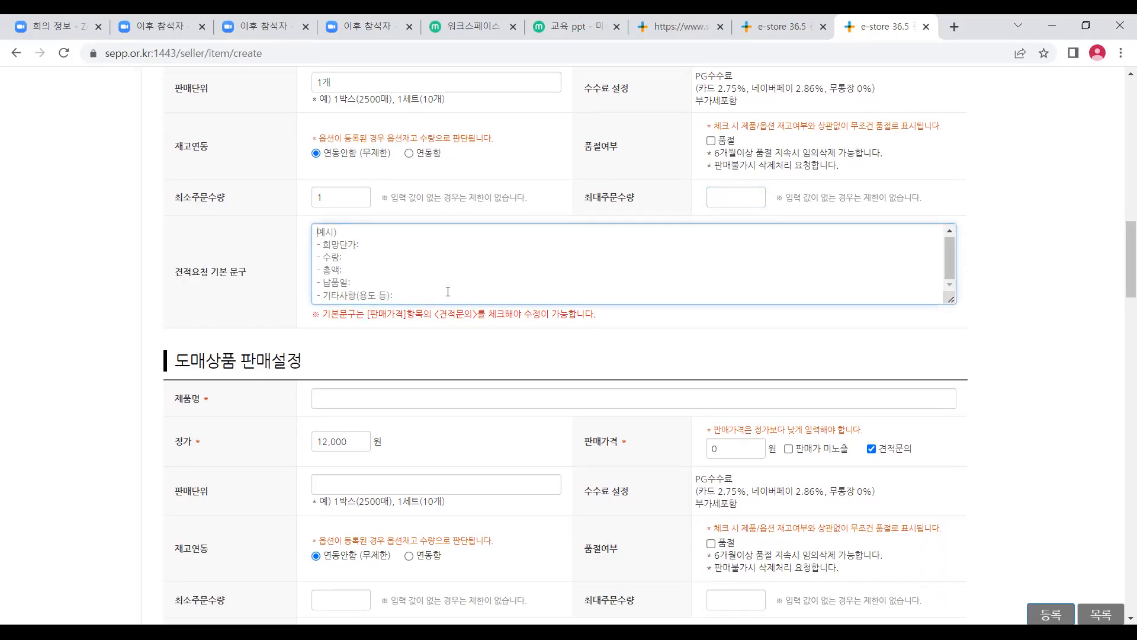
scroll(448, 288, "down", 1)
scroll(385, 299, "up", 2)
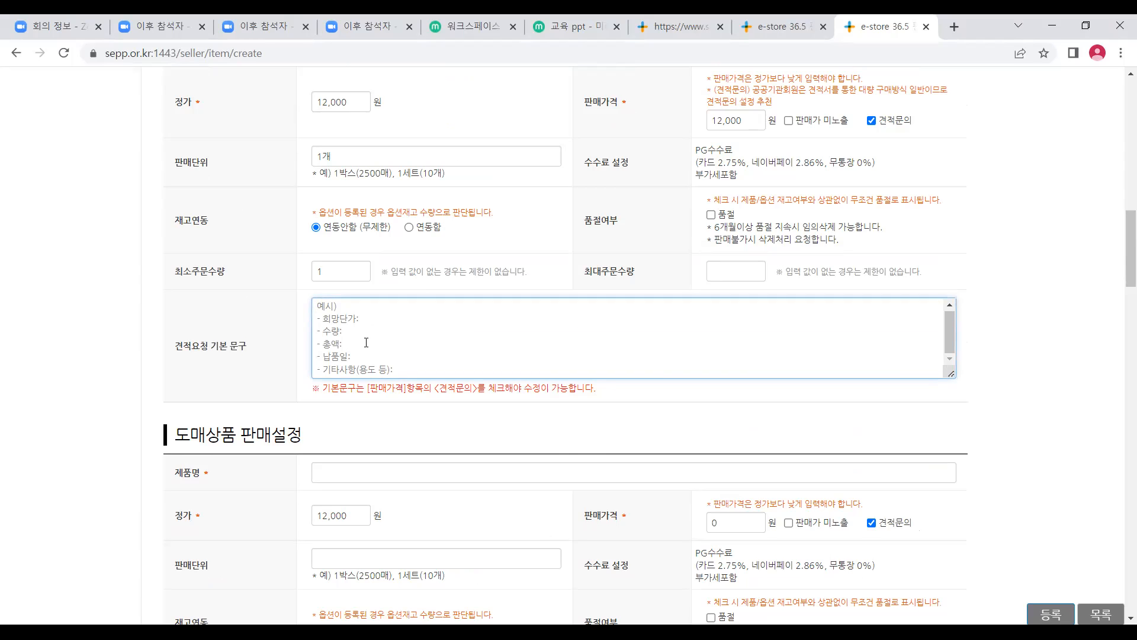
left_click(577, 441)
Enter 황칠소금 as the product name (제품명) in the wholesale sales settings.
scroll(567, 403, "down", 2)
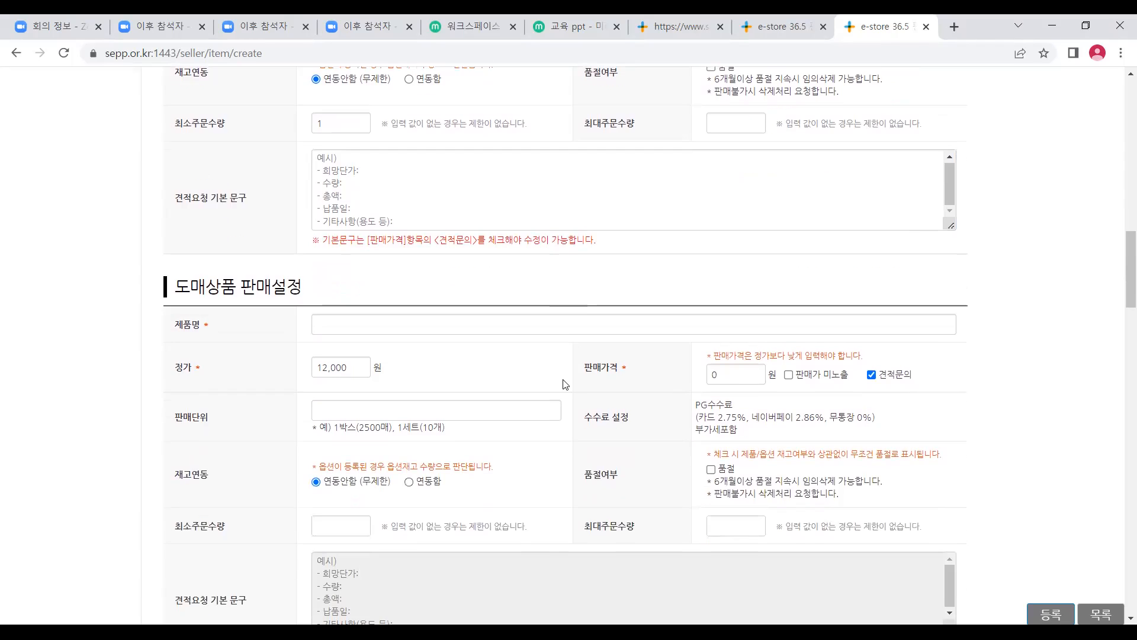
scroll(560, 375, "down", 2)
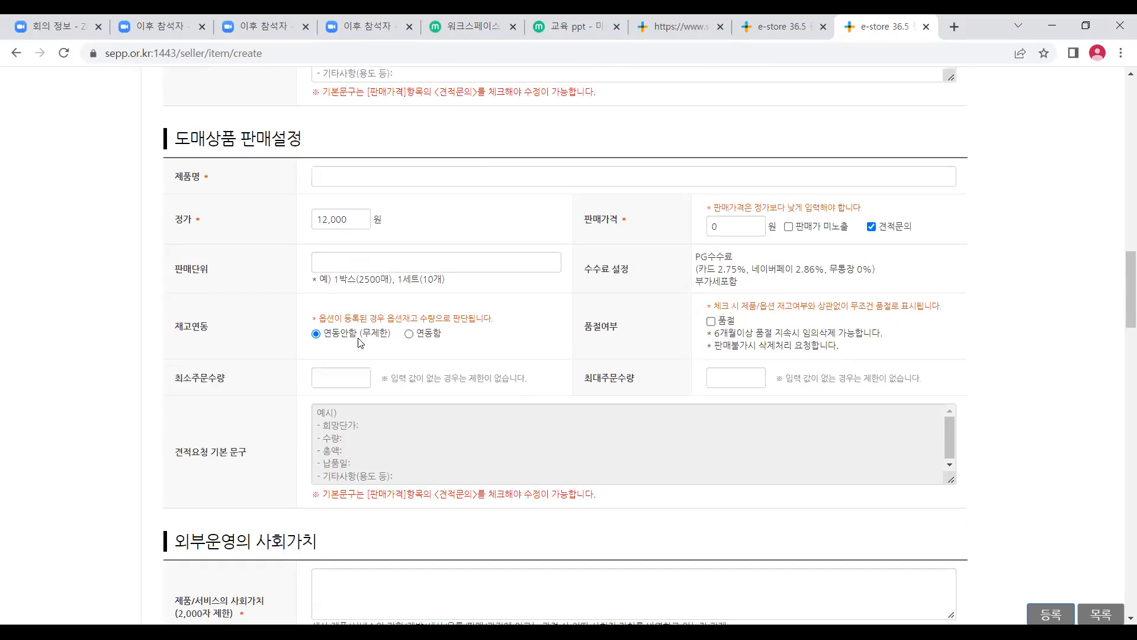
left_click(333, 177)
type("황ㅊ")
type("ㅣㄹ")
type("소금")
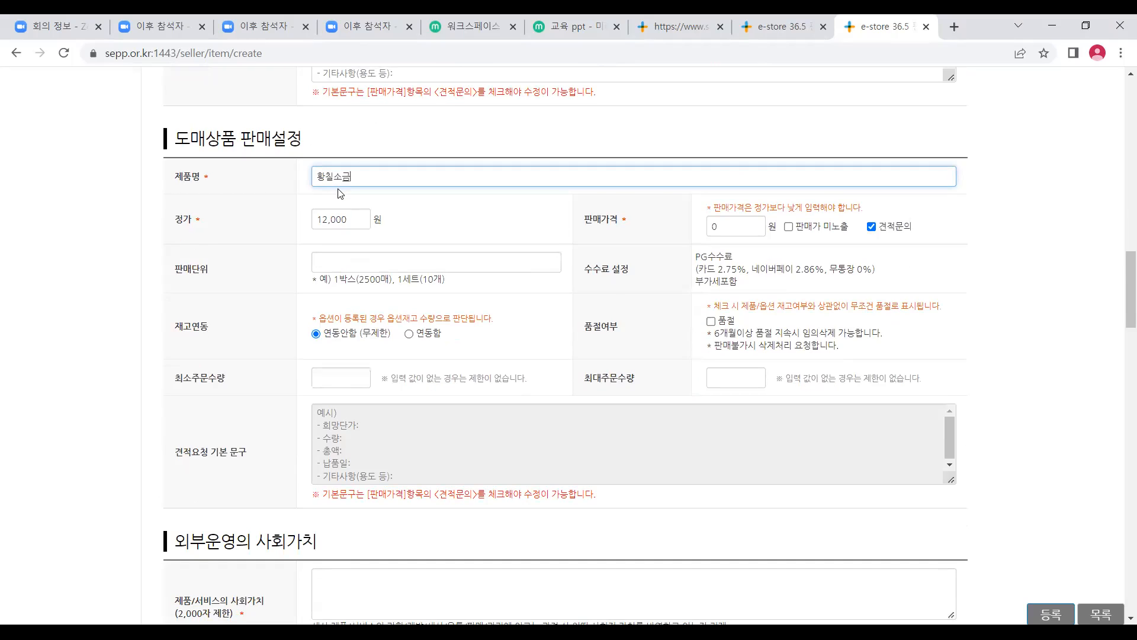
Set the wholesale selling price (판매가격) to 9,000 won.
left_click(312, 231)
left_click(730, 225)
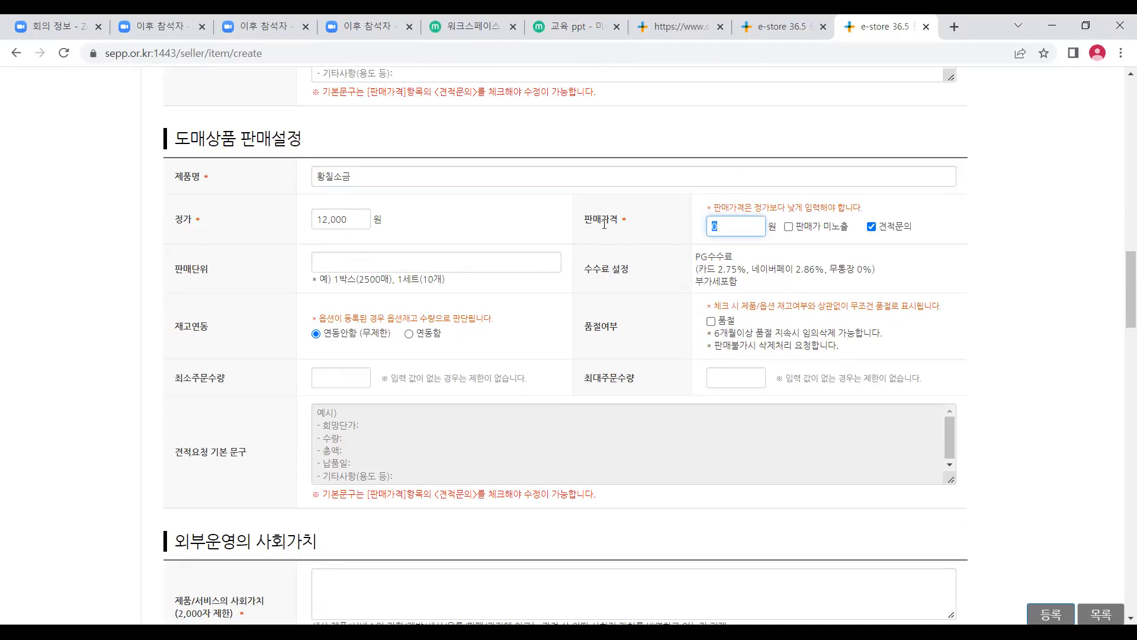
type("9000")
left_click(978, 288)
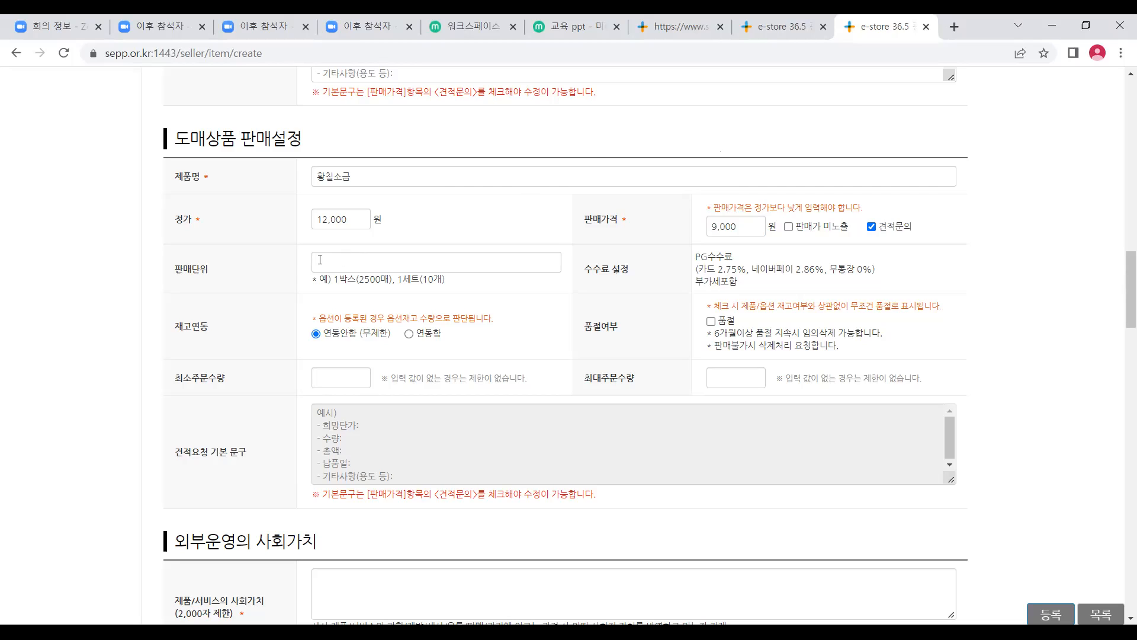
left_click_drag(190, 231, 149, 229)
left_click(700, 241)
left_click_drag(736, 228, 691, 230)
left_click(677, 265)
Set the wholesale sales unit (판매단위) to 1개.
left_click(482, 269)
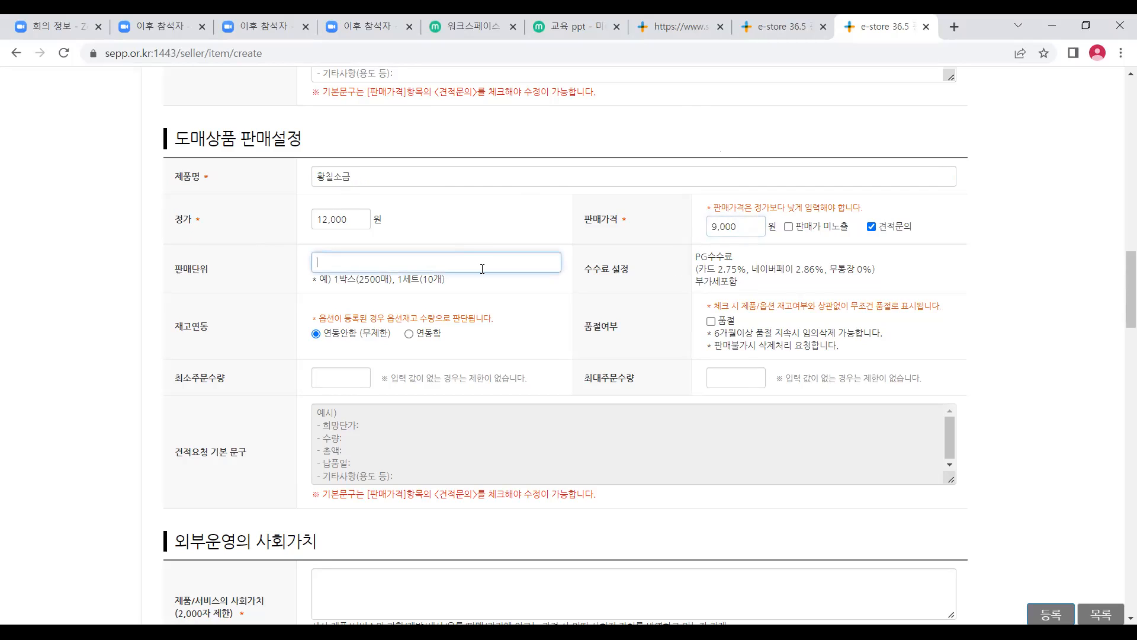
type("1개")
left_click(479, 354)
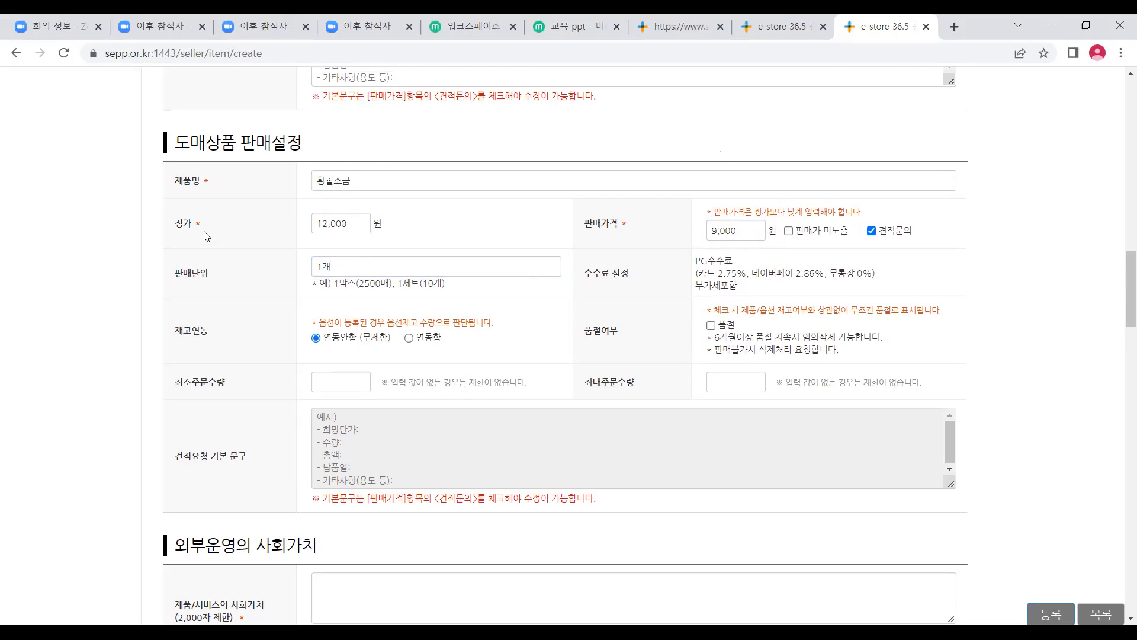
Set the wholesale minimum order quantity (최소주문수량) to 50.
scroll(240, 219, "up", 3)
scroll(240, 216, "up", 3)
scroll(297, 266, "down", 6)
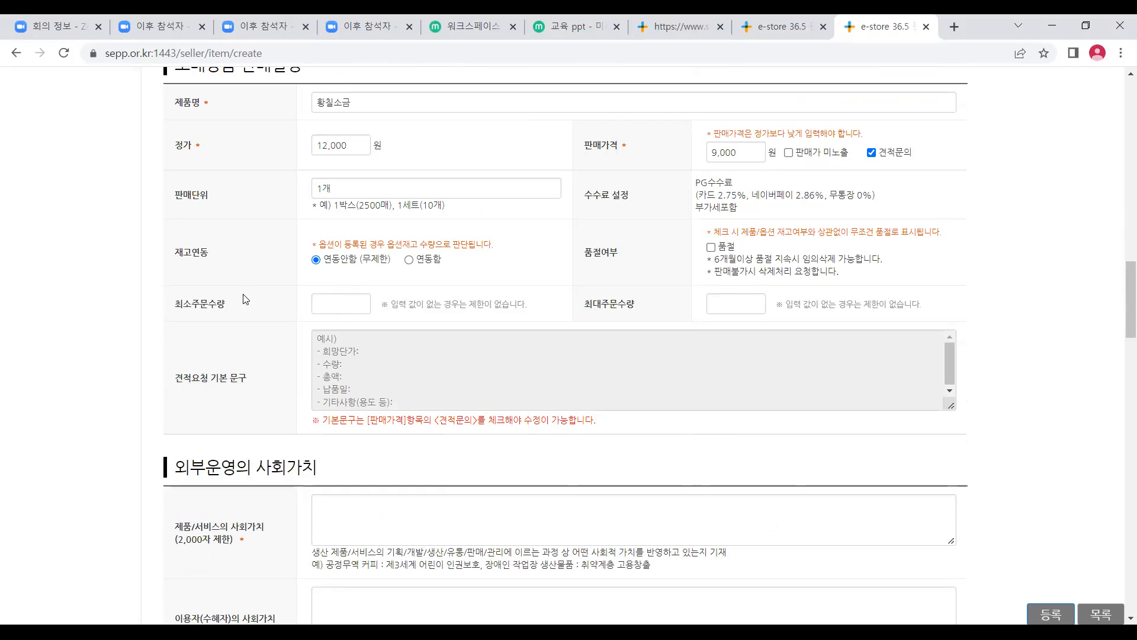
left_click_drag(182, 306, 232, 309)
left_click(199, 358)
left_click(344, 309)
type("50")
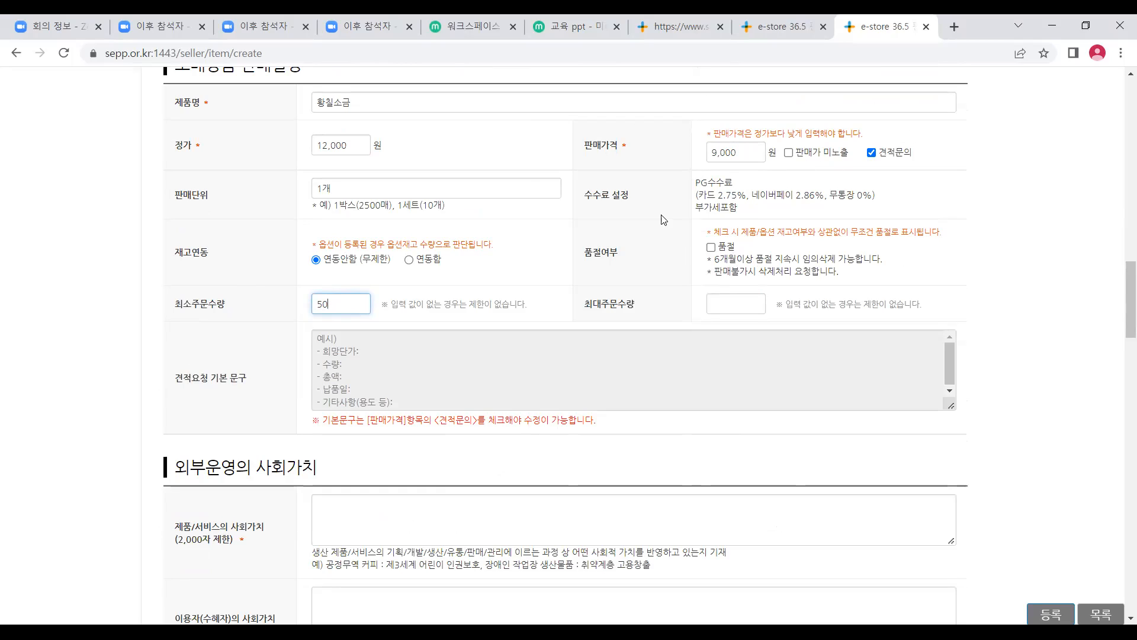
Toggle the wholesale price's quote inquiry option (견적문의) to unlock the wholesale default quote request text.
left_click_drag(442, 303, 494, 304)
left_click(897, 153)
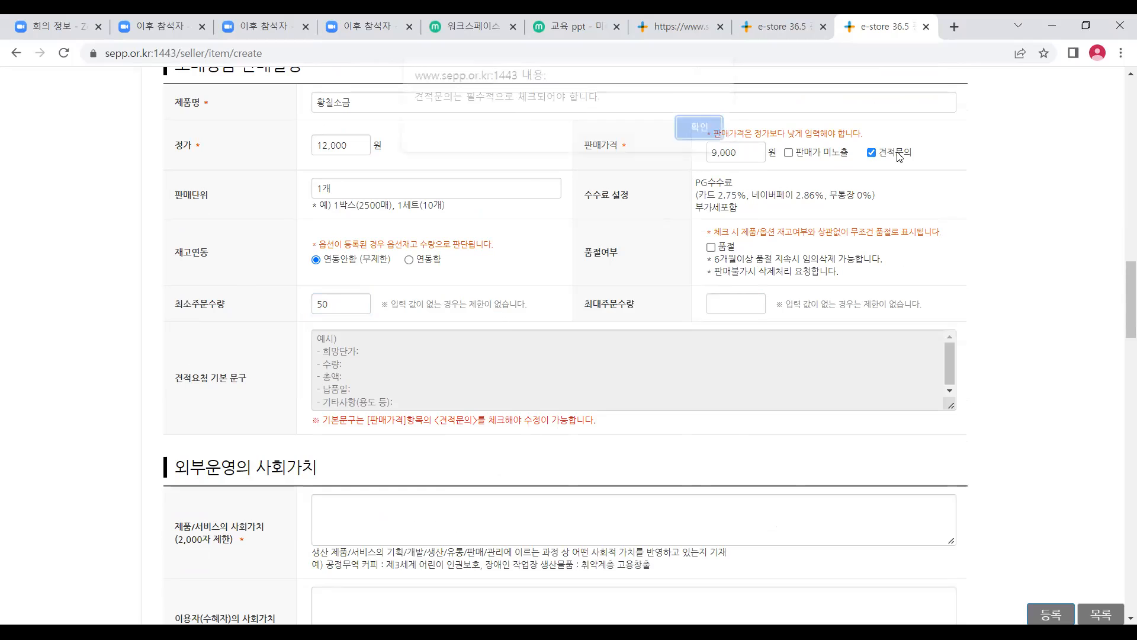
left_click(679, 155)
Enter 100 as the wholesale maximum order quantity (최대주문수량) and clear the field again.
left_click(744, 301)
type("100")
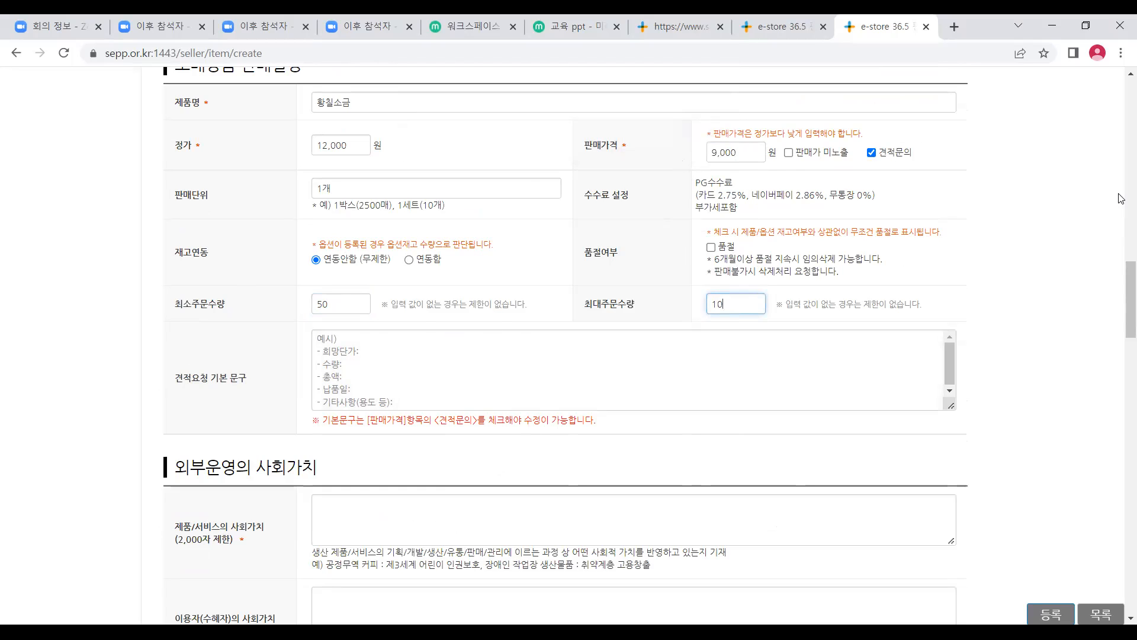
left_click(1013, 262)
left_click_drag(717, 304, 684, 314)
key("BackSpace")
left_click(992, 266)
Describe the product/service social value (제품/서비스의 사회가치) as "사회적겨엦유통플랫폼 유통 제품: 사회적경제기업발전".
scroll(994, 267, "down", 2)
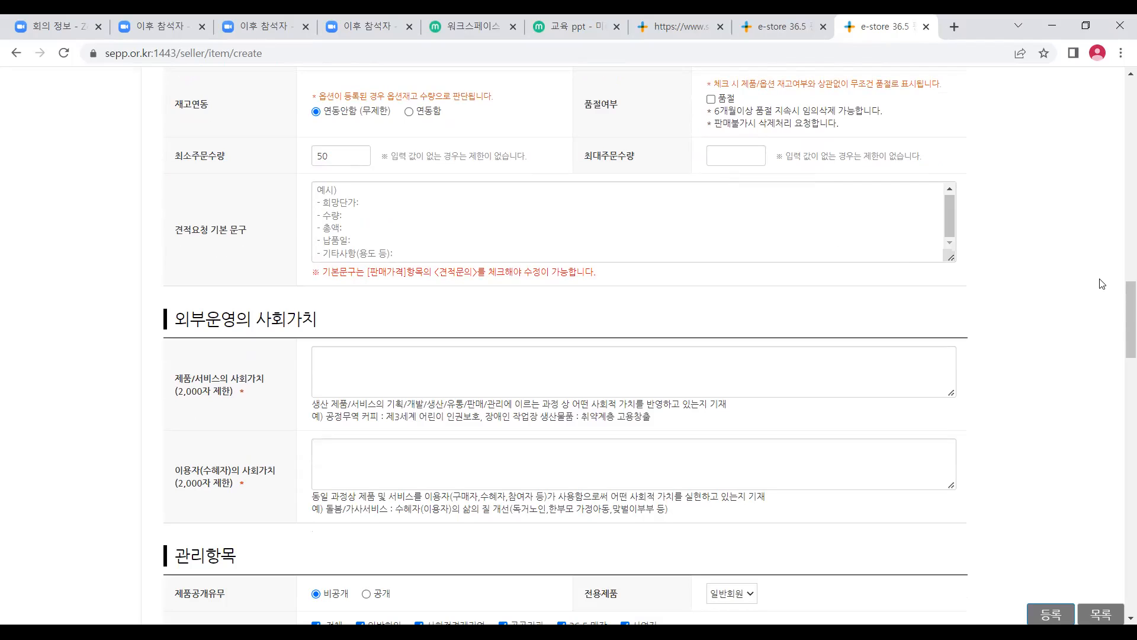
scroll(1054, 261, "down", 1)
scroll(1050, 253, "down", 1)
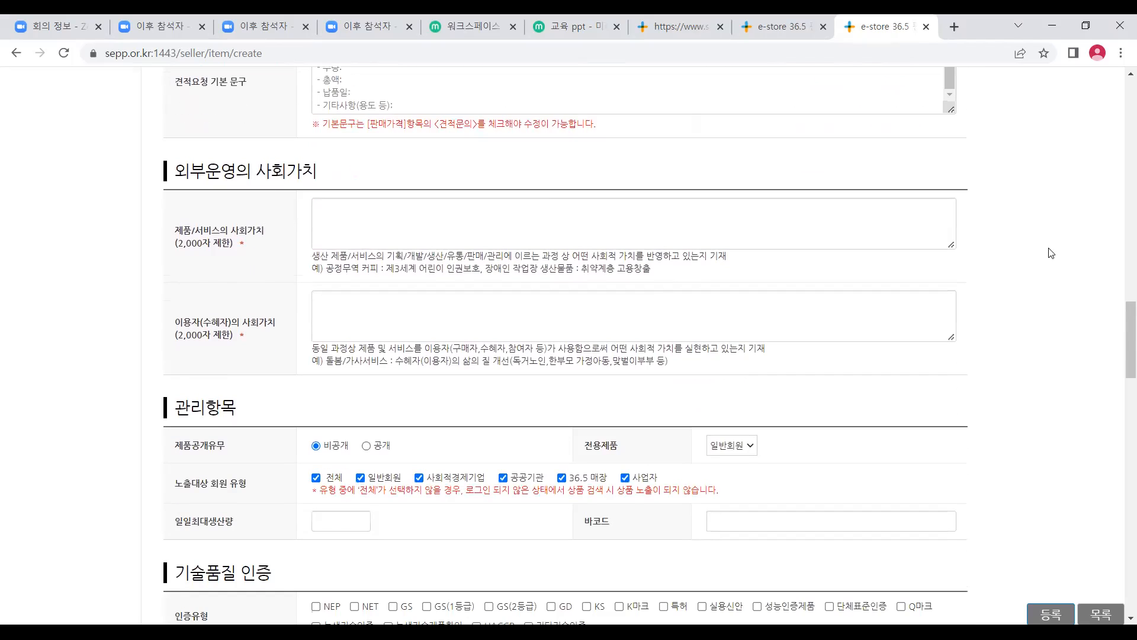
scroll(1050, 253, "up", 9)
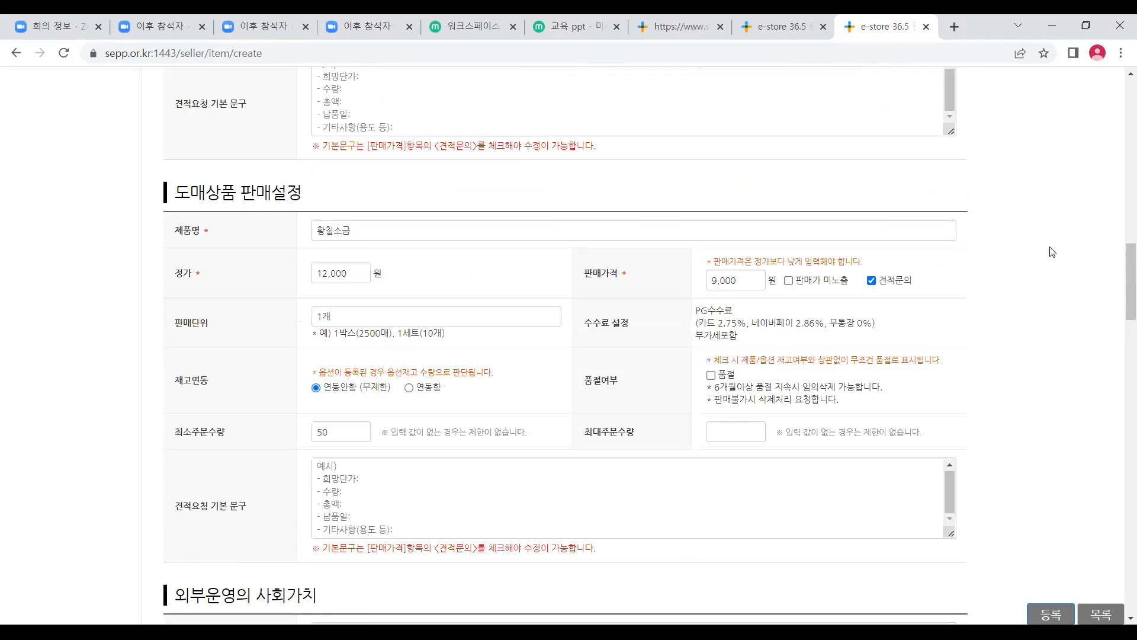
scroll(1052, 251, "down", 10)
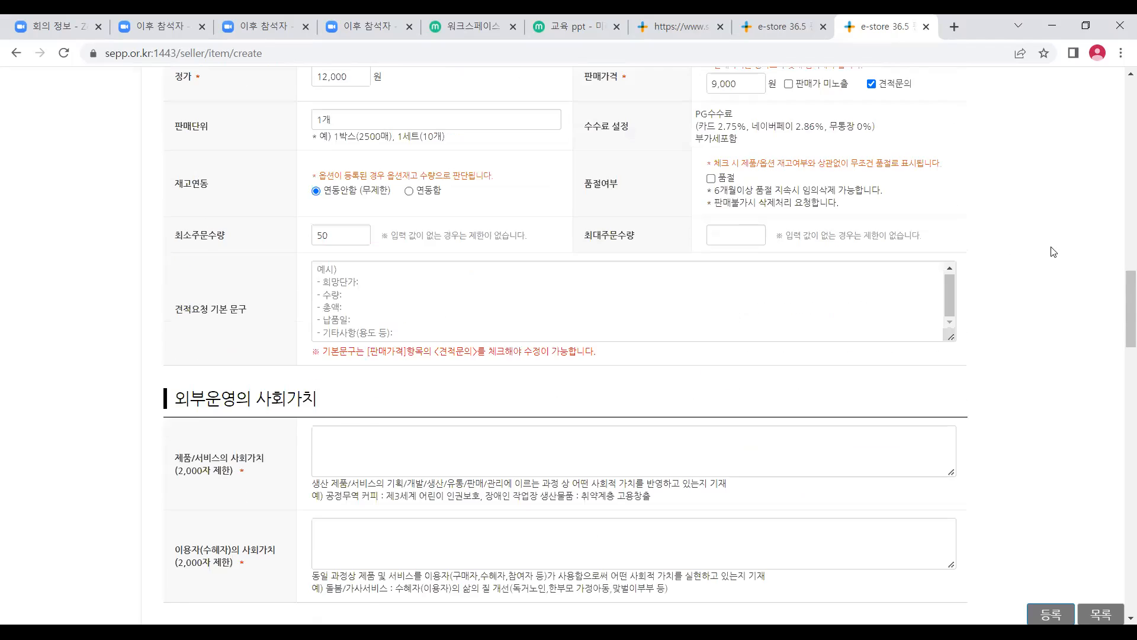
scroll(1053, 252, "up", 1)
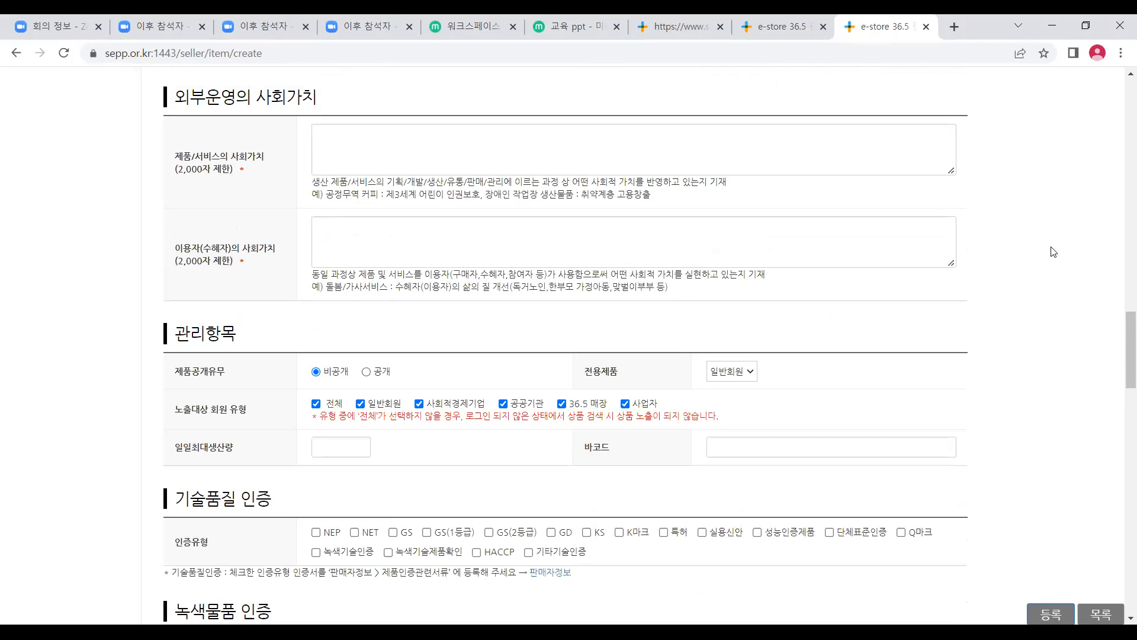
left_click_drag(255, 96, 318, 105)
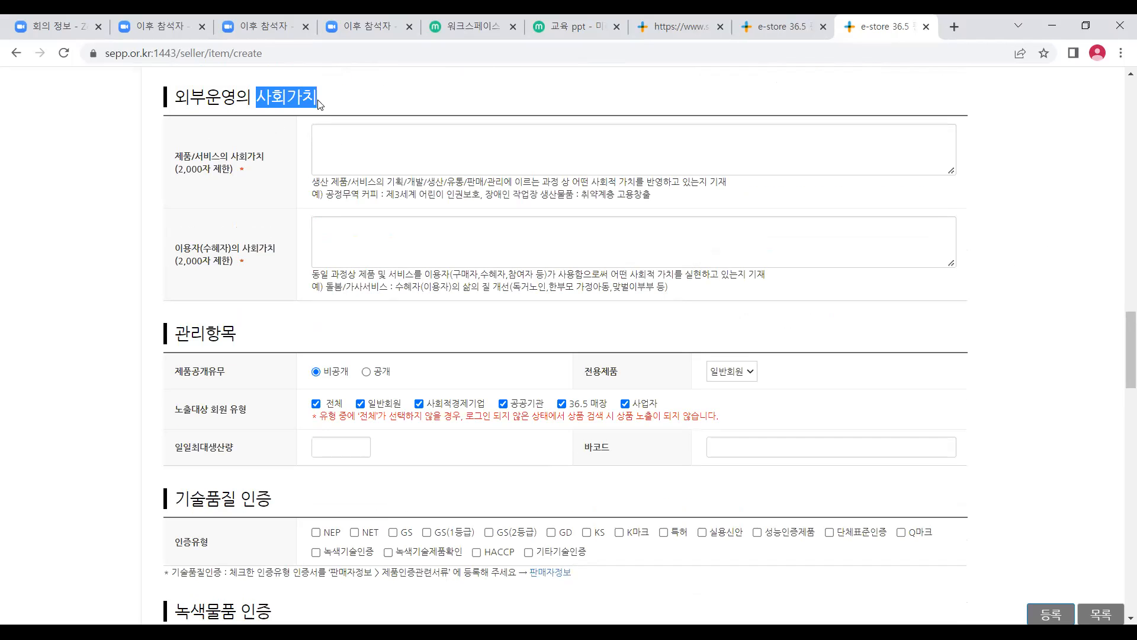
left_click(368, 142)
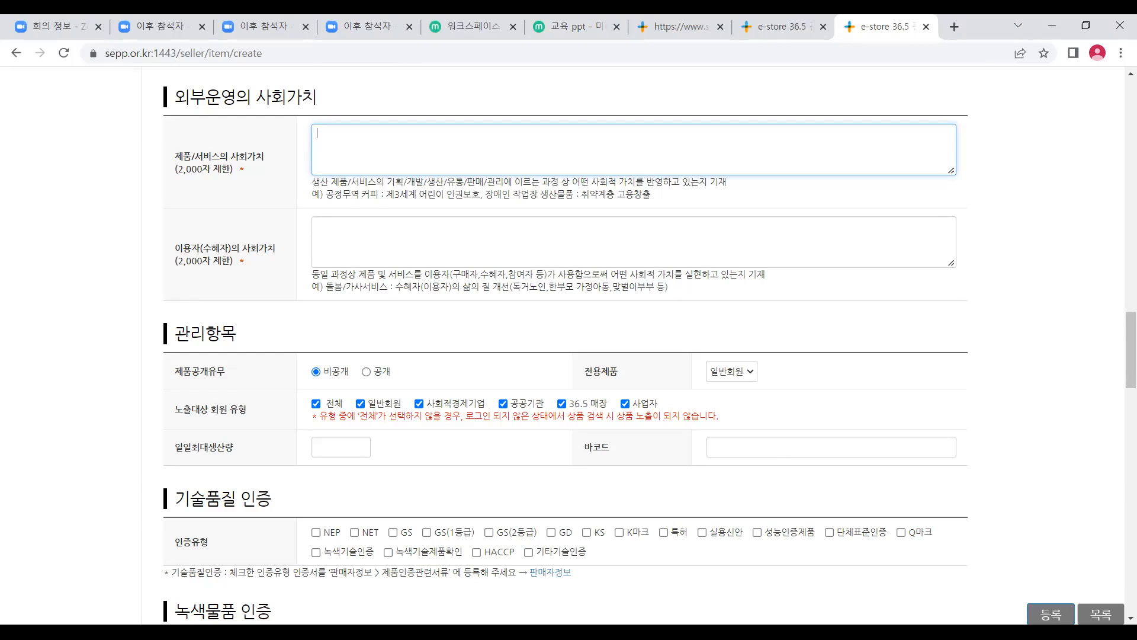
type("사회적겸")
type("엉유통플래")
type("폼 유통제")
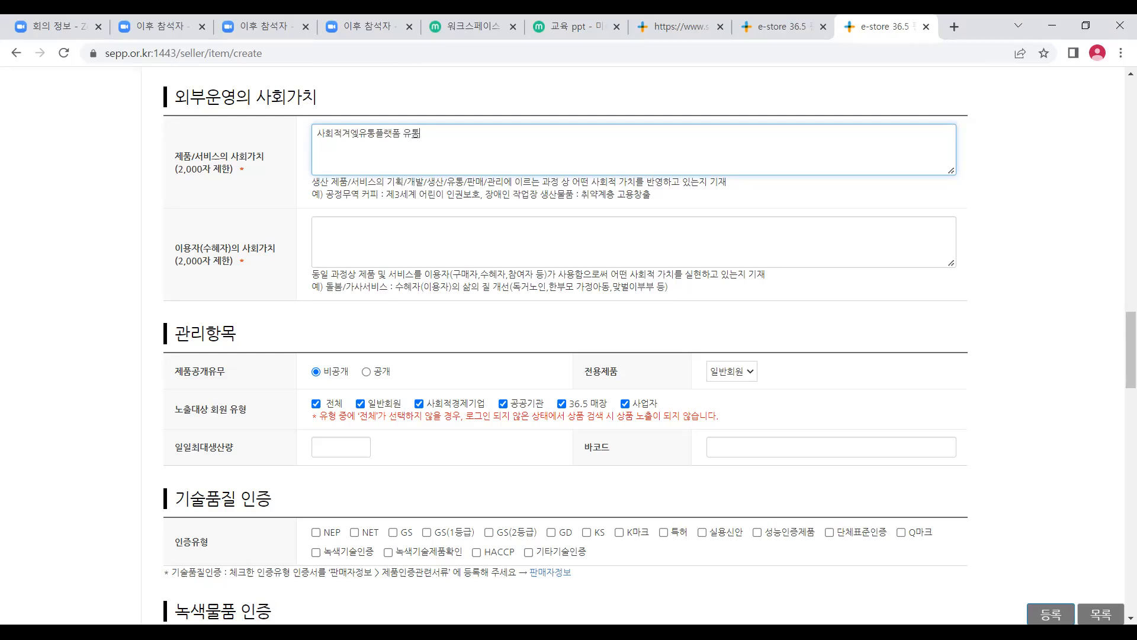
type("품")
type(": 사회적계")
type("경제기업ㅂ")
type("발ㅈ")
type("전")
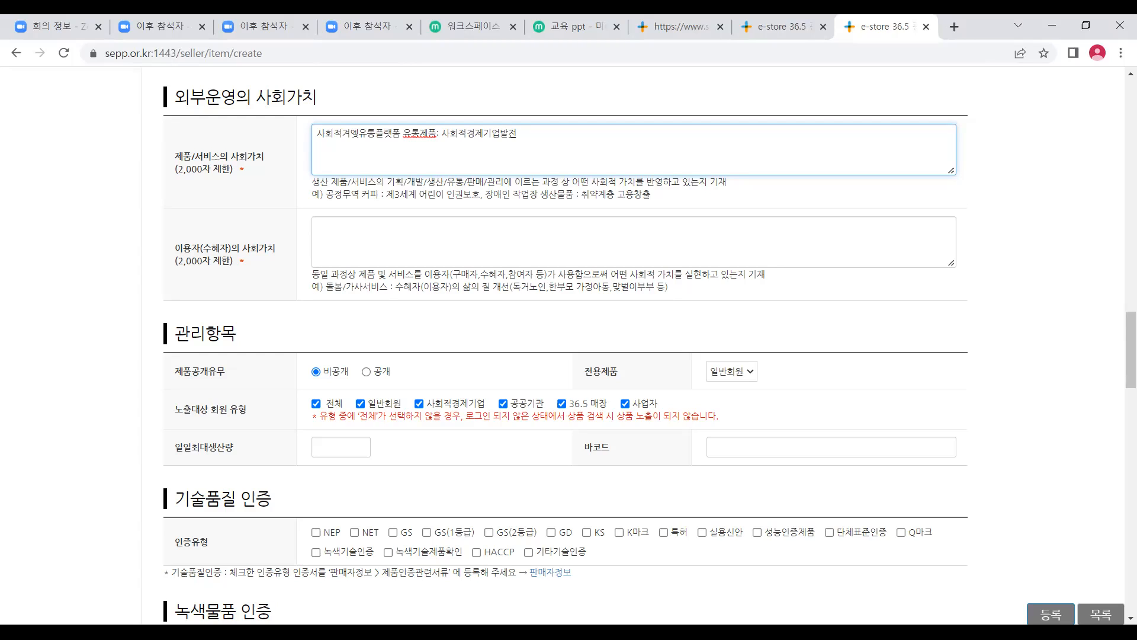
left_click(421, 133)
Describe the user/beneficiary social value (이용자(수혜자)의 사회가치) as "이용자(수혜자)의 삶의 질을 개선".
left_click(454, 240)
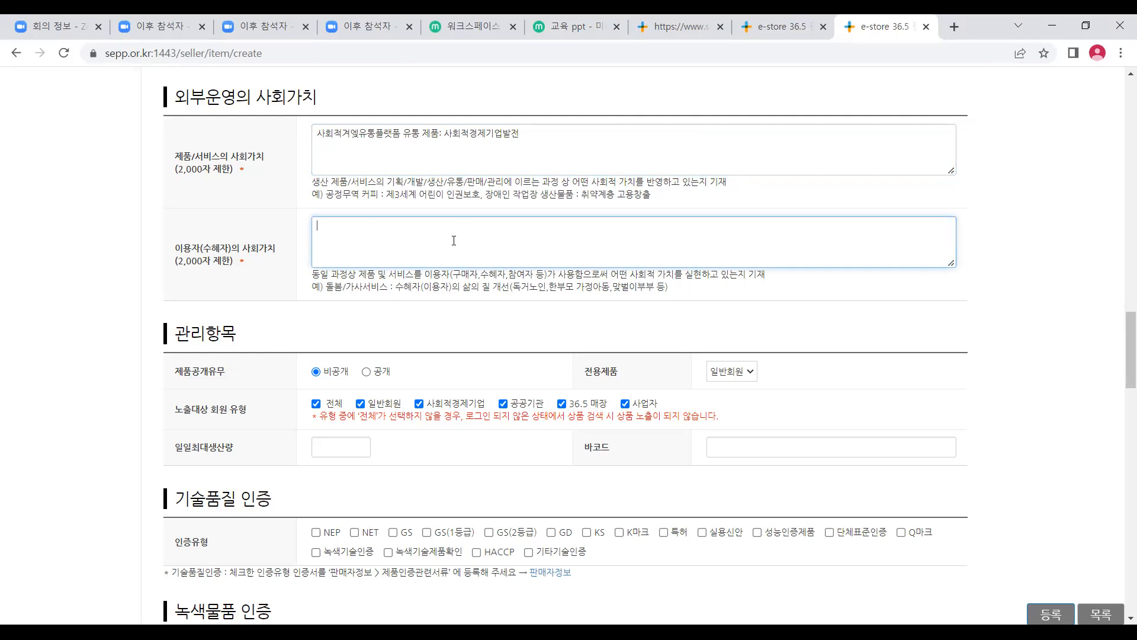
type("쉬")
key("BackSpace")
type("이외")
type("용자(수혜")
type("자)의 ㅅ")
type("ㅏㄹㅁ")
type("의 질을 개선")
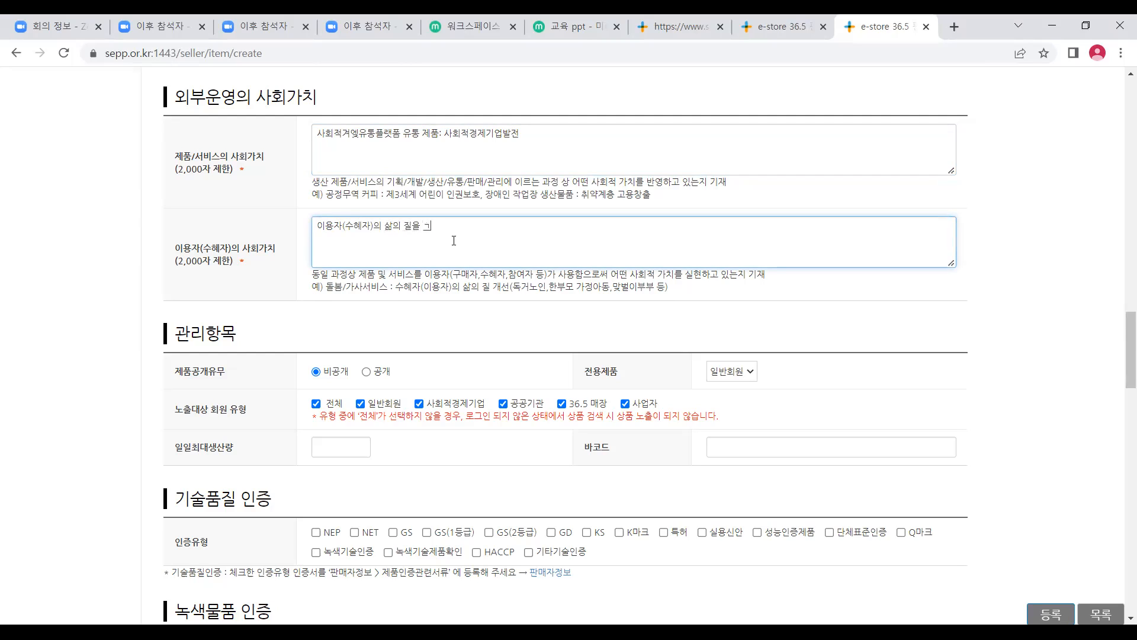
left_click(453, 320)
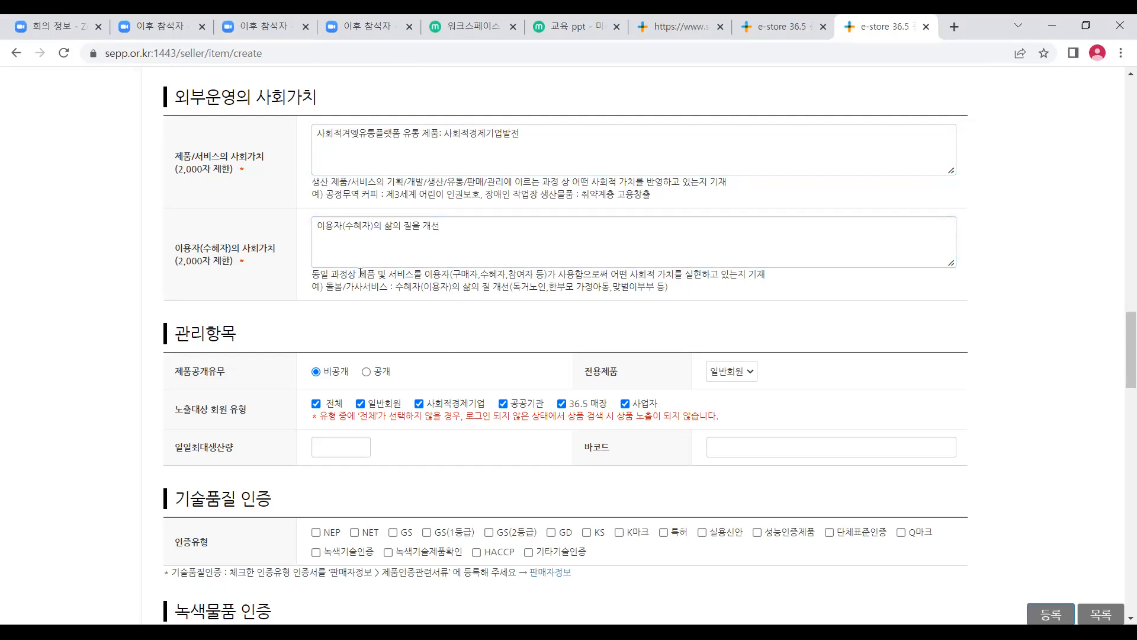
Set the product's disclosure status (제품공개유무) to 공개 in the management items.
scroll(363, 271, "down", 1)
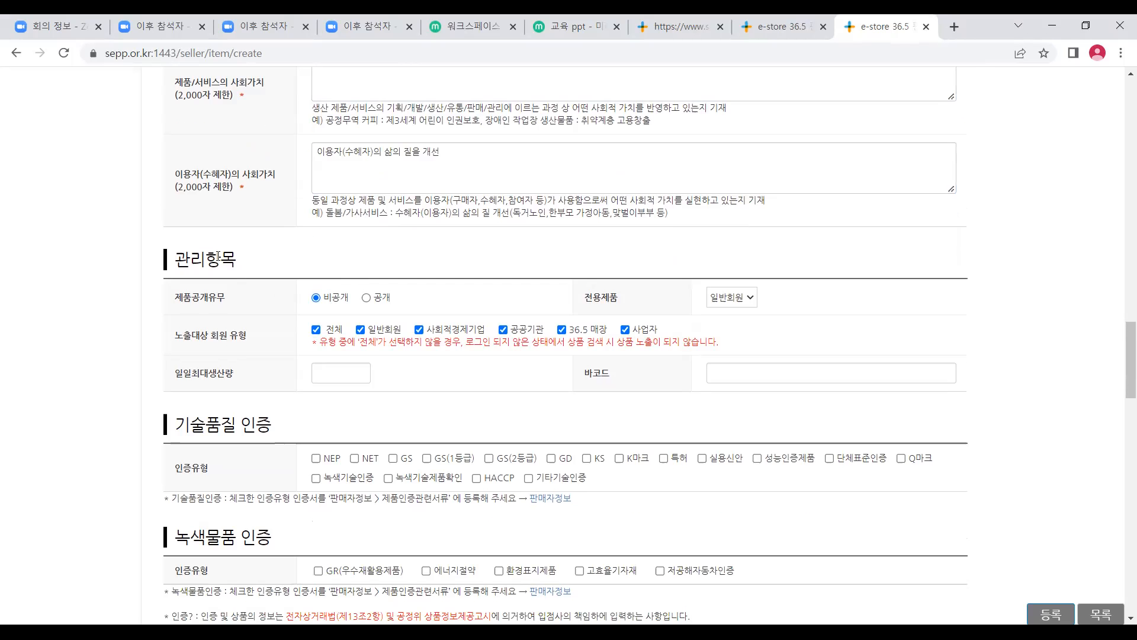
scroll(230, 273, "down", 1)
left_click_drag(180, 180, 243, 188)
left_click(237, 254)
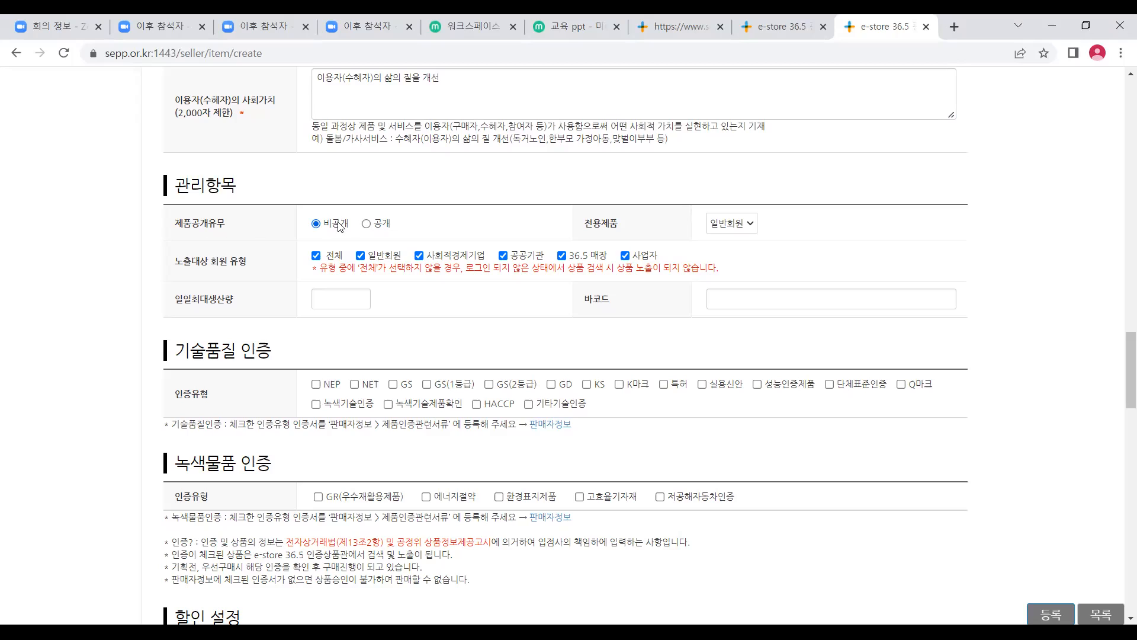
left_click(366, 224)
left_click(327, 225)
left_click(366, 225)
Try clearing 전체 and ticking individual types for the exposed member types (노출대상 회원 유형), and restore 전체.
scroll(366, 218, "down", 1)
left_click_drag(183, 187, 238, 187)
left_click(231, 246)
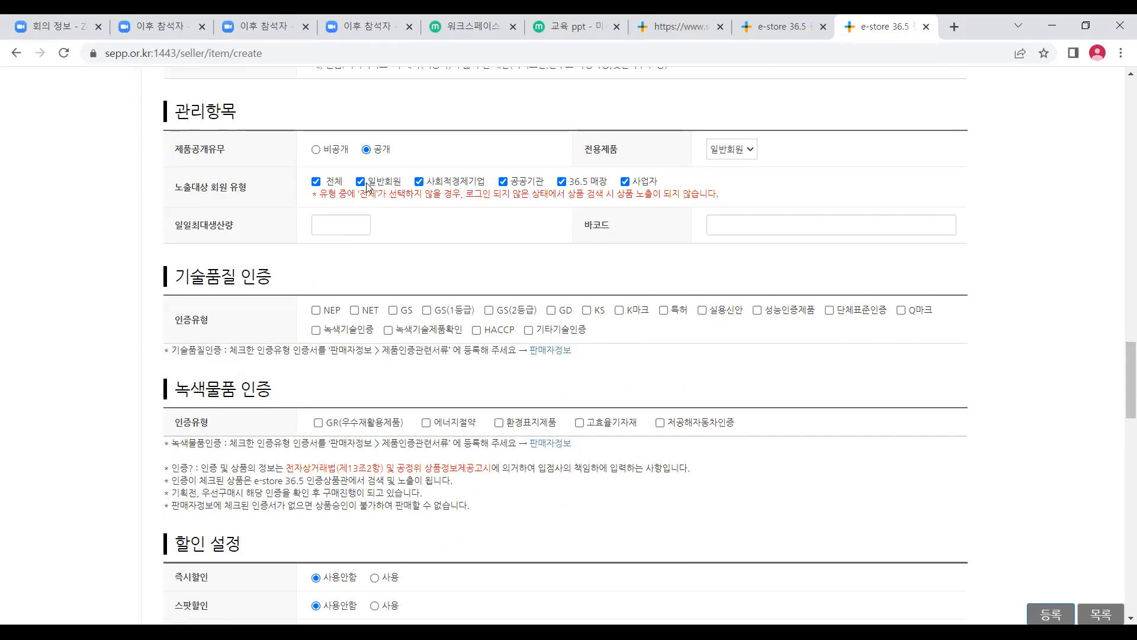
left_click(326, 184)
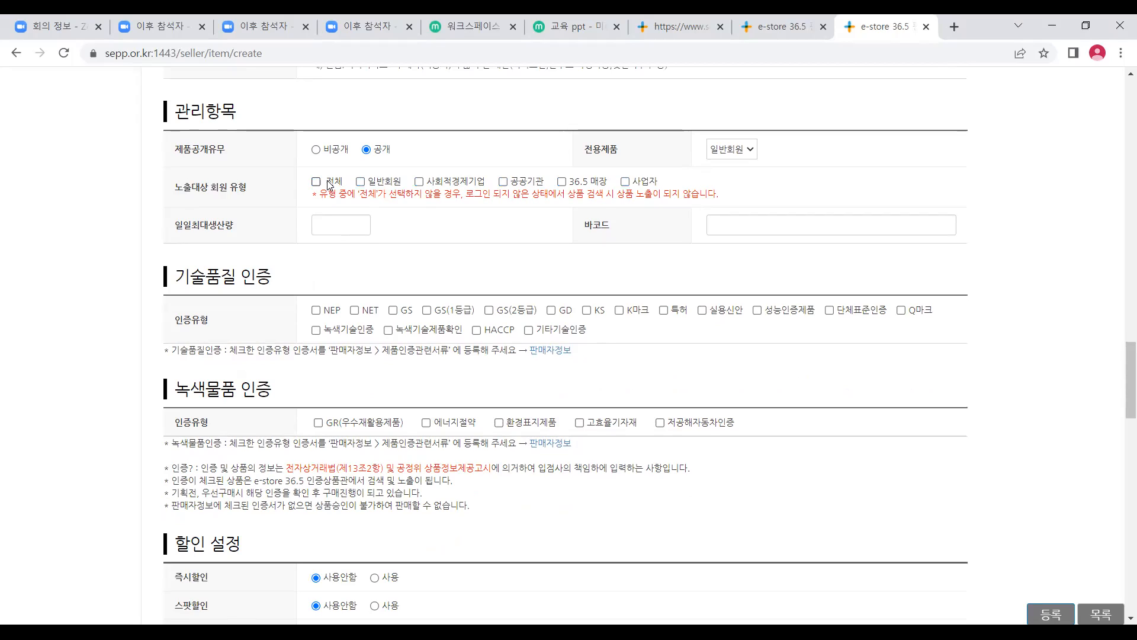
left_click(446, 186)
left_click_drag(443, 183, 472, 175)
left_click(467, 253)
left_click(504, 181)
left_click(442, 183)
left_click(316, 182)
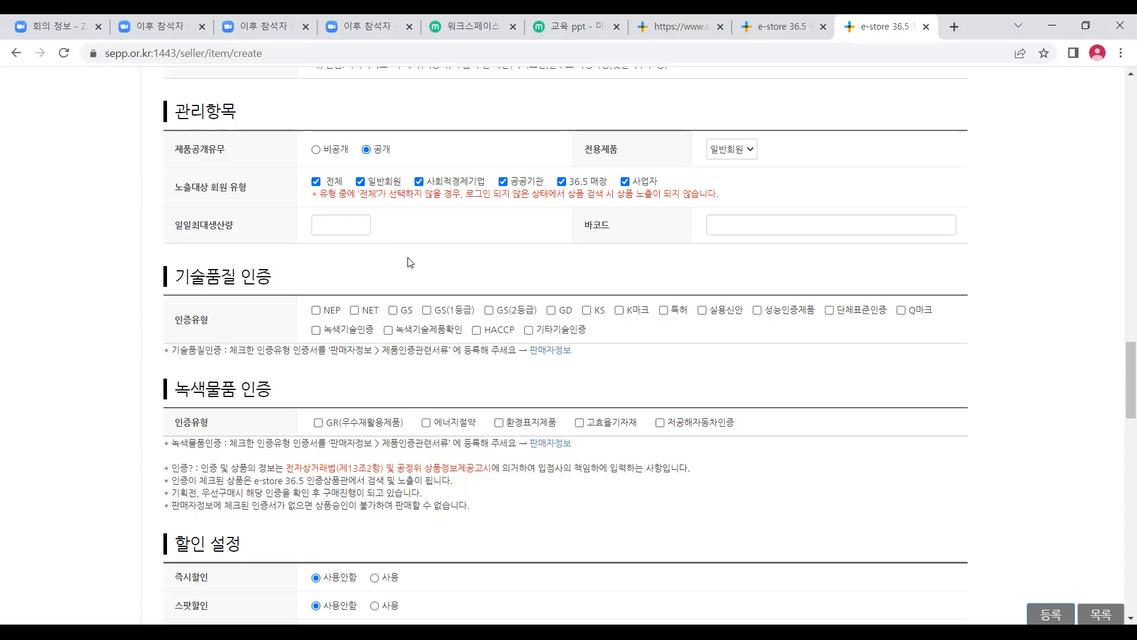
Enter 10 as the maximum daily production (일일최대생산량) and clear the field again.
left_click_drag(183, 226, 236, 241)
left_click(344, 224)
type("10")
key("BackSpace")
key("BackSpace")
left_click(383, 245)
scroll(384, 240, "down", 1)
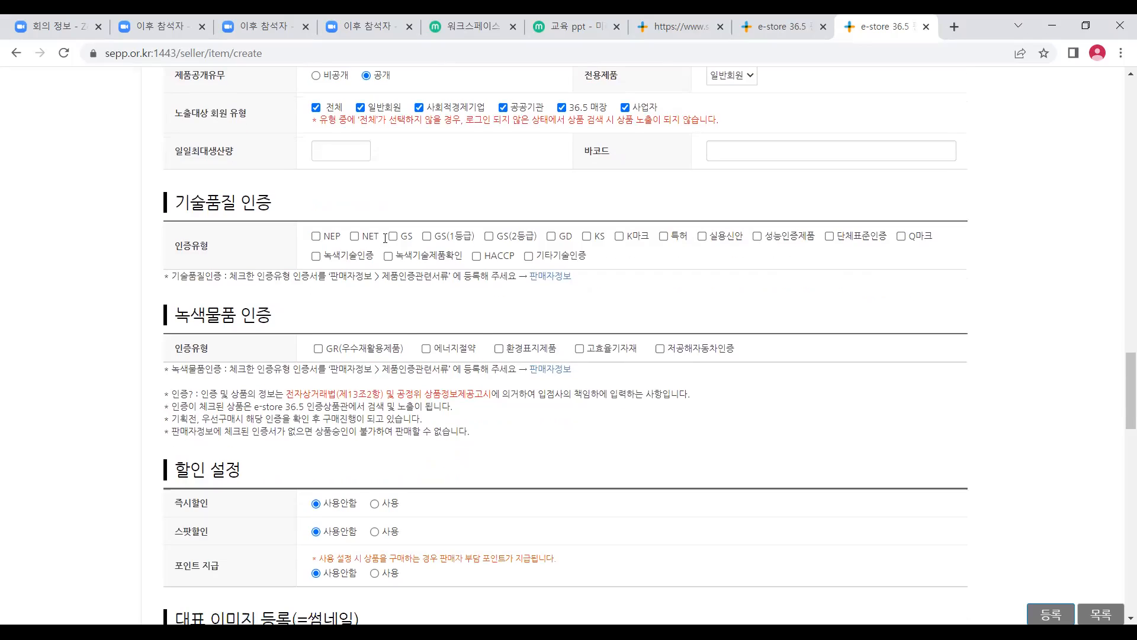
Add HACCP as a technical quality certification (기술품질 인증) and fill in its certification number (인증번호).
scroll(385, 240, "up", 1)
scroll(384, 242, "down", 2)
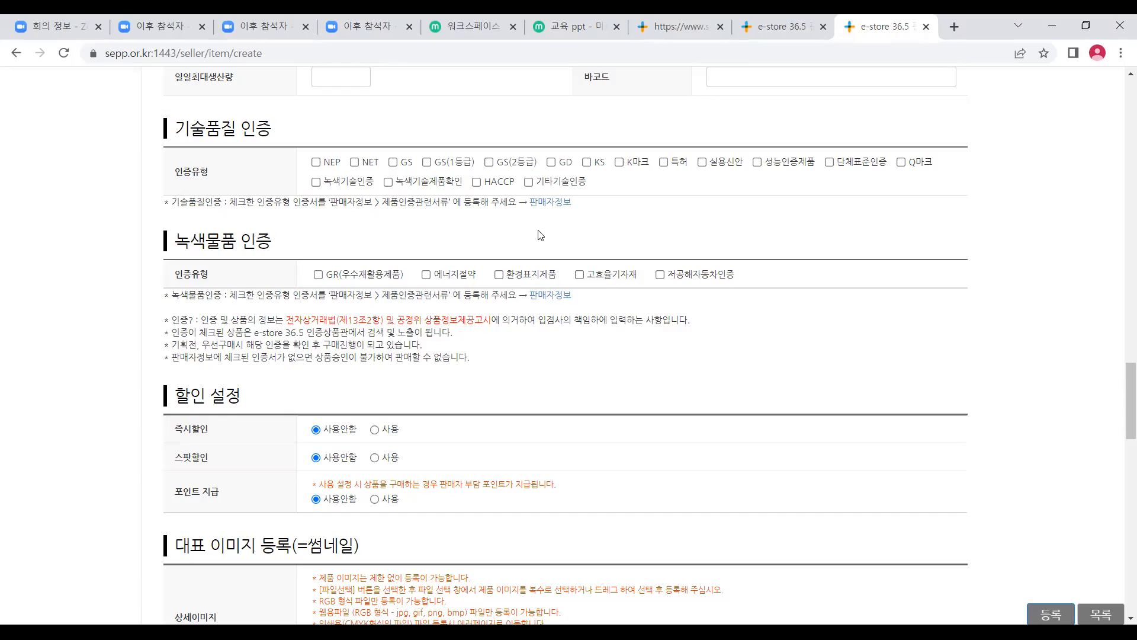
left_click(506, 184)
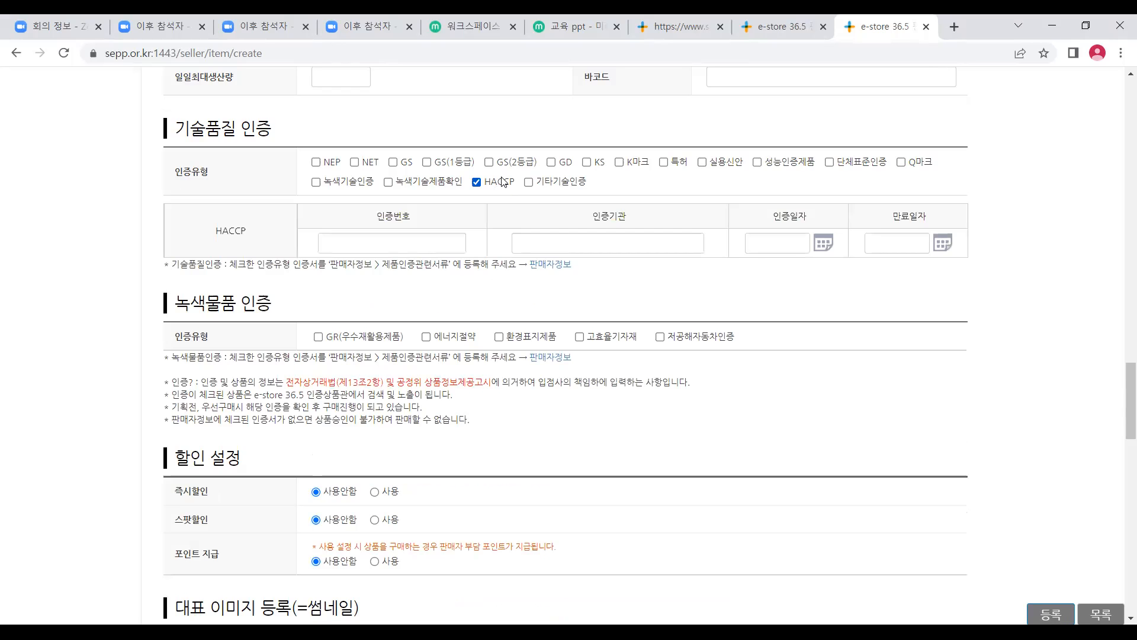
scroll(455, 230, "down", 1)
left_click(402, 173)
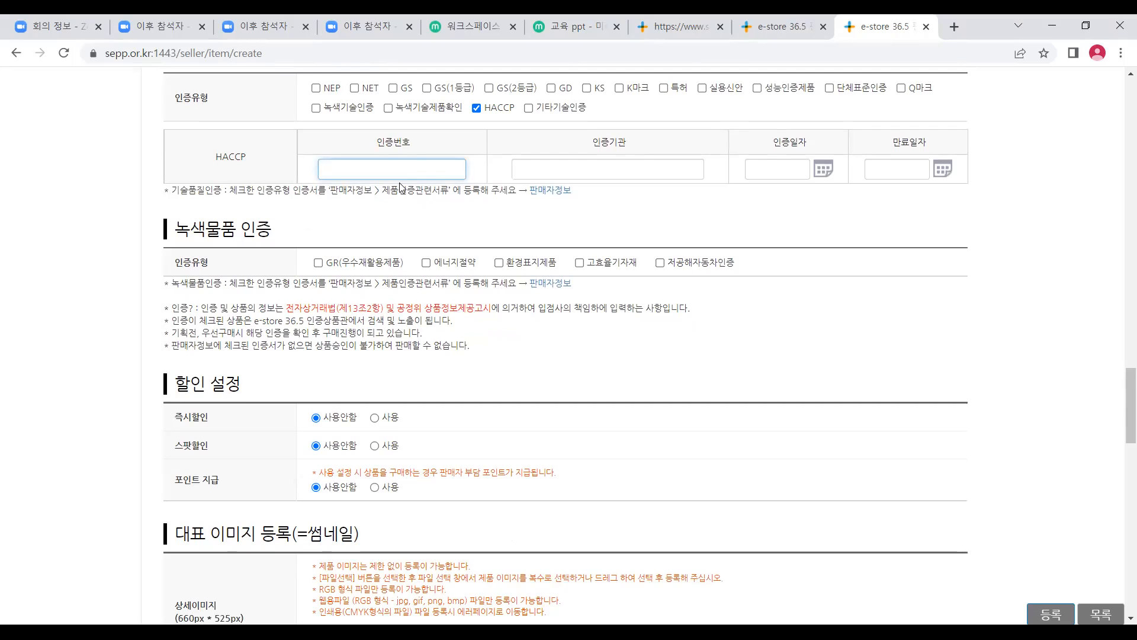
left_click(499, 110)
left_click(500, 109)
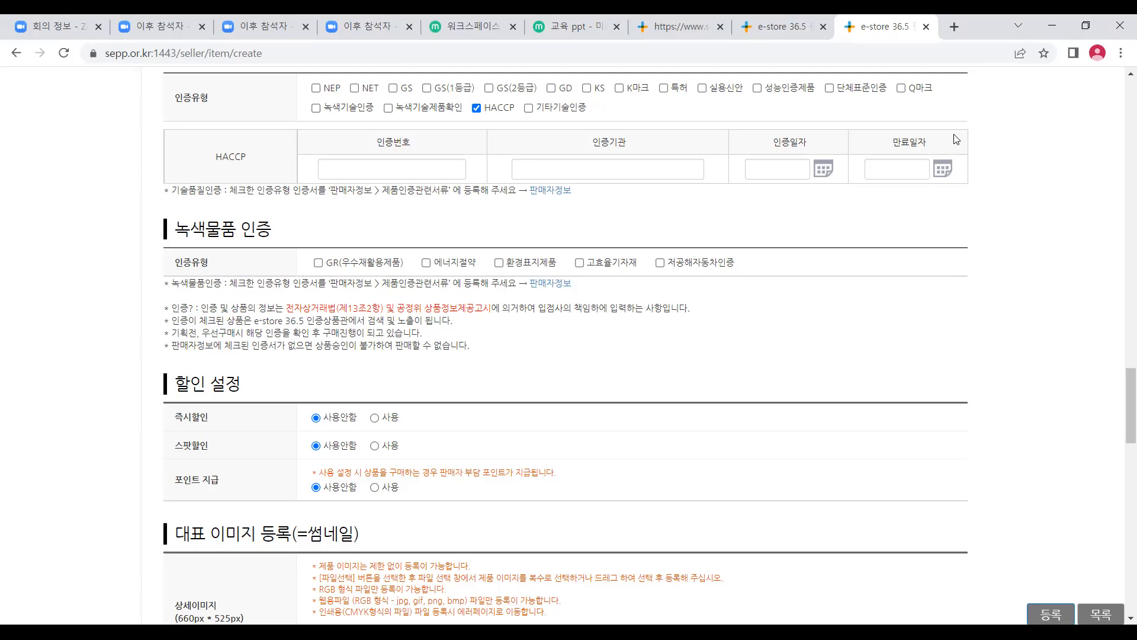
left_click(431, 172)
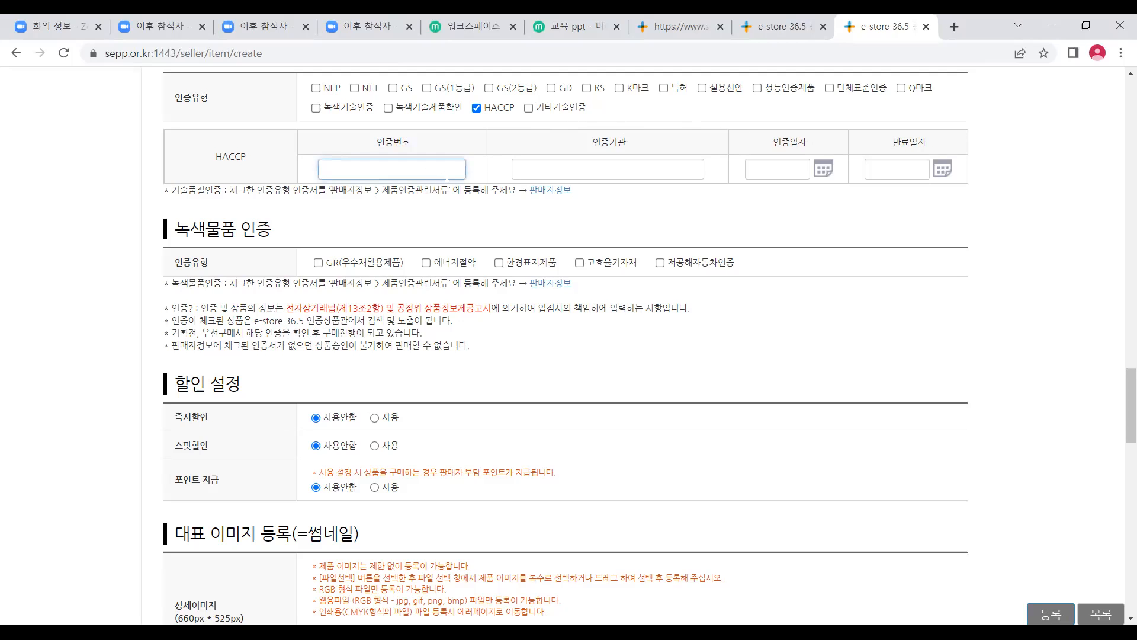
type("201959289")
Enter 한국식품안전관리인증원 as the certifying body (인증기관) of the HACCP certification.
left_click(604, 172)
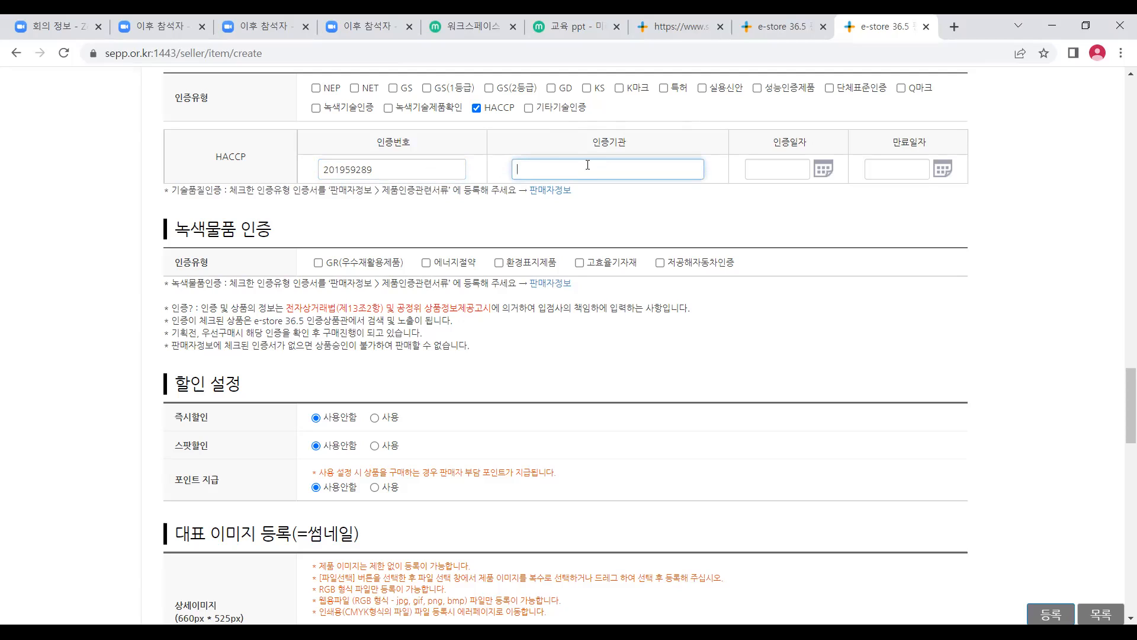
type("g")
key("BackSpace")
type("한국식품안전관리인증원")
Set the HACCP certification date (인증일자) to 20191021.
left_click(821, 172)
left_click(764, 197)
left_click(761, 197)
left_click(761, 197)
left_click(762, 197)
left_click(762, 196)
left_click(762, 196)
left_click(762, 196)
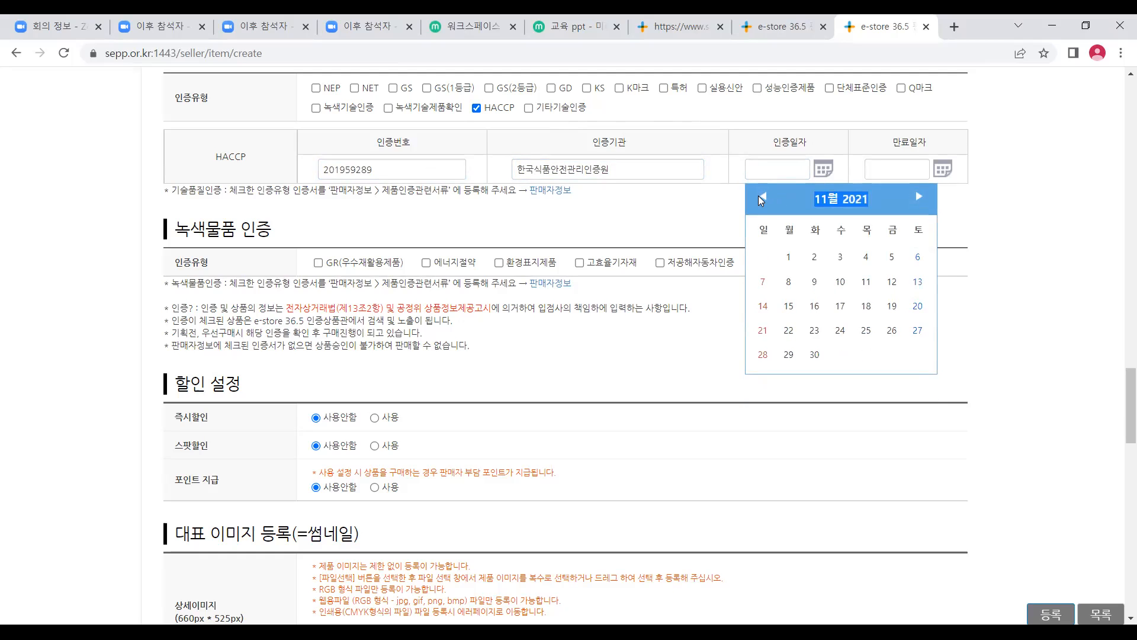
left_click(763, 198)
left_click(763, 196)
left_click(761, 196)
left_click(762, 195)
left_click(761, 194)
left_click(761, 194)
left_click(761, 194)
left_click(762, 194)
left_click(761, 195)
left_click(761, 194)
left_click(762, 196)
left_click(762, 196)
left_click(762, 195)
left_click(762, 195)
left_click(762, 195)
left_click(761, 196)
left_click(761, 195)
left_click(761, 195)
left_click(762, 195)
left_click(761, 195)
left_click(761, 195)
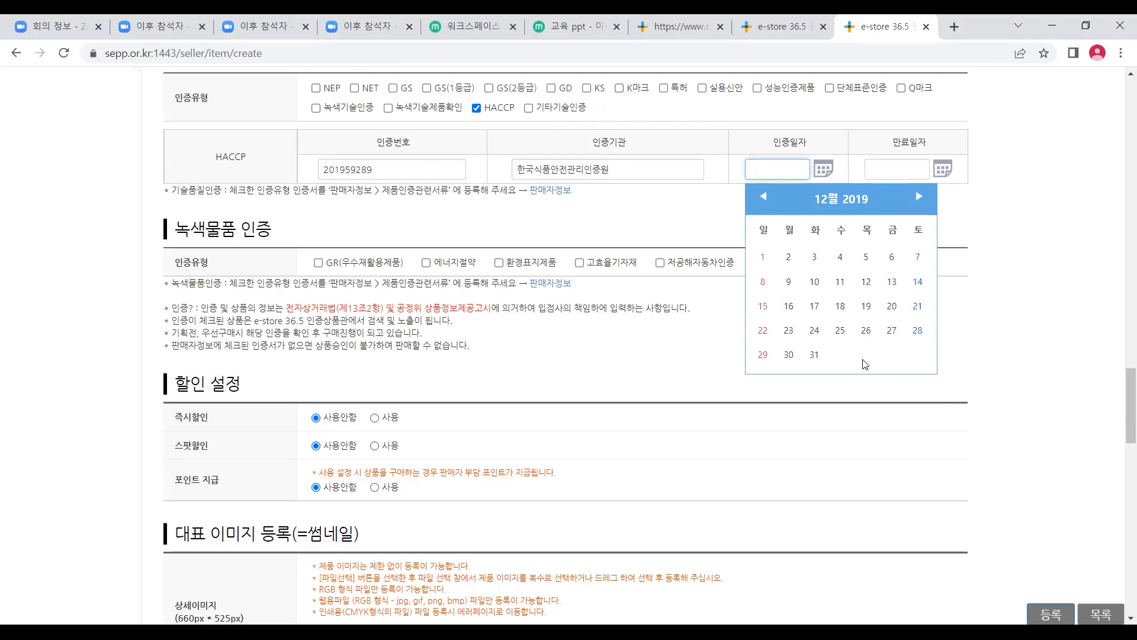
left_click(766, 199)
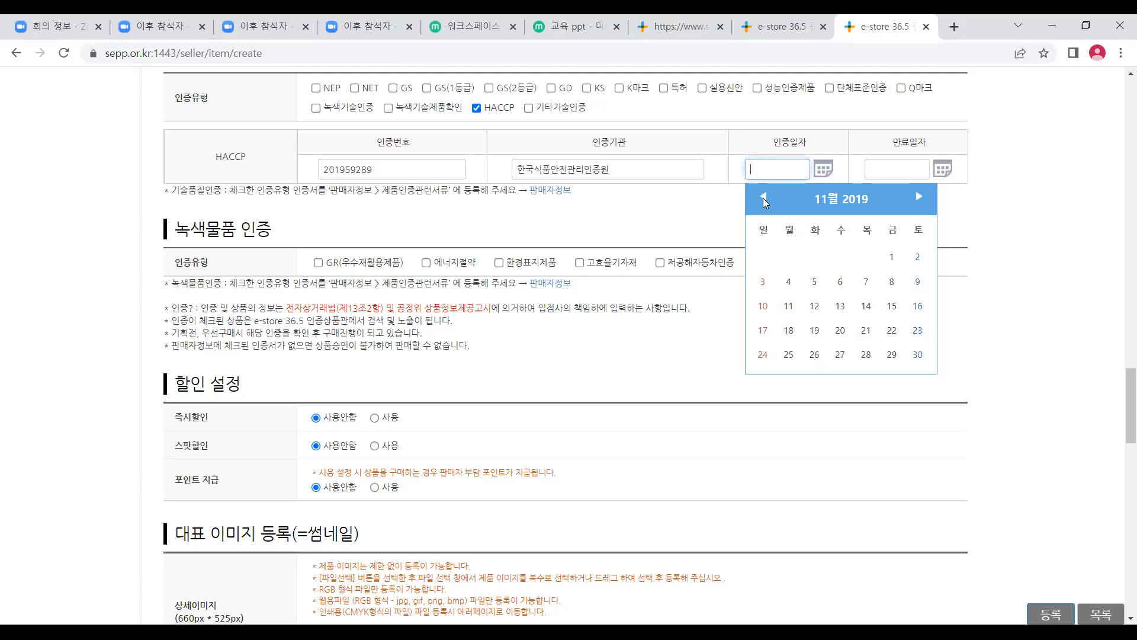
left_click(764, 200)
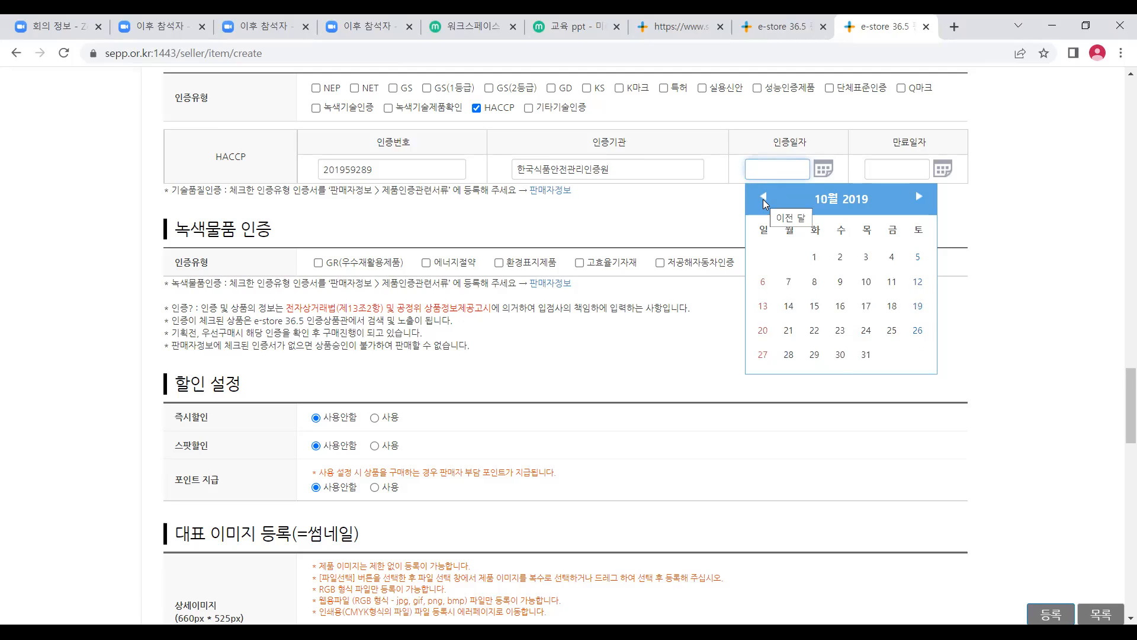
left_click(789, 330)
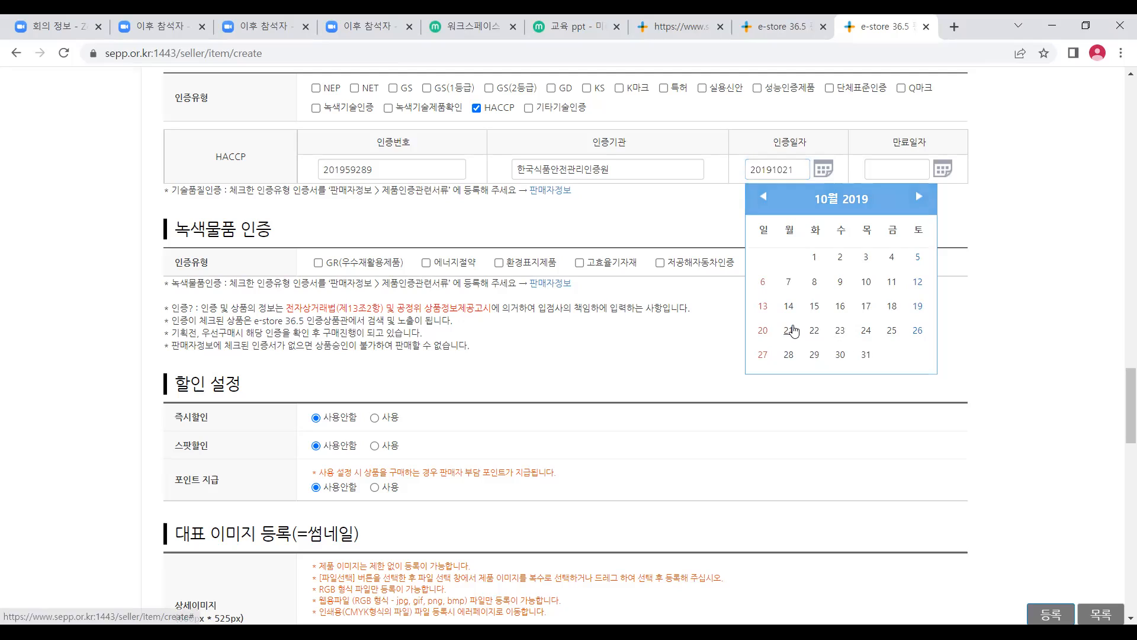
Set the HACCP expiry date (만료일자) to 20221020.
left_click(942, 170)
left_click(1037, 197)
left_click(1037, 196)
left_click(1037, 197)
left_click(1037, 196)
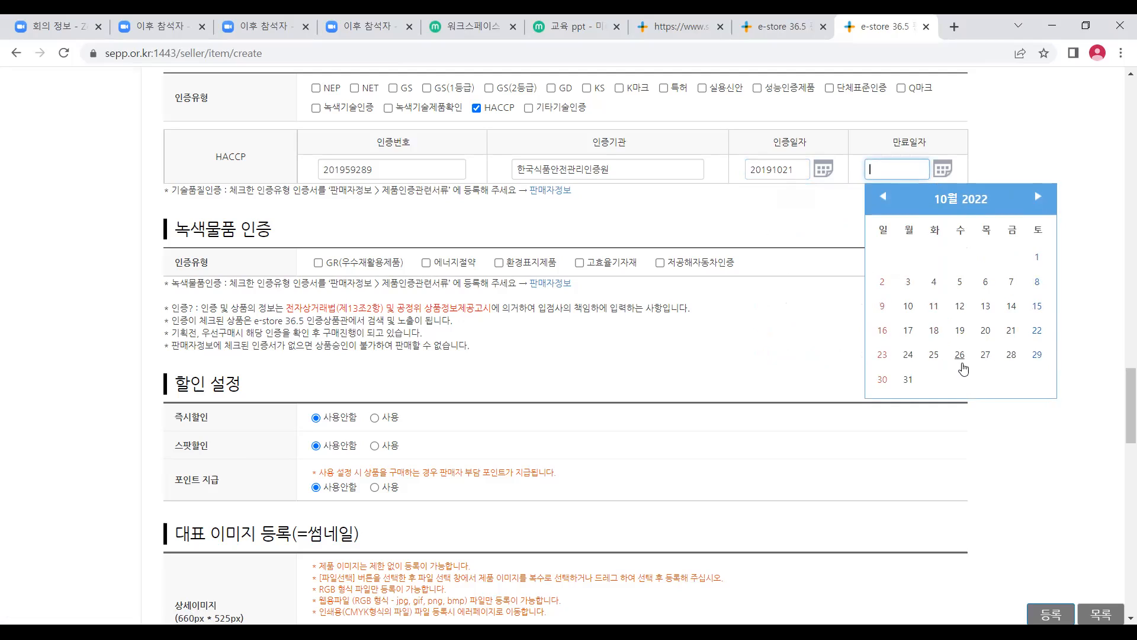
left_click(986, 339)
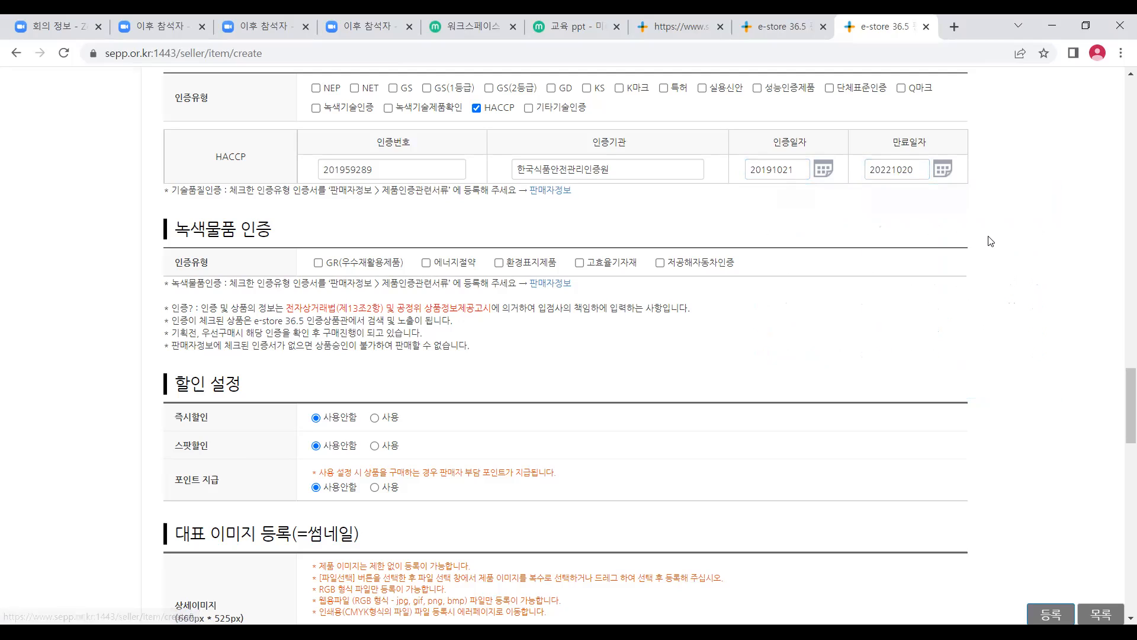
Try an immediate discount (즉시할인) of 1000원 in the discount settings, and restore 사용안함.
scroll(990, 241, "up", 1)
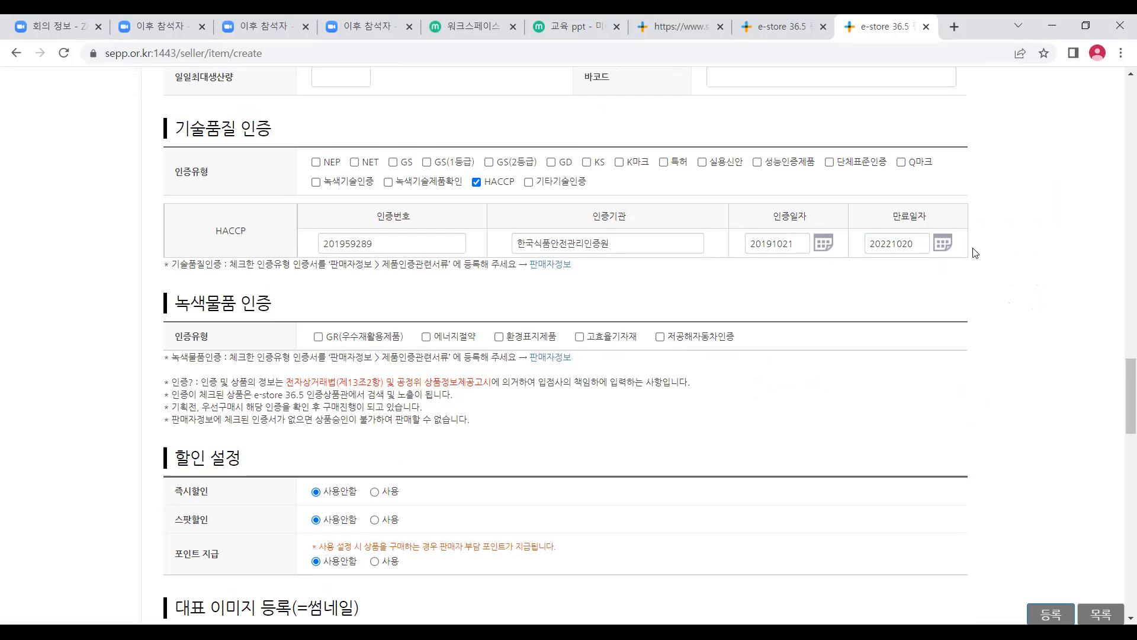
scroll(975, 253, "down", 1)
scroll(974, 255, "up", 3)
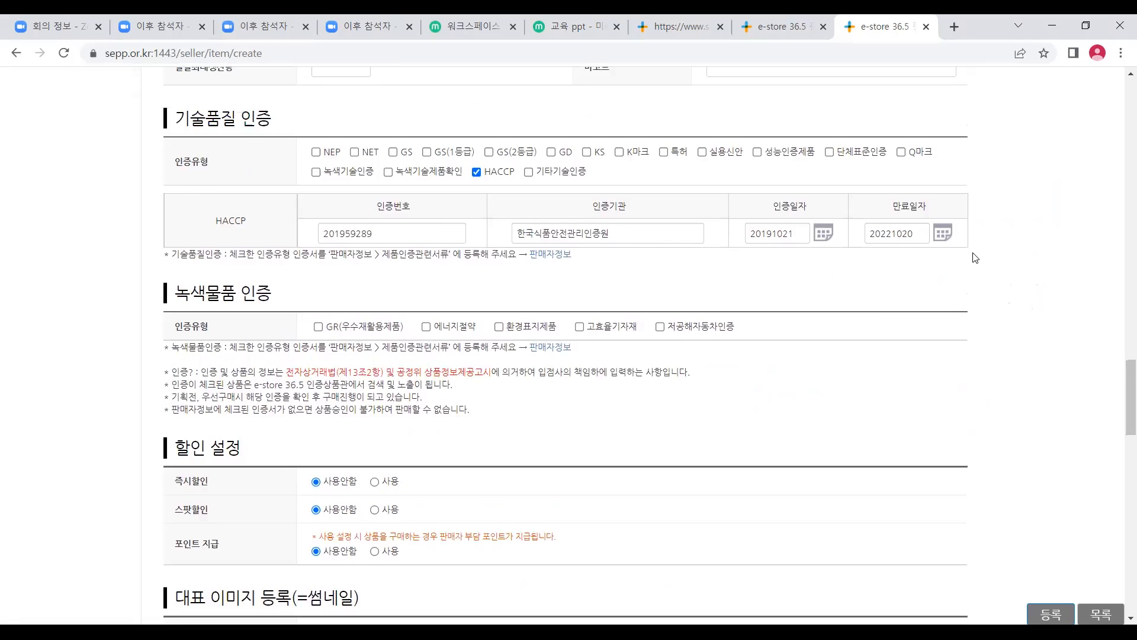
scroll(367, 250, "down", 3)
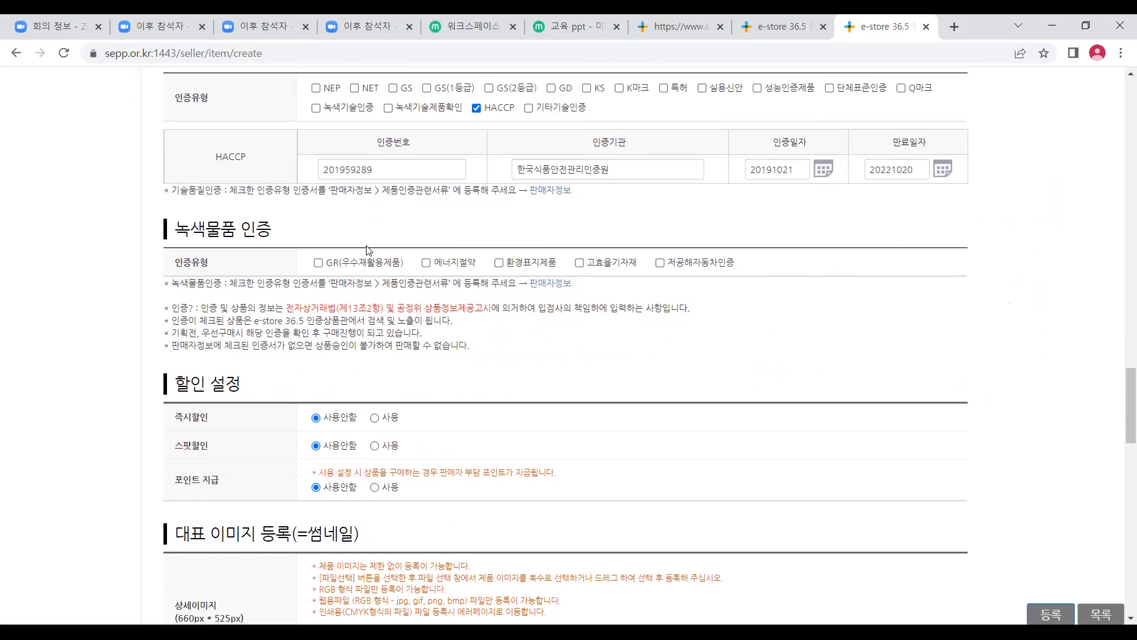
scroll(367, 249, "down", 3)
scroll(367, 245, "down", 1)
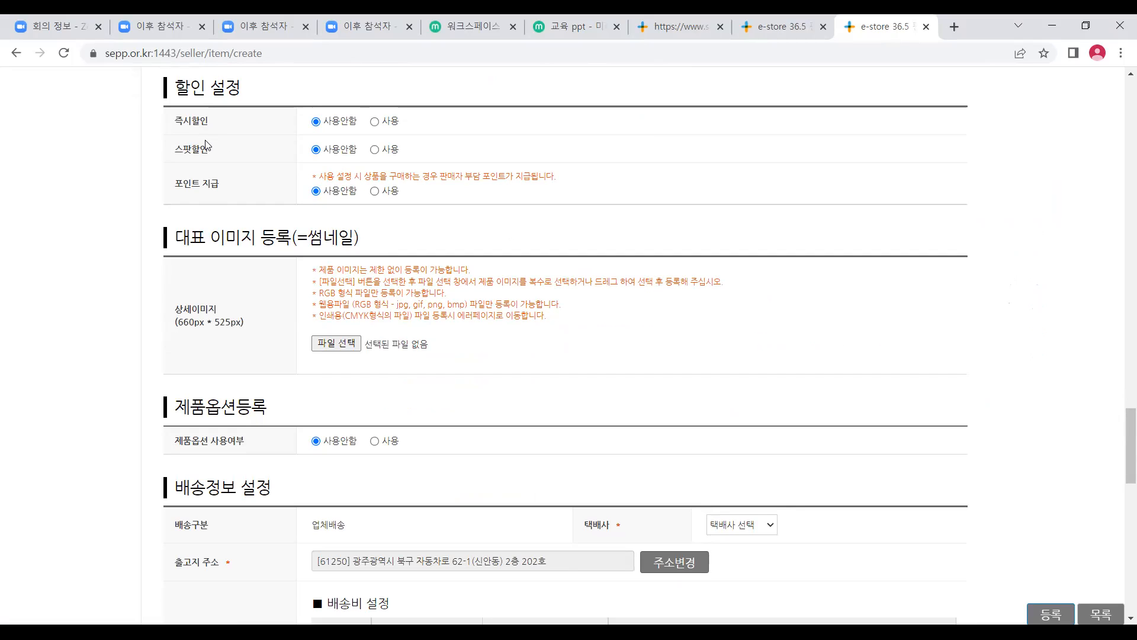
left_click_drag(174, 123, 199, 151)
left_click_drag(184, 199, 191, 196)
left_click(255, 200)
left_click(375, 122)
double_click(364, 145)
type("1000")
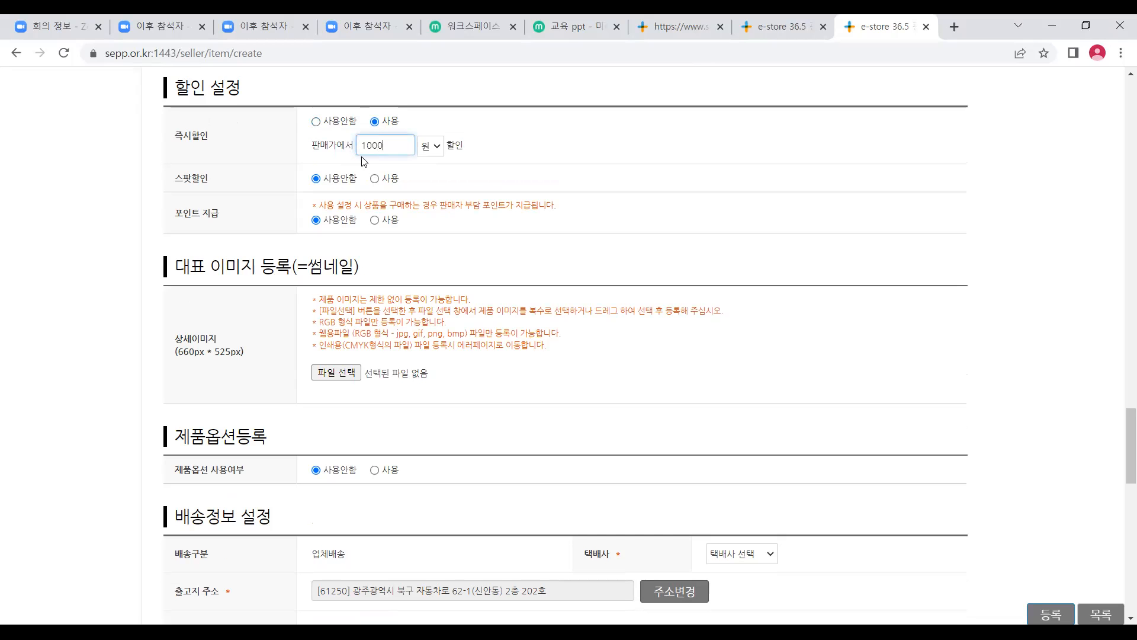
left_click(633, 170)
left_click(348, 126)
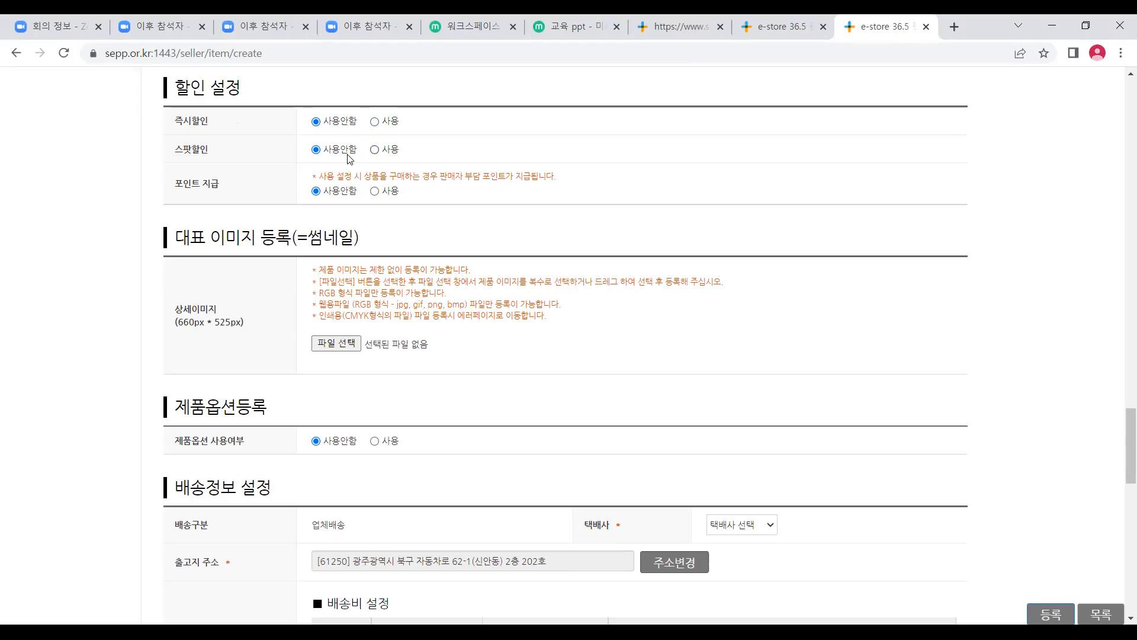
Enable the spot discount (스팟할인) and set its period from 20220623 to 20220624.
left_click_drag(177, 148, 237, 155)
left_click(392, 154)
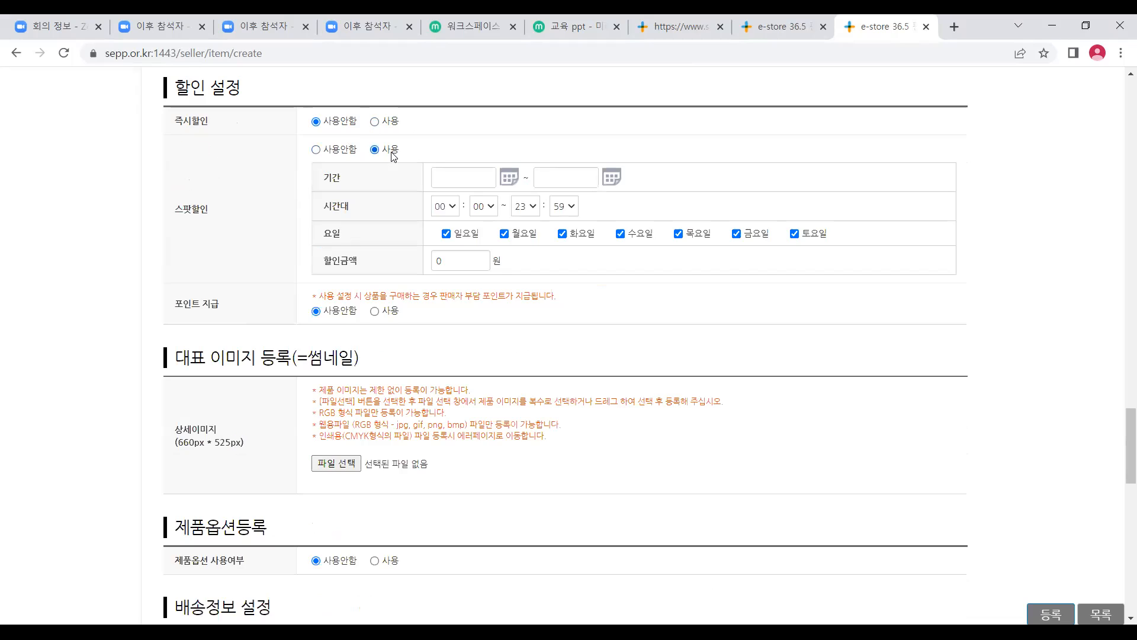
left_click(508, 177)
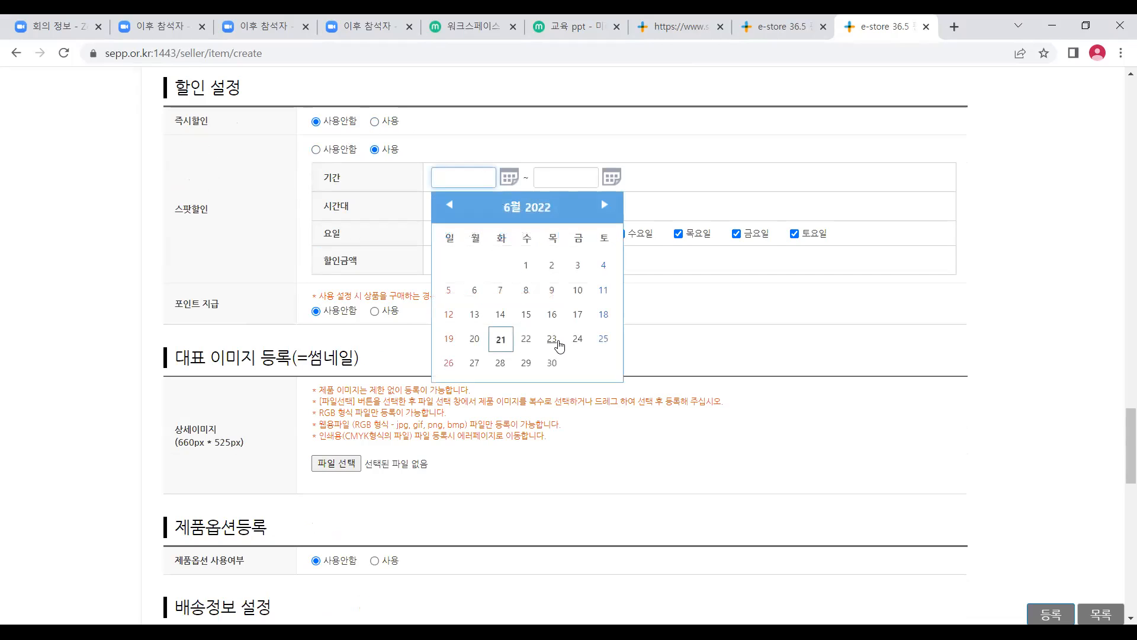
left_click(557, 343)
left_click(610, 178)
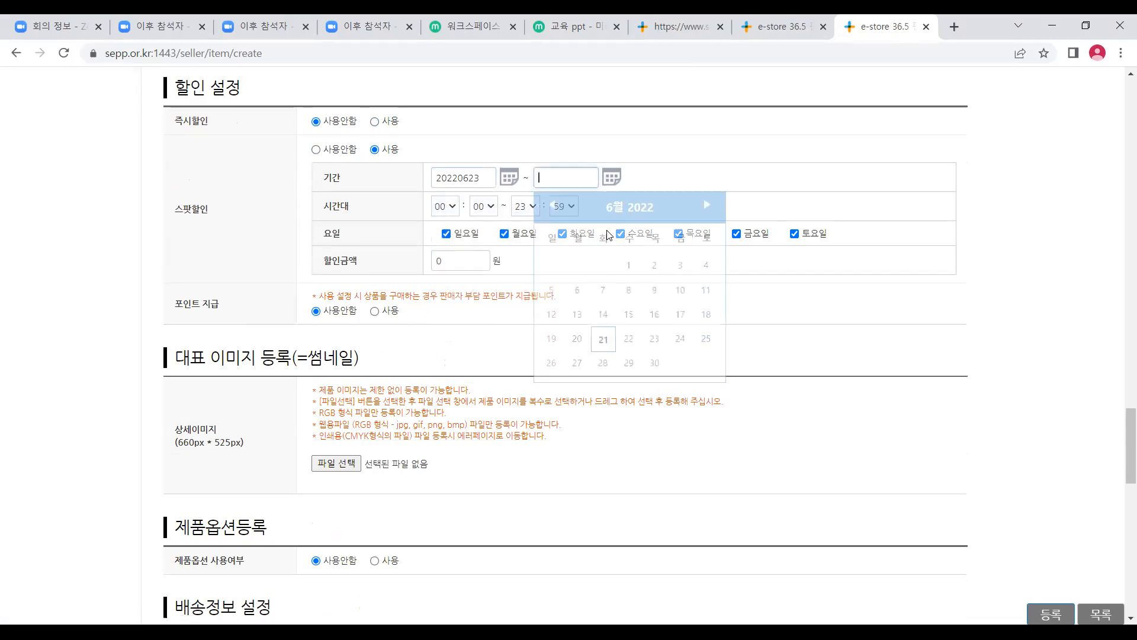
left_click(654, 338)
left_click(610, 177)
left_click(680, 336)
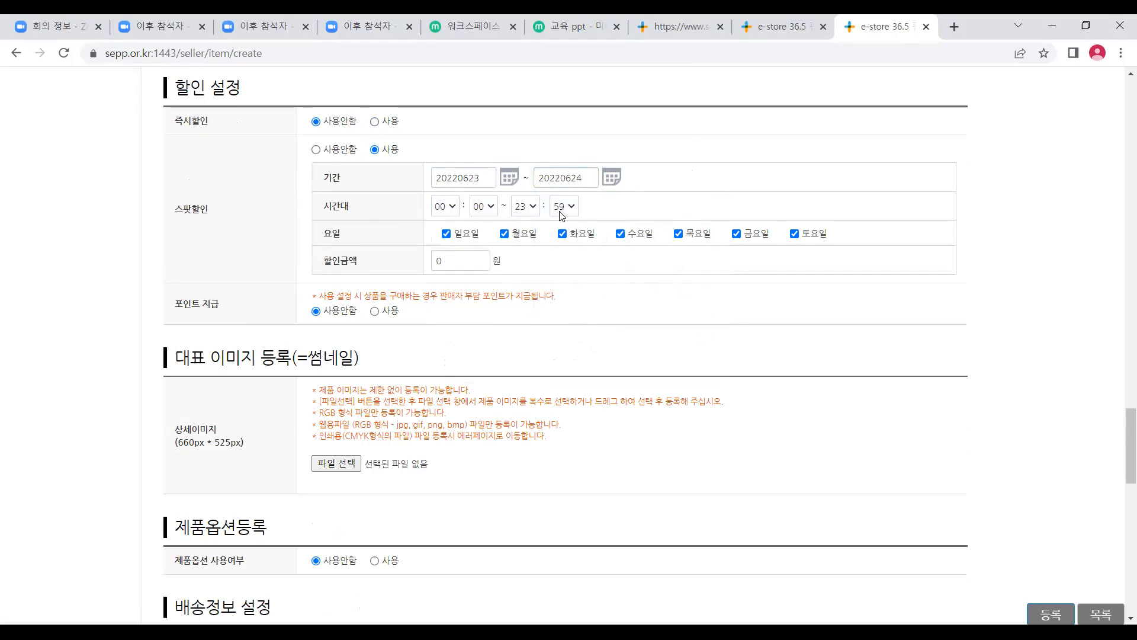
Clear all weekdays of the spot discount, set its amount to 1,000원, and switch 스팟할인 back to 사용안함.
left_click(504, 233)
left_click(562, 234)
left_click(620, 233)
left_click(697, 237)
left_click(447, 234)
left_click(749, 234)
left_click(801, 237)
key("Tab")
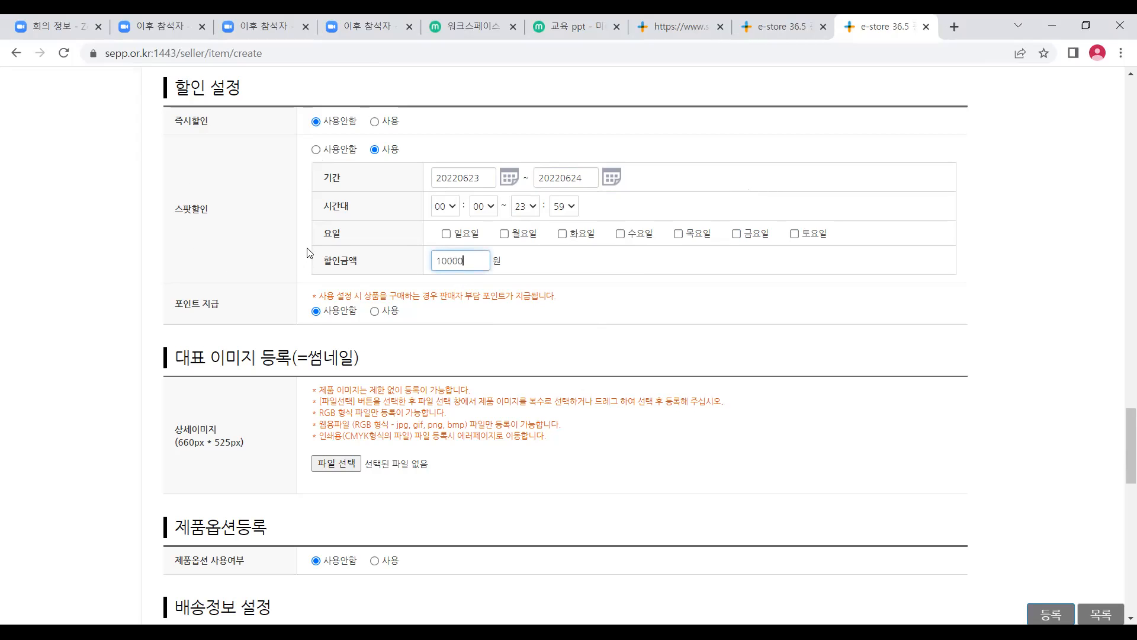
type("1000")
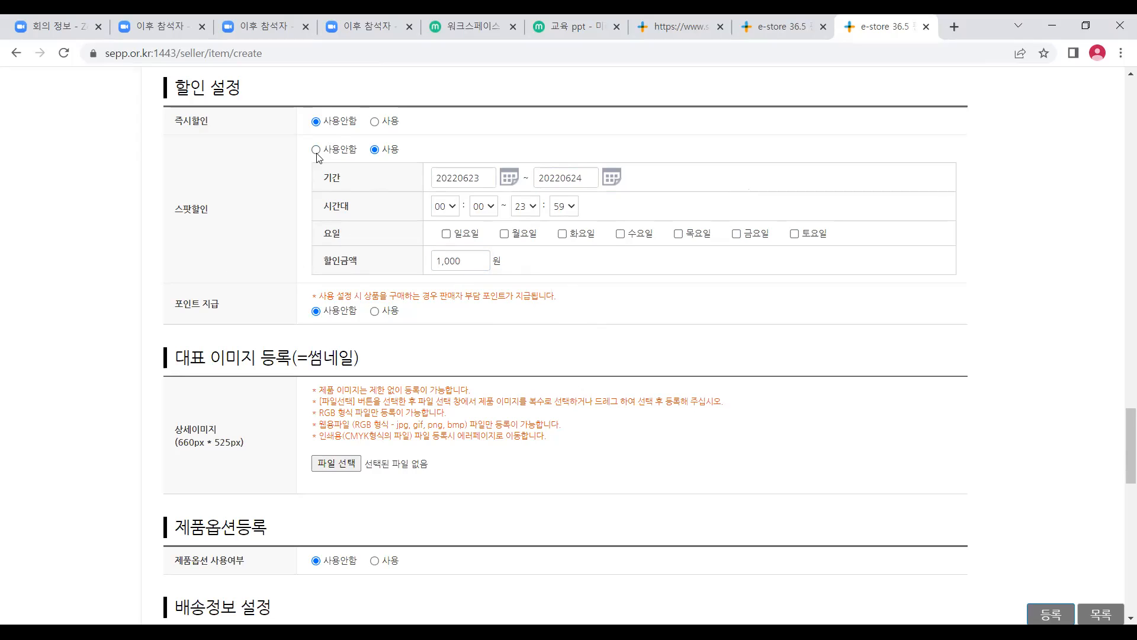
left_click(317, 150)
Try enabling point rewards (포인트 지급), look through the accrual amount and unit options, and restore 사용안함.
left_click_drag(221, 185, 178, 189)
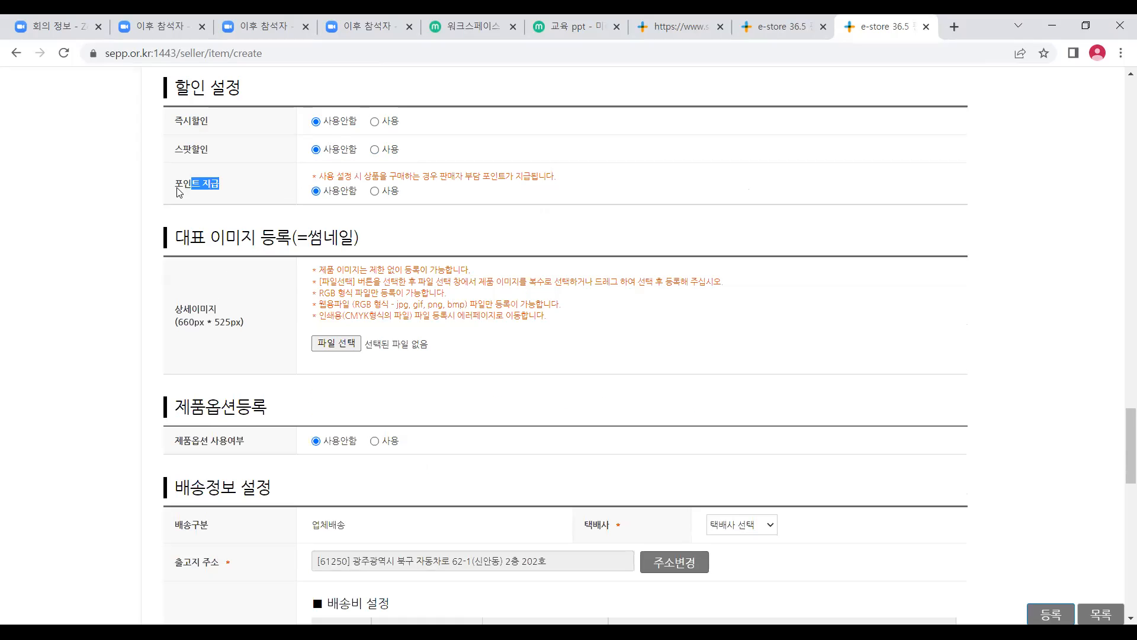
left_click(388, 193)
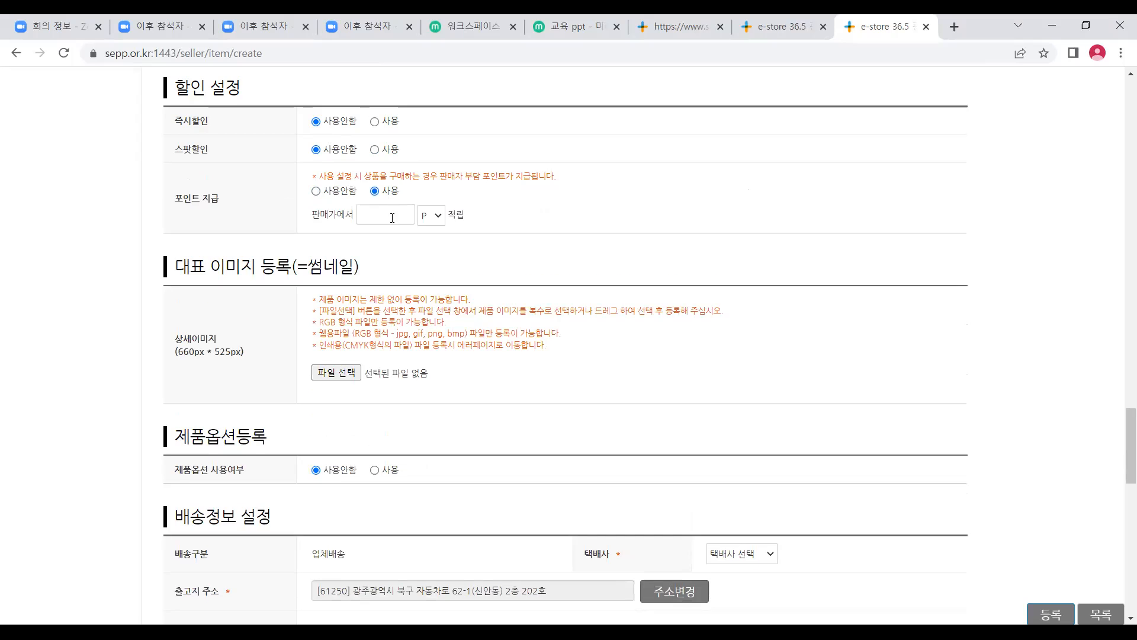
left_click(389, 217)
left_click(357, 232)
left_click(373, 215)
left_click(424, 239)
left_click(431, 216)
left_click(431, 245)
left_click(424, 278)
left_click_drag(360, 214, 421, 213)
left_click(522, 253)
left_click(351, 192)
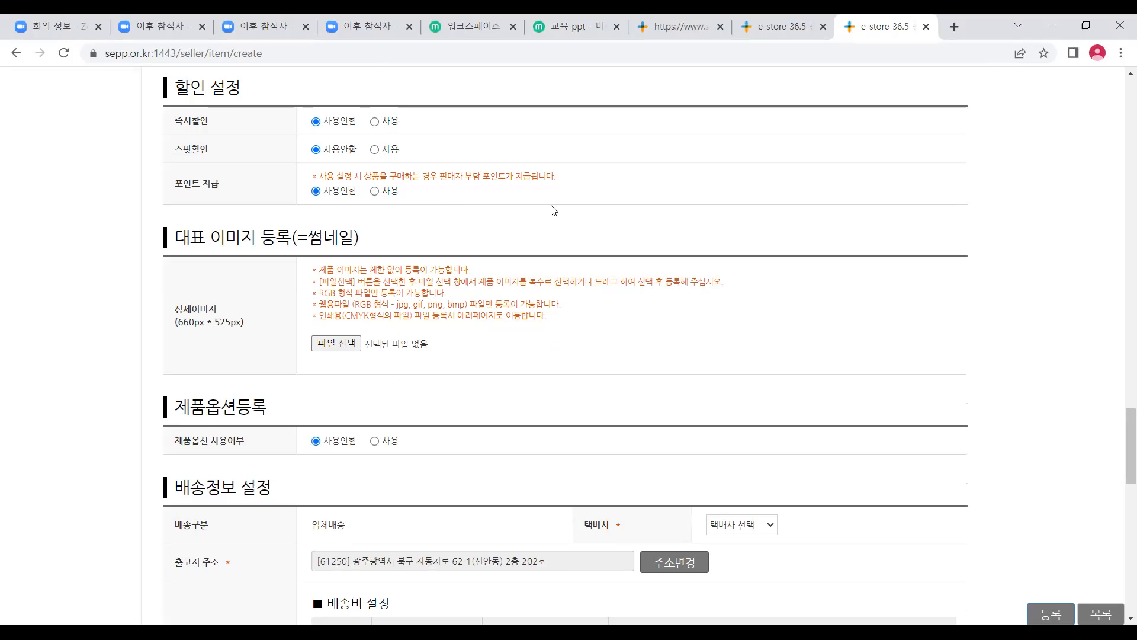
scroll(553, 208, "down", 1)
scroll(552, 204, "down", 1)
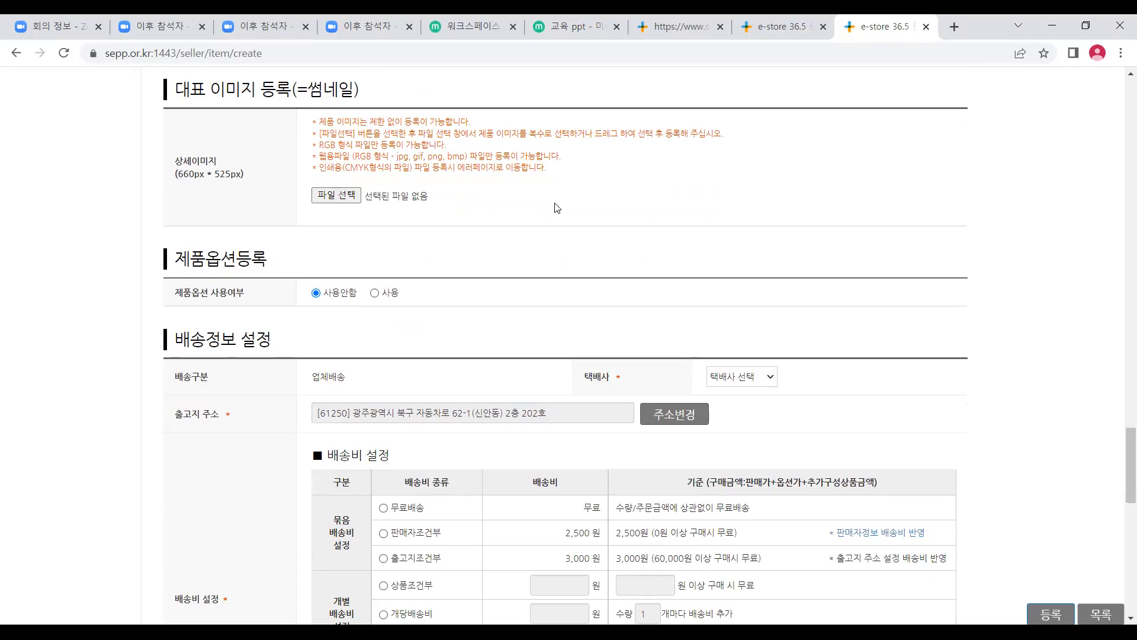
left_click(354, 197)
left_click(77, 133)
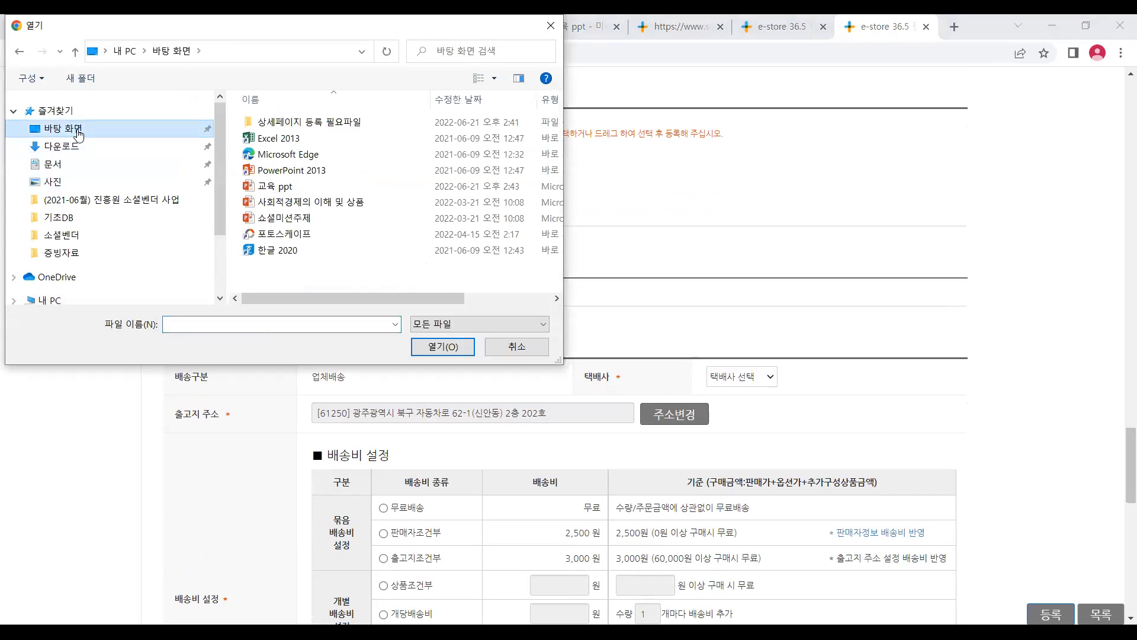
left_click(359, 123)
double_click(360, 123)
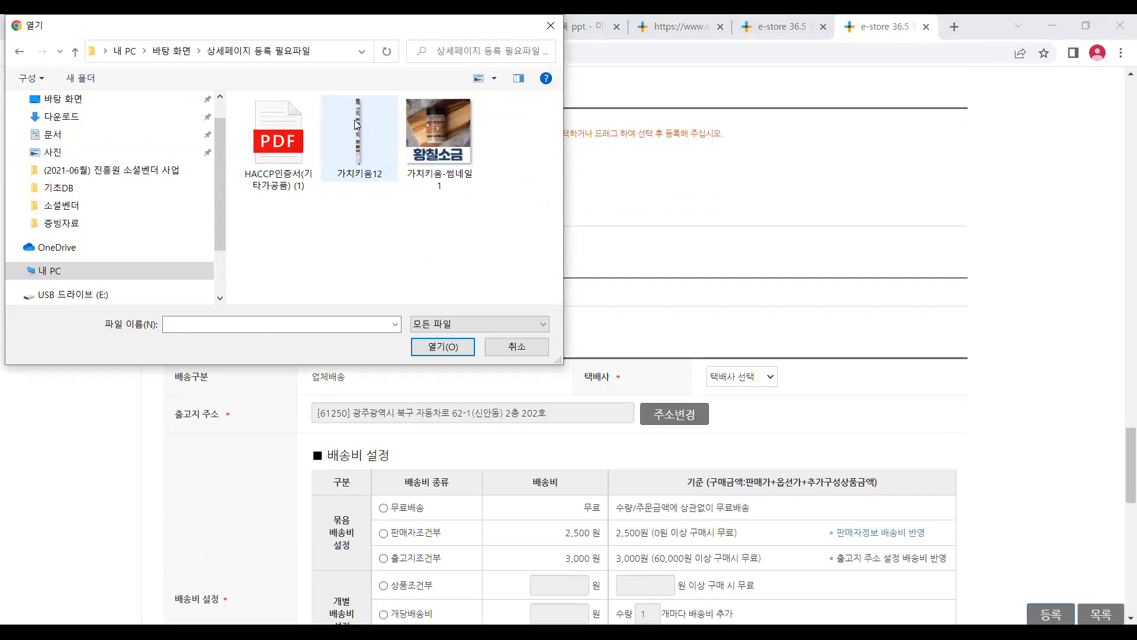
left_click(521, 354)
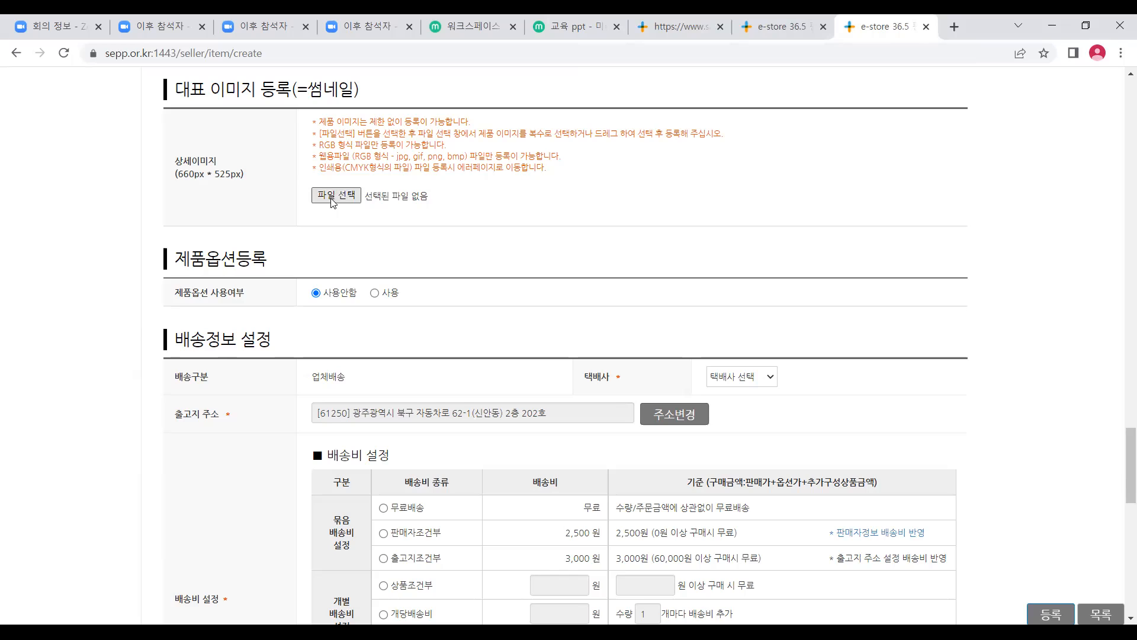
Attach the thumbnail image 가치키움-썸네일1 from the desktop folder 상세페이지 등록 필요파일 as the product's representative image.
left_click(335, 197)
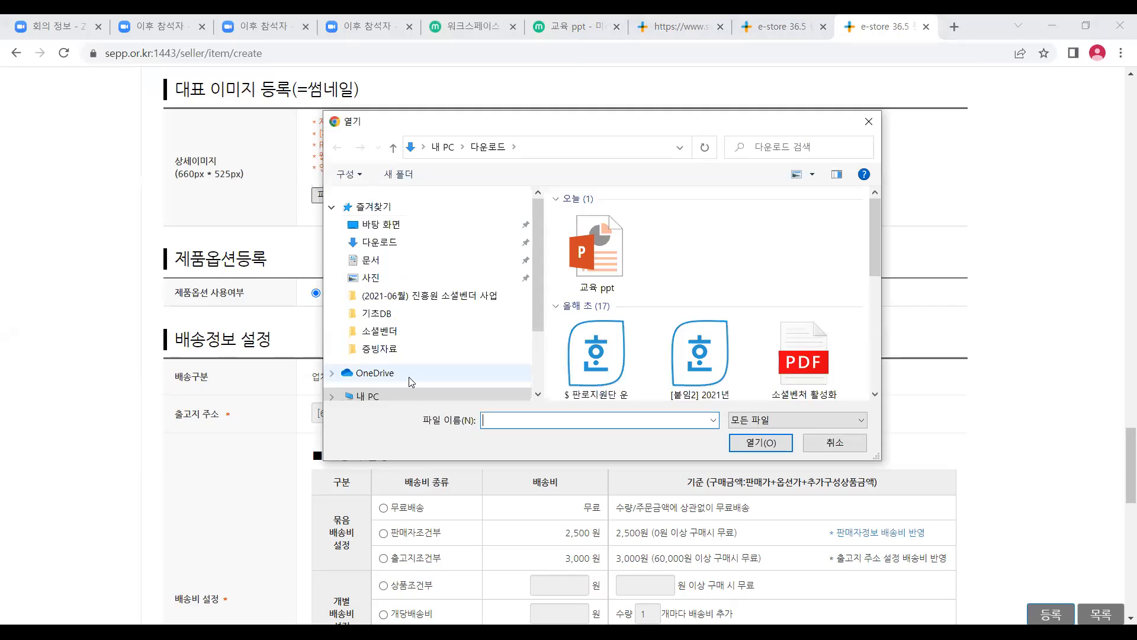
left_click(406, 226)
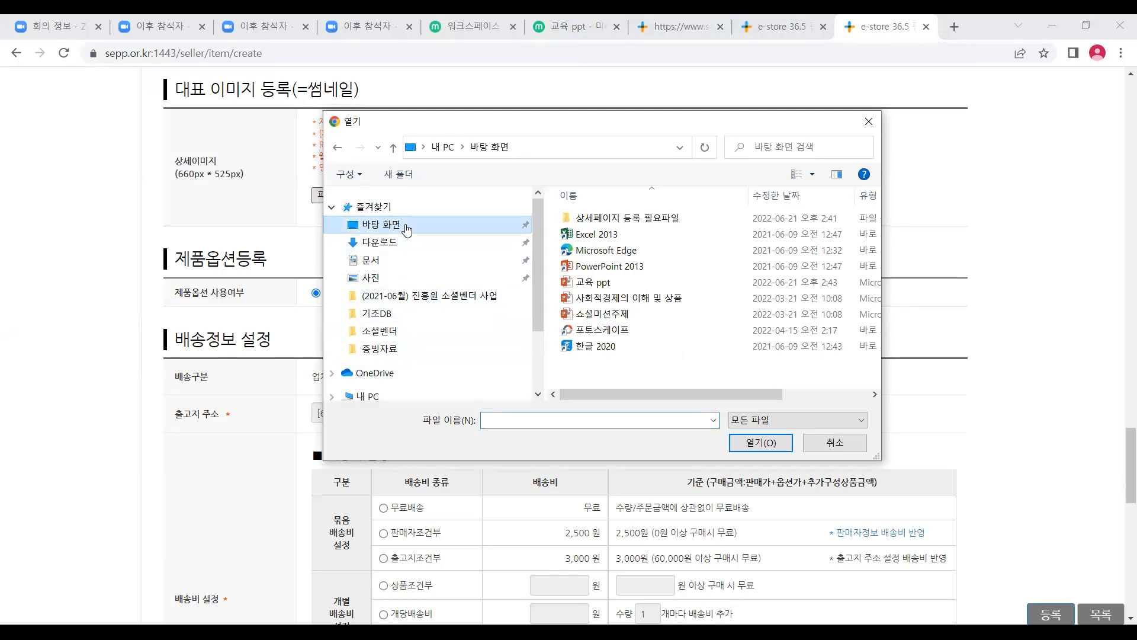
double_click(590, 225)
left_click(774, 269)
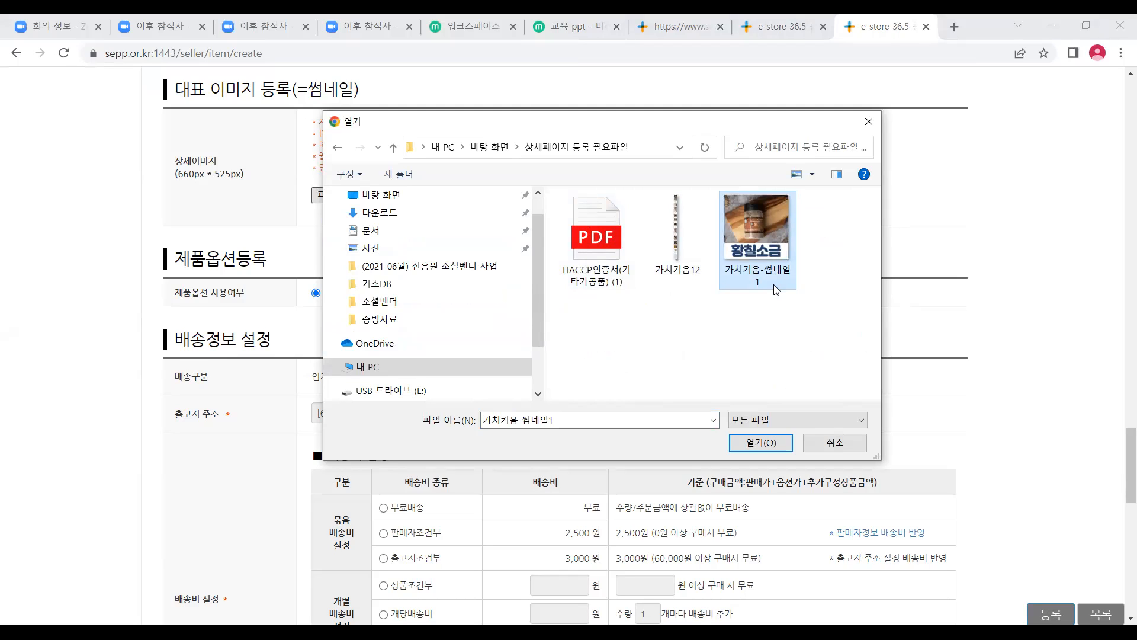
left_click(755, 444)
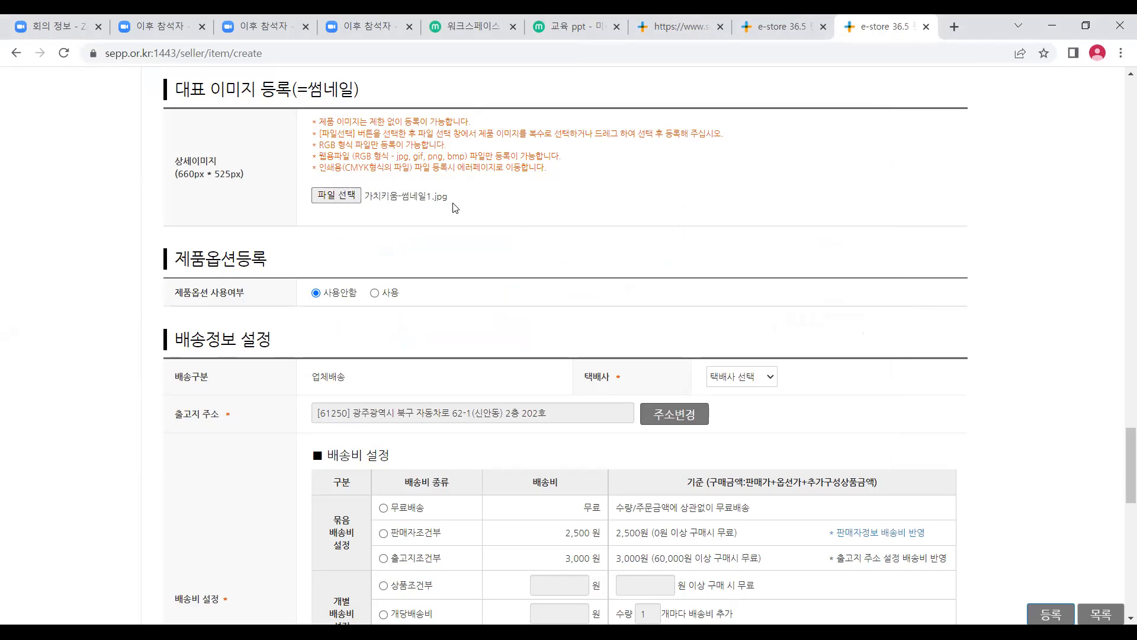
triple_click(376, 202)
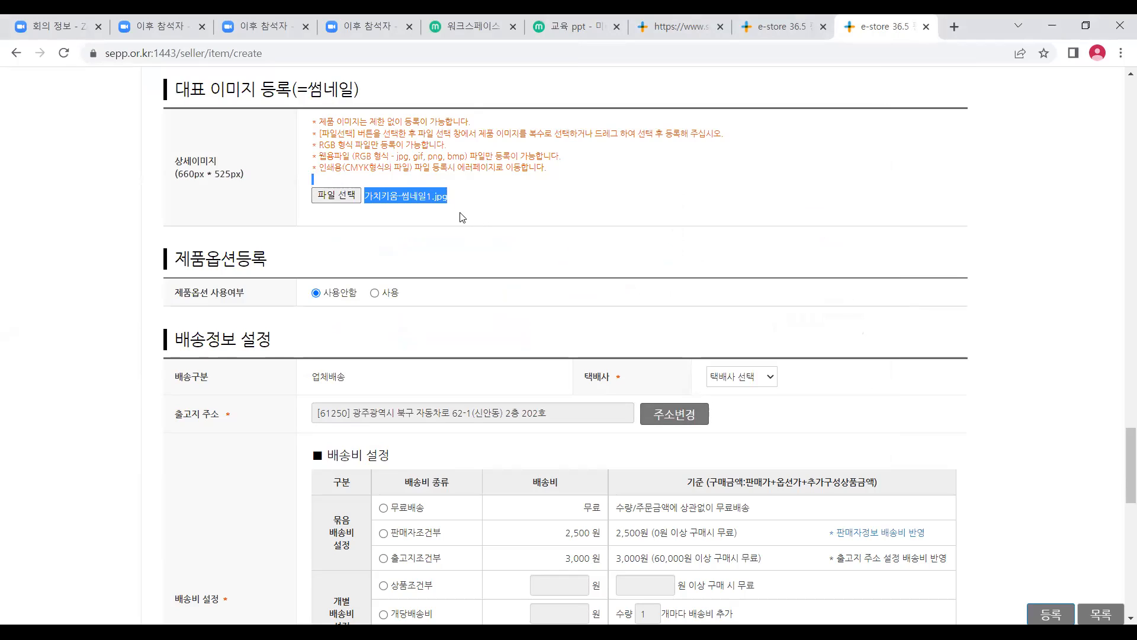
left_click(429, 248)
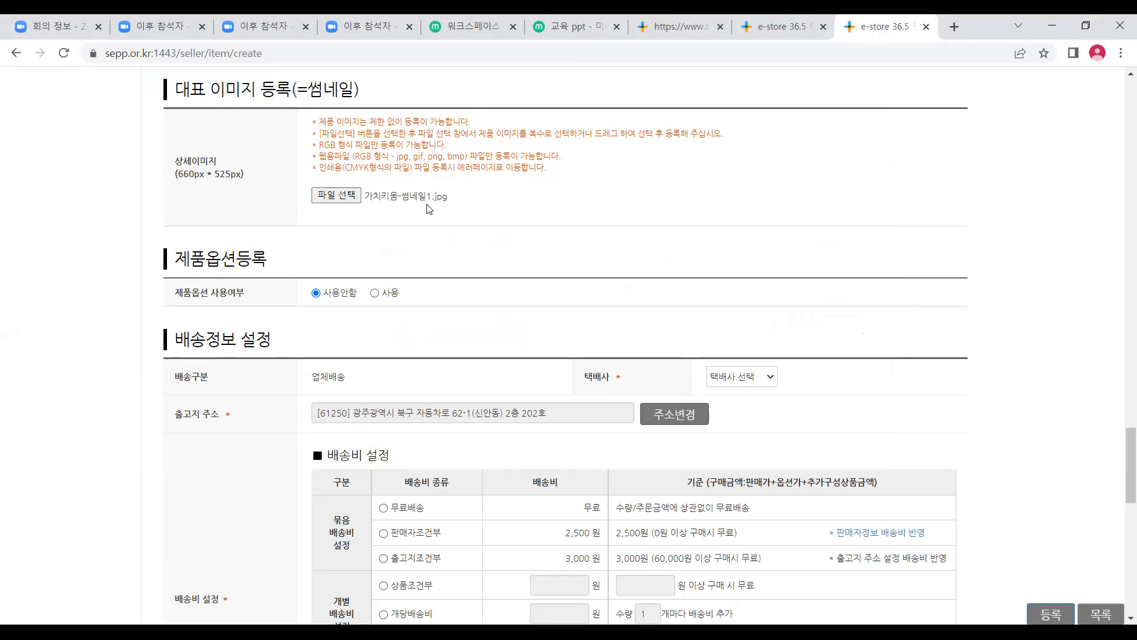
Choose the thumbnail image 가치키움-썸네일1 again for the representative image and check the permitted image file formats.
left_click(346, 199)
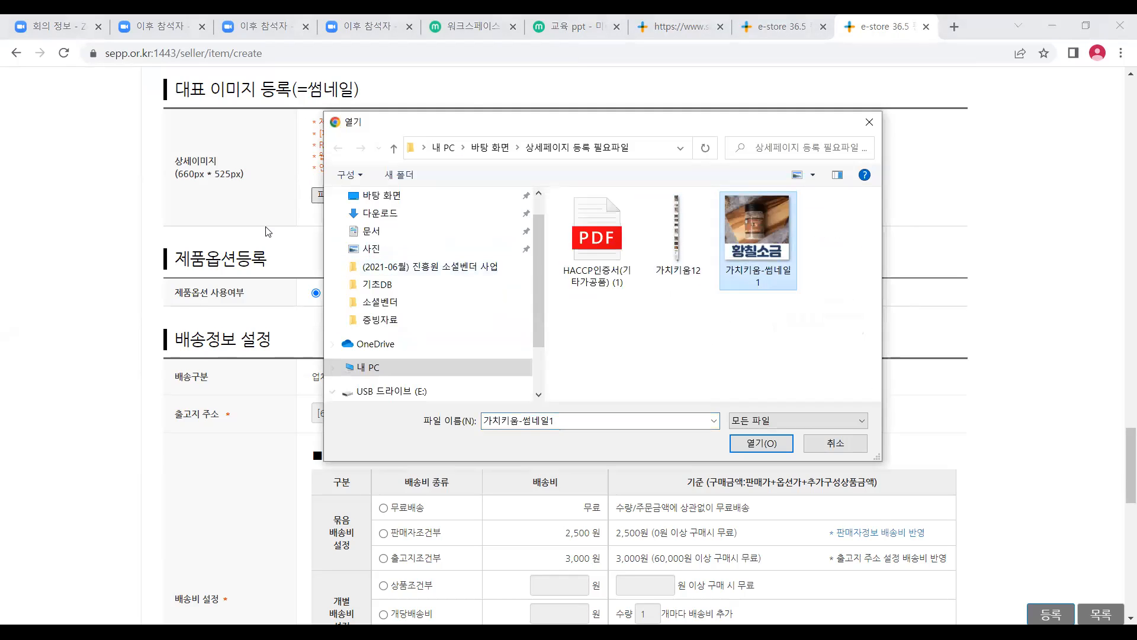
scroll(268, 231, "up", 3)
left_click(409, 197)
double_click(599, 219)
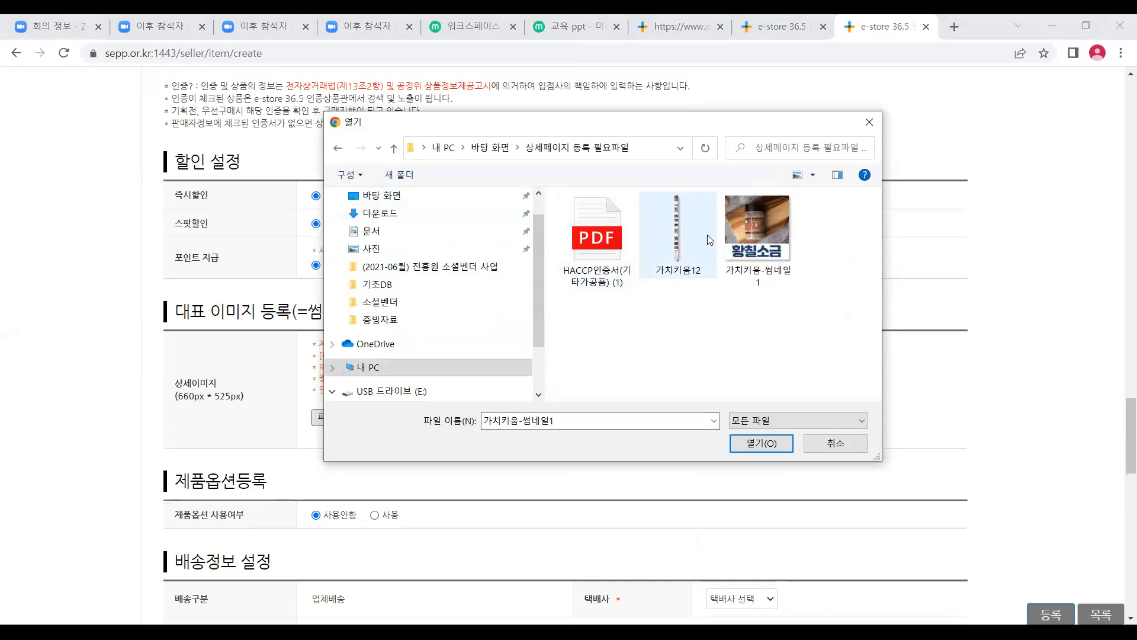
left_click(757, 231)
left_click(761, 443)
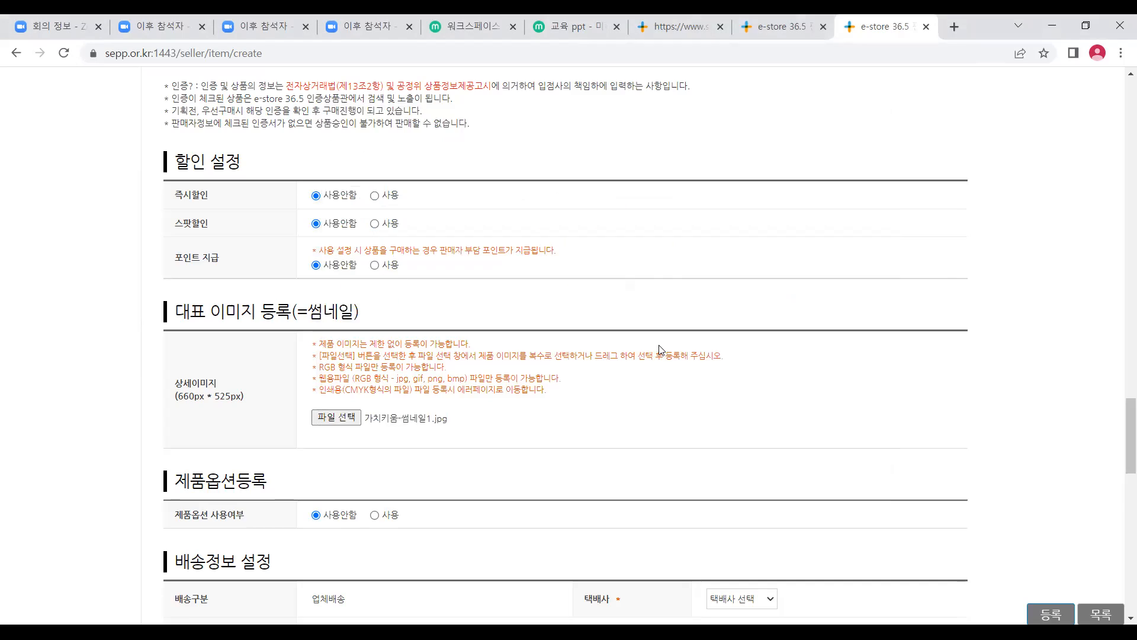
scroll(661, 349, "down", 3)
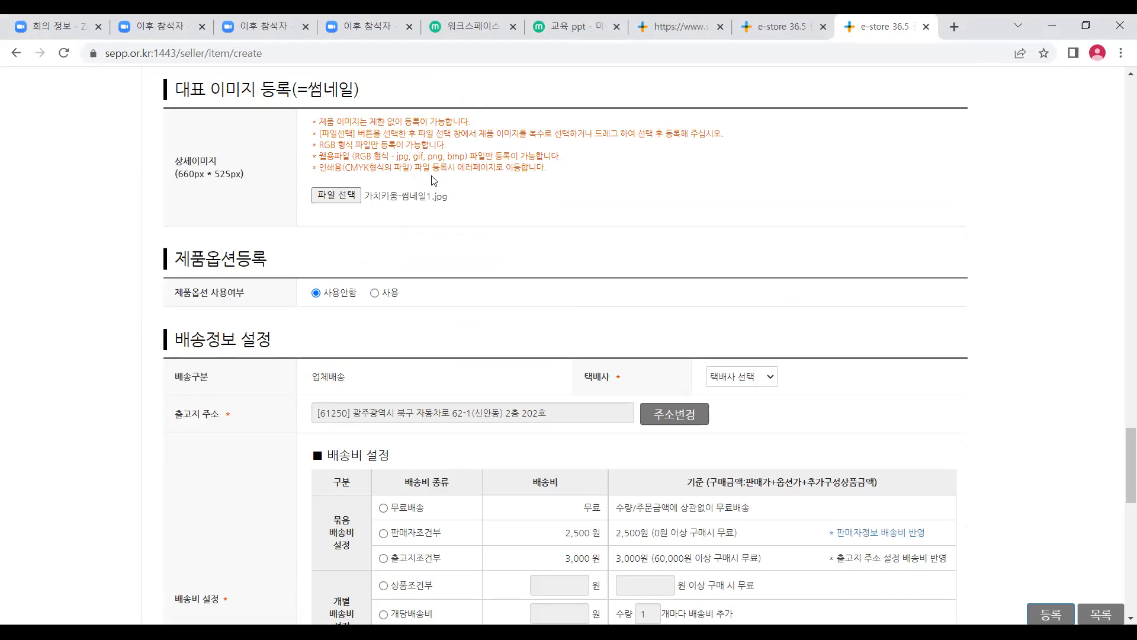
left_click_drag(398, 157, 412, 156)
left_click(426, 158)
Enable product options (사용) and change the option type to 3조합형, accepting the reset of current option settings.
scroll(437, 212, "down", 1)
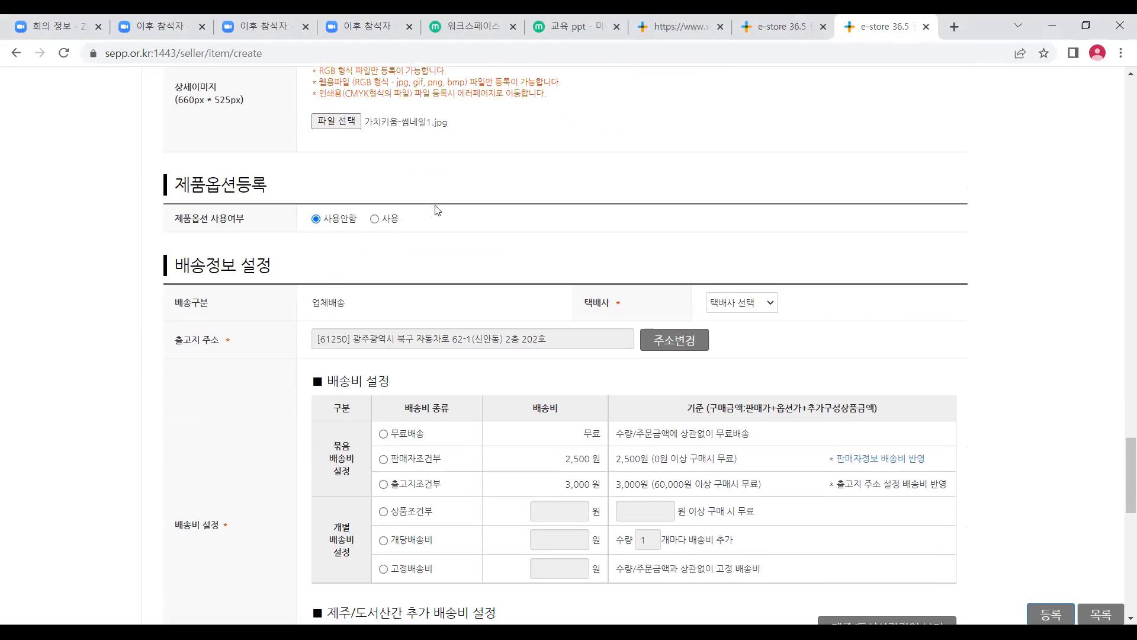
scroll(437, 210, "up", 1)
scroll(437, 210, "down", 1)
scroll(437, 210, "down", 1)
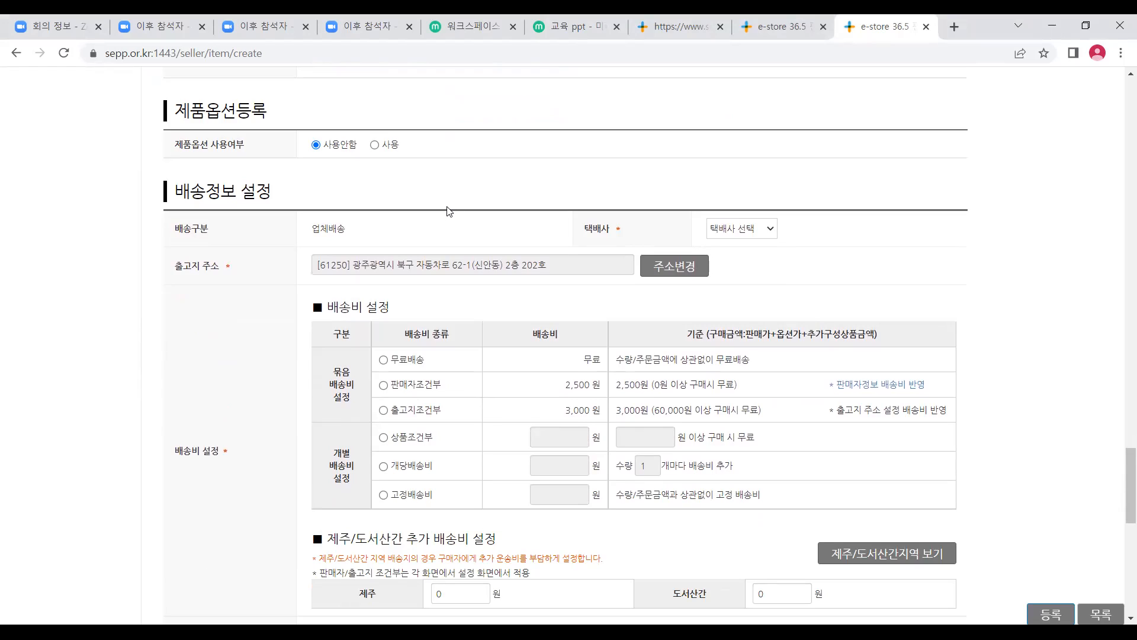
left_click(343, 145)
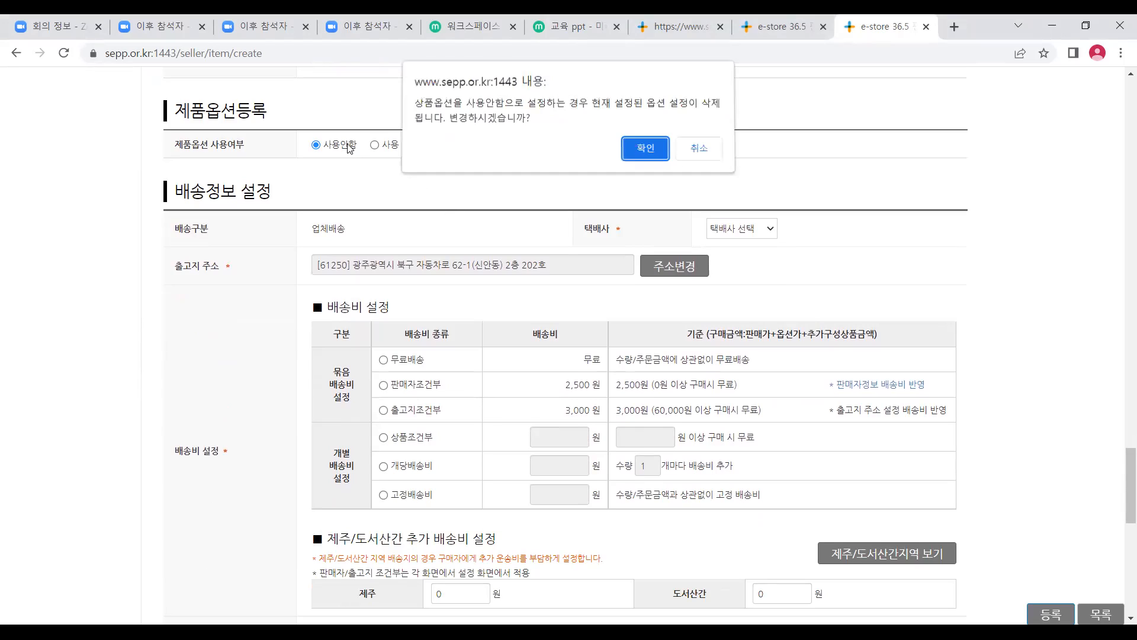
left_click(637, 156)
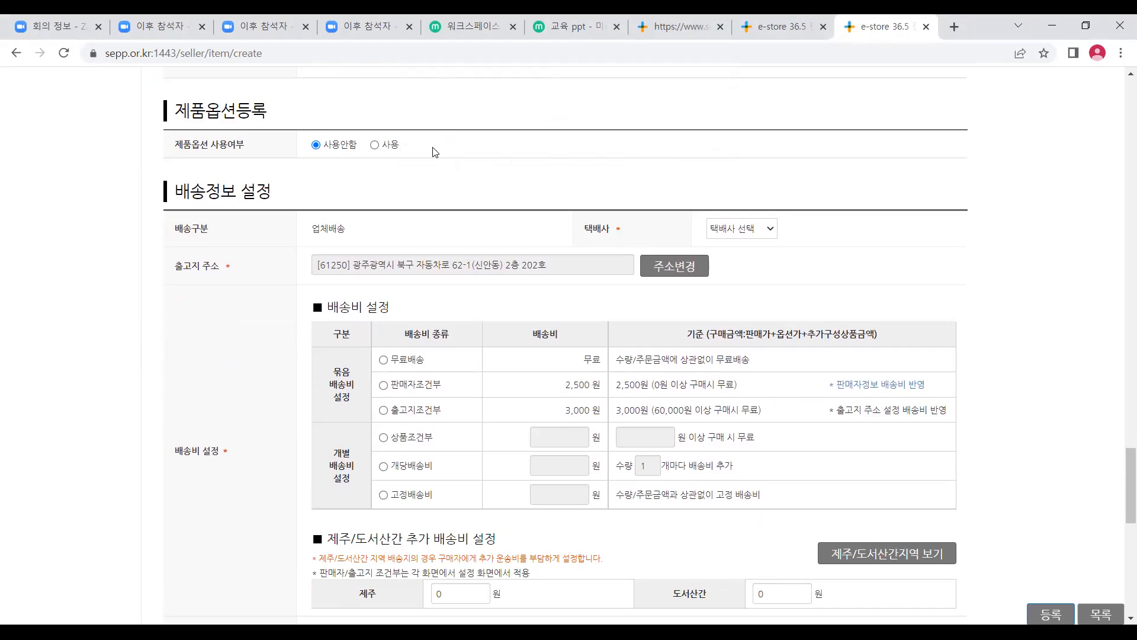
left_click(394, 146)
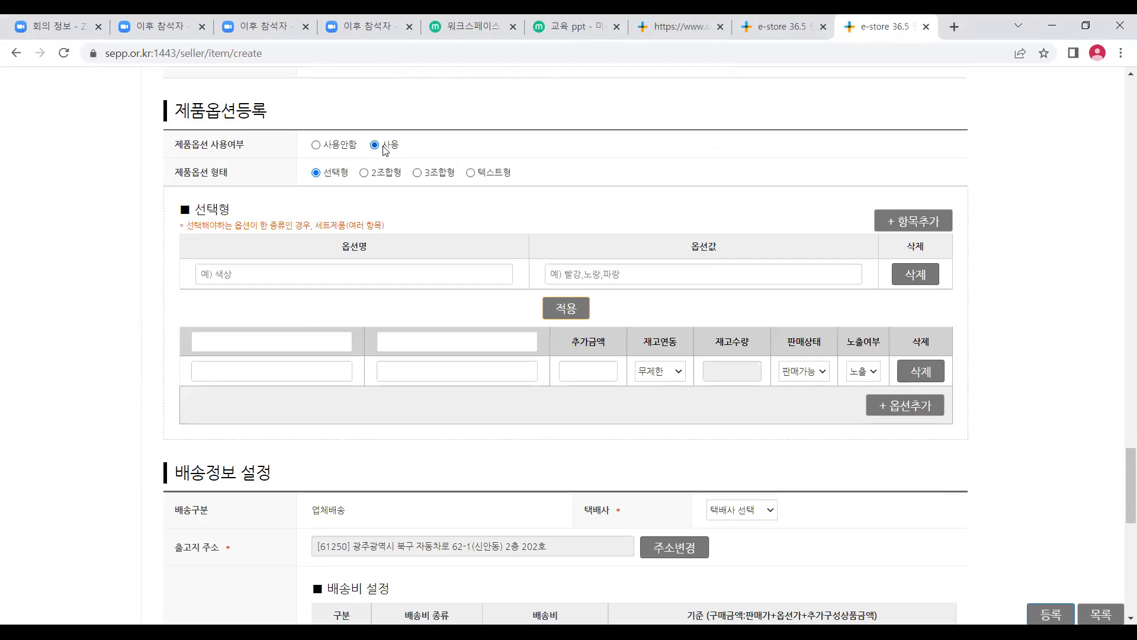
left_click_drag(176, 172, 244, 177)
left_click(264, 180)
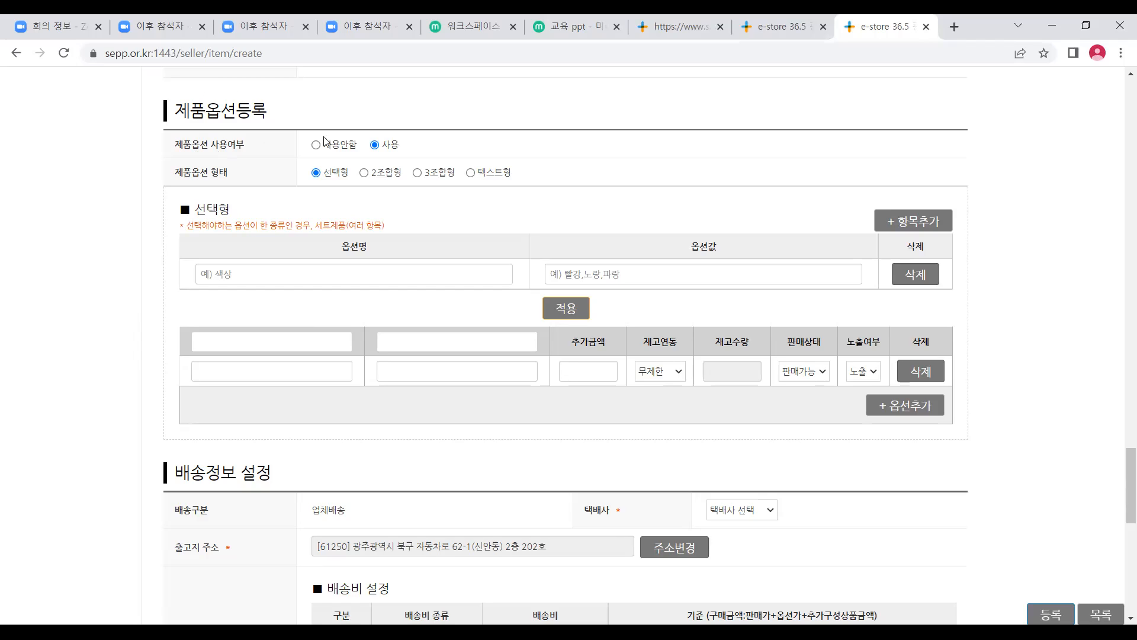
left_click(418, 174)
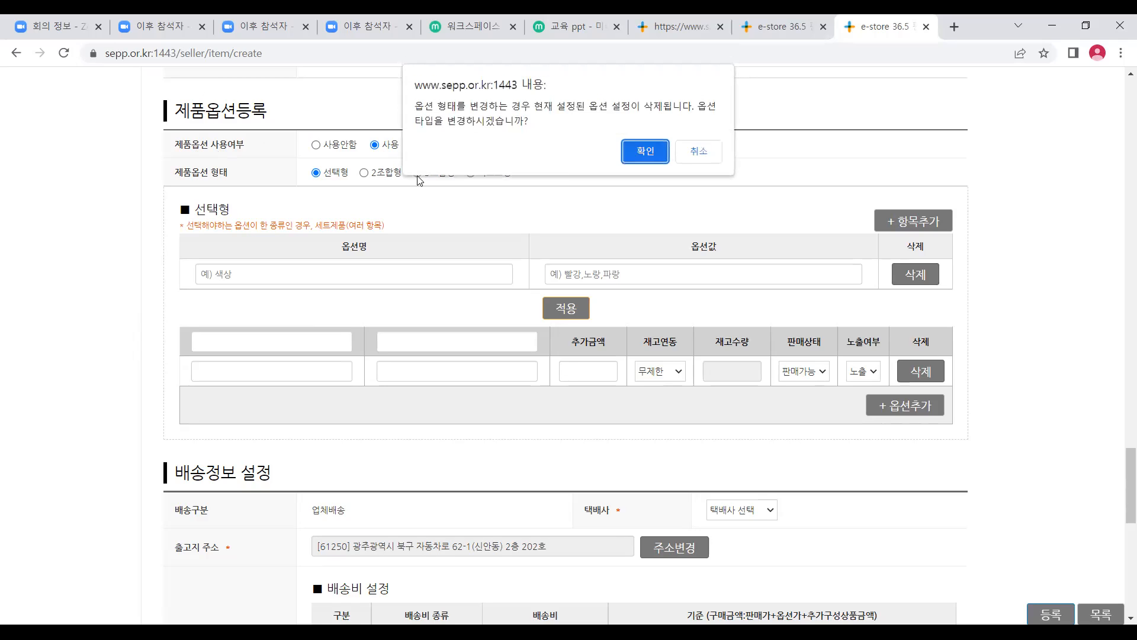
left_click(633, 150)
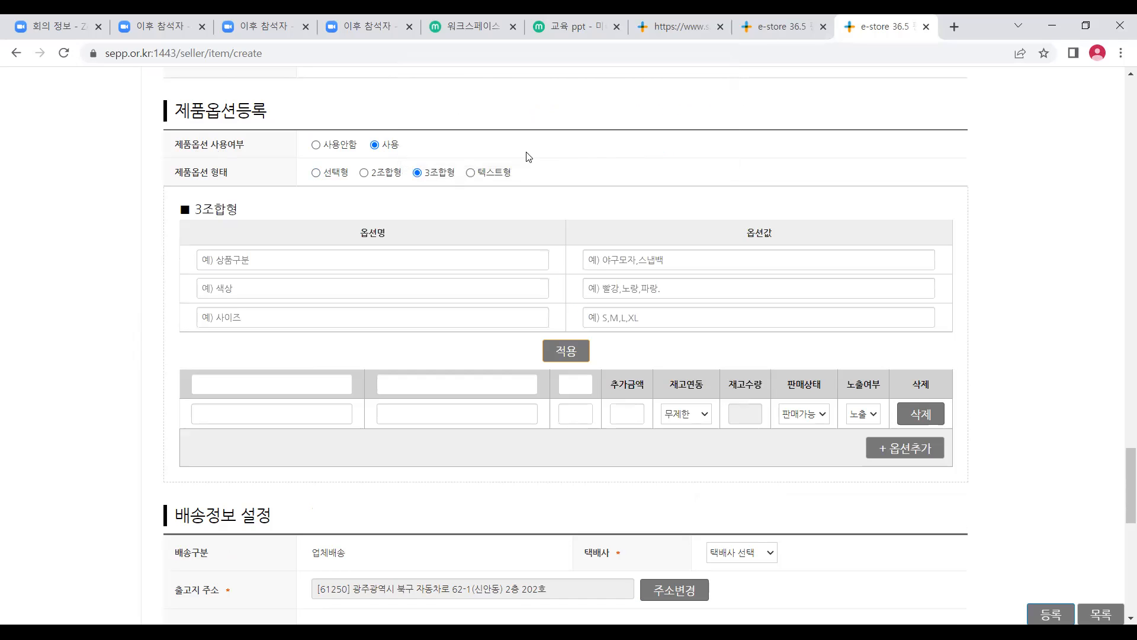
Define the first option as 상품구분 with the values 긴팔,반팔.
scroll(448, 164, "down", 1)
scroll(448, 165, "up", 1)
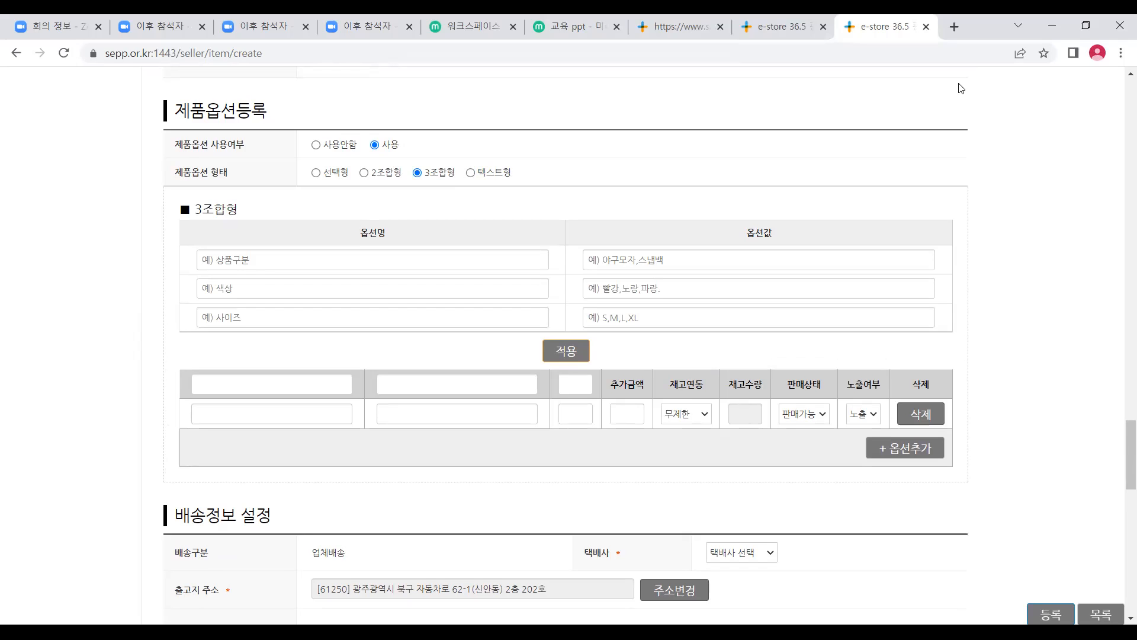
scroll(961, 89, "up", 1)
scroll(315, 306, "down", 1)
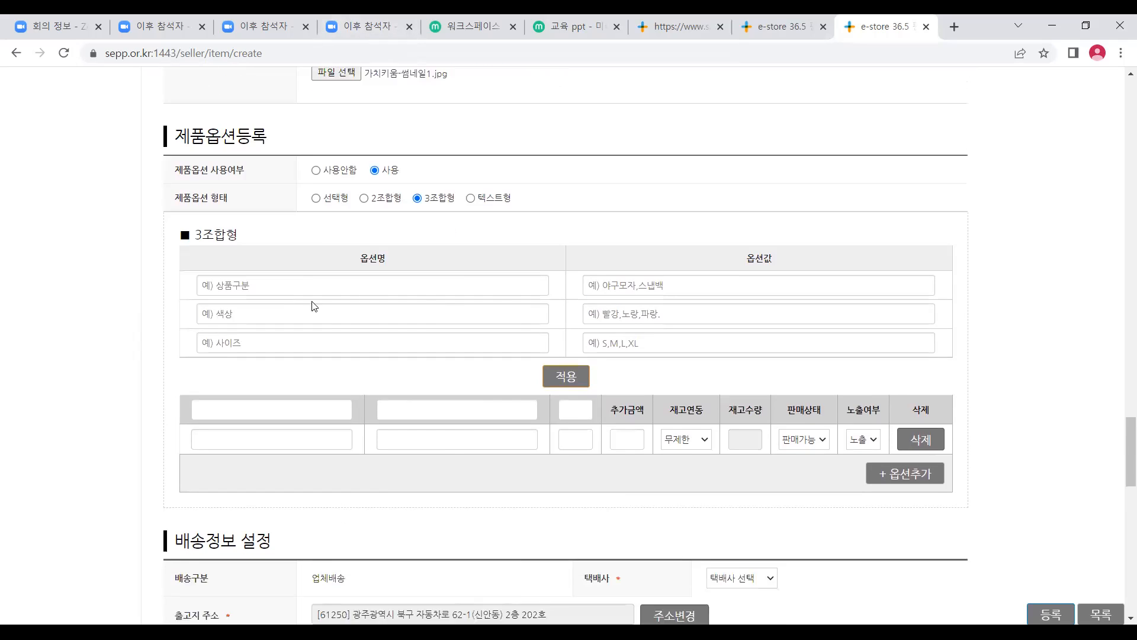
left_click(308, 254)
type("상품")
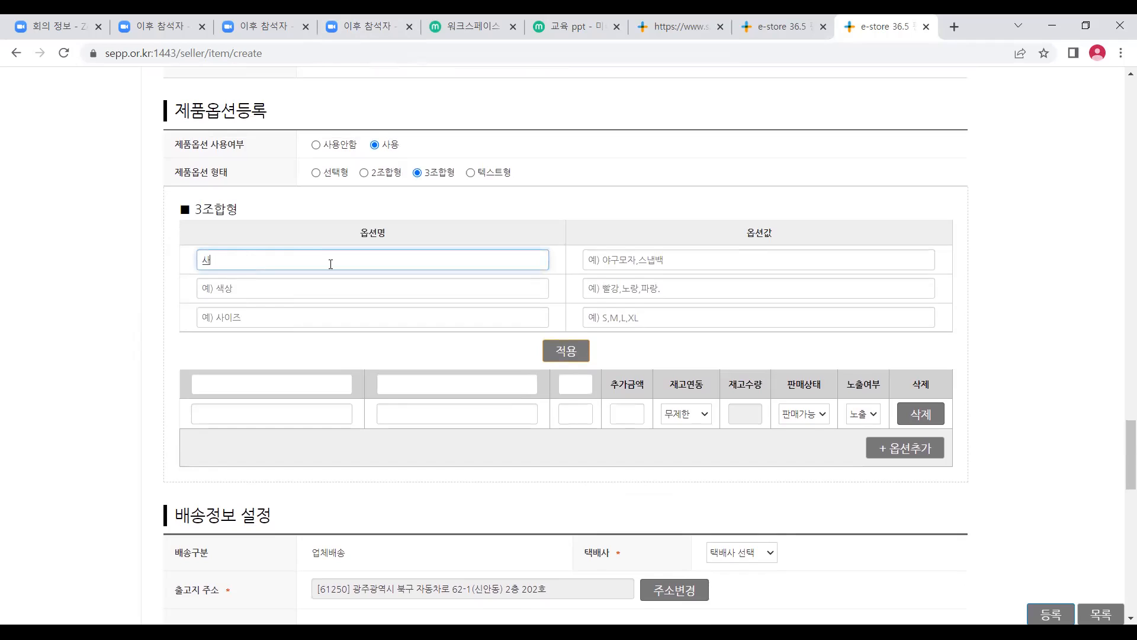
type("ㄴ")
key("BackSpace")
type("ㅁ명")
key("BackSpace")
key("BackSpace")
key("BackSpace")
type("권ㄴ")
key("BackSpace")
type("뷔")
key("BackSpace")
type("ㄴ")
left_click(644, 260)
type("긴패ㄹ,반패")
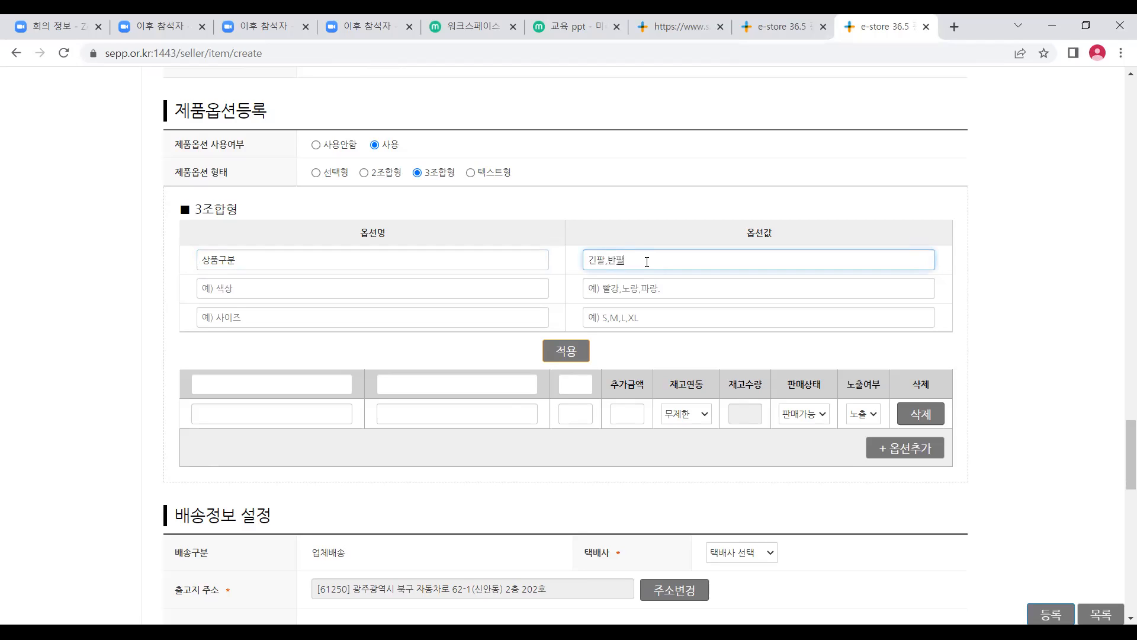
Define the second option as 색상 with the values 빨강, 노랑, 파랑.
left_click(476, 285)
type("색상")
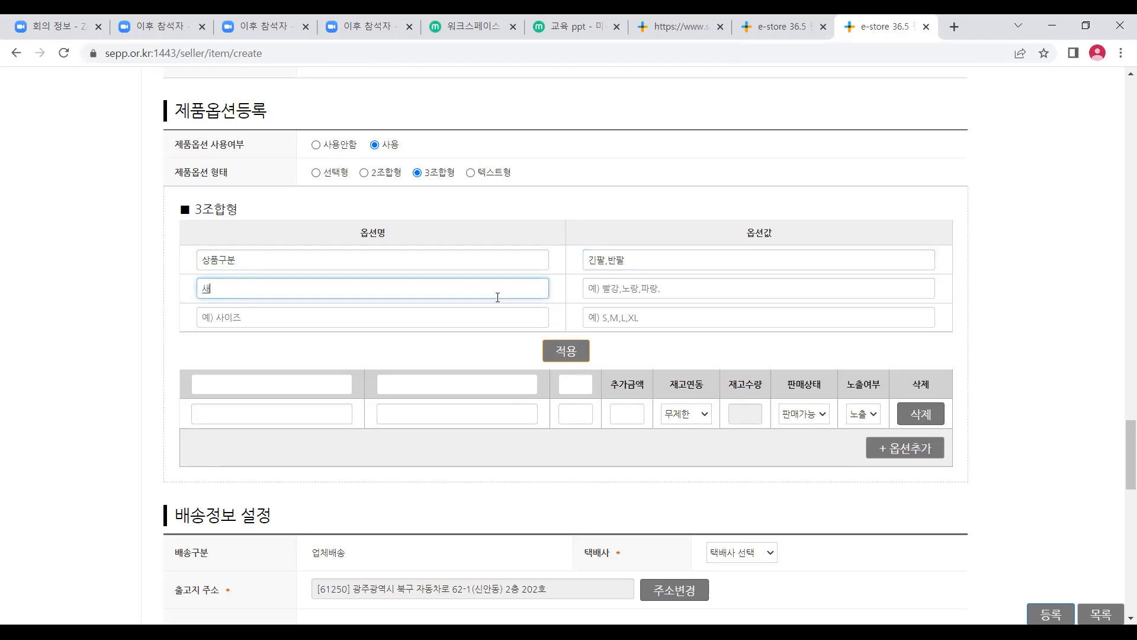
left_click(637, 283)
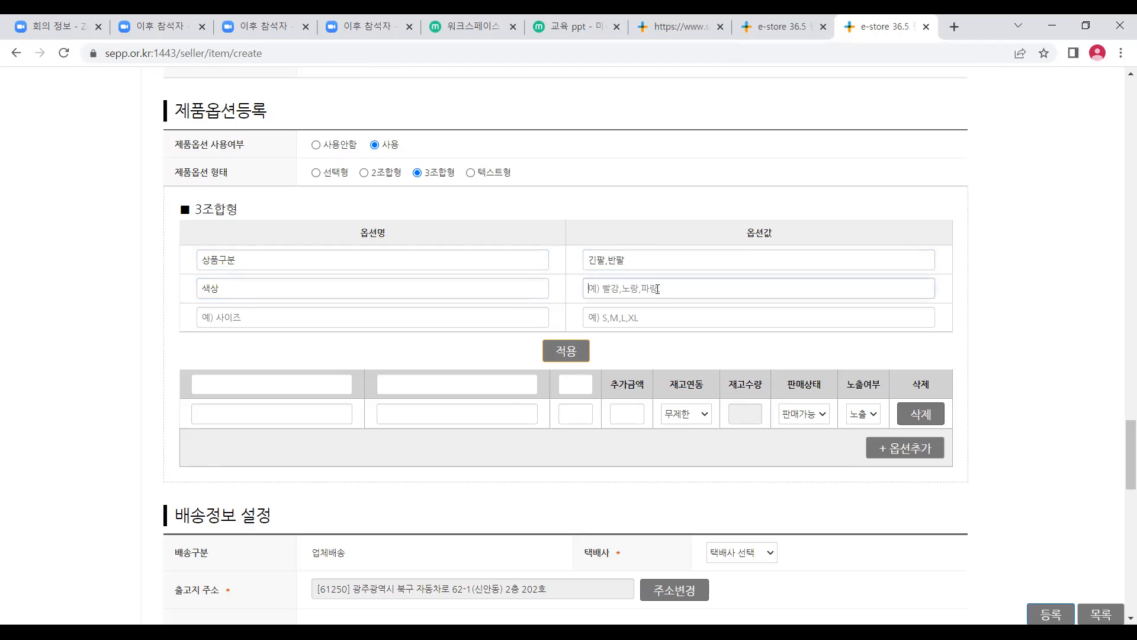
type("빨가, 노랑, 파랑")
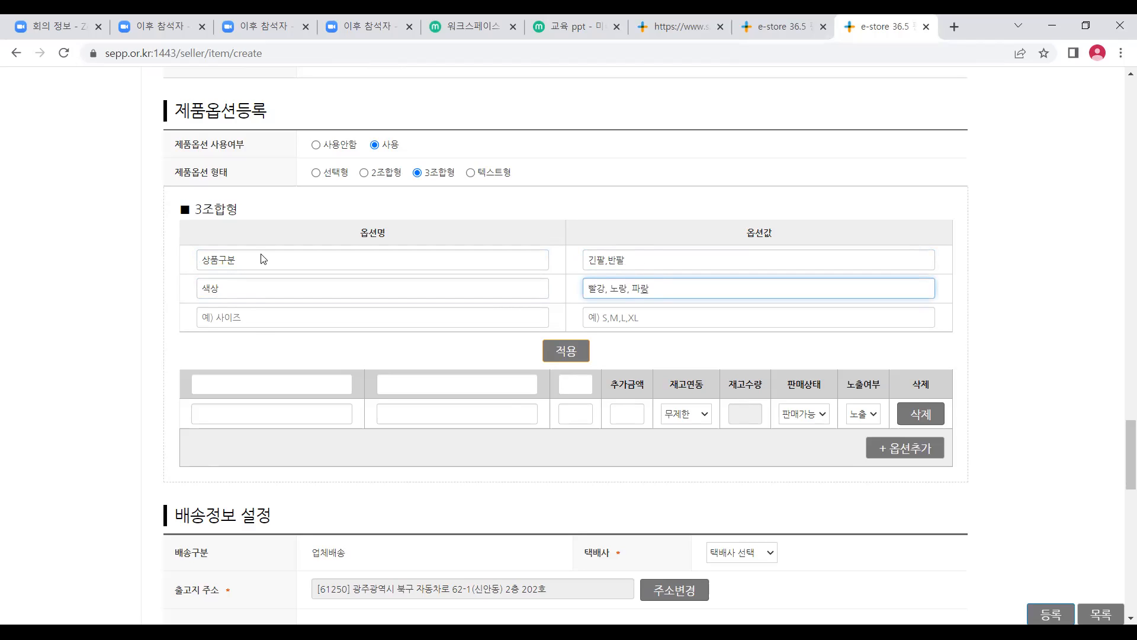
Define the third option as 사이즈 with the comma-separated values s,m,l.
left_click(254, 319)
type("사이즈")
left_click(659, 309)
type("s")
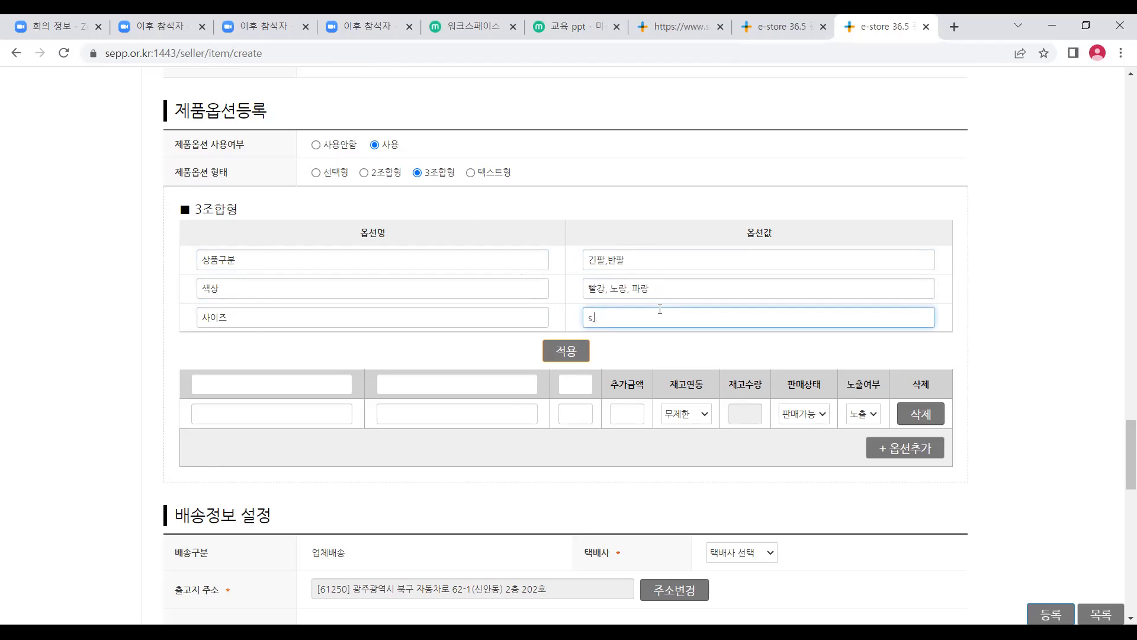
type(",m,l")
left_click(675, 360)
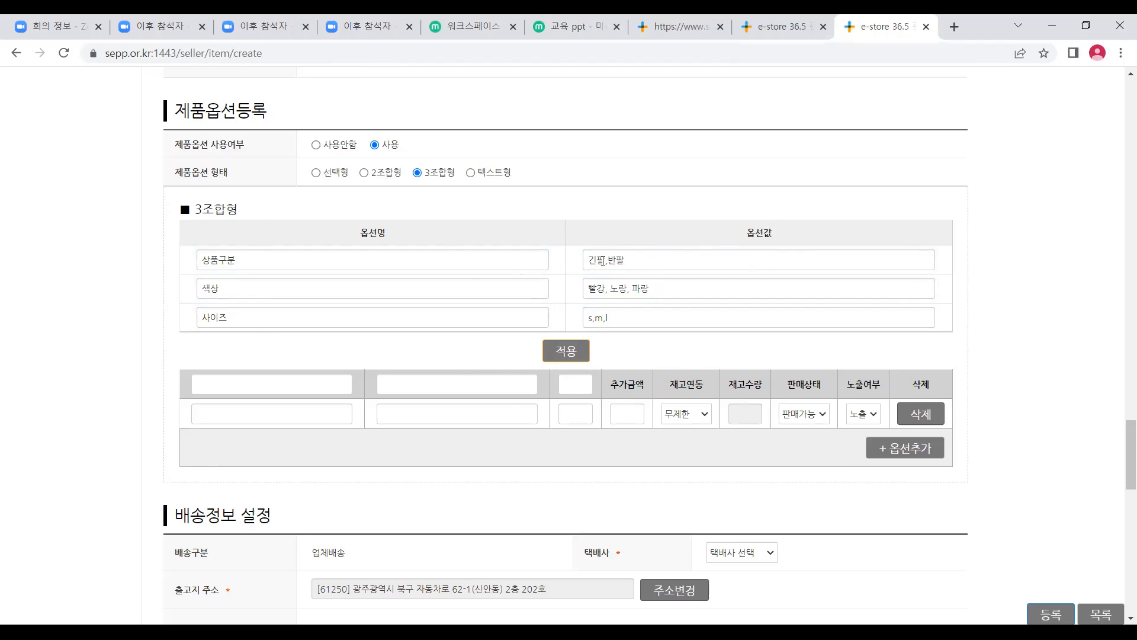
mouse_move(605, 260)
left_mouse_down()
mouse_move(589, 259)
mouse_move(618, 260)
mouse_move(608, 267)
left_mouse_up()
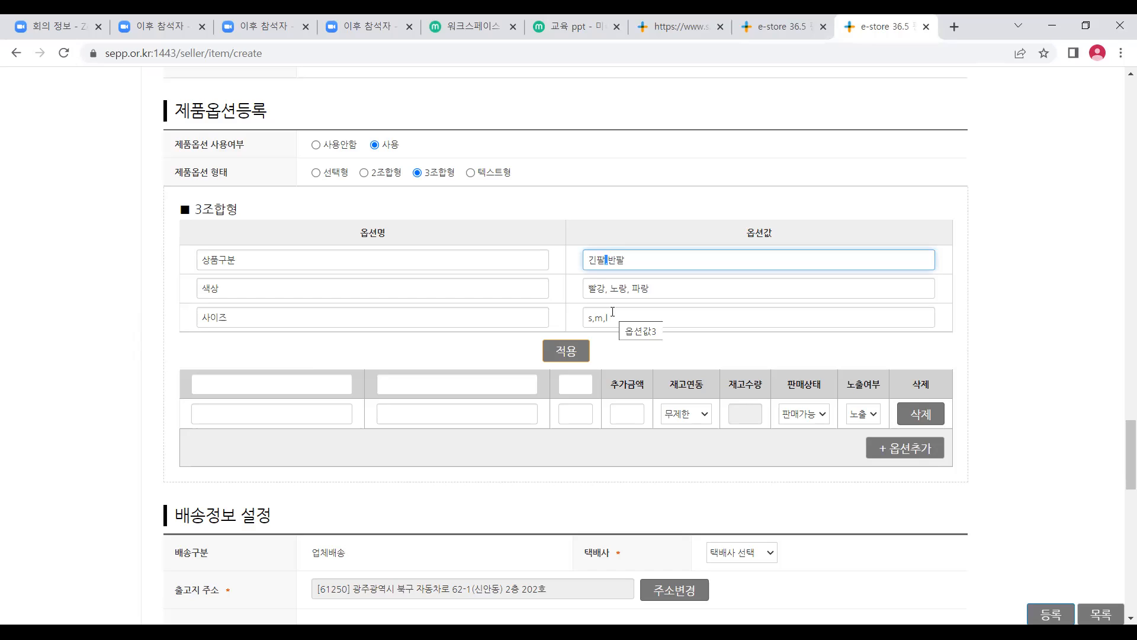
left_click(693, 197)
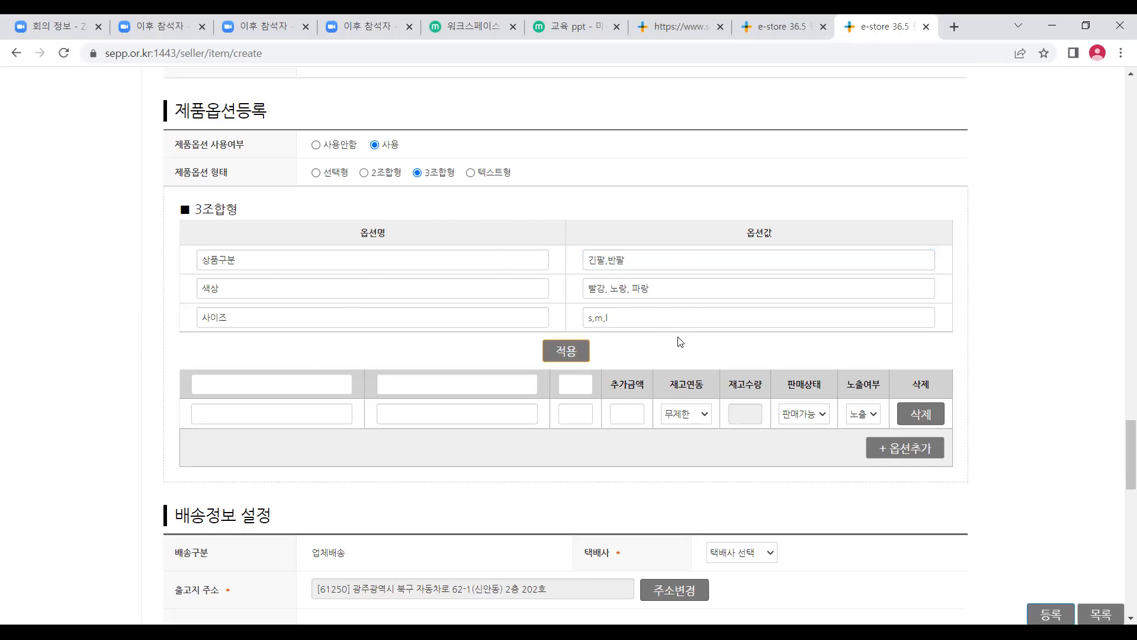
Apply the three option definitions to generate the combination rows, and look through the resulting option list.
left_click(574, 356)
scroll(574, 353, "down", 5)
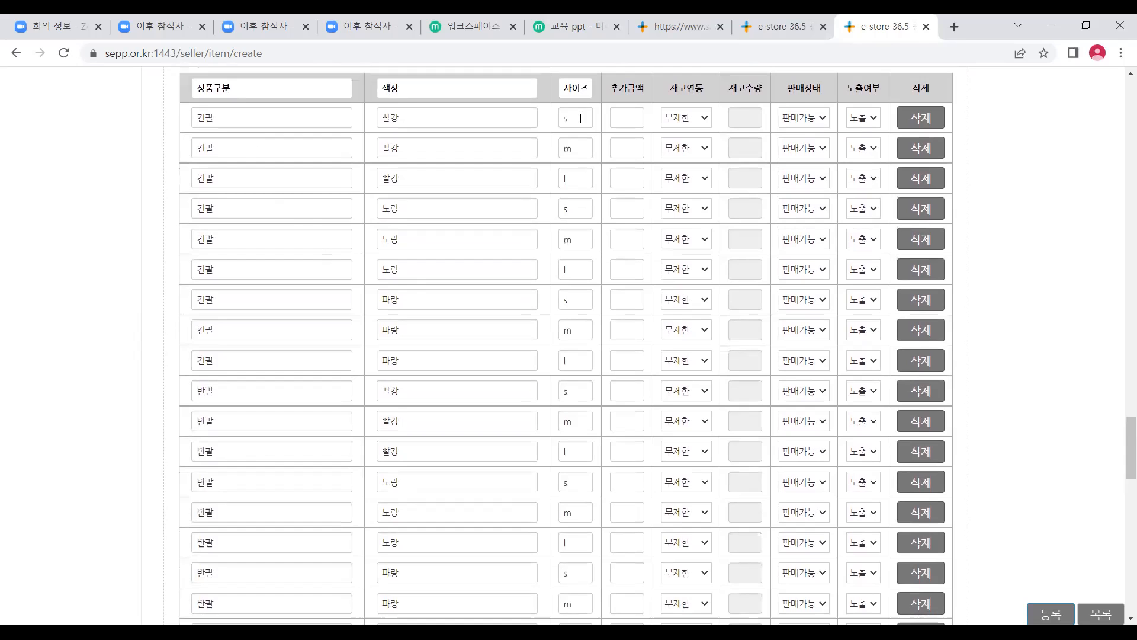
scroll(530, 382, "down", 2)
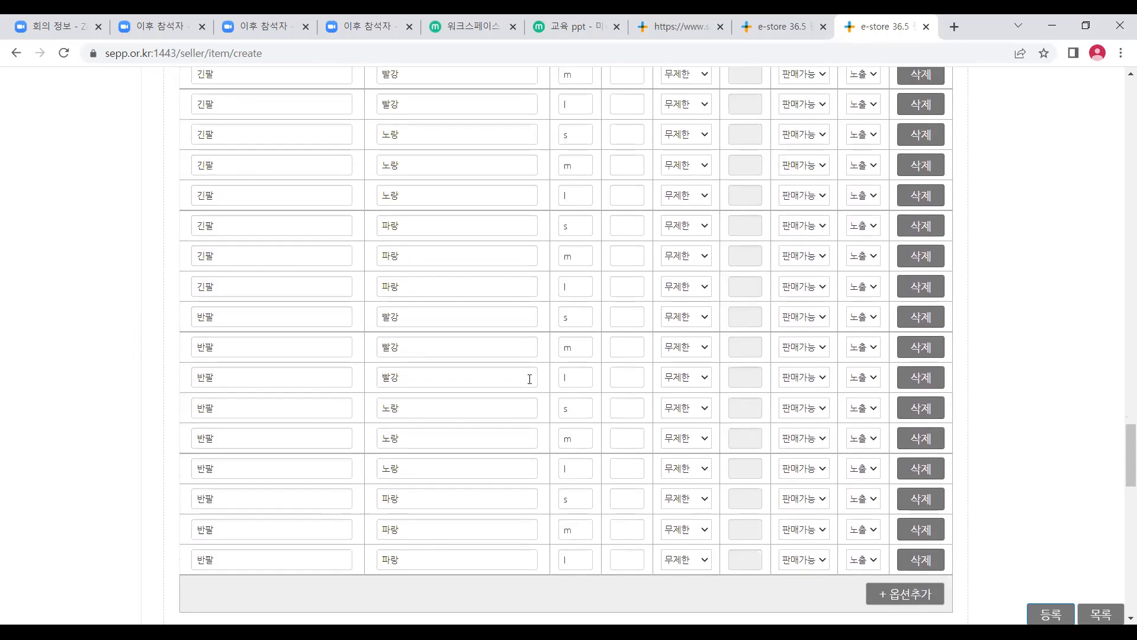
scroll(532, 381, "up", 2)
scroll(537, 367, "up", 1)
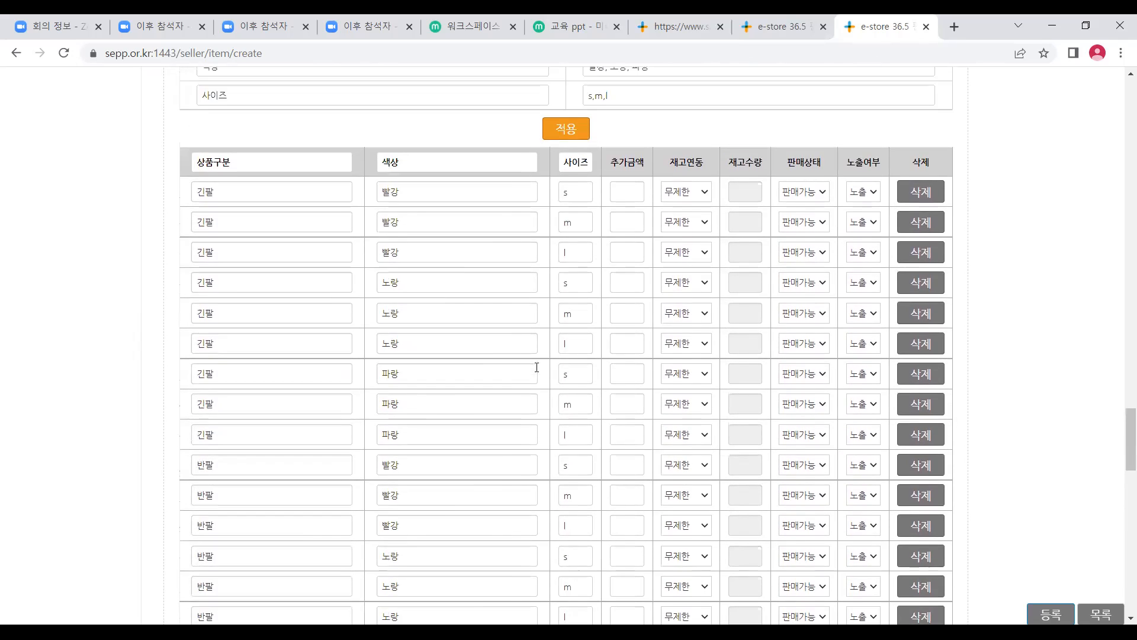
scroll(542, 370, "down", 1)
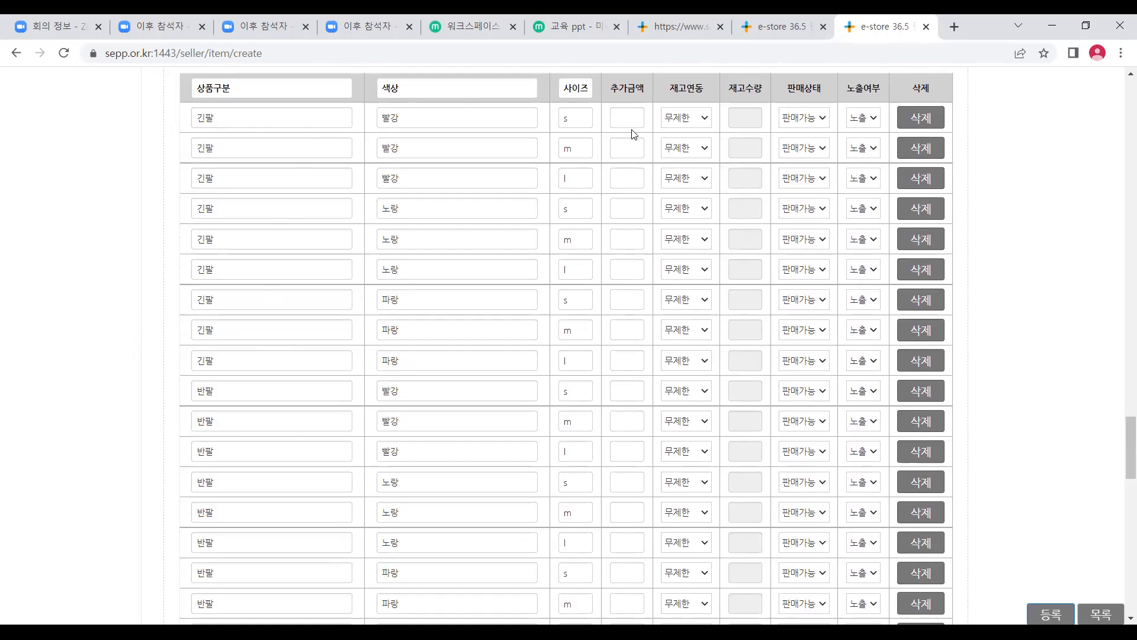
Set the additional amount (추가금액) of the 긴팔, 빨강, size l combination to 1000.
left_click(627, 148)
left_click(630, 179)
left_click(626, 224)
left_click(623, 325)
left_click(617, 348)
scroll(593, 314, "up", 1)
left_click(579, 248)
left_click(585, 222)
left_click(586, 244)
left_click(586, 189)
left_click(584, 220)
left_click(579, 248)
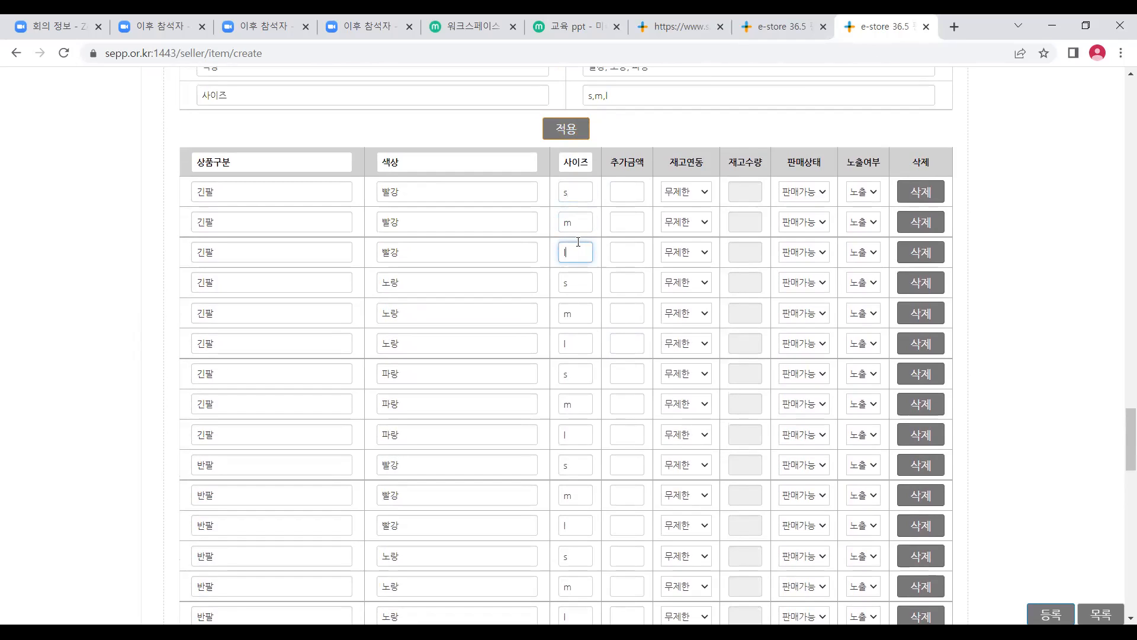
left_click(628, 249)
type("1000")
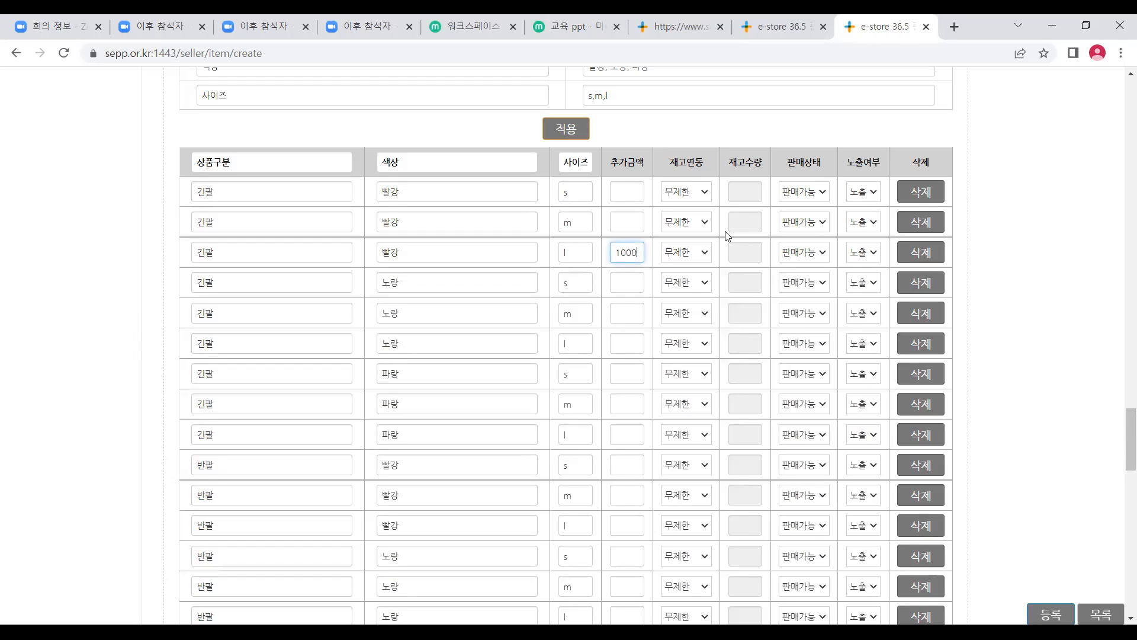
Set the additional amounts (추가금액) of the 긴팔, 빨강 combinations to 0 for s, 1000 for m and 1500 for l.
left_click(1041, 190)
left_click(626, 191)
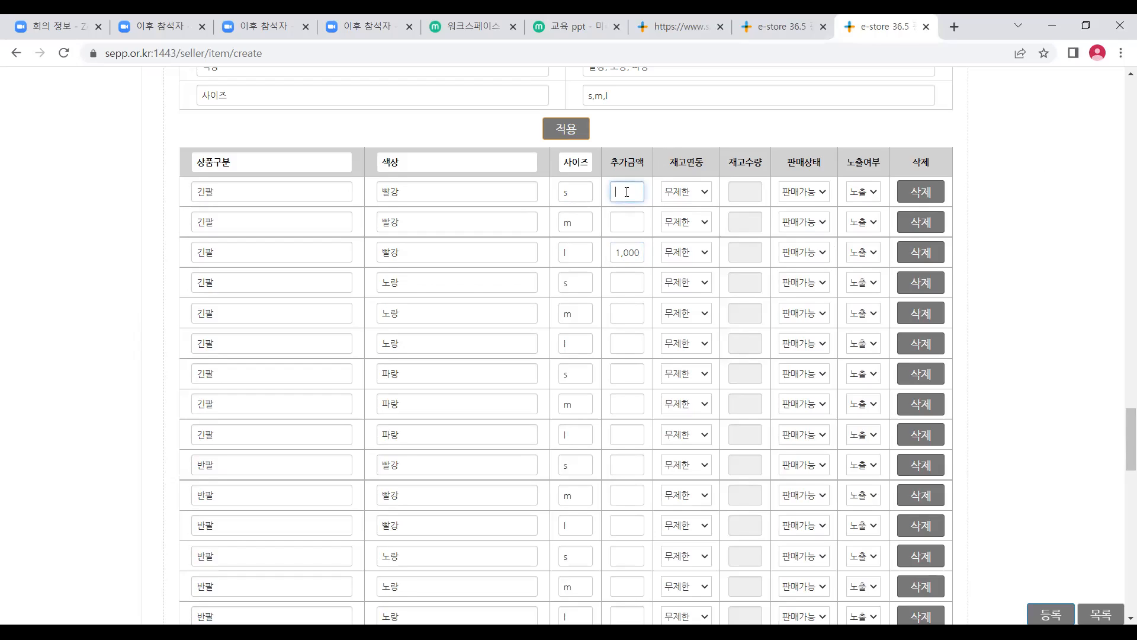
type("0")
left_click(639, 223)
type("1000")
double_click(619, 251)
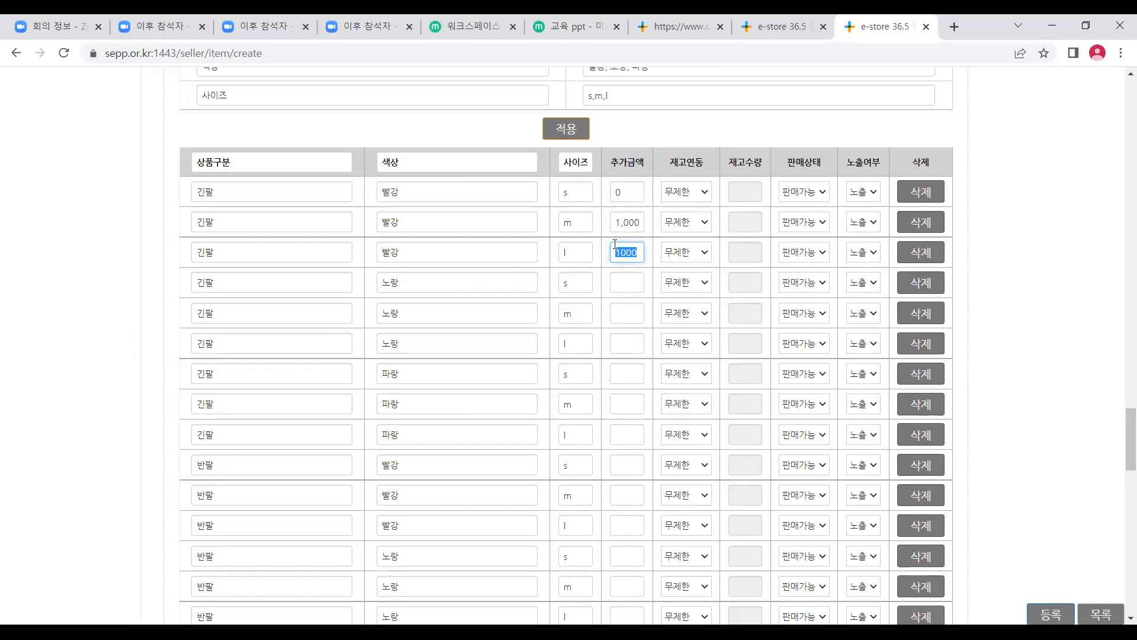
type("1500")
left_click(986, 252)
Try 재고연동 with a stock quantity of 10 on the 긴팔, 빨강, s row, return it to 무제한, and keep its sales status at 판매가능.
left_click(700, 194)
left_click(700, 194)
left_click(702, 195)
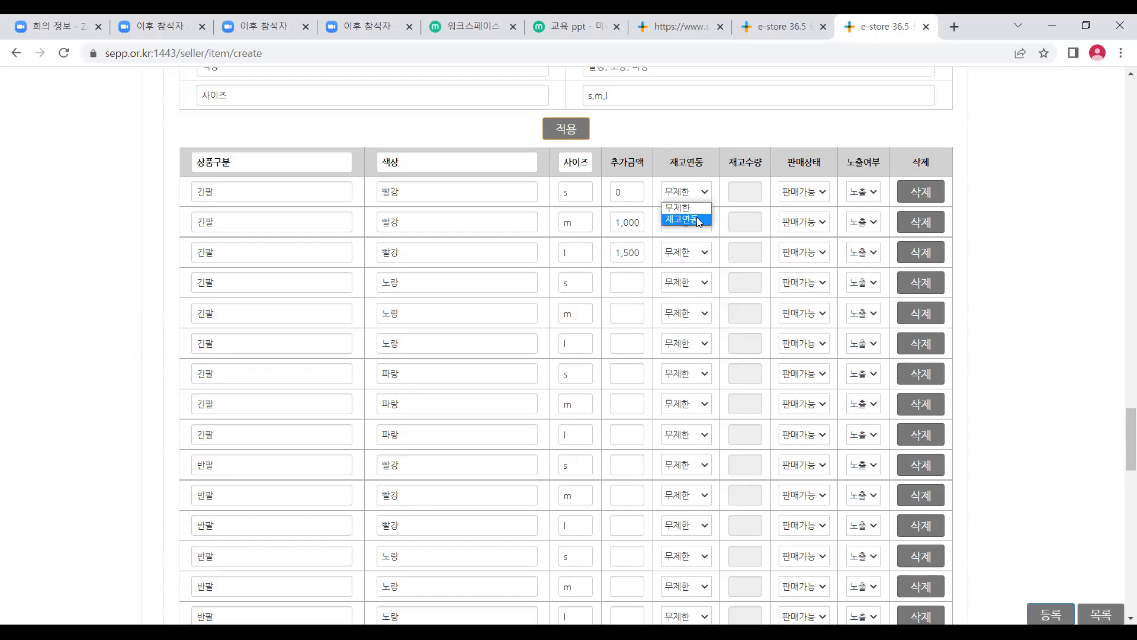
left_click(696, 216)
left_click(738, 195)
type("10")
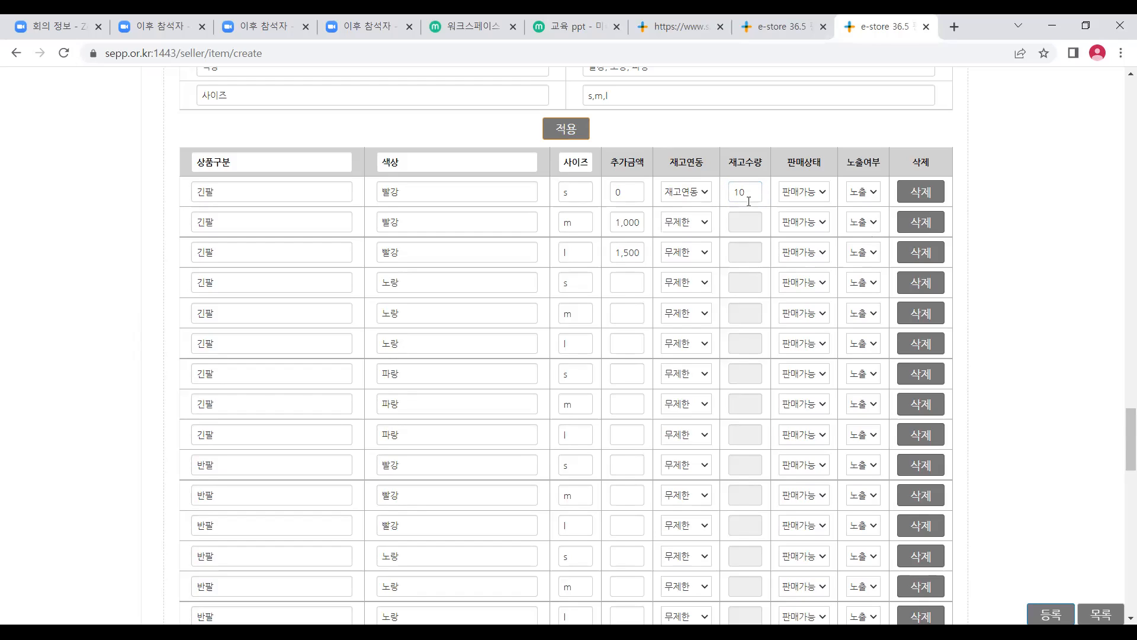
left_click(685, 191)
left_click(681, 209)
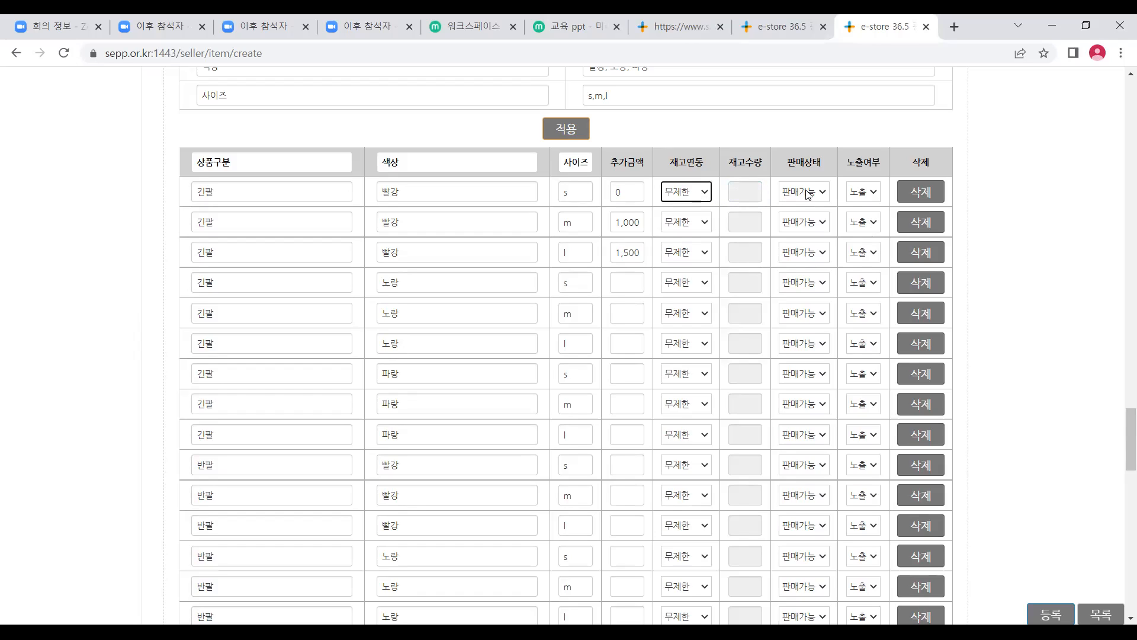
left_click(808, 193)
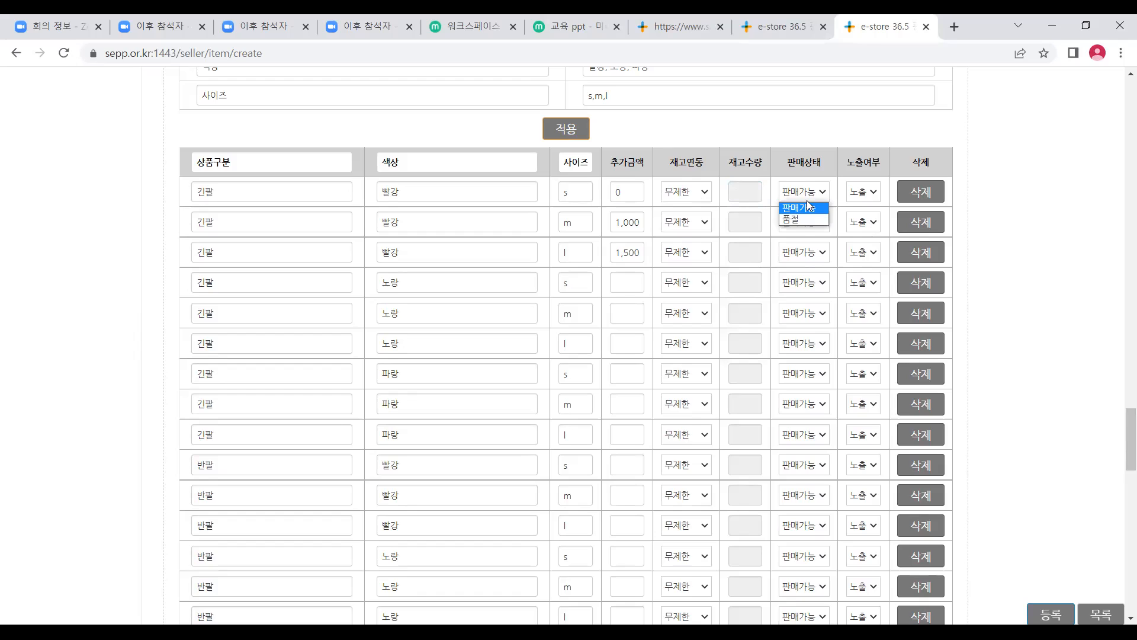
left_click(808, 205)
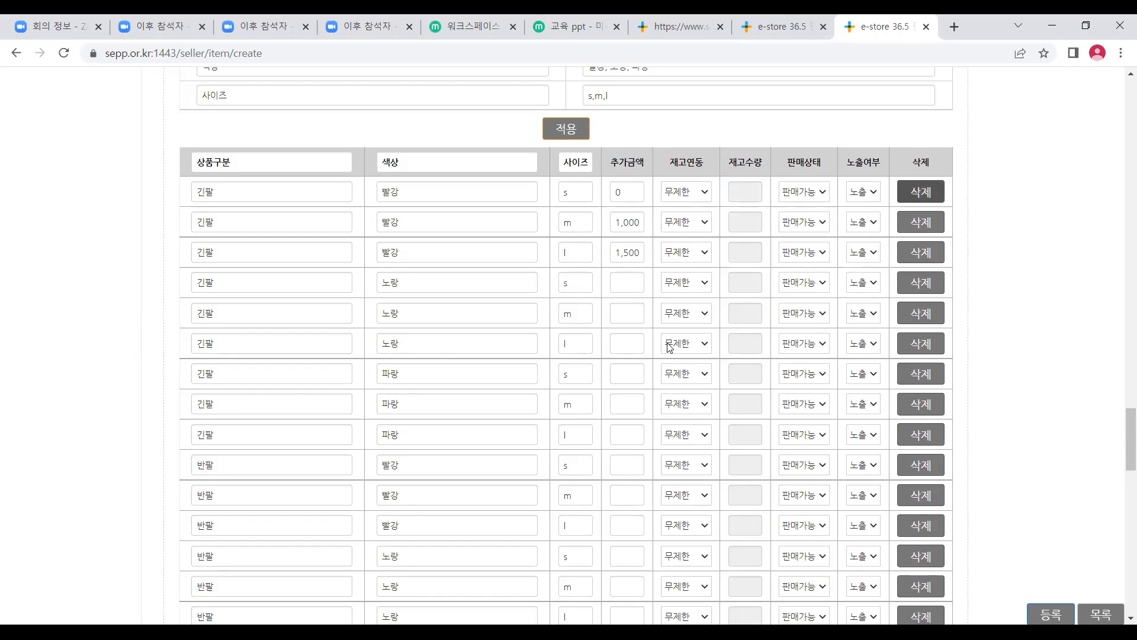
Add an empty option row at the end of the combination list and delete it again.
scroll(696, 459, "down", 3)
scroll(686, 443, "up", 7)
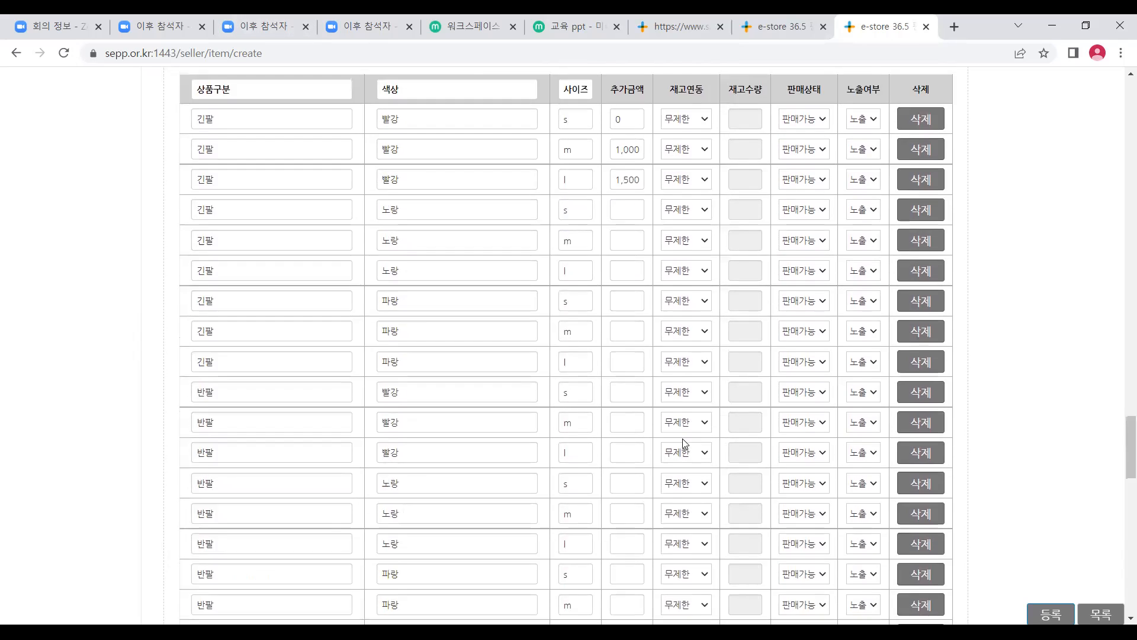
scroll(177, 191, "down", 7)
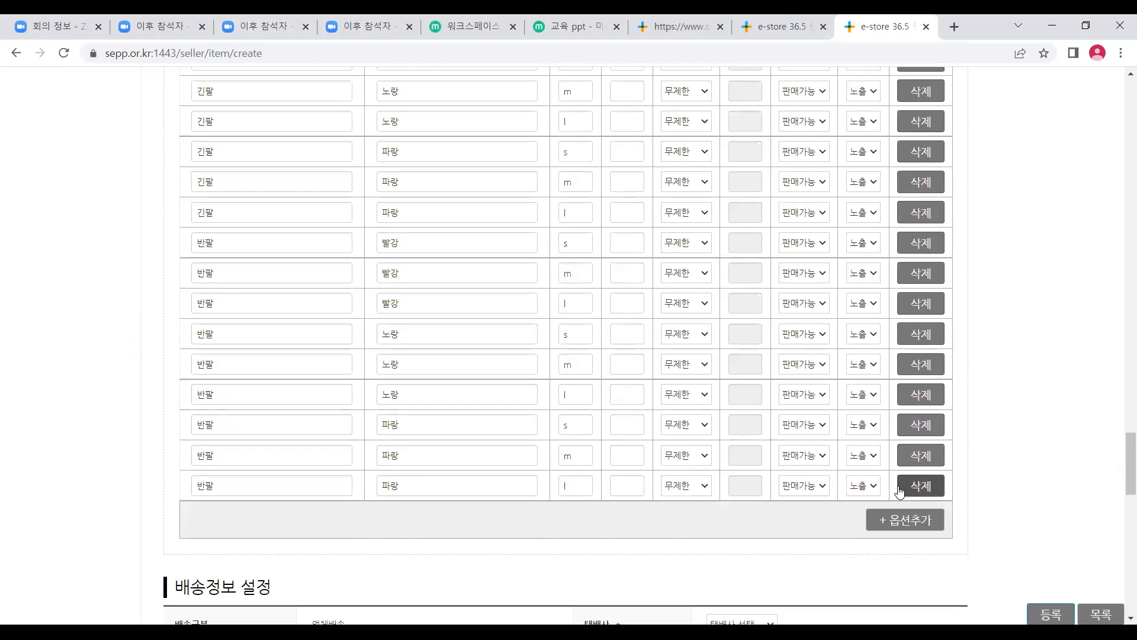
left_click(905, 519)
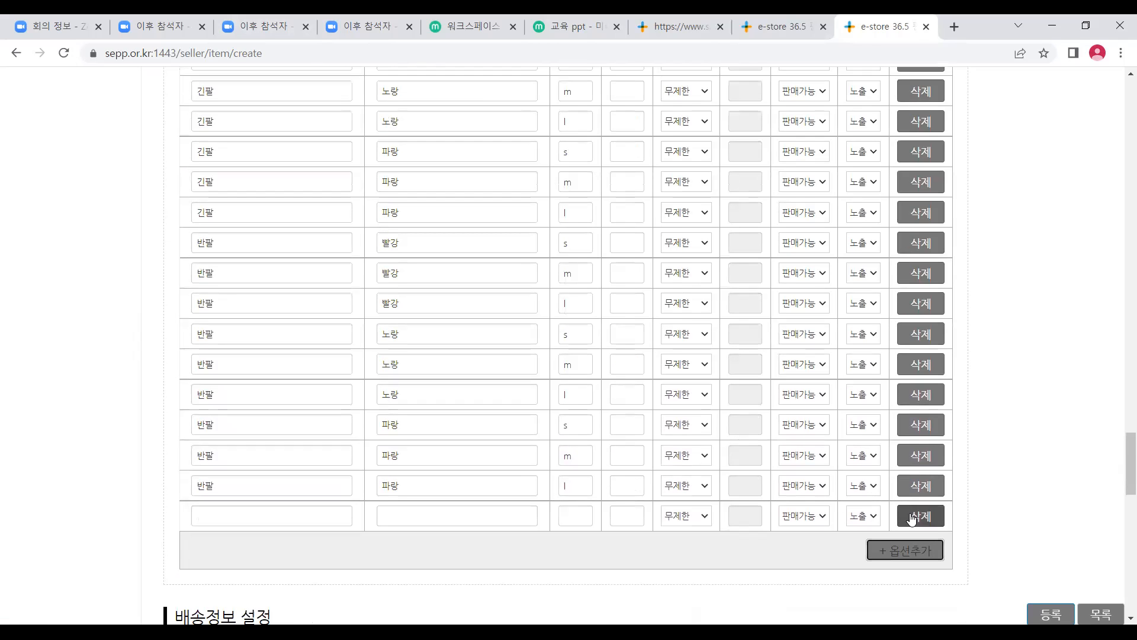
left_click(906, 516)
Add three empty option rows at the end of the combination list.
scroll(888, 500, "up", 1)
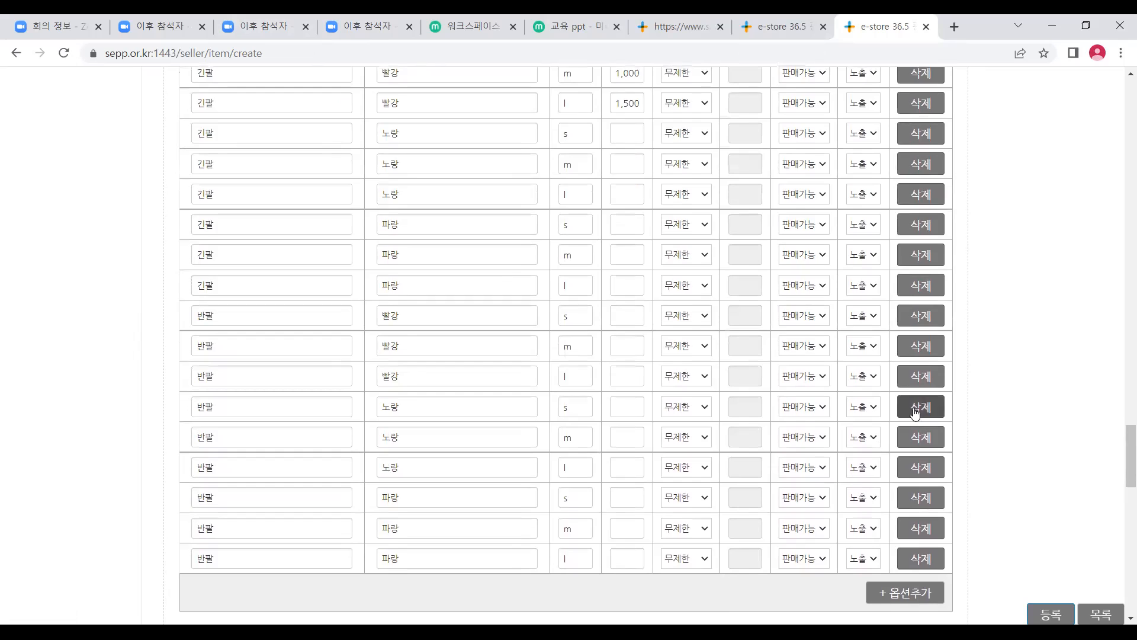
scroll(865, 456, "down", 2)
scroll(871, 316, "up", 4)
scroll(871, 316, "up", 1)
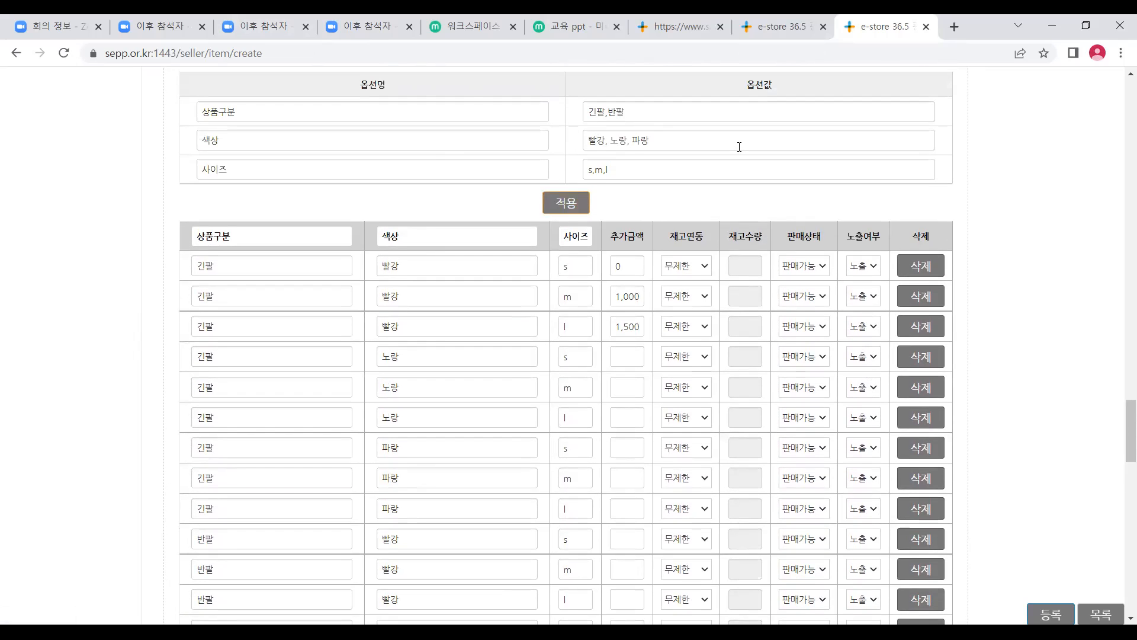
scroll(740, 147, "down", 5)
left_click(907, 453)
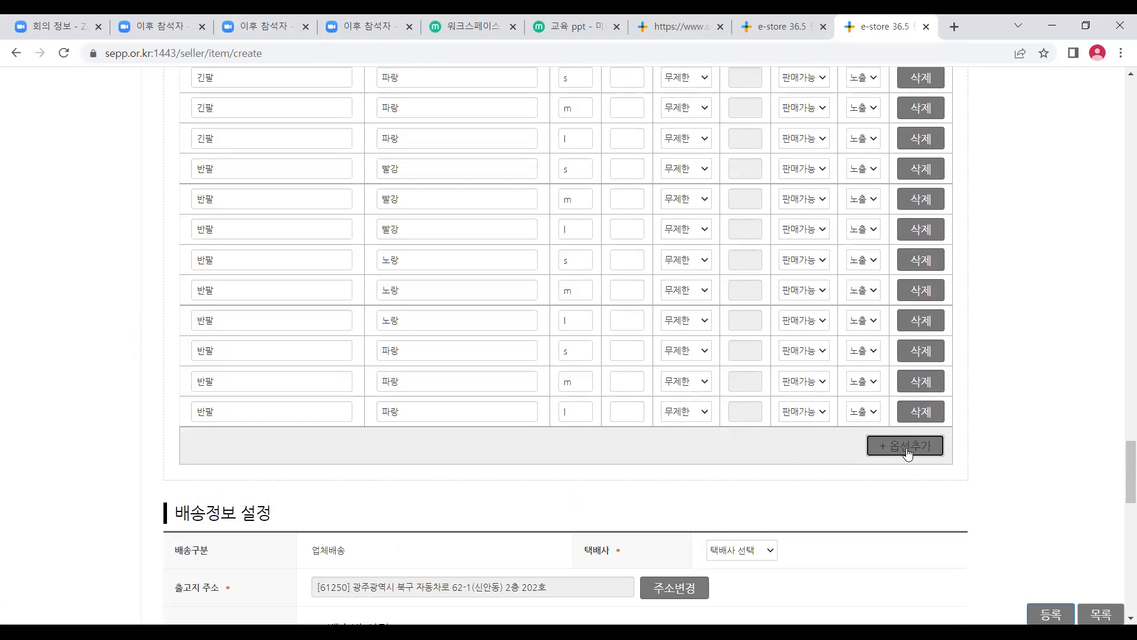
left_click(941, 473)
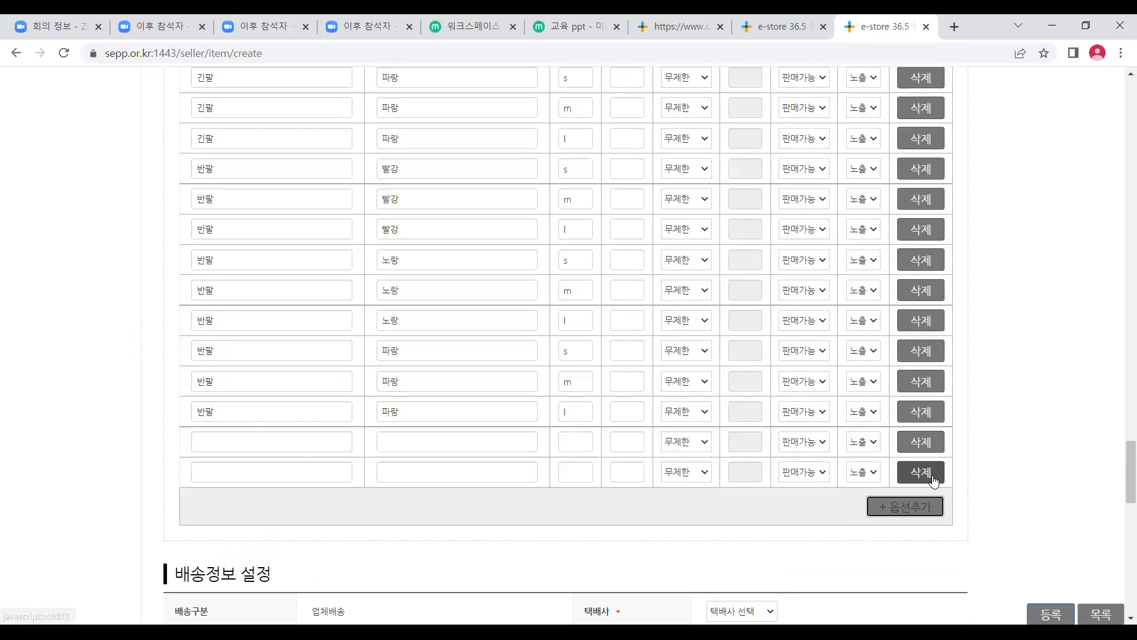
left_click(912, 513)
Enter 민소매 as the 상품구분 of all three new option rows.
left_click(295, 448)
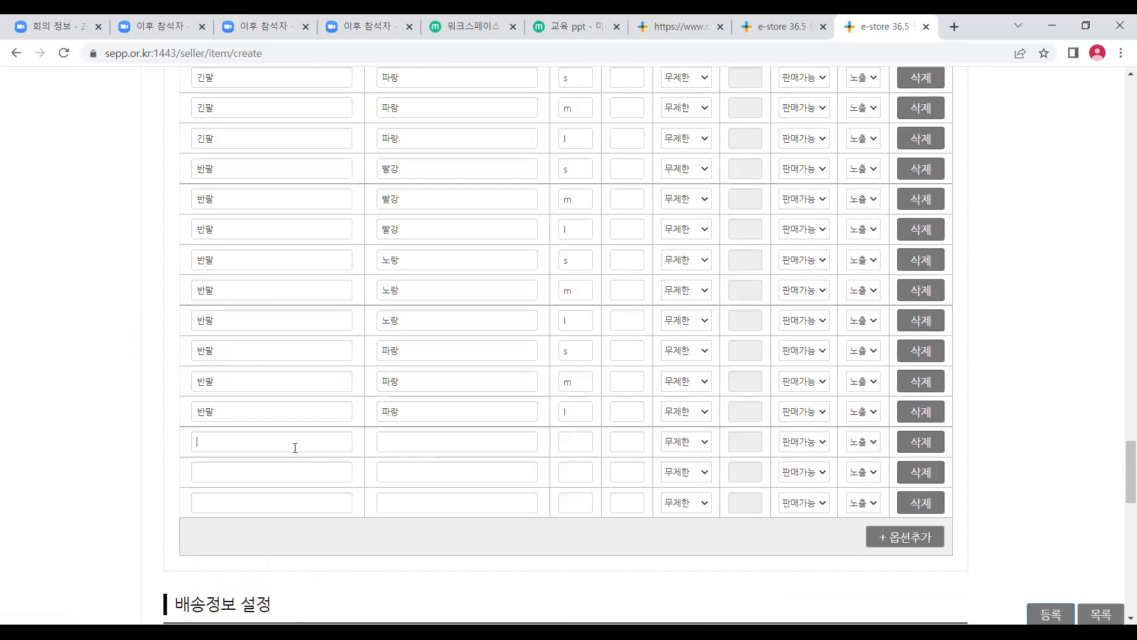
type("미")
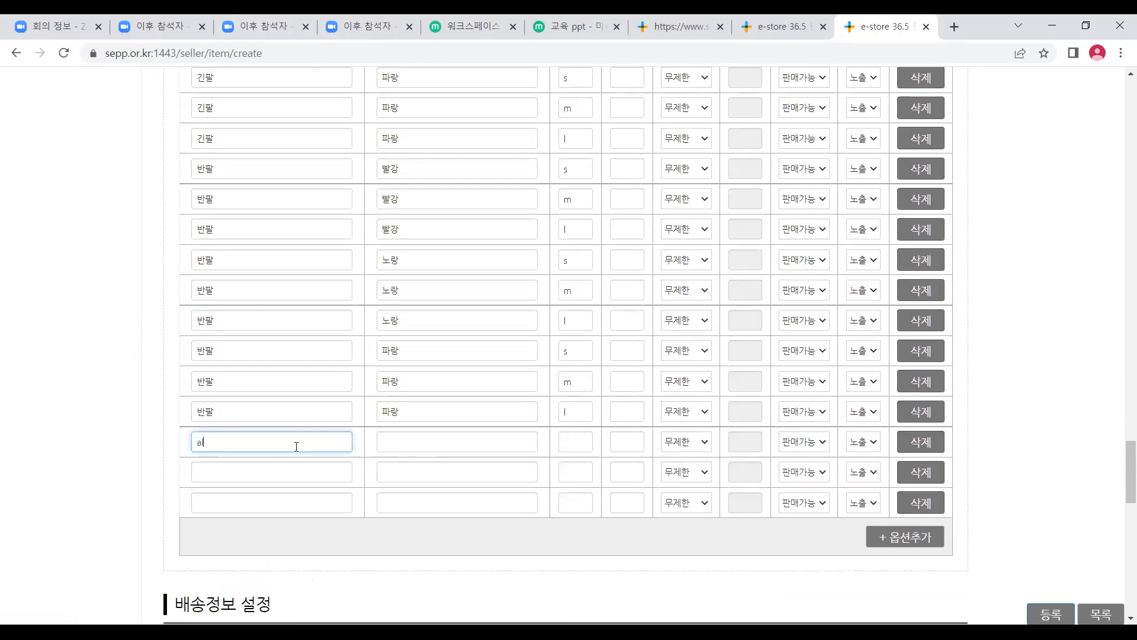
type("소매")
key("ctrl+a")
key("ctrl+c")
left_click(266, 472)
key("ctrl+v")
left_click(254, 500)
key("ctrl+v")
Fill in the 색상 of the three 민소매 rows with 노랑.
left_click(416, 448)
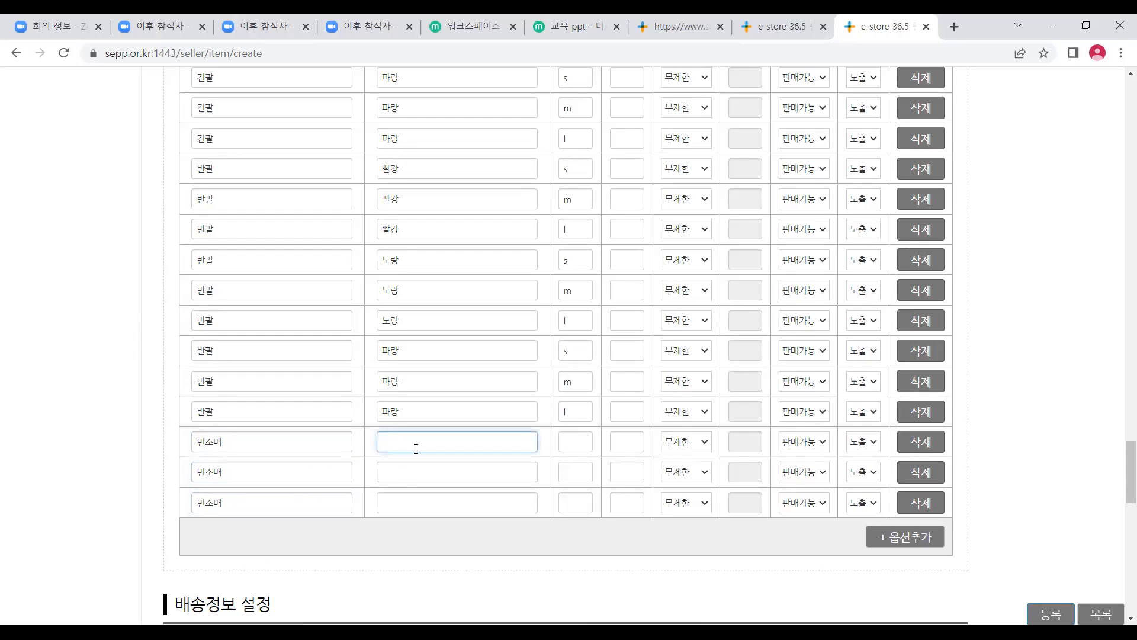
type("노랑")
key("ctrl+a")
key("ctrl+c")
left_click(414, 472)
key("ctrl+v")
left_click(406, 495)
left_click(488, 560)
Look over the option list and examine the 출고지 주소 and 반품/교환 주소 fields in the 배송정보 설정 section.
scroll(554, 395, "down", 4)
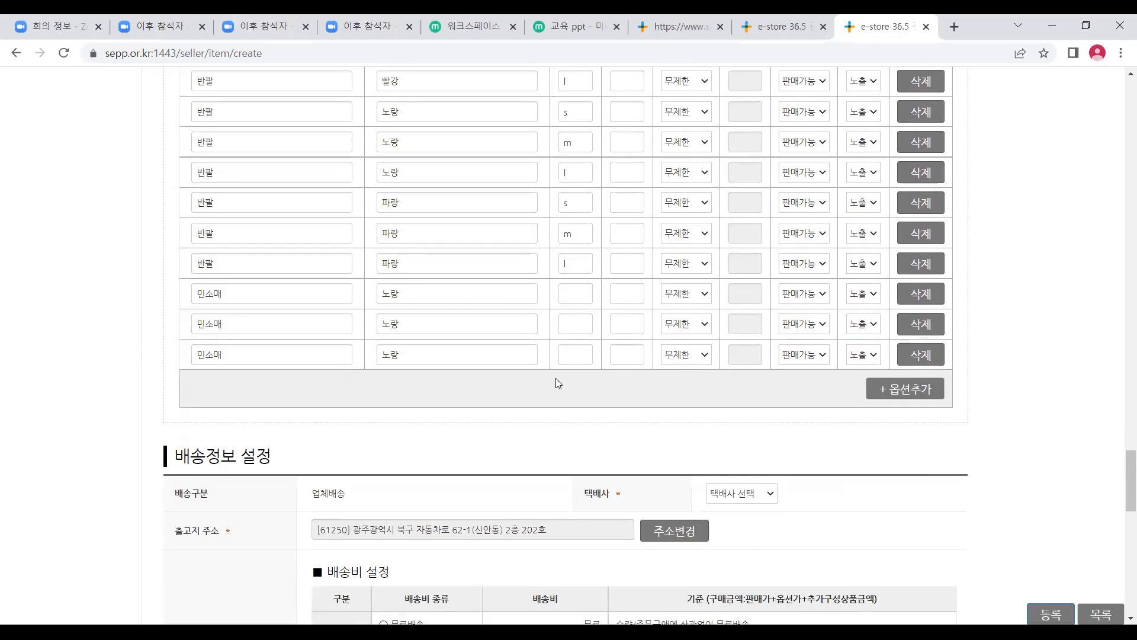
scroll(563, 379, "up", 7)
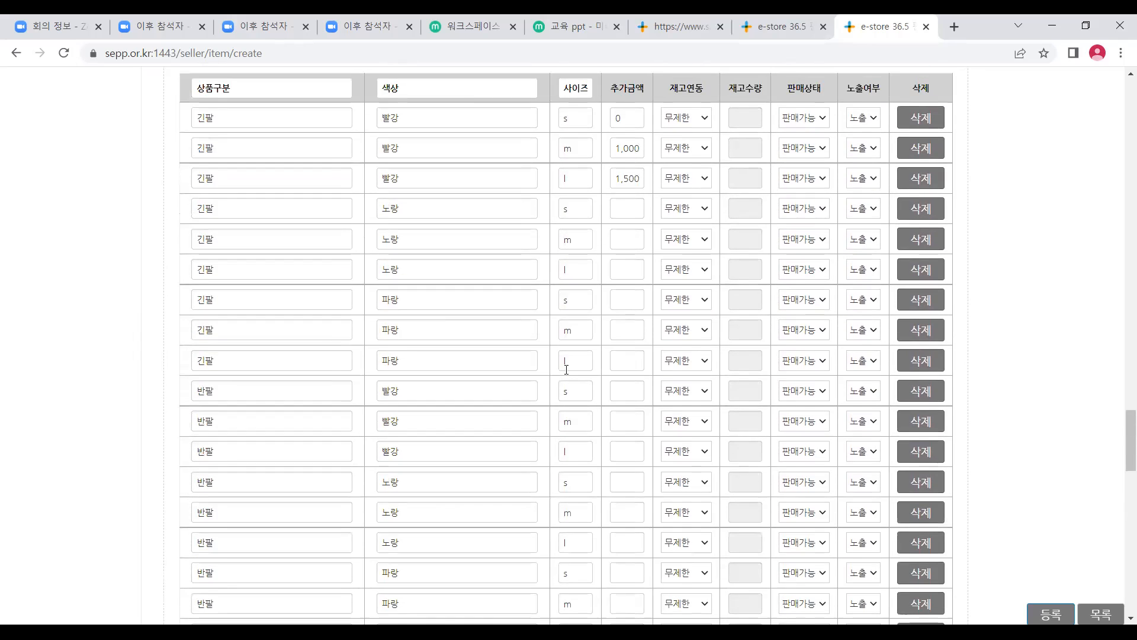
scroll(567, 369, "down", 15)
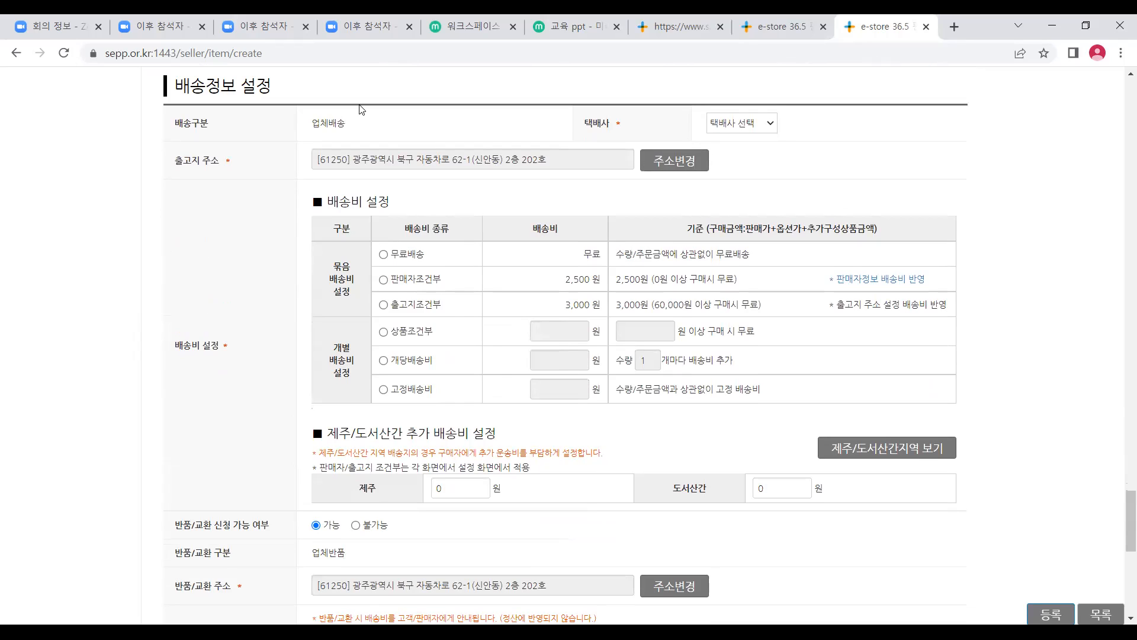
left_click_drag(176, 159, 211, 161)
left_click_drag(191, 585, 230, 586)
left_click(440, 567)
left_click_drag(405, 160, 487, 162)
left_click(565, 166)
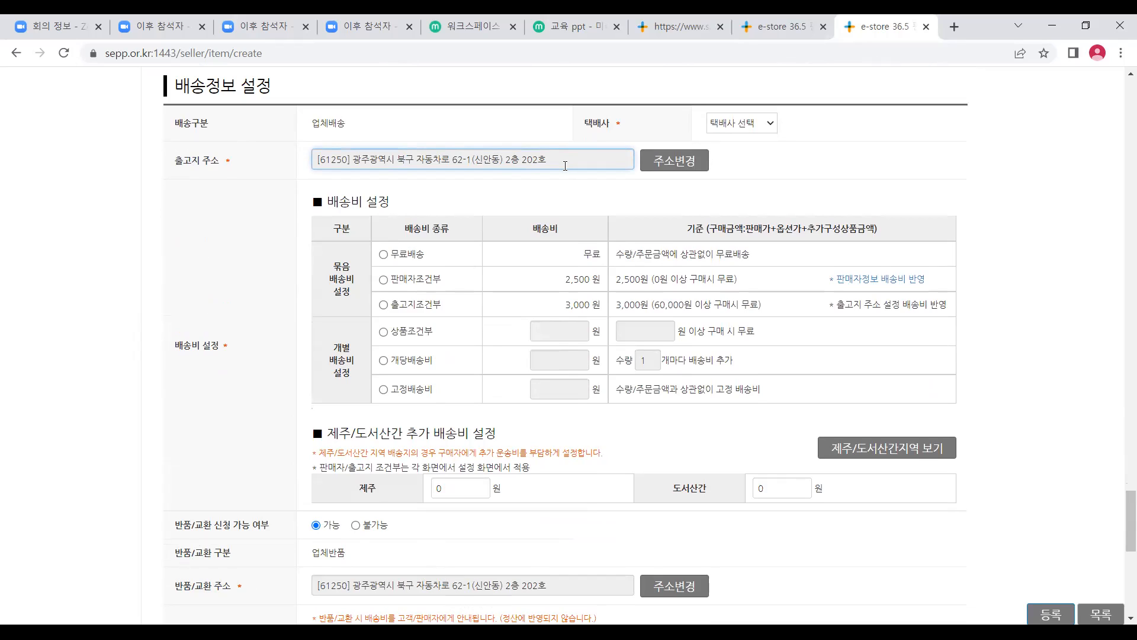
Open the address change for the shipping origin (출고지 주소) and check the delivery section.
left_click(675, 168)
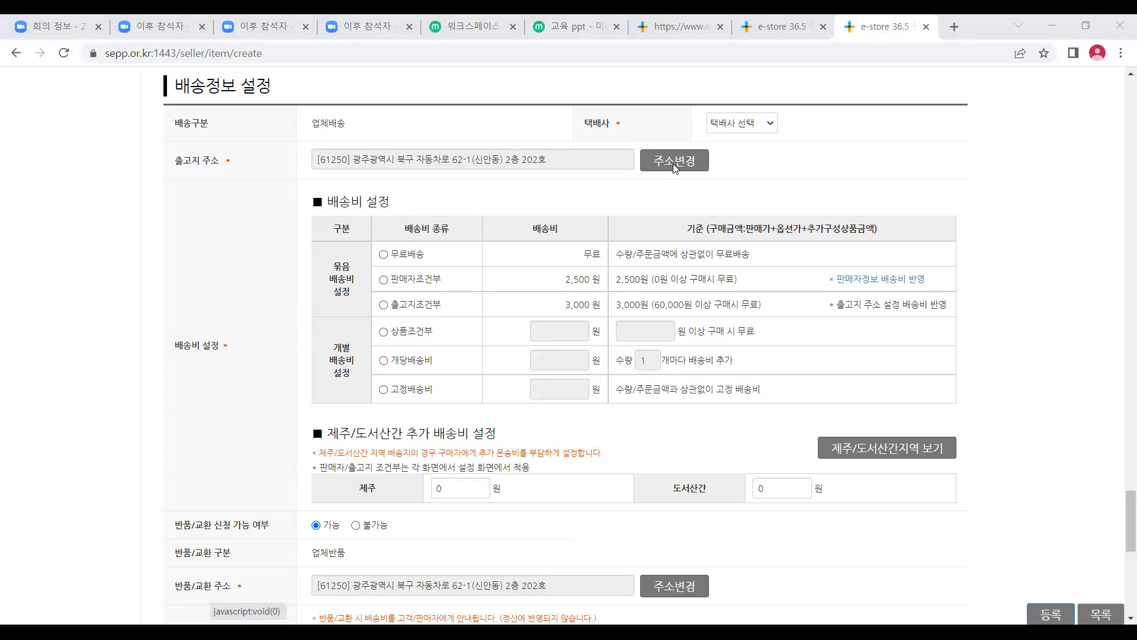
left_click(674, 167)
scroll(472, 261, "up", 1)
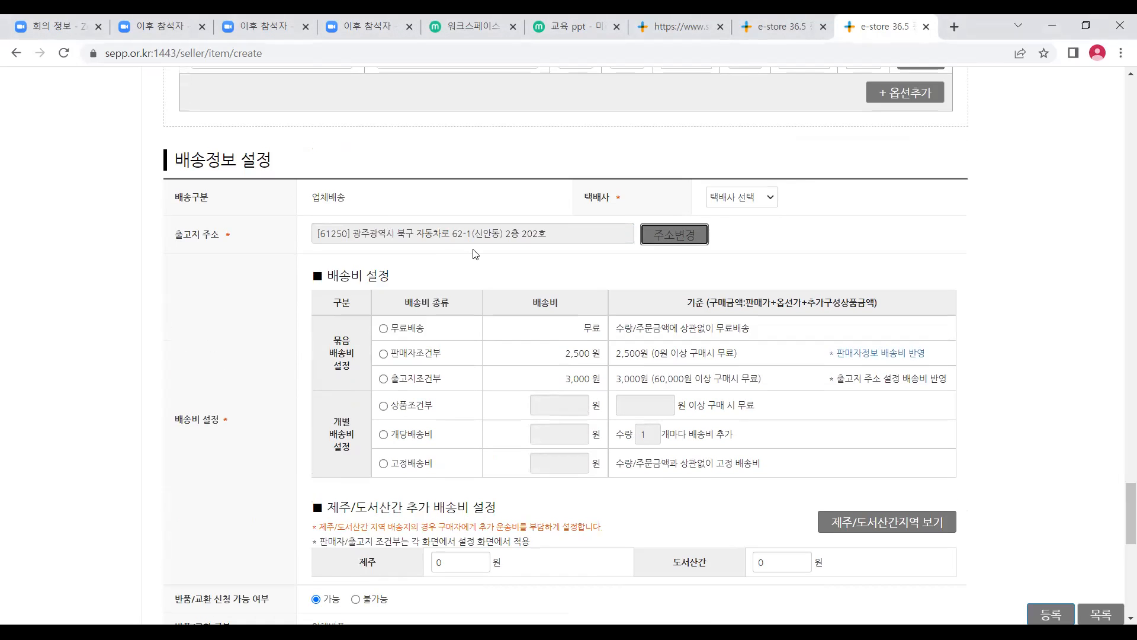
scroll(474, 254, "down", 1)
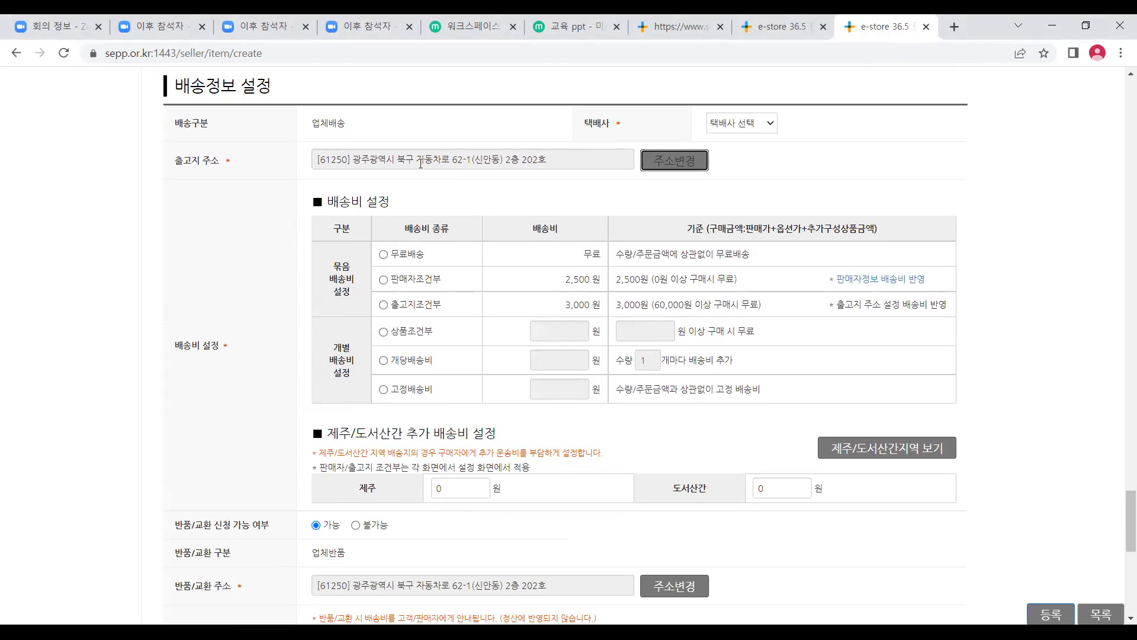
Choose a courier company for the required 택배사 setting.
left_click_drag(616, 130, 570, 125)
left_click(884, 132)
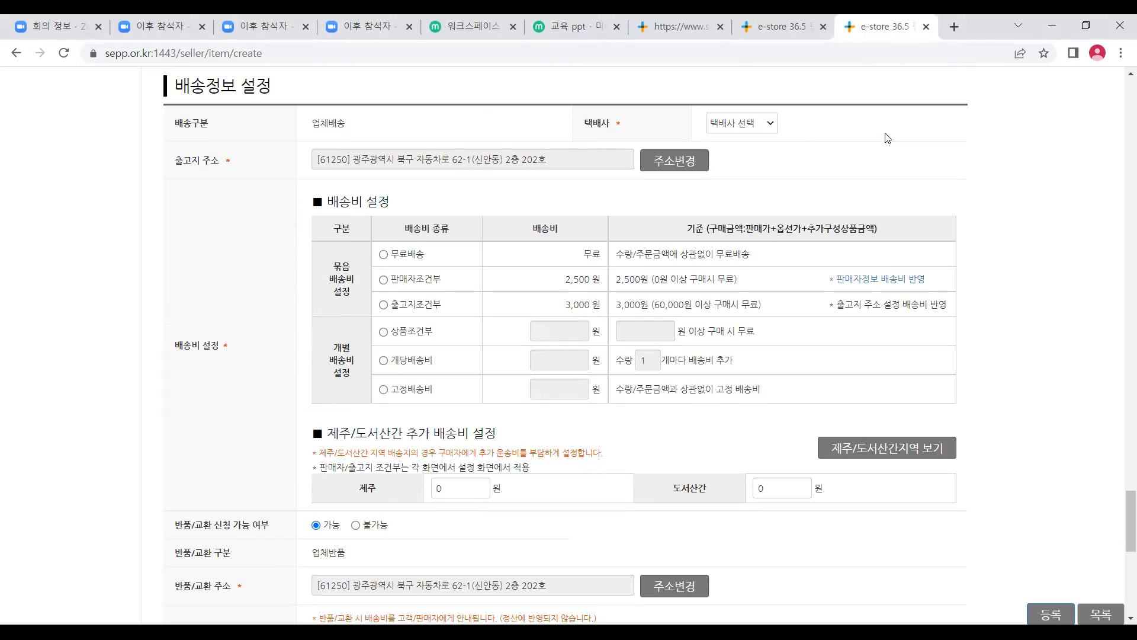
left_click(762, 124)
left_click(741, 184)
Set the product's shipping fee type to 판매자조건부 under the bundled shipping settings (묶음 배송비 설정).
scroll(398, 228, "down", 1)
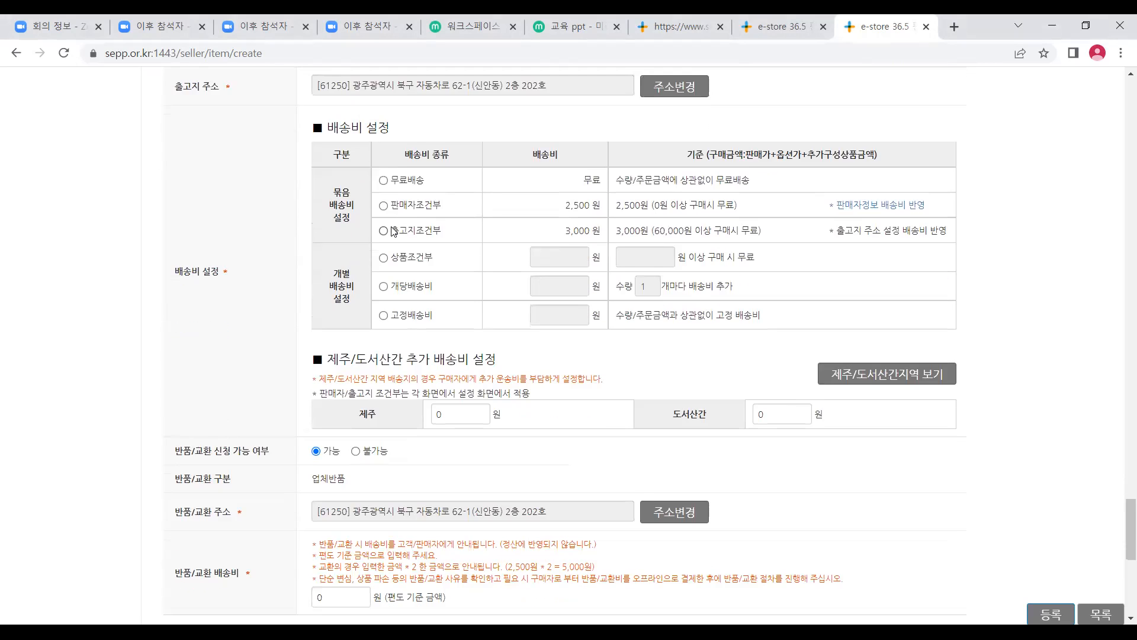
left_click_drag(220, 275, 159, 278)
left_click_drag(344, 191, 339, 245)
left_click(337, 303)
left_click(432, 210)
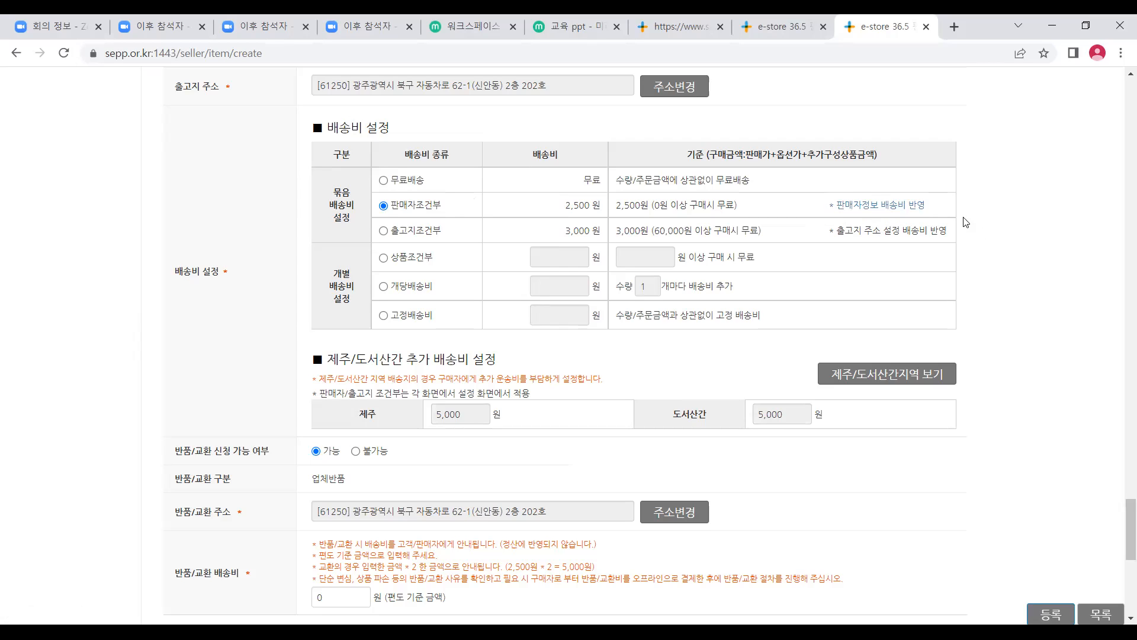
Open the seller information page linked from 판매자정보 배송비 반영 and examine its 조건부배송비 settings.
left_click(906, 207)
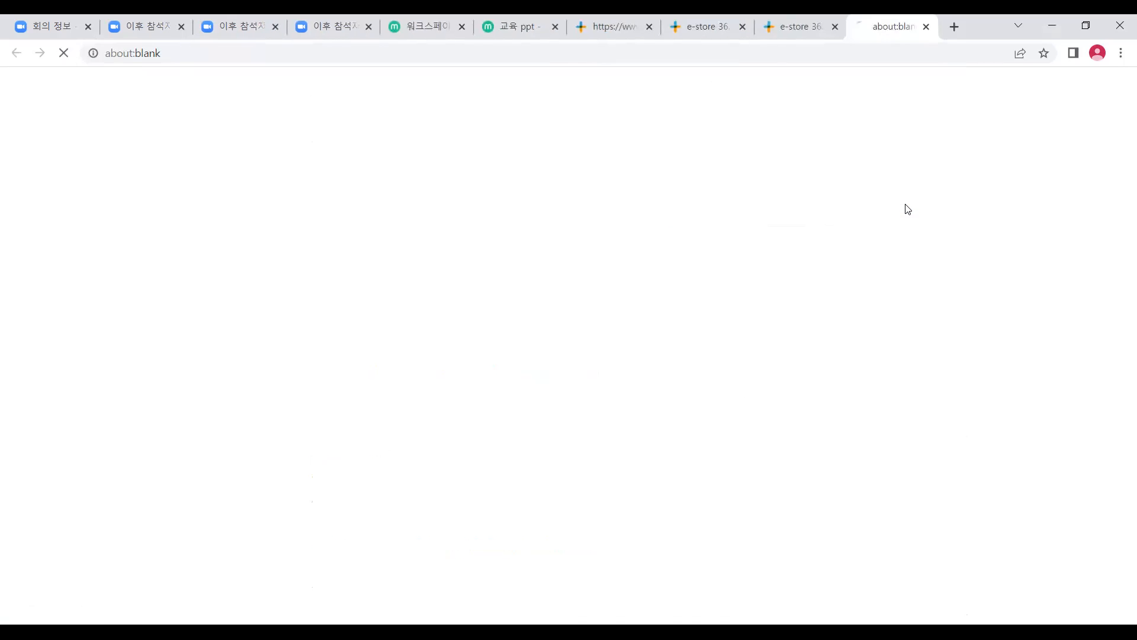
scroll(392, 178, "down", 1)
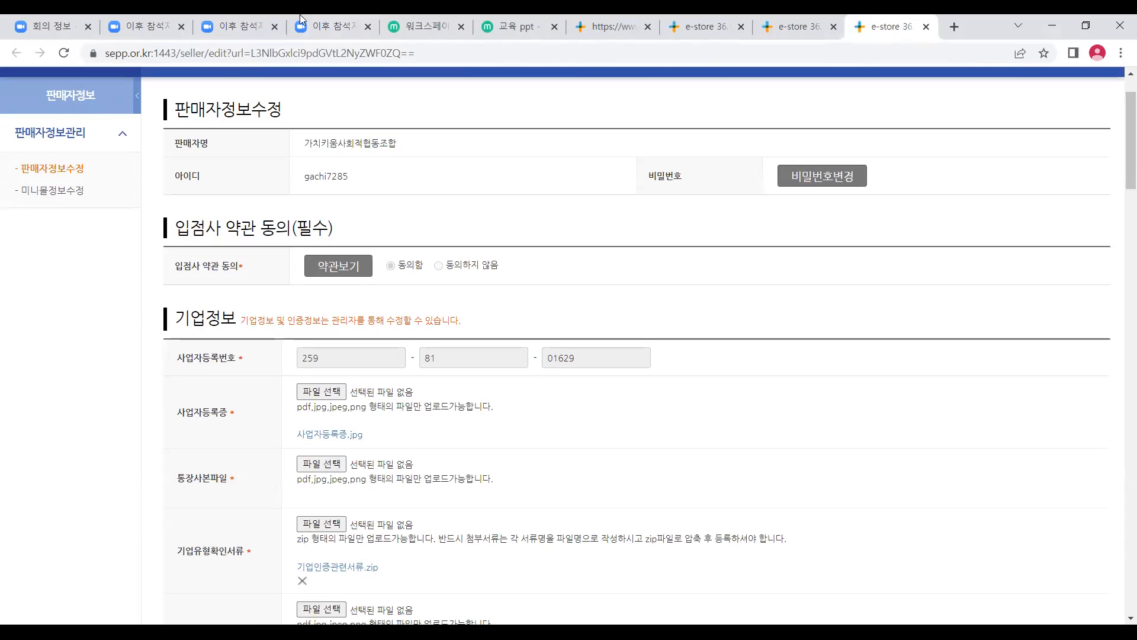
scroll(500, 340, "down", 15)
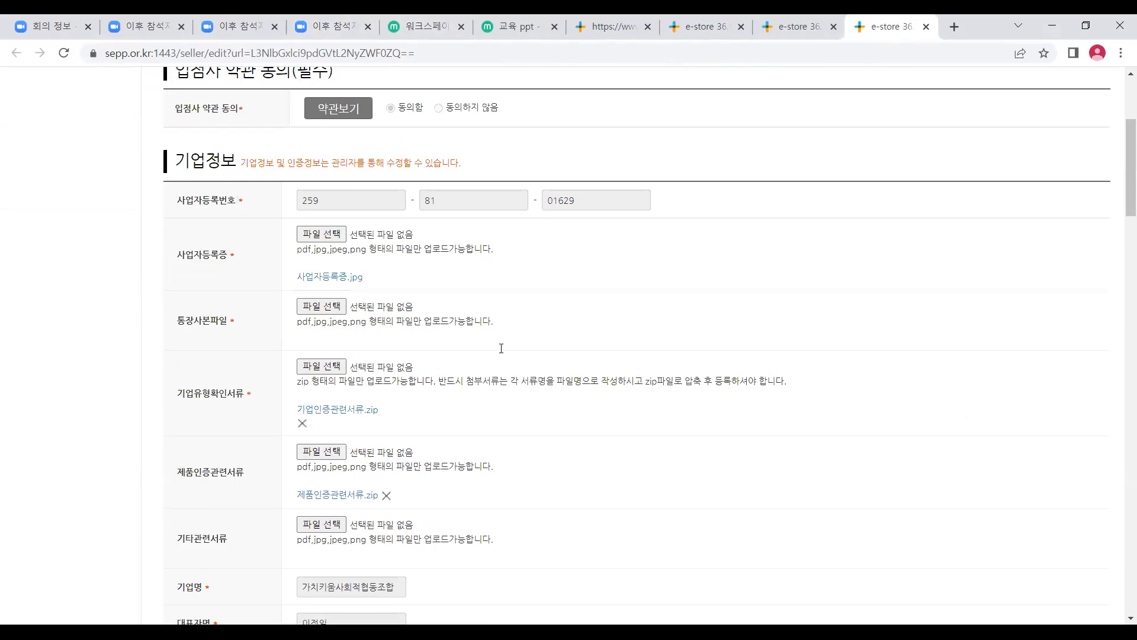
scroll(506, 337, "down", 20)
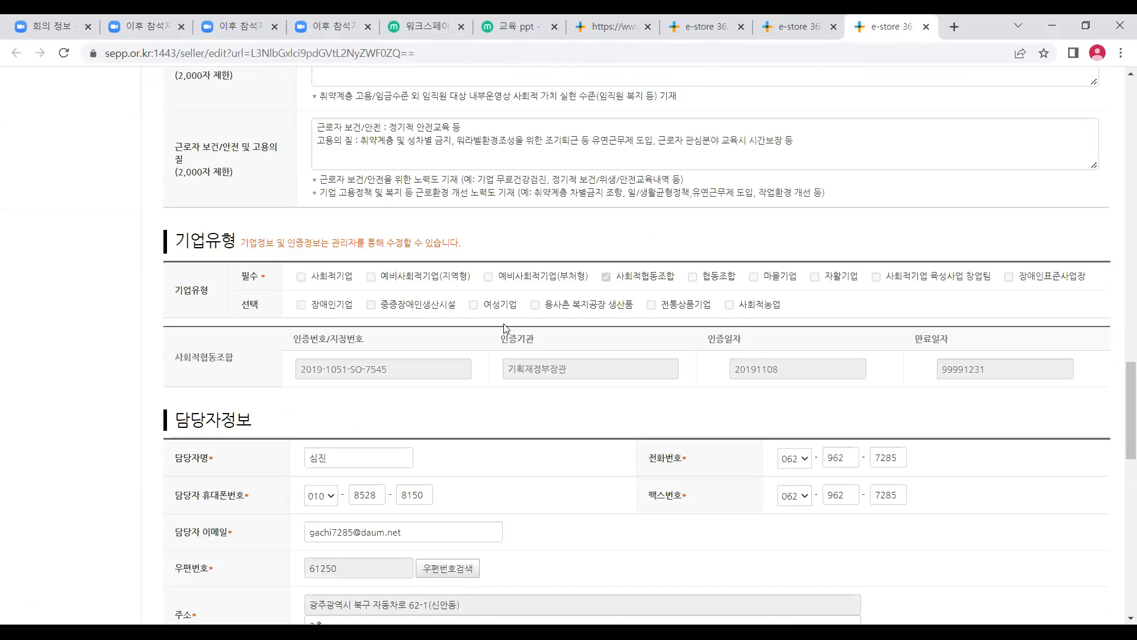
scroll(507, 326, "down", 9)
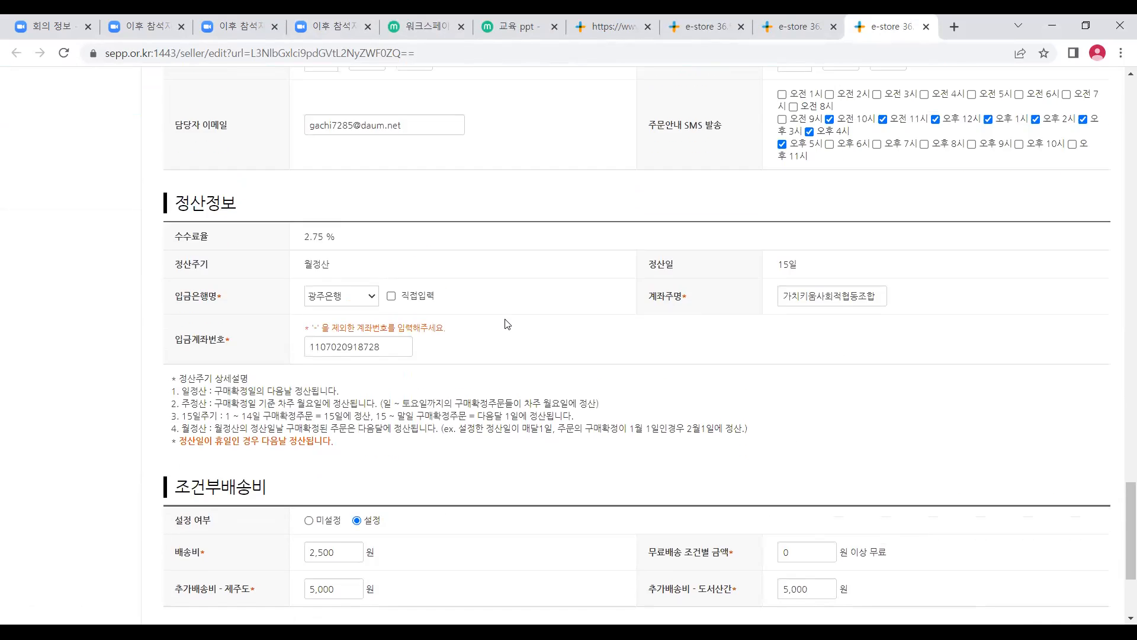
scroll(508, 324, "down", 1)
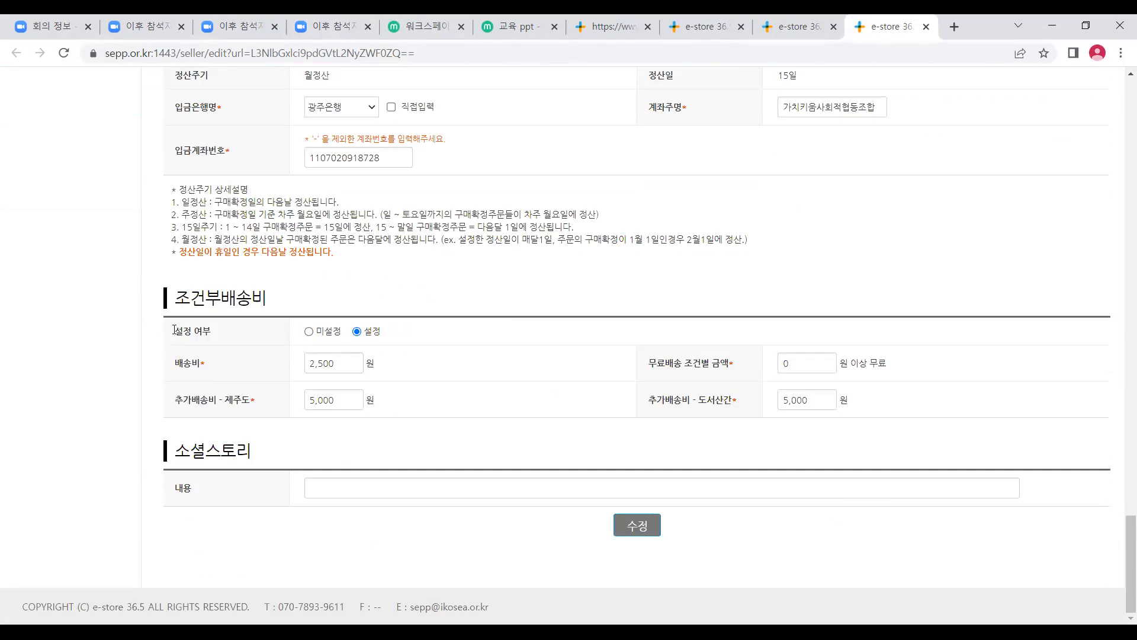
left_click_drag(204, 317, 424, 302)
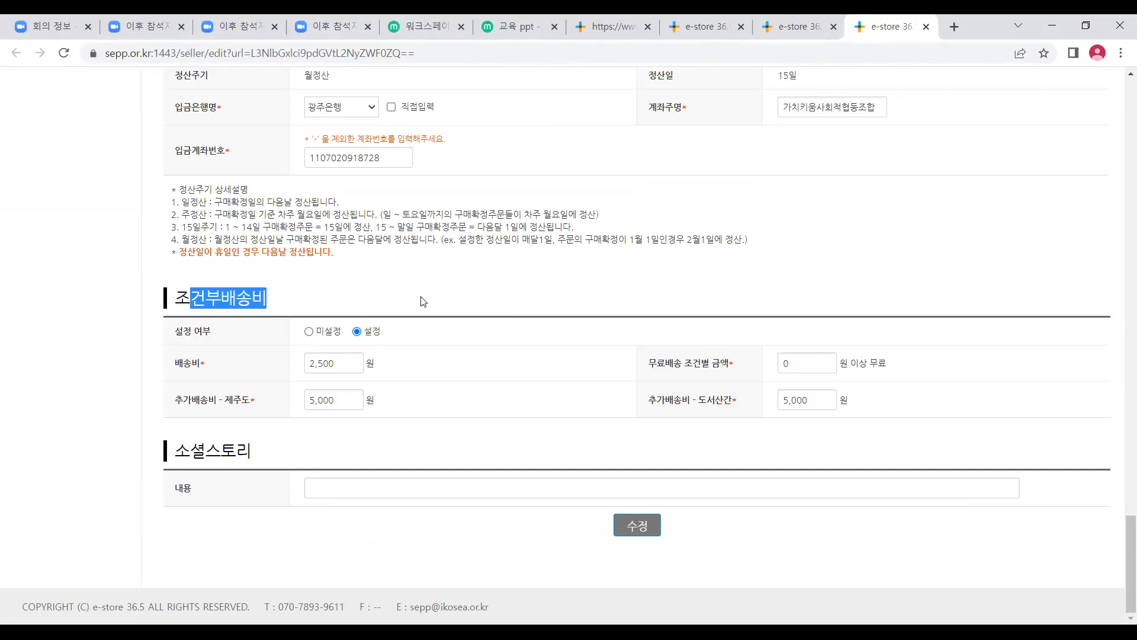
scroll(424, 302, "up", 3)
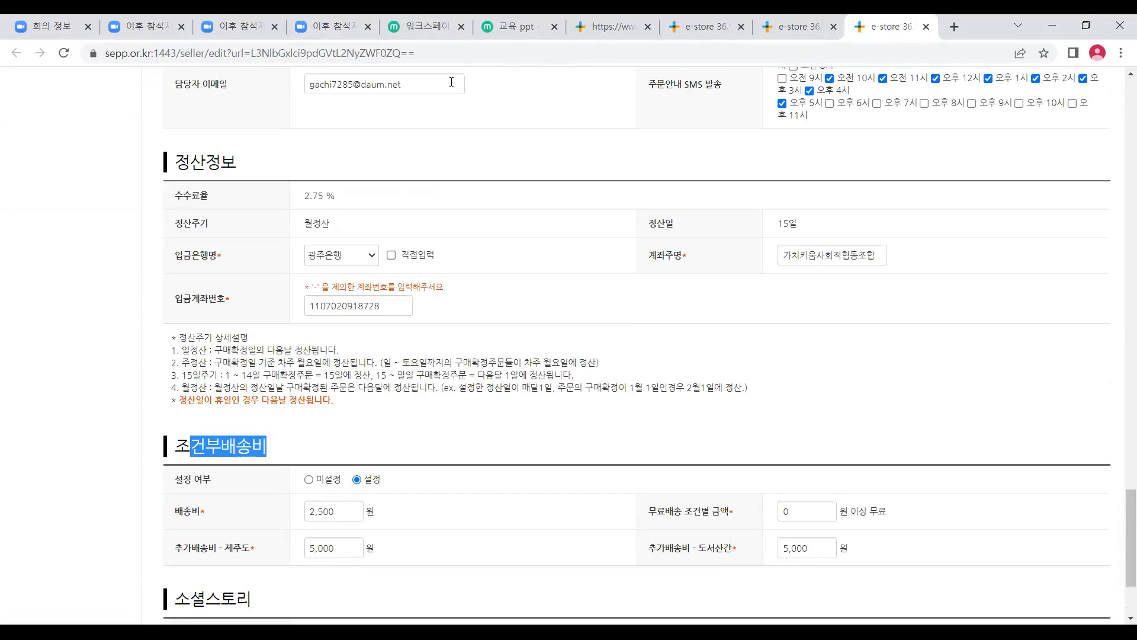
Return to the product form and try the individual shipping fee types 상품조건부, 개당배송비 and 고정배송비 before restoring 판매자조건부.
left_click(3, 188)
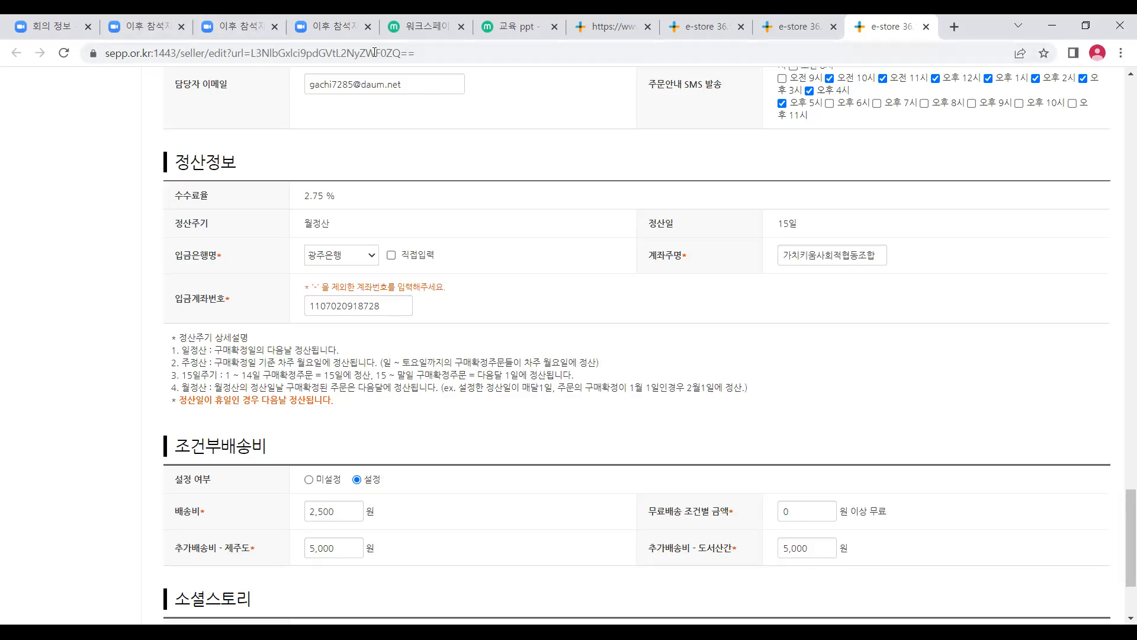
key("ctrl+shift+Tab")
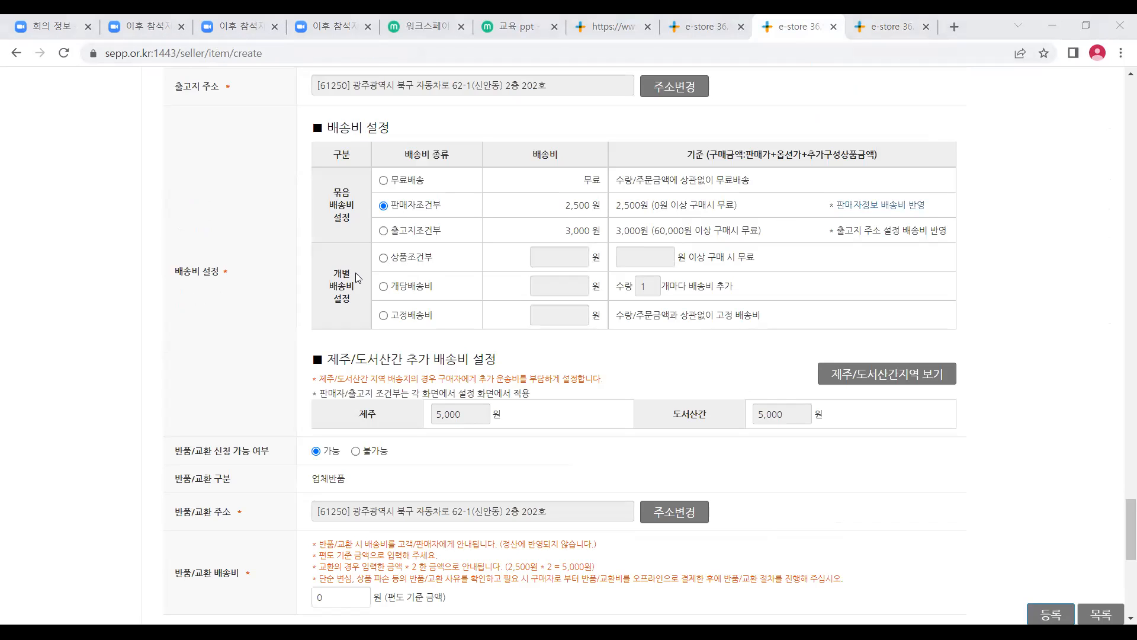
left_click(349, 321)
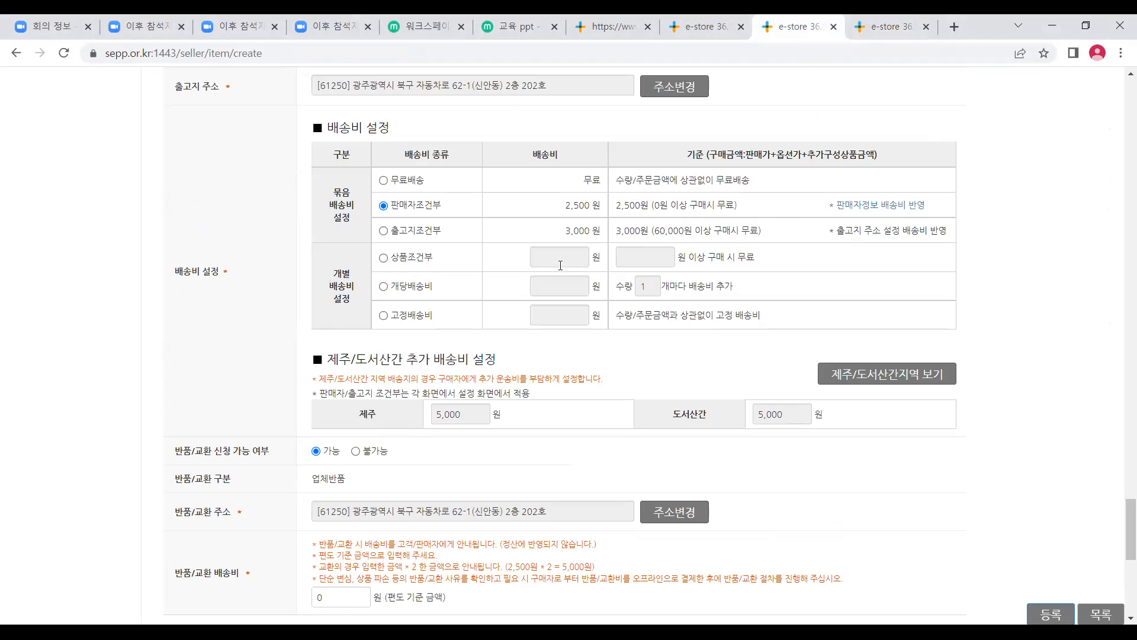
left_click(413, 288)
left_click(414, 315)
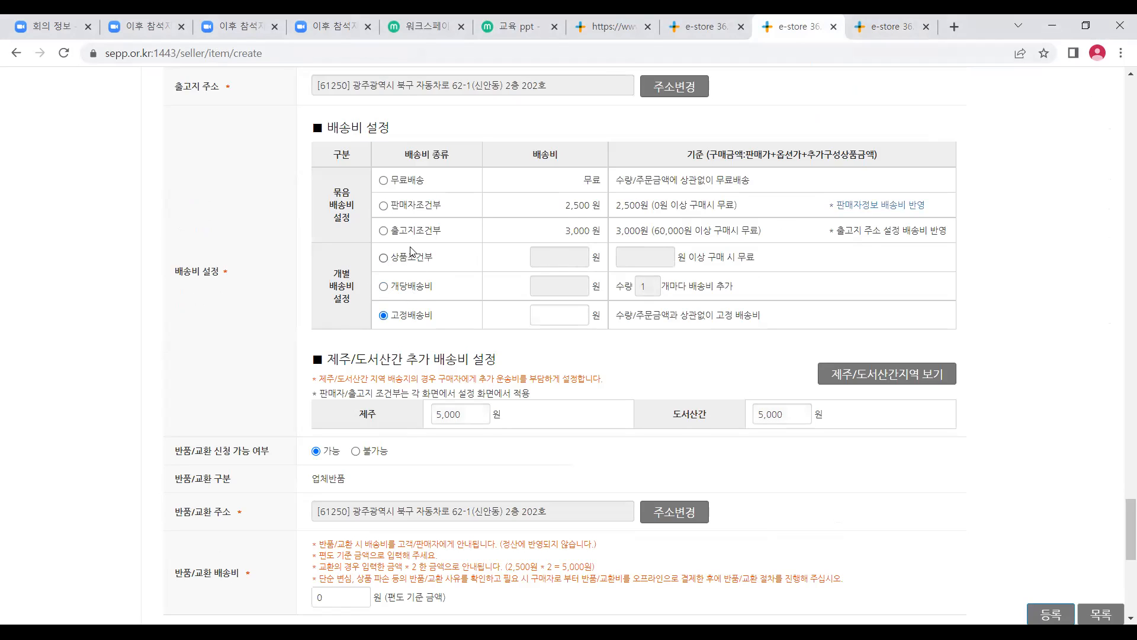
left_click(413, 259)
left_click(412, 287)
left_click(413, 315)
left_click(413, 259)
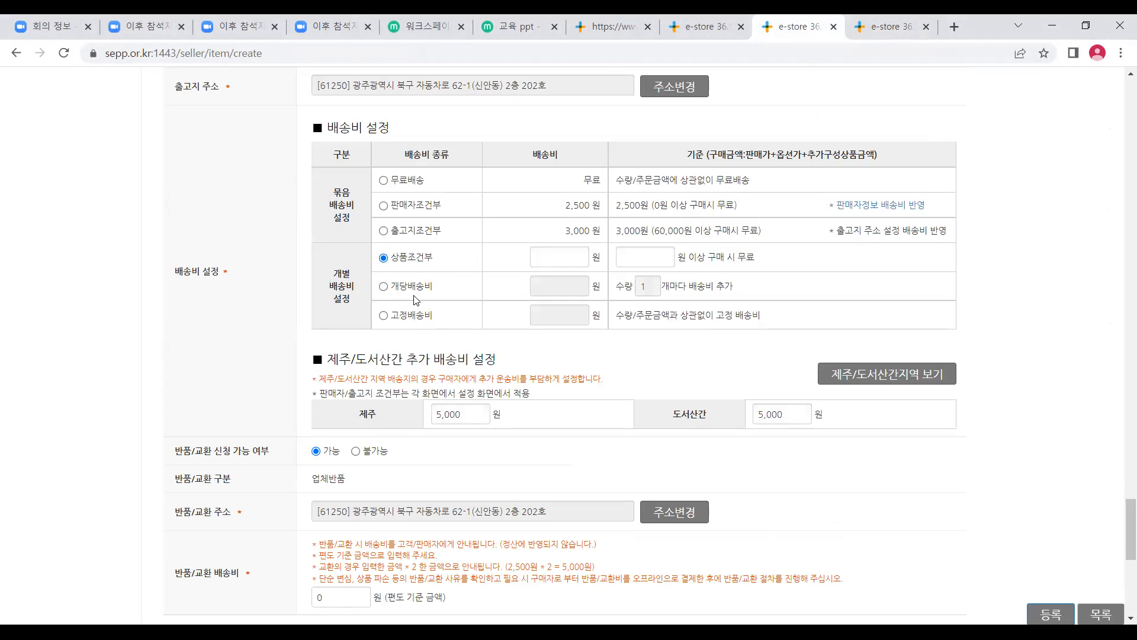
left_click(415, 317)
left_click(412, 287)
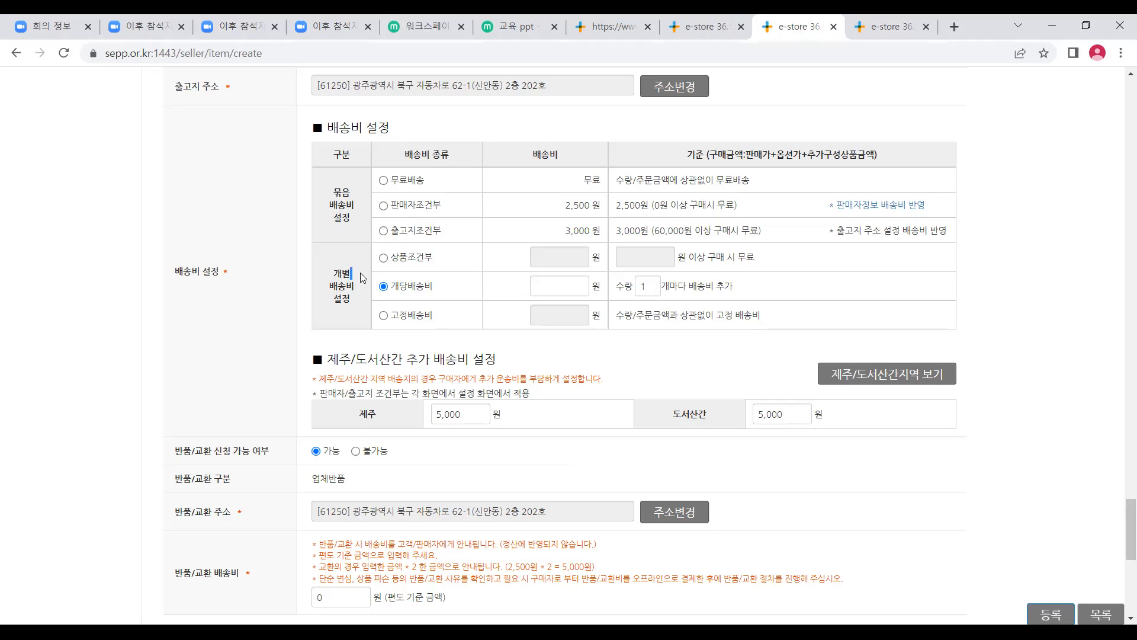
left_click(427, 316)
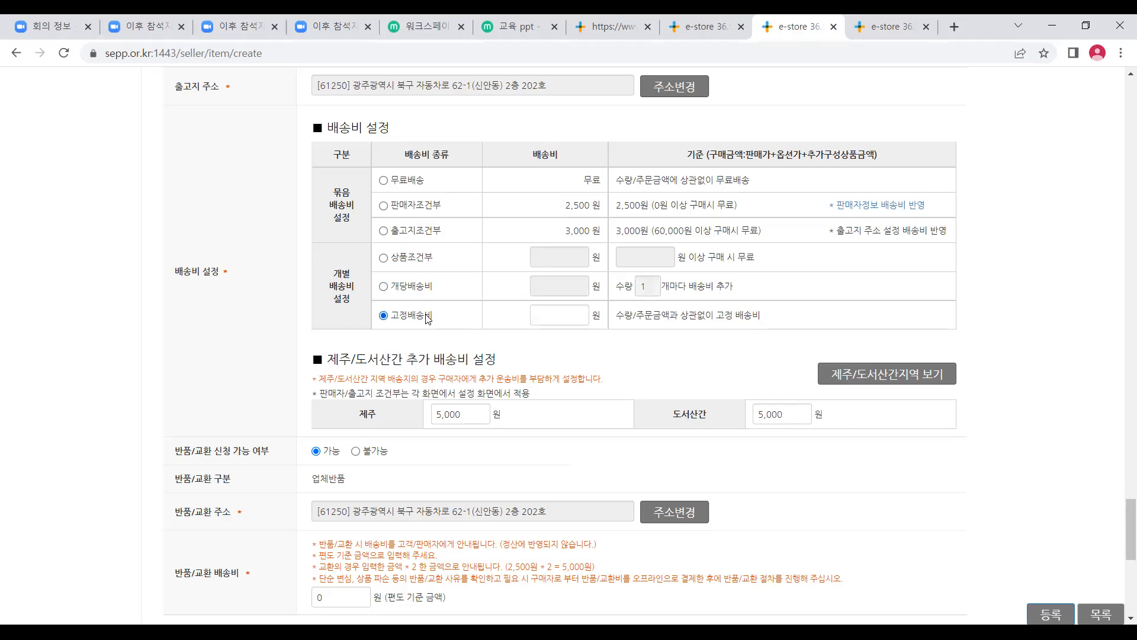
left_click(417, 208)
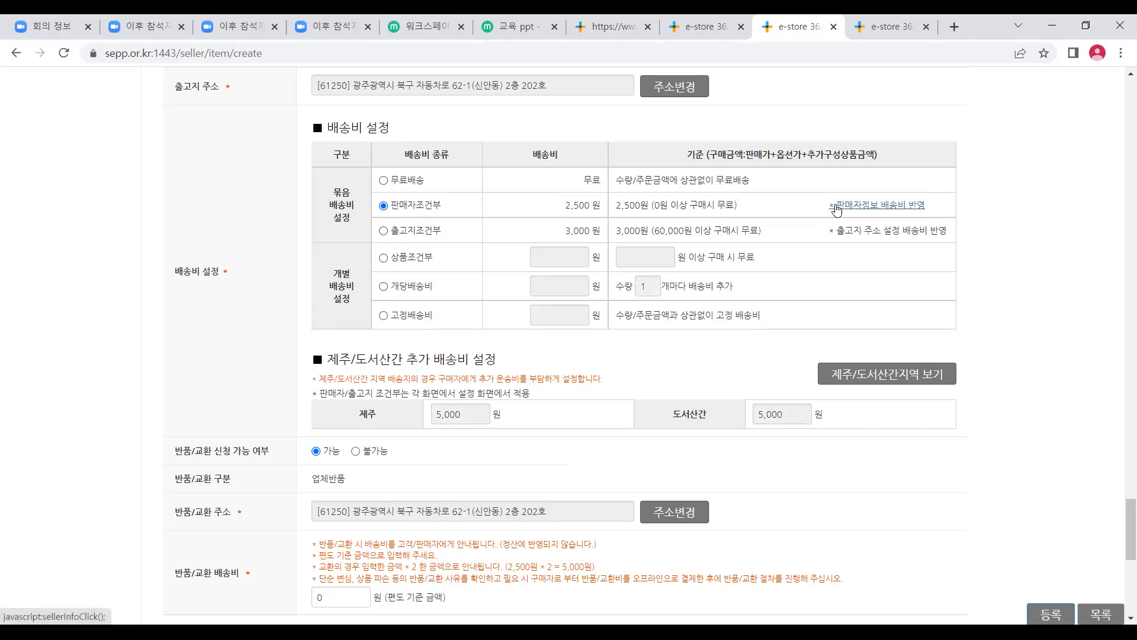
Compare the additional 제주/도서산간 shipping fees in the product form with the 조건부배송비 settings on the seller information page.
scroll(834, 207, "down", 1)
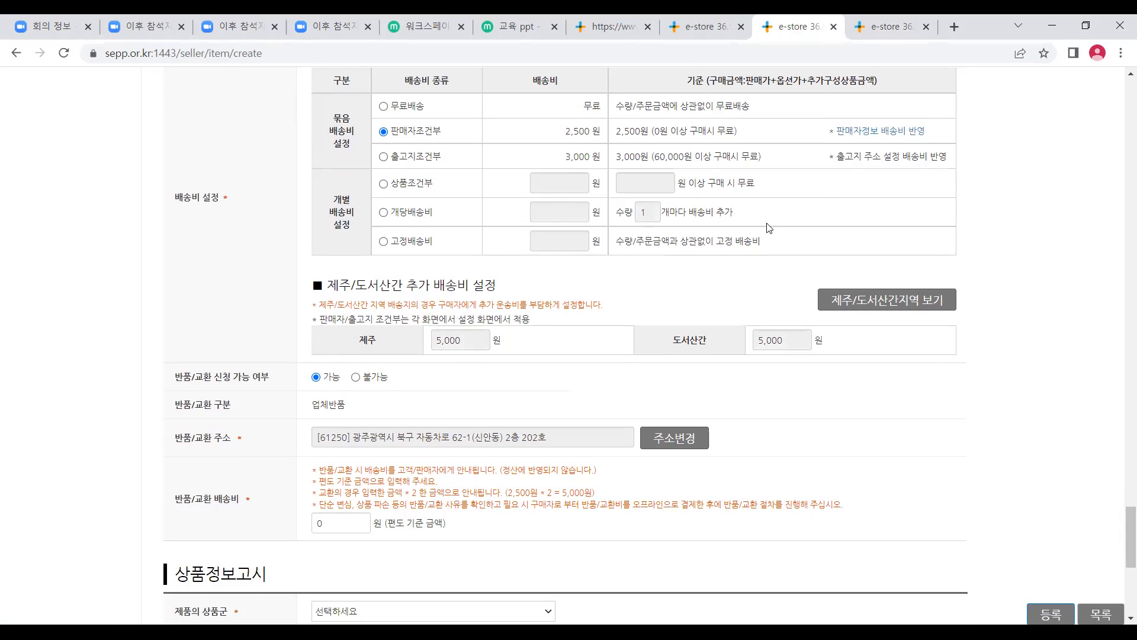
left_click(465, 341)
left_click(391, 365)
left_click_drag(724, 354, 656, 347)
left_click(712, 367)
left_click(898, 23)
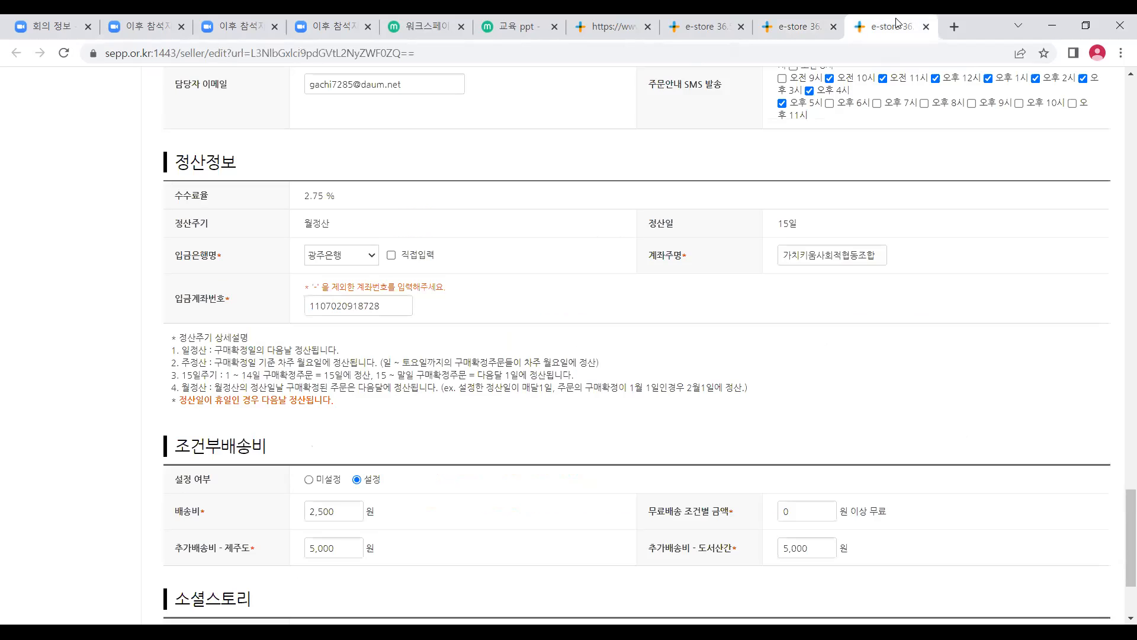
scroll(335, 368, "down", 3)
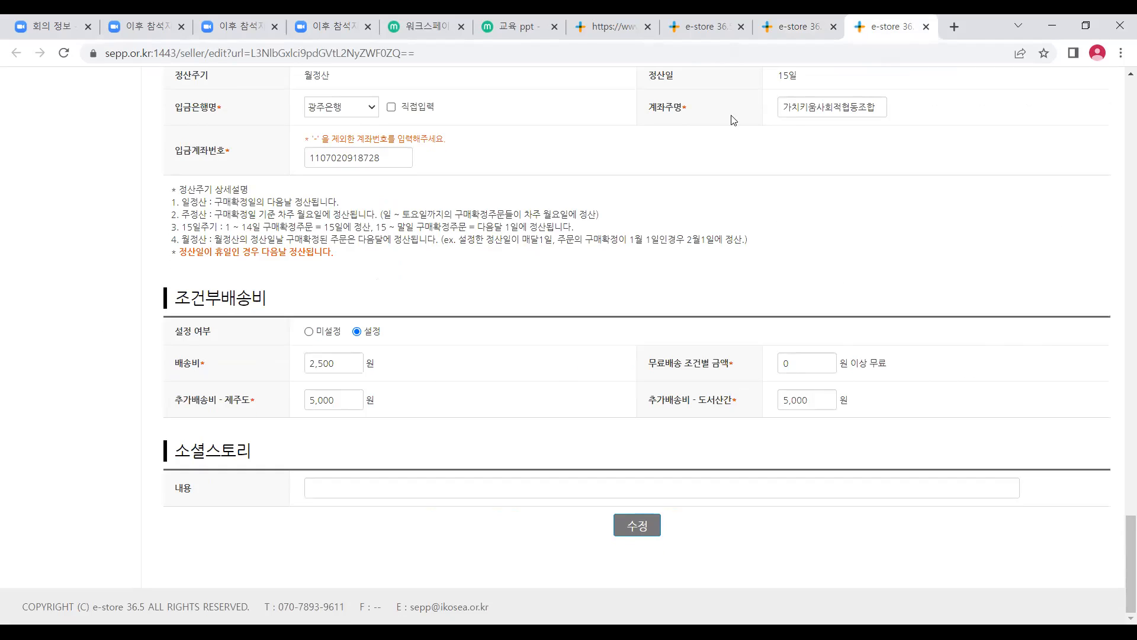
left_click(774, 33)
scroll(474, 415, "up", 2)
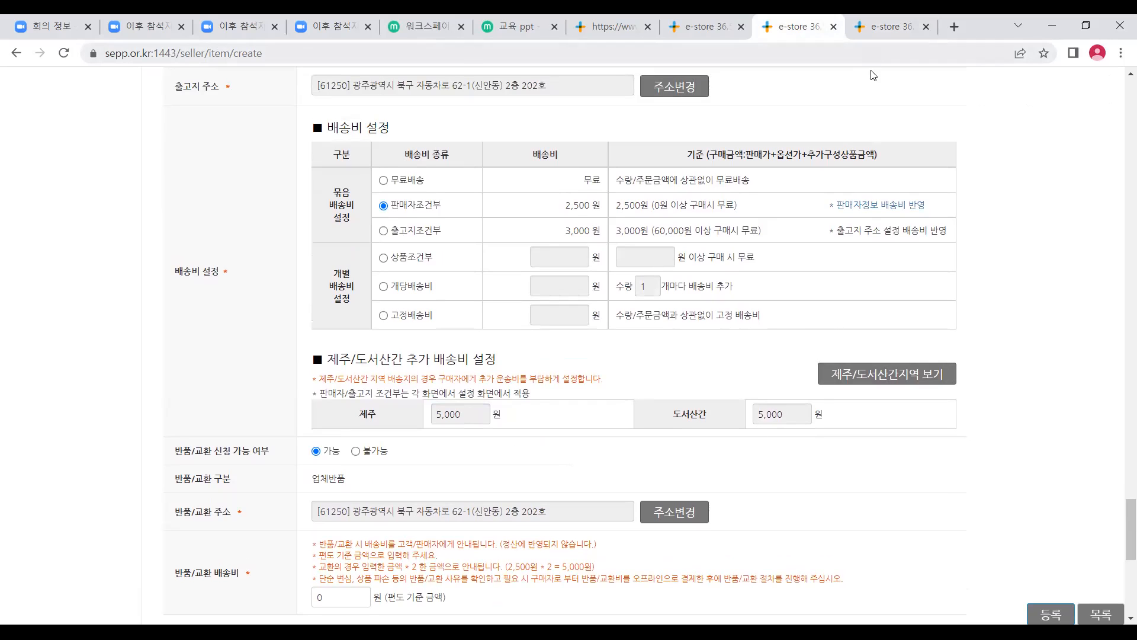
scroll(862, 142, "down", 2)
scroll(862, 142, "up", 2)
scroll(862, 139, "down", 2)
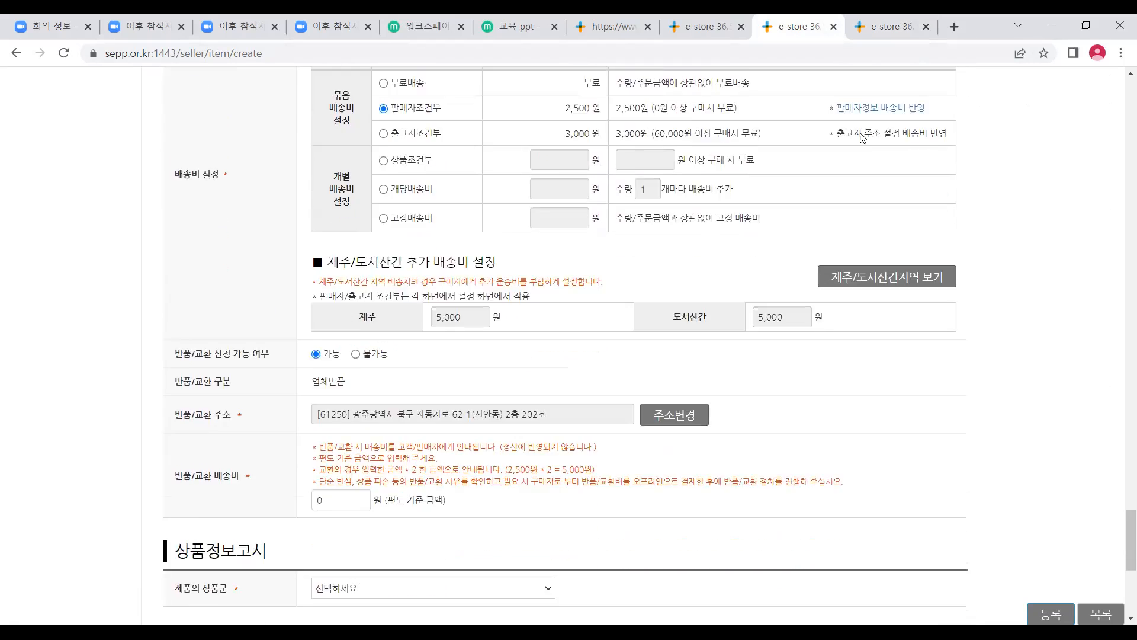
Examine the return/exchange settings, covering 신청 가능 여부, the return address and the one-way return shipping fee.
scroll(862, 138, "down", 2)
left_click_drag(211, 156, 252, 158)
left_click(248, 186)
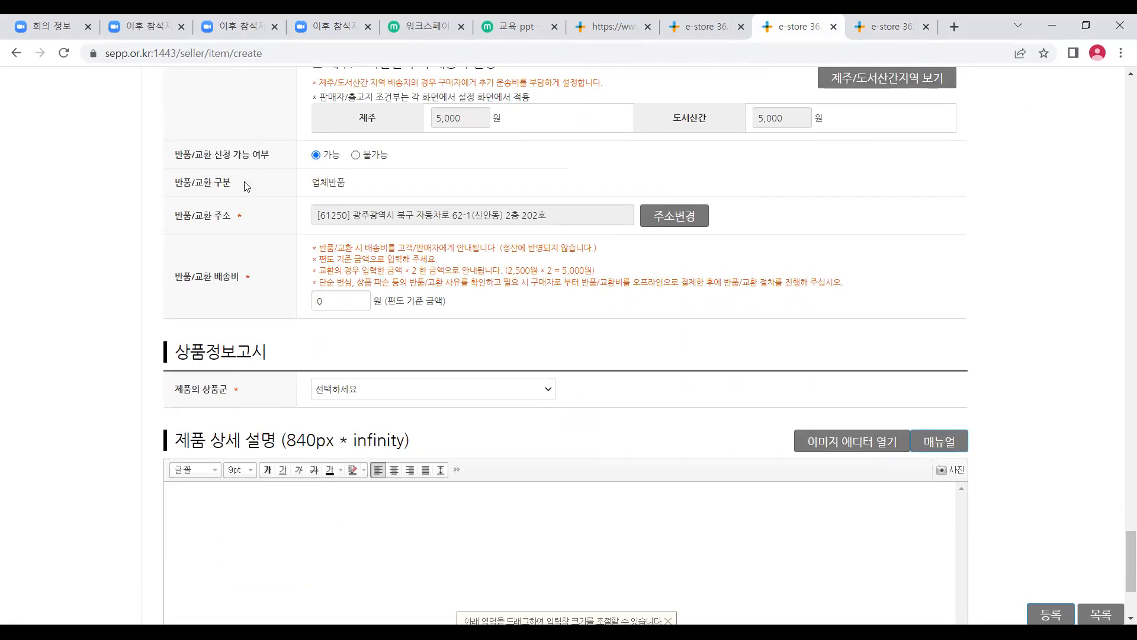
left_click(356, 155)
left_click(333, 158)
left_click_drag(174, 220, 231, 224)
left_click(219, 274)
left_click_drag(274, 286, 171, 297)
left_click(182, 325)
left_click(322, 309)
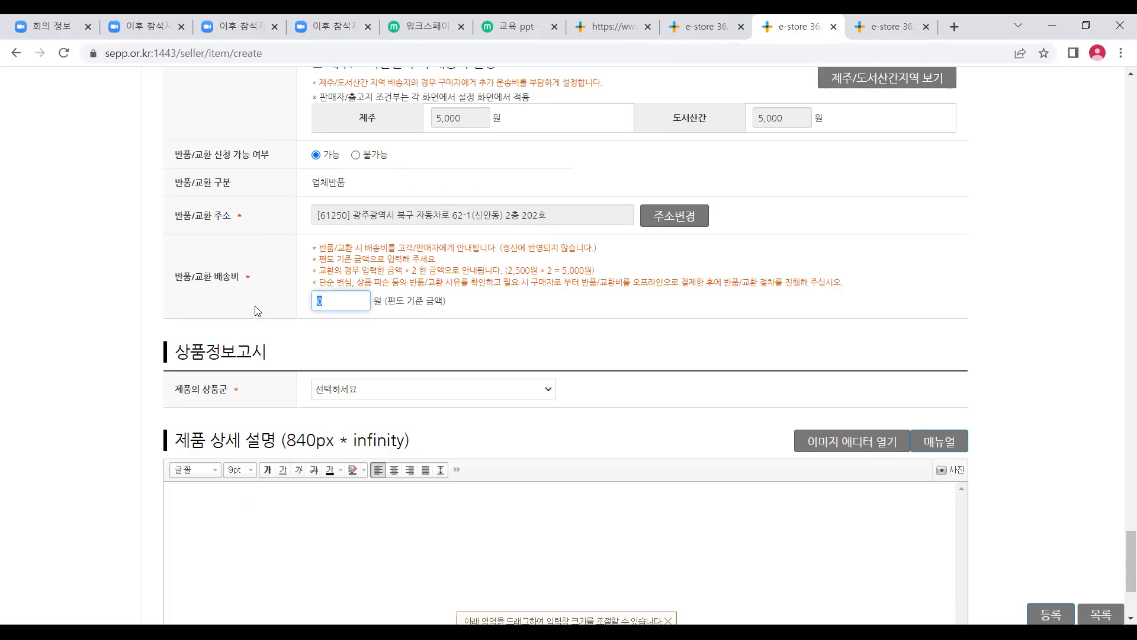
left_click_drag(388, 301, 444, 312)
left_click(483, 320)
scroll(474, 329, "up", 1)
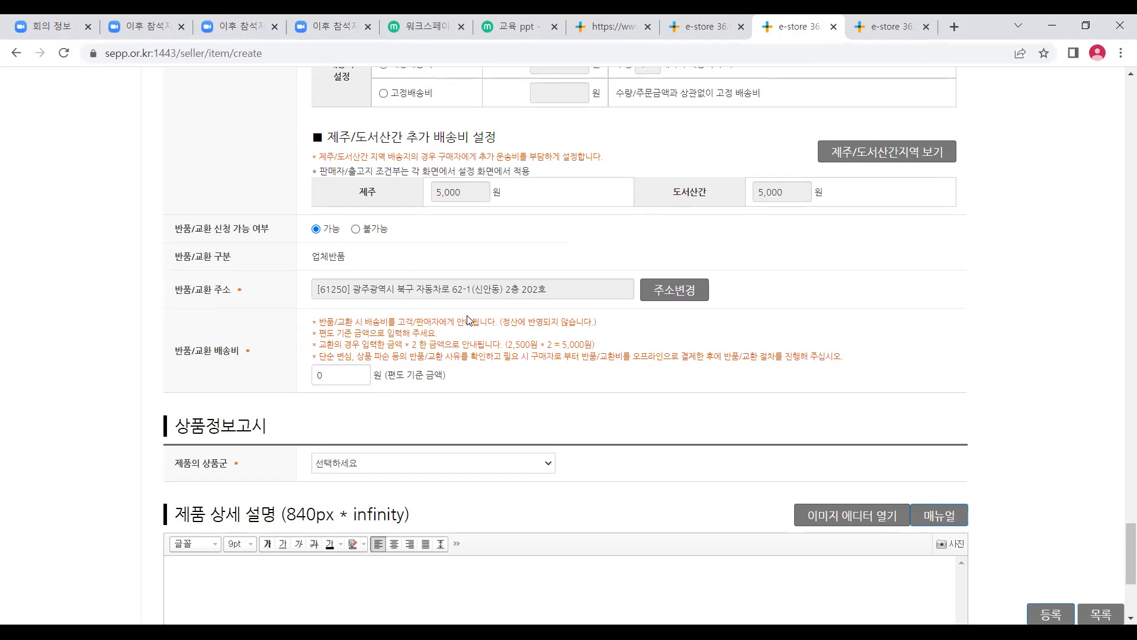
Set the one-way return/exchange shipping fee (반품/교환 배송비) to 8,000원.
left_click_drag(338, 376, 289, 380)
left_click(613, 421)
left_click_drag(356, 378, 172, 392)
type("4000")
left_click(407, 402)
left_click(361, 378)
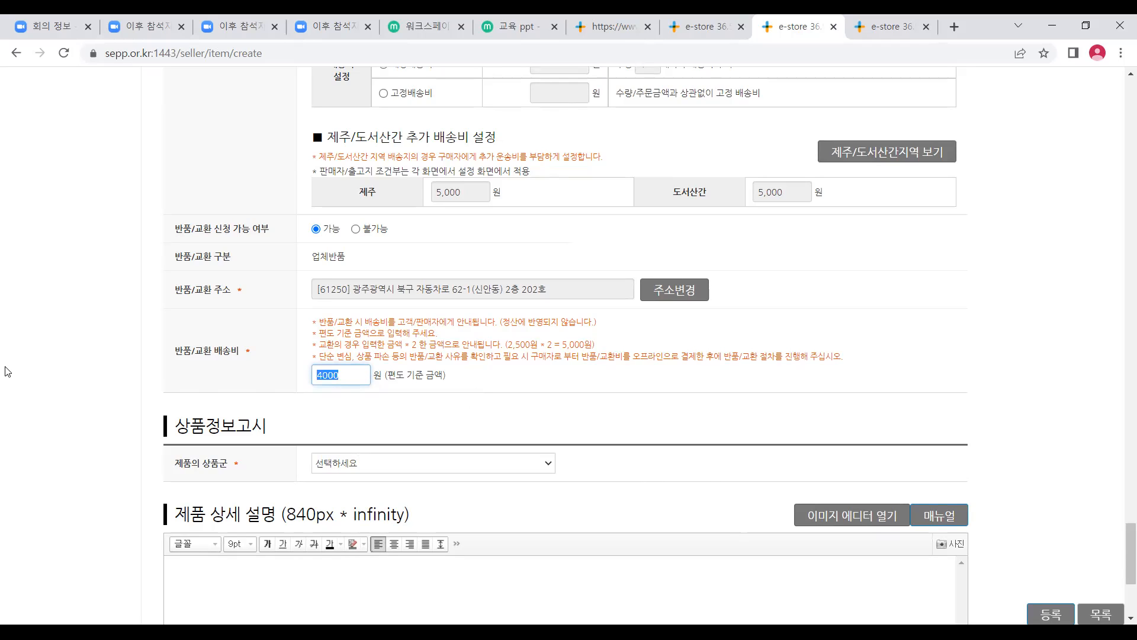
type("800")
left_click(540, 420)
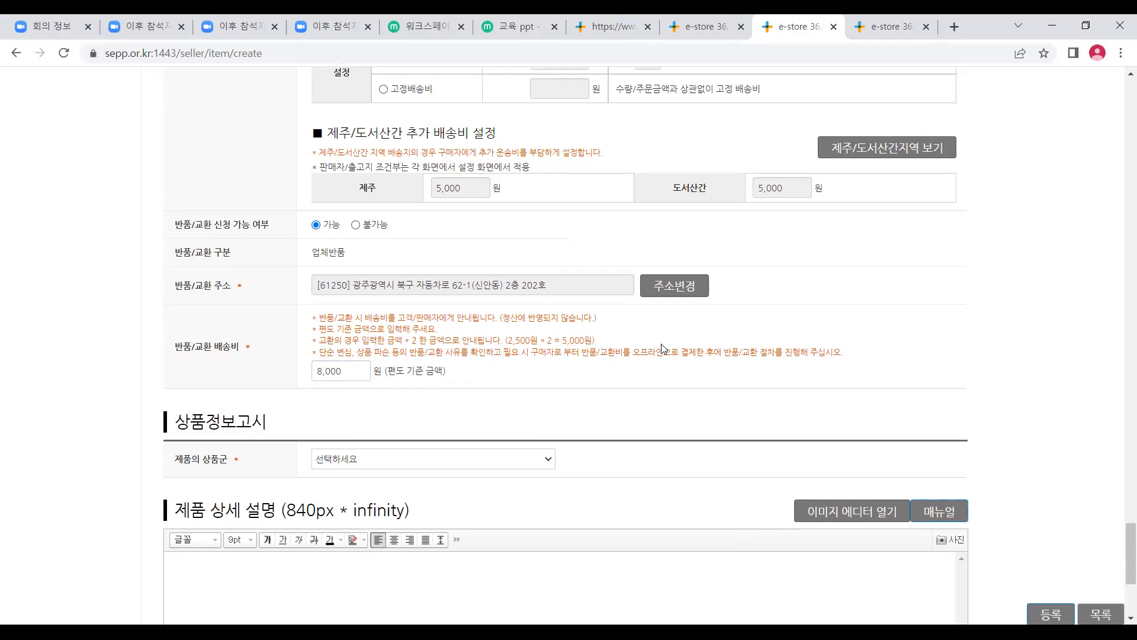
Set the product group (제품의 상품군) under 상품정보고시 to 가공식품.
scroll(681, 345, "down", 4)
scroll(685, 323, "down", 1)
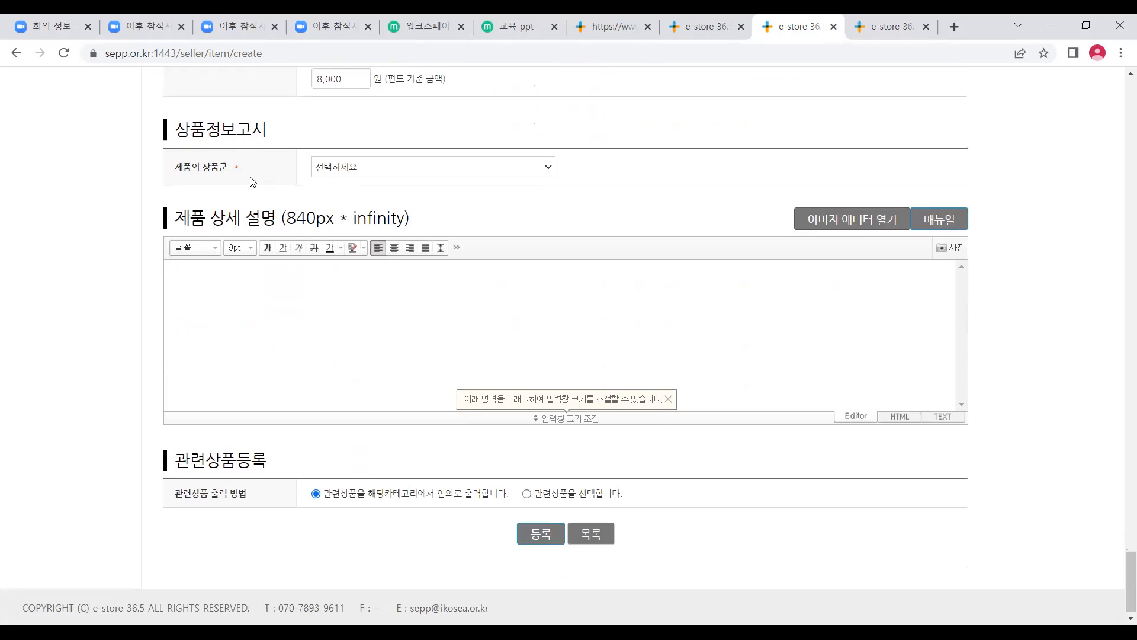
left_click(382, 168)
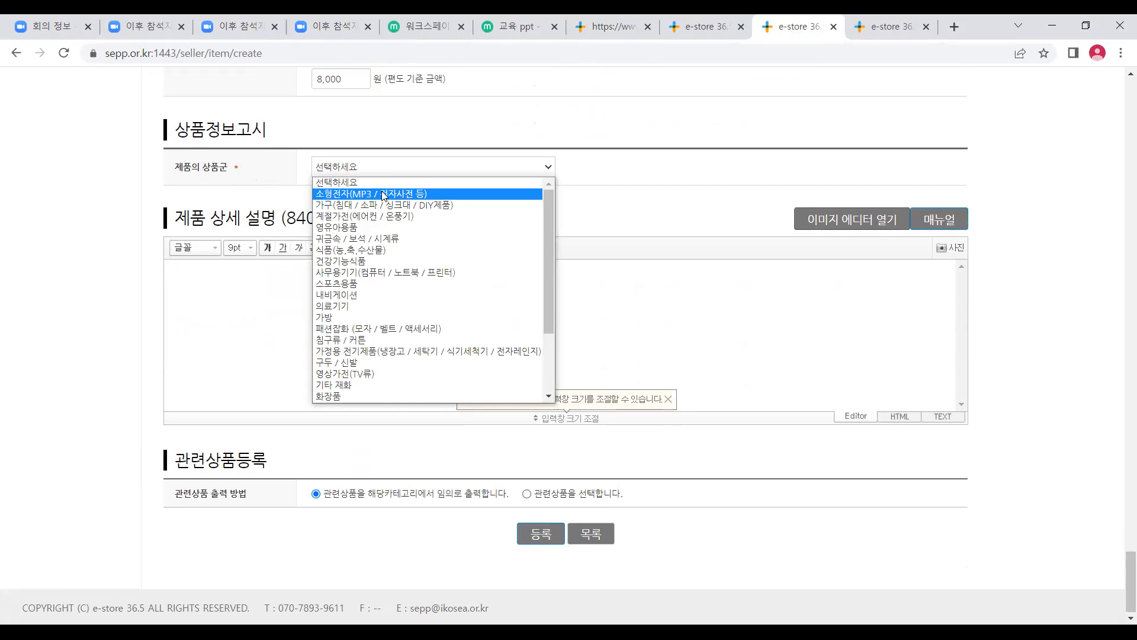
scroll(394, 382, "down", 1)
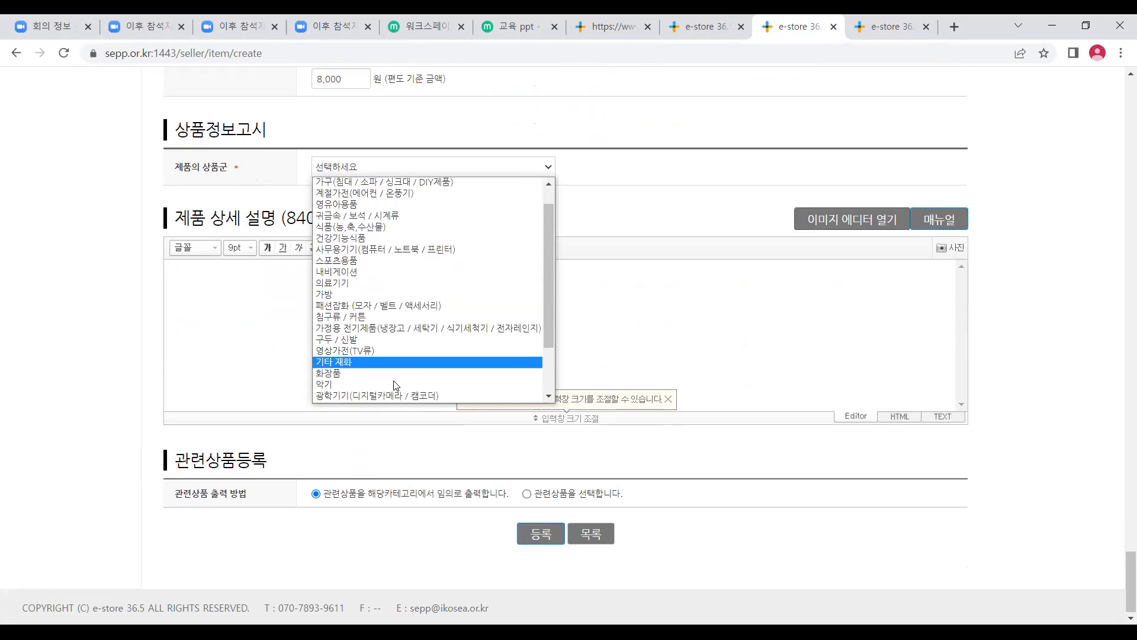
scroll(393, 382, "down", 3)
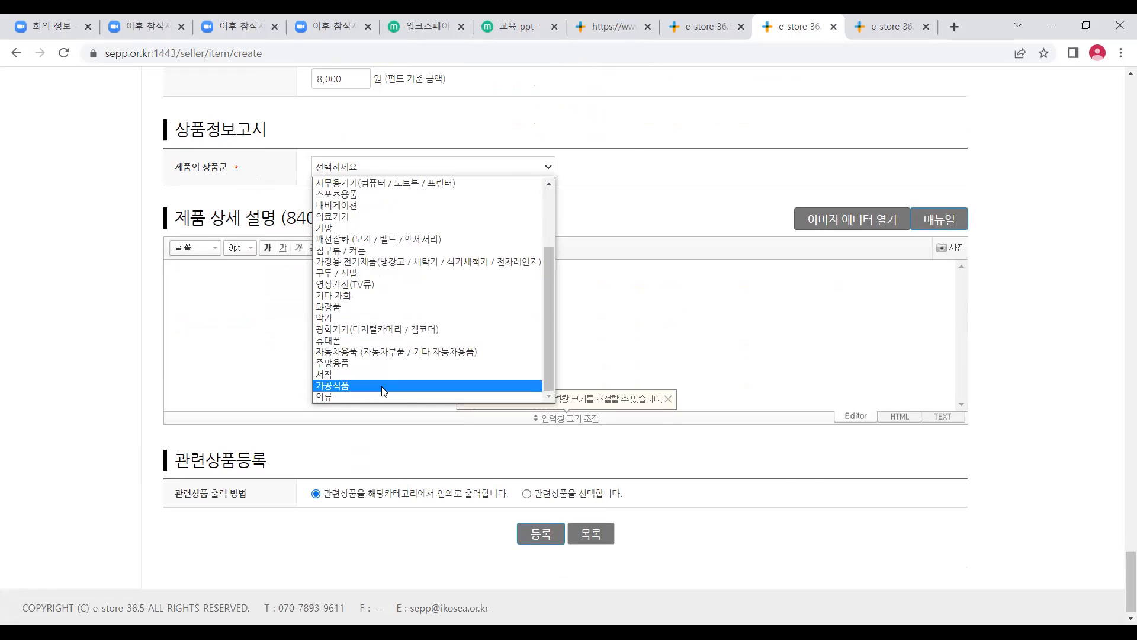
left_click(383, 392)
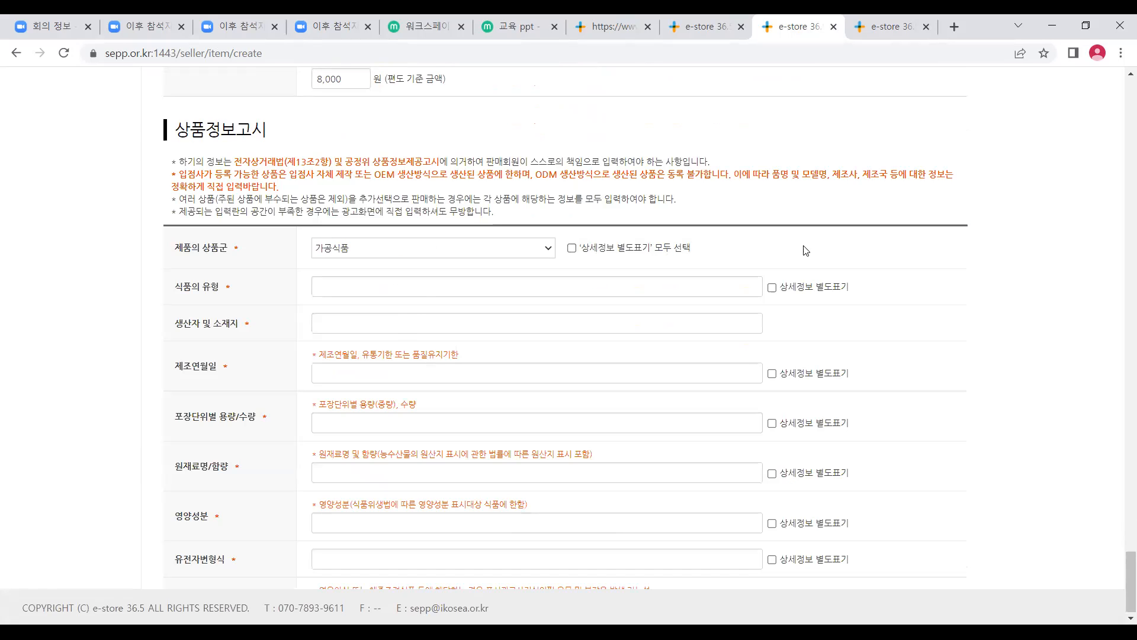
Try marking all product notice fields as 상세정보 별도표기, check the affected fields and clear the setting again.
scroll(797, 234, "down", 3)
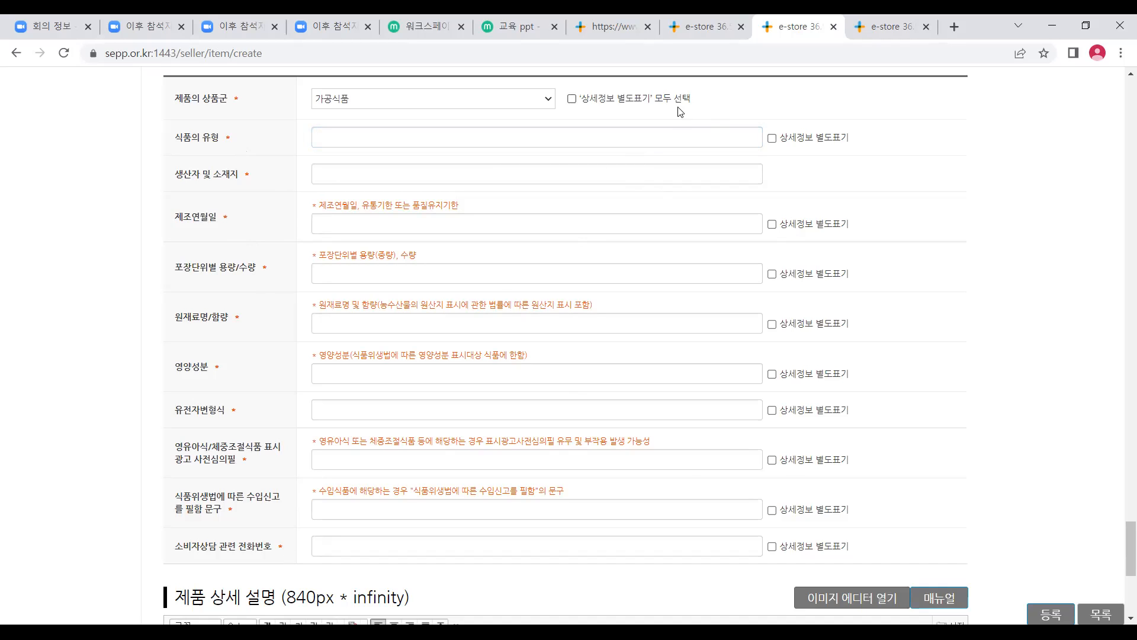
left_click(626, 100)
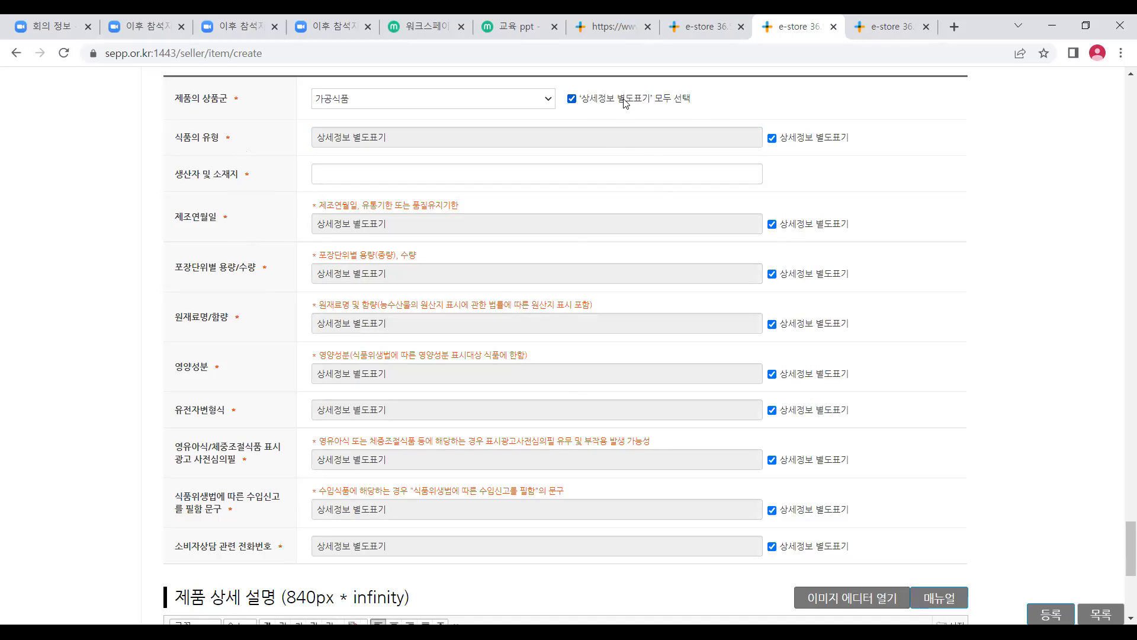
left_click_drag(180, 137, 224, 136)
left_click_drag(183, 217, 228, 213)
left_click_drag(208, 266, 236, 264)
left_click_drag(199, 317, 220, 315)
left_click_drag(191, 366, 209, 366)
left_click_drag(200, 410, 217, 410)
left_click(206, 470)
left_click_drag(207, 474, 218, 473)
left_click_drag(634, 102, 675, 103)
left_click(847, 136)
left_click(634, 100)
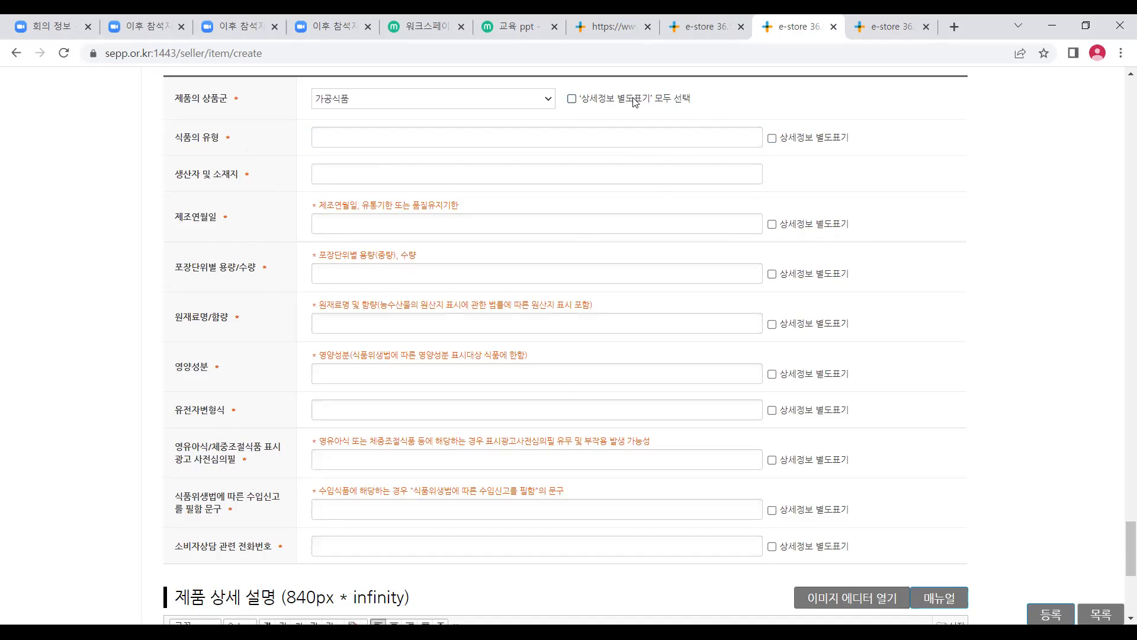
Enter 황칠소금 as the food type (식품의 유형).
left_click(480, 138)
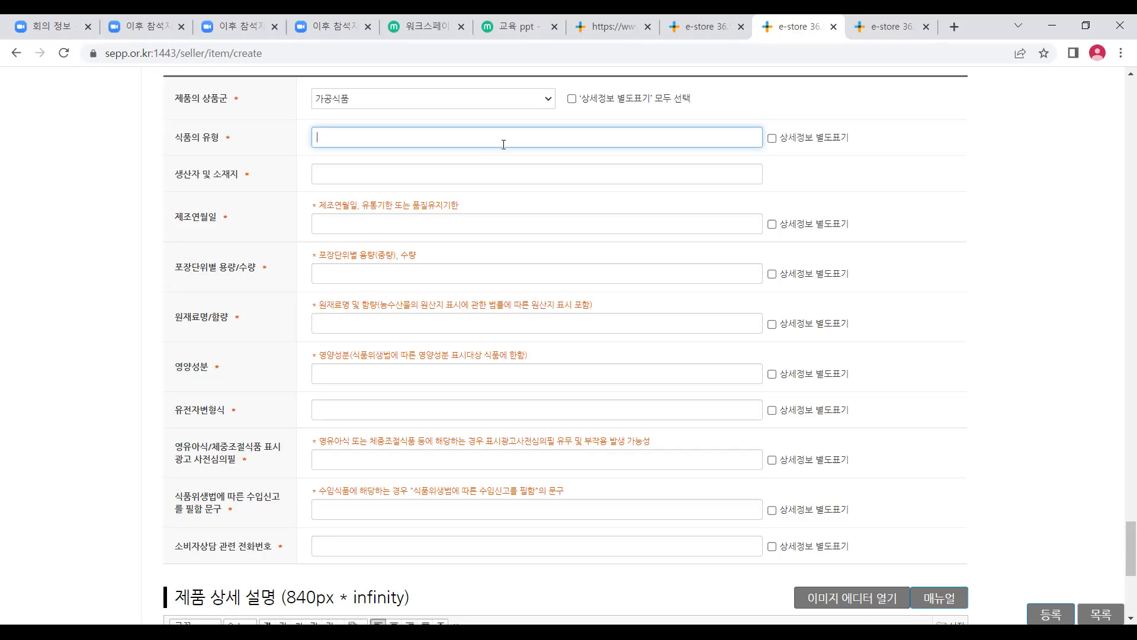
type("회")
key("BackSpace")
type("황칠ㅊ소")
key("BackSpace")
key("BackSpace")
key("BackSpace")
type("소금")
Enter 농업회사법인웰빙푸드(즈) as the producer and location (생산자 및 소재지).
left_click(481, 173)
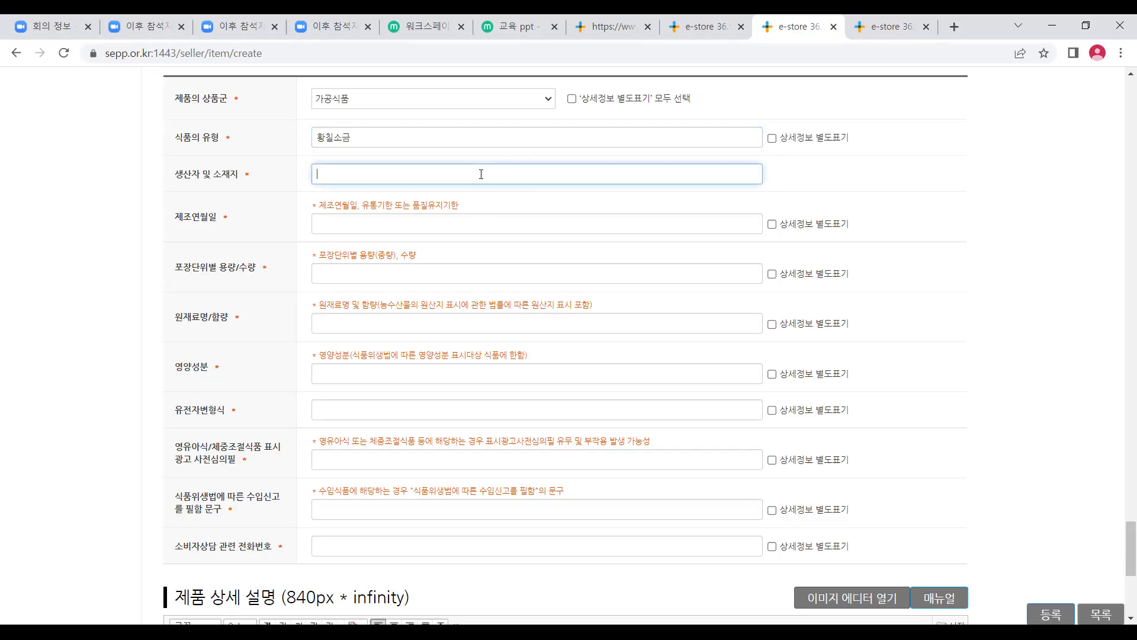
type("농업회사")
type("법인위")
type("빙푸드(ㅈ")
type(")")
Fill in 제조연월일 with 제조일로부터5년 and the packaging unit 용량/수량 with 300g.
left_click(441, 221)
type("ㅈㅔ")
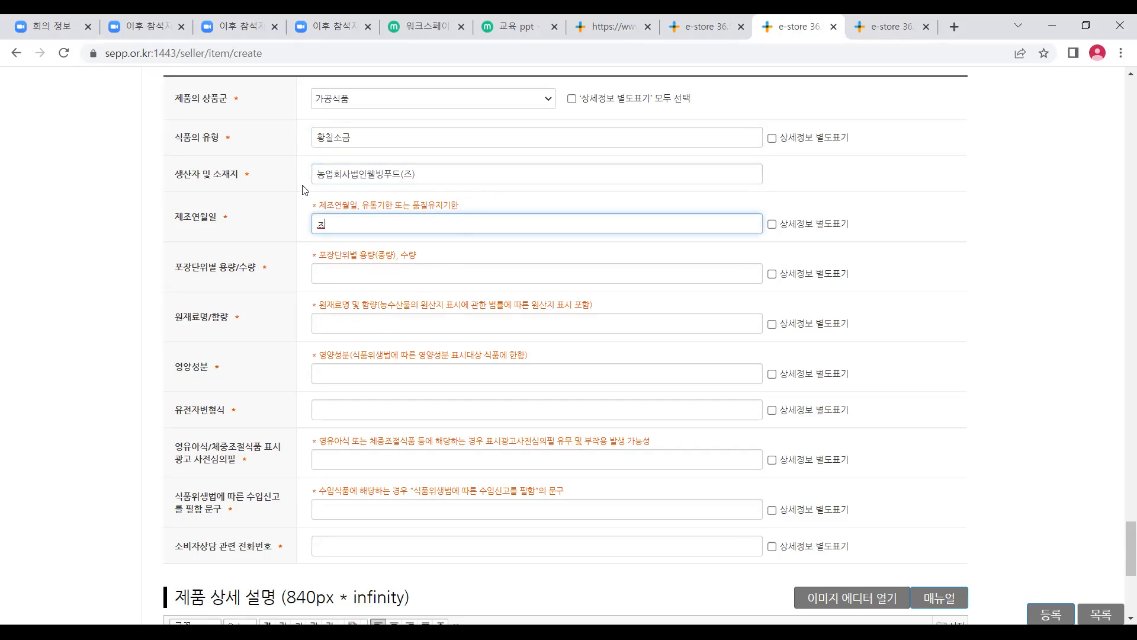
type("조일로부터5년")
left_click(355, 265)
type("300g")
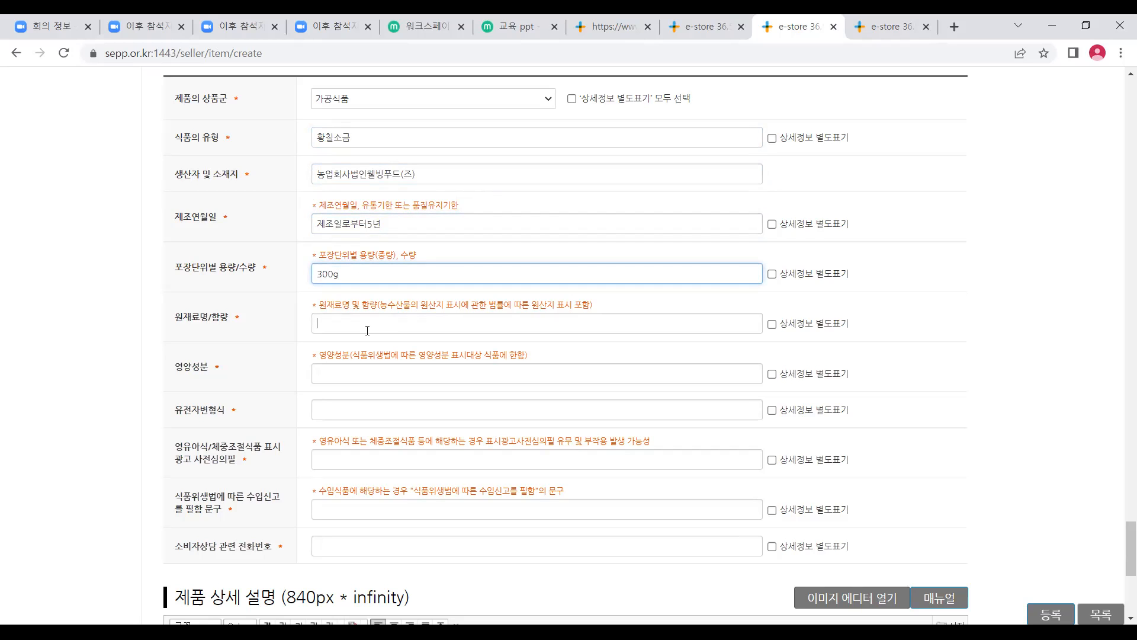
left_click(367, 330)
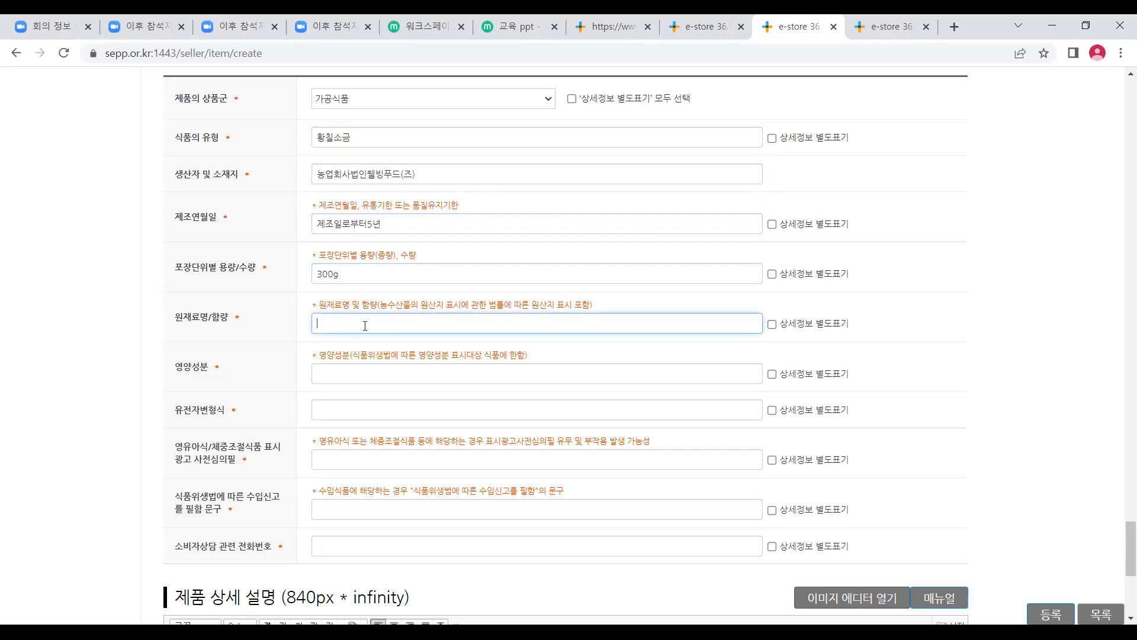
scroll(373, 308, "down", 1)
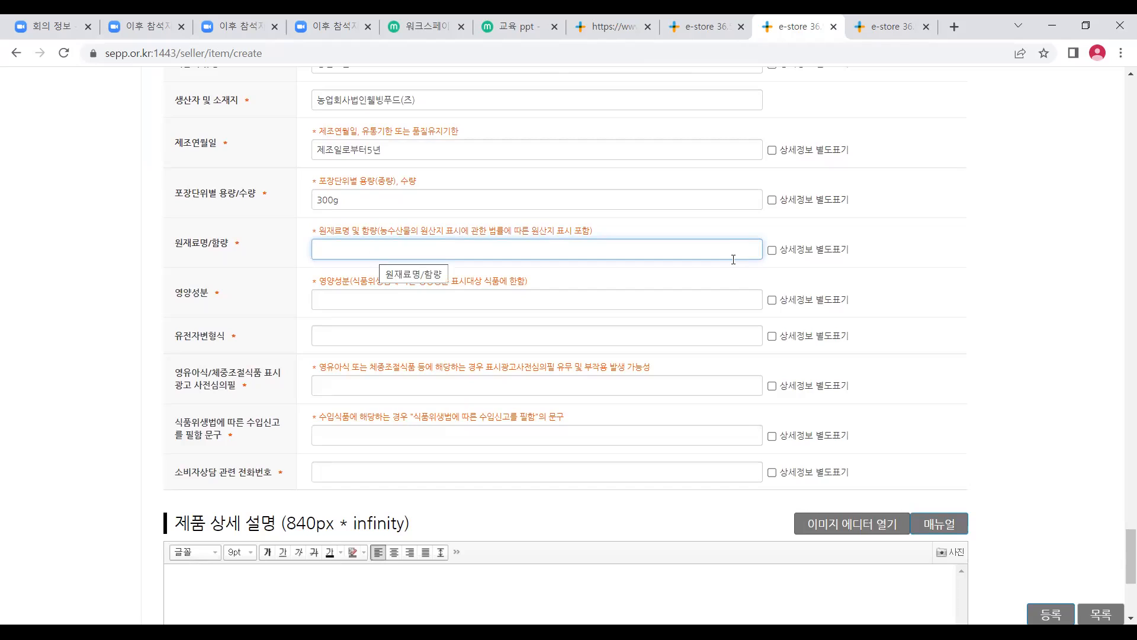
type("ghkd")
key("BackSpace")
key("BackSpace")
key("BackSpace")
key("BackSpace")
type("화ㅇ치ㄹ나무껍")
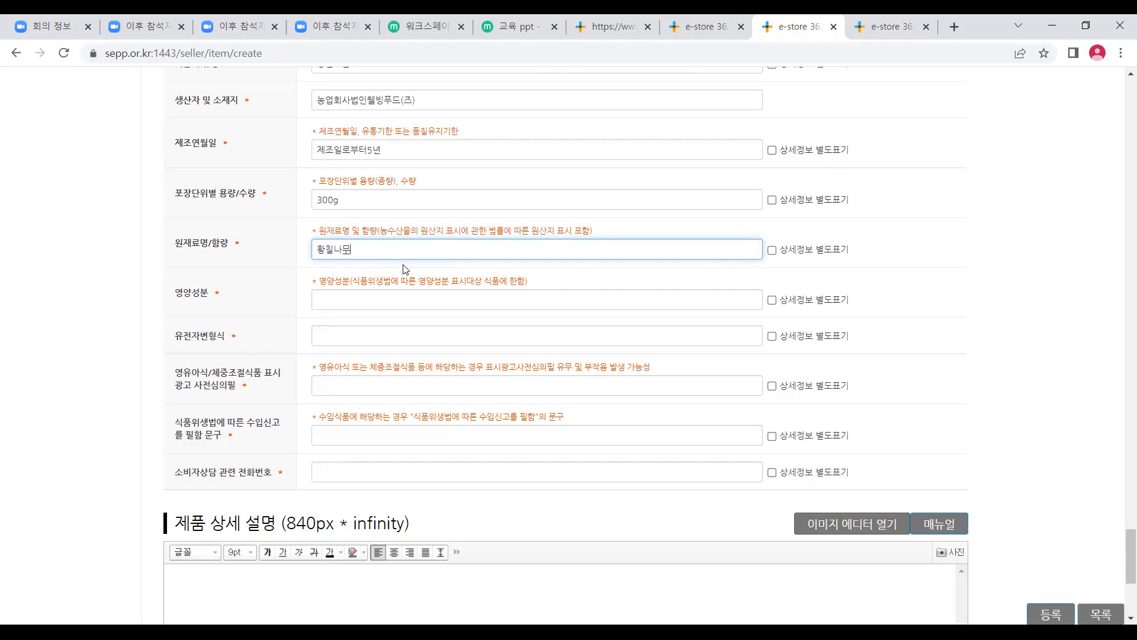
type("효추출")
key("BackSpace")
key("BackSpace")
key("BackSpace")
key("BackSpace")
key("BackSpace")
key("BackSpace")
key("BackSpace")
key("BackSpace")
key("BackSpace")
key("BackSpace")
left_click(823, 250)
left_click(823, 250)
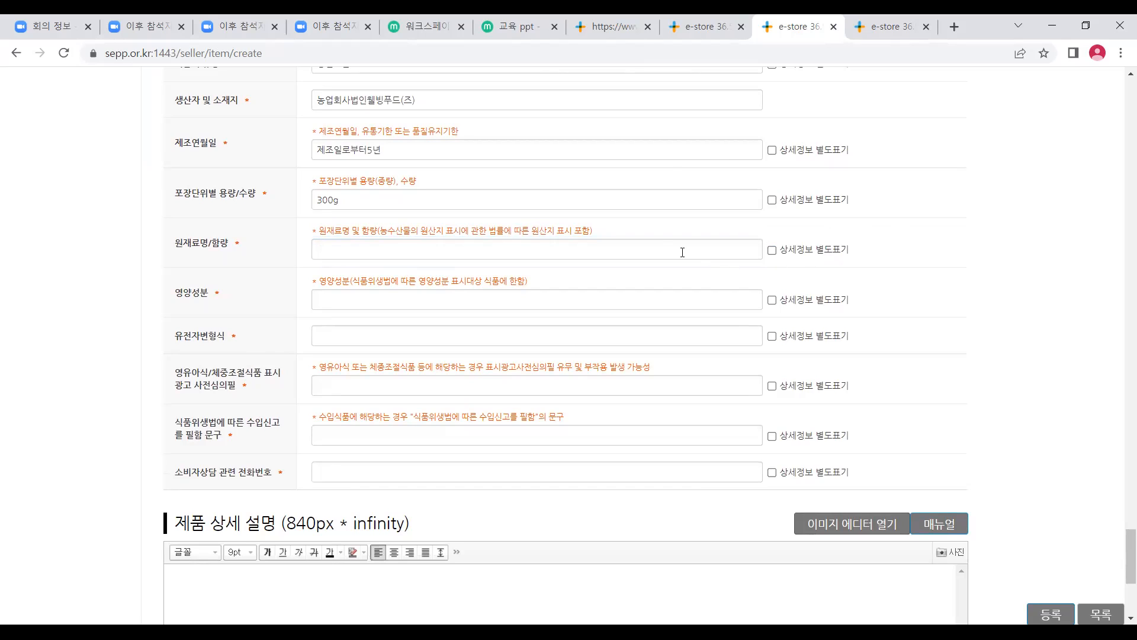
Fill in both 원재료명/함량 and 영양성분 in the product notice with 상품정보별도표기.
left_click(661, 249)
type("ㅅ")
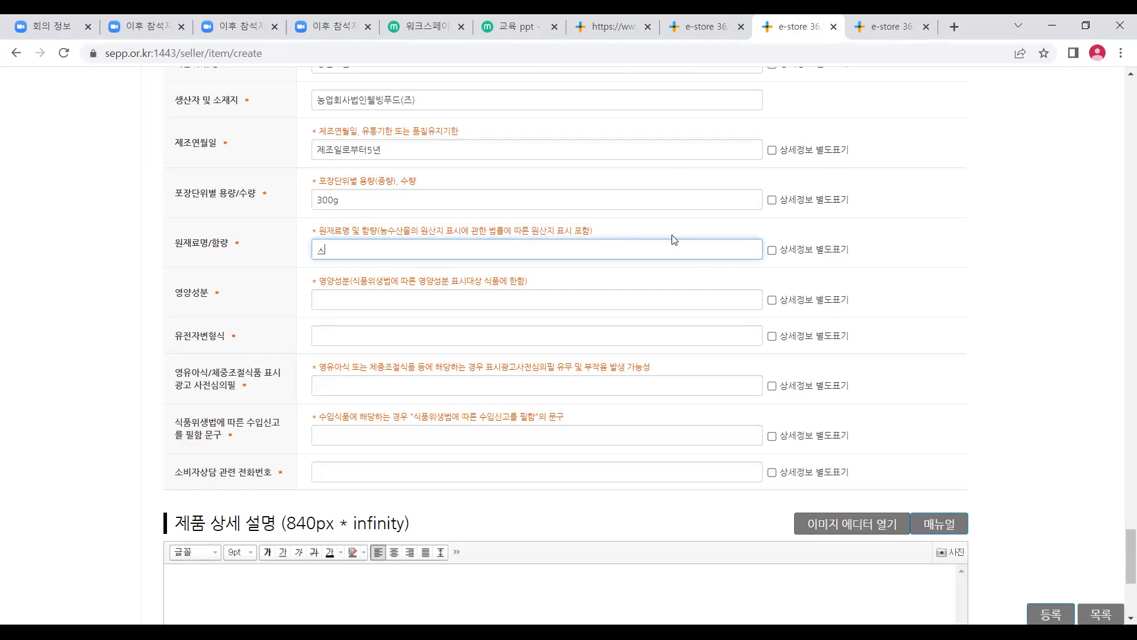
type("ㅏ품ㅈ")
key("BackSpace")
key("BackSpace")
key("BackSpace")
type("상품정보벼")
type("ㄹ도표기")
key("ctrl+a")
key("ctrl+c")
left_click(380, 307)
key("ctrl+v")
Enter 해당없음 for 유전자변형식 and for 영유아식/체중조절식품 표시광고 사전심의필.
left_click(379, 333)
scroll(379, 332, "down", 1)
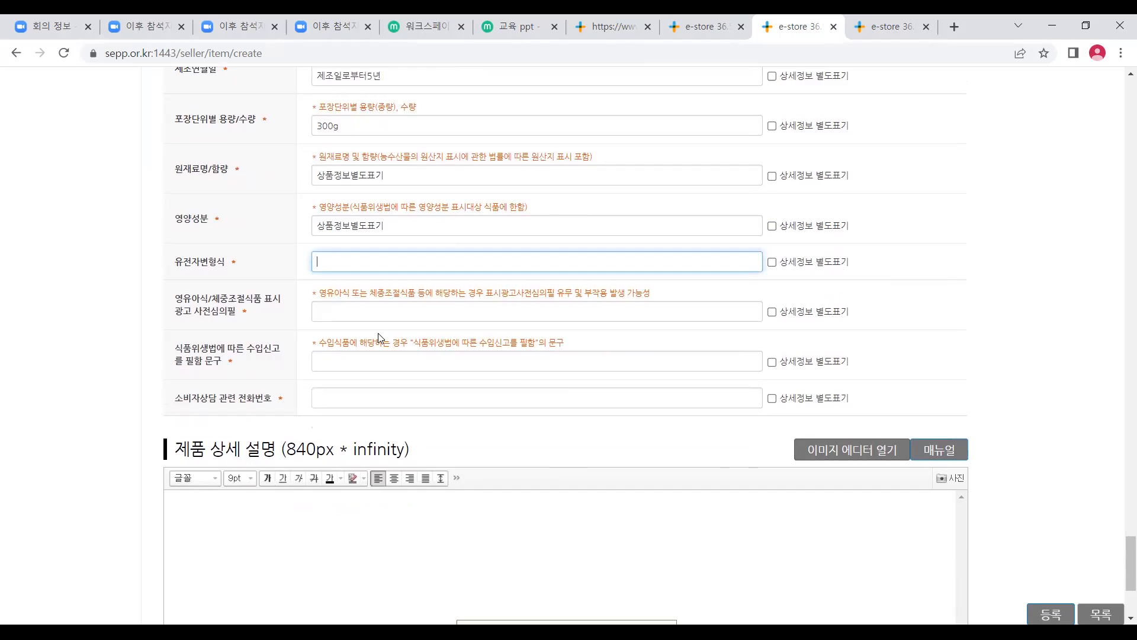
scroll(380, 332, "up", 1)
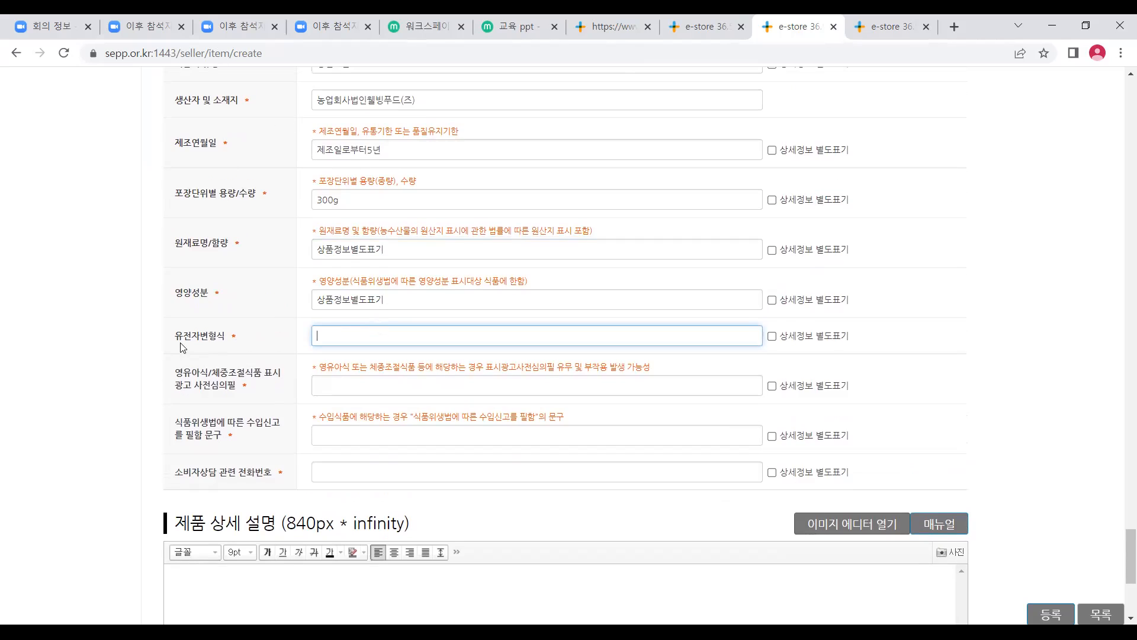
left_click_drag(184, 335, 230, 341)
left_click(217, 361)
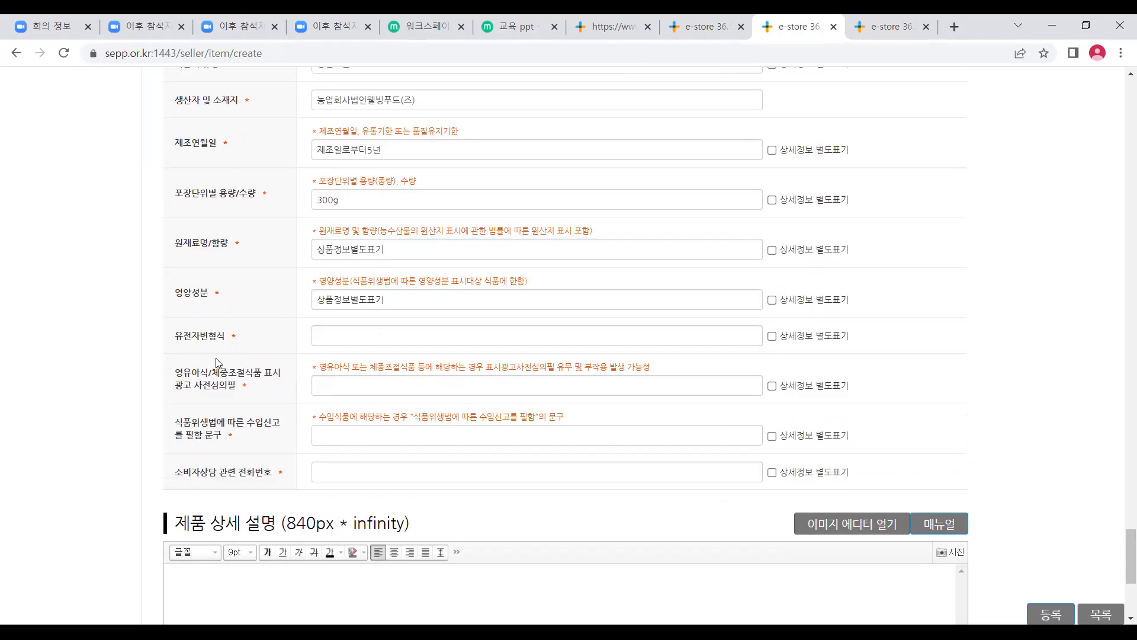
left_click(320, 335)
type("해당")
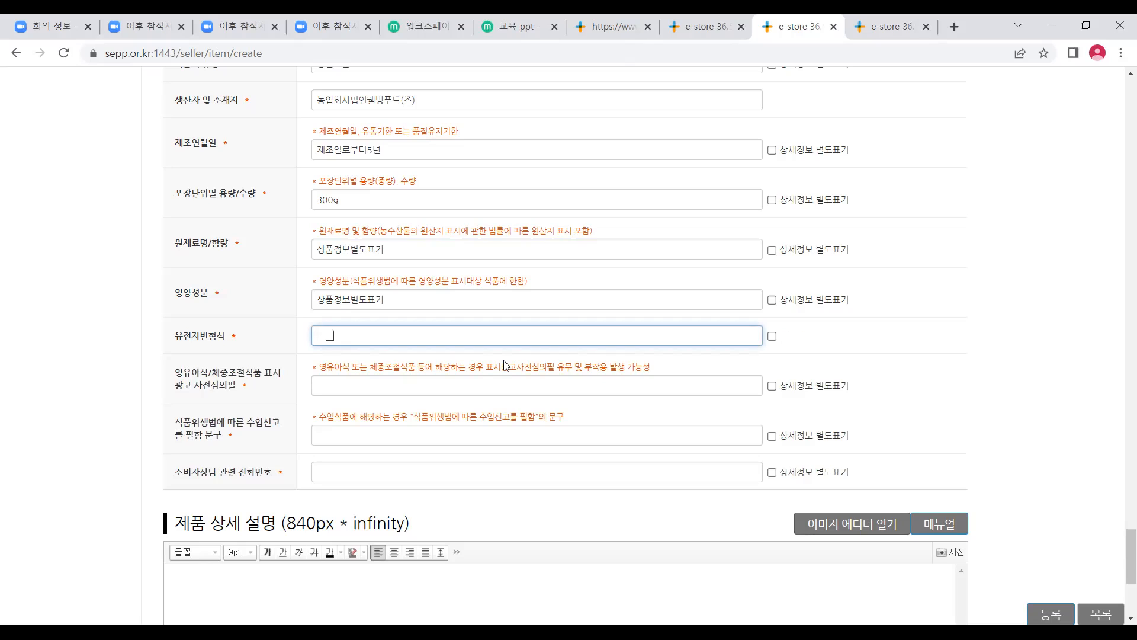
left_click(409, 379)
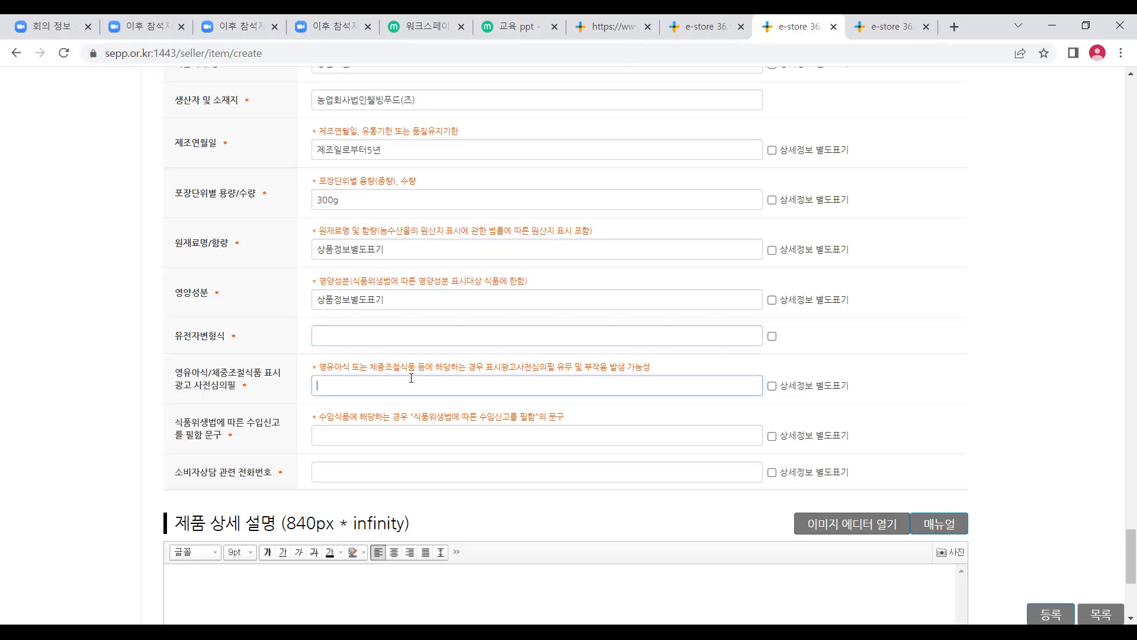
type("해당없음")
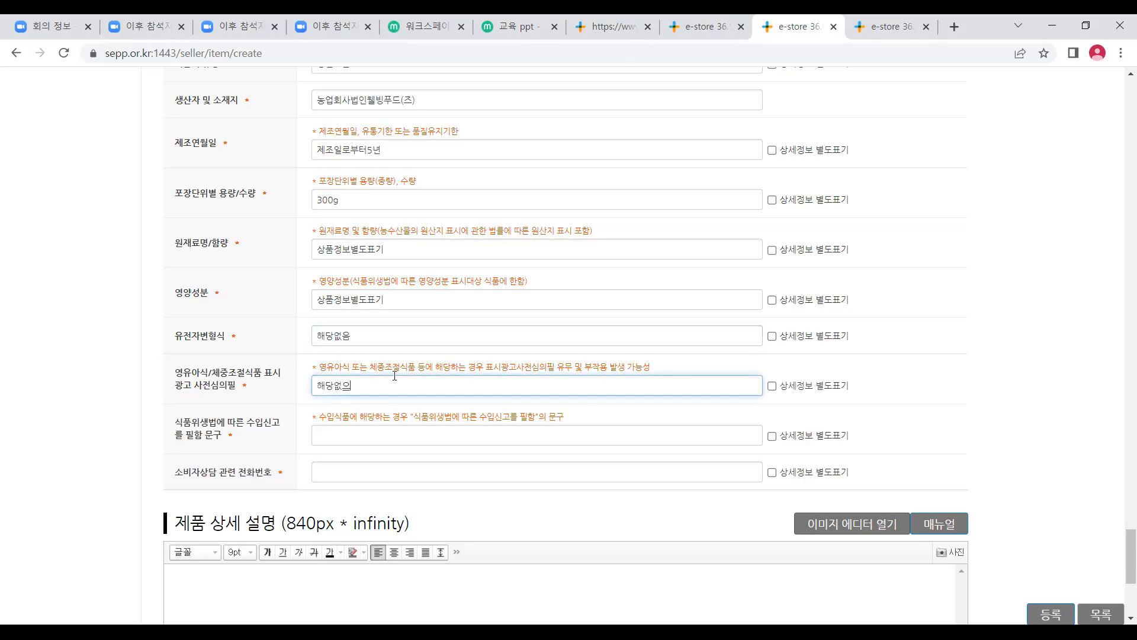
Enter 해당없음 for the import declaration statement (식품위생법에 따른 수입신고를 필함 문구).
left_click(338, 433)
type("ㅎㅐ당")
key("BackSpace")
key("BackSpace")
type("ㅐ당없음")
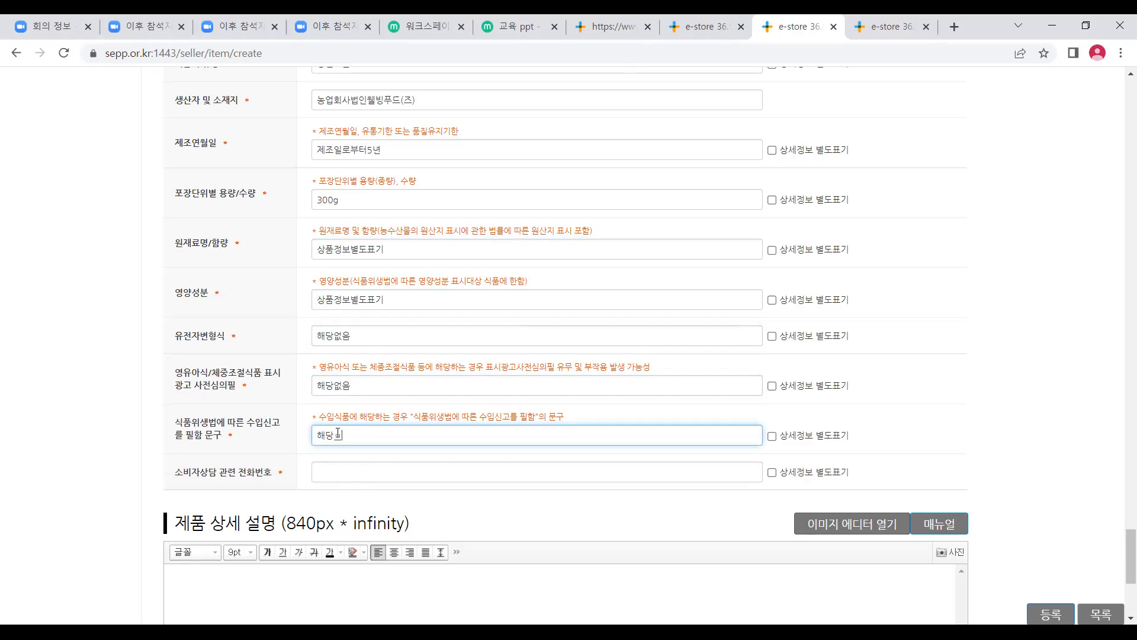
Fill in the consumer consultation phone number (소비자상담 관련 전화번호).
scroll(355, 427, "down", 1)
left_click(382, 403)
type("06")
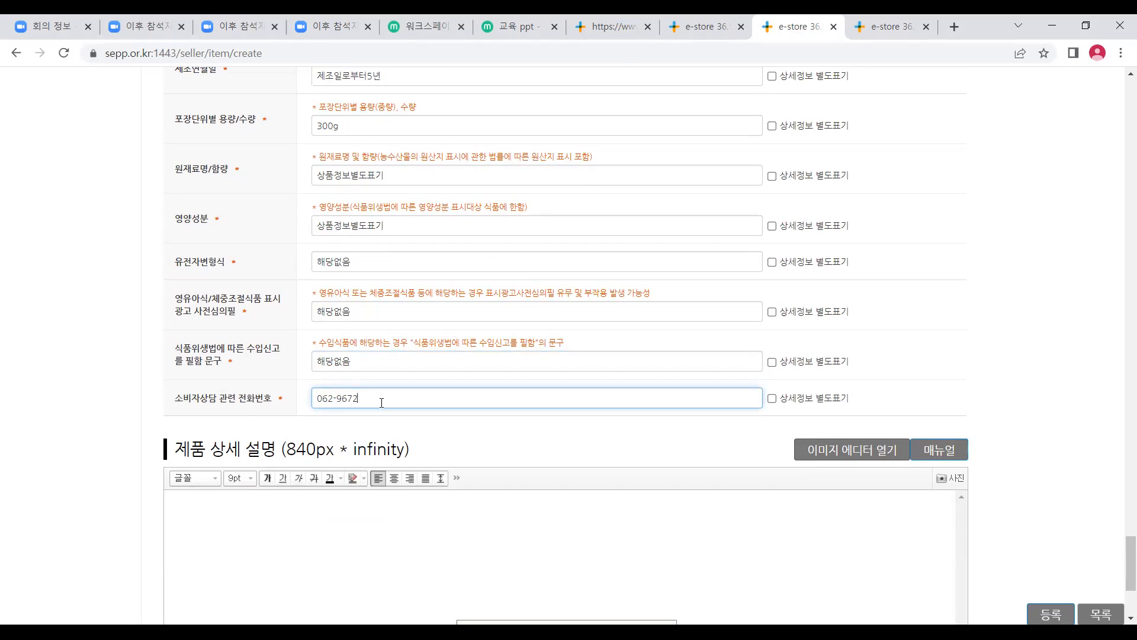
type("2-9672")
key("BackSpace")
key("BackSpace")
Review the completed 상품정보고시 entries from the product group down to the consumer consultation phone number.
left_click(501, 444)
scroll(510, 441, "down", 3)
scroll(513, 433, "down", 1)
scroll(515, 414, "up", 7)
scroll(513, 406, "up", 3)
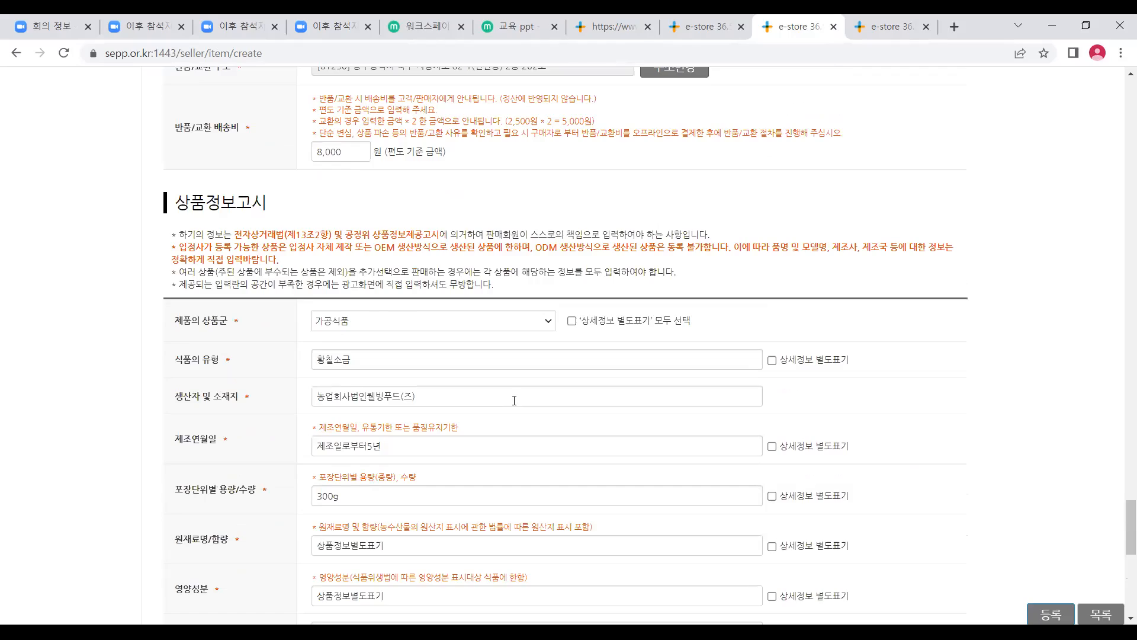
scroll(514, 407, "down", 9)
scroll(514, 407, "down", 1)
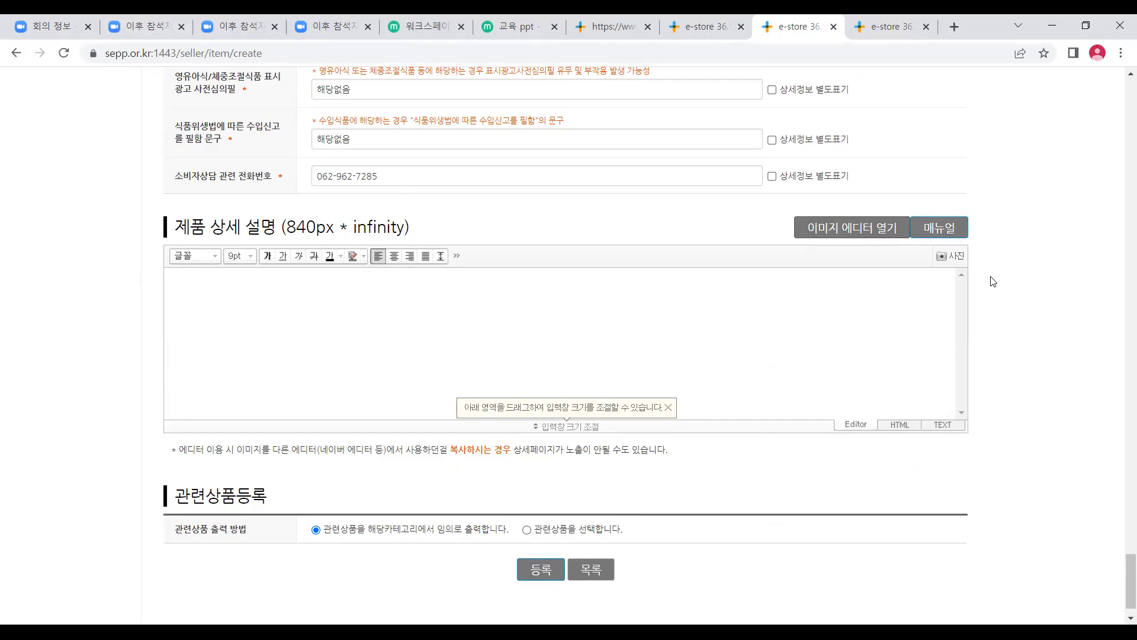
Insert the product detail photo into the 제품 상세 설명 editor and look through the inserted image.
scroll(992, 279, "down", 1)
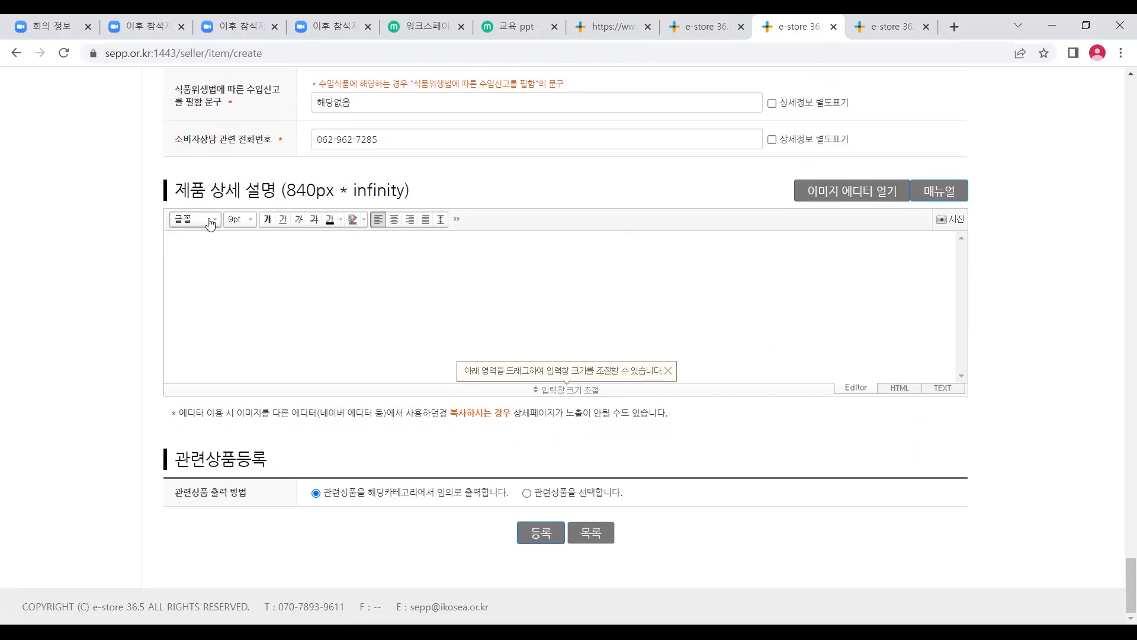
left_click(954, 221)
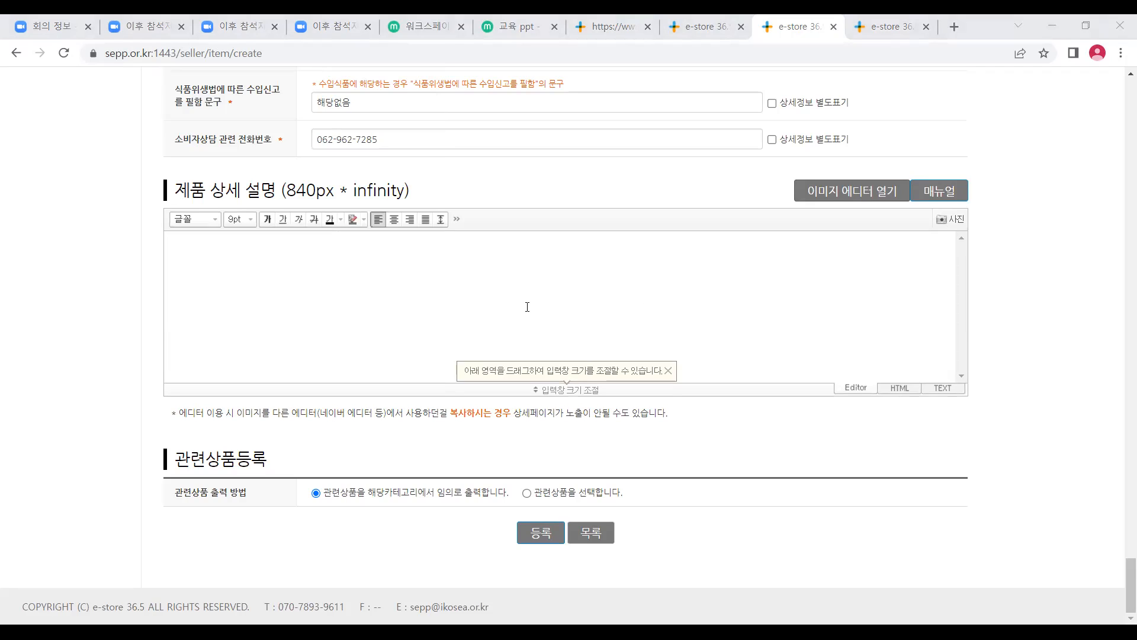
scroll(856, 270, "down", 3)
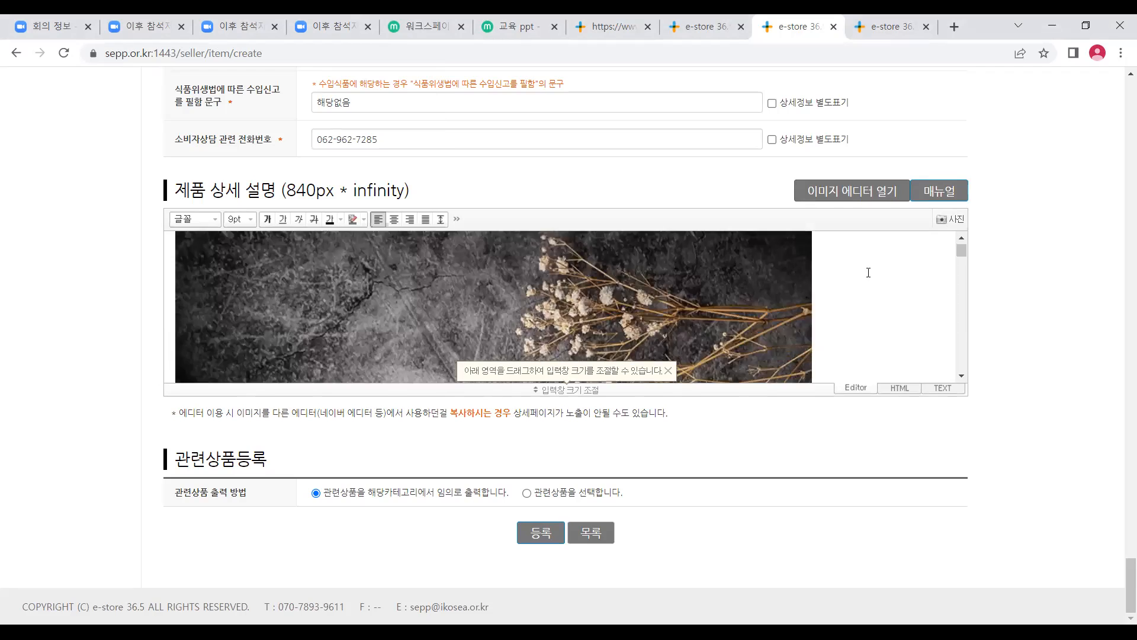
scroll(868, 272, "down", 10)
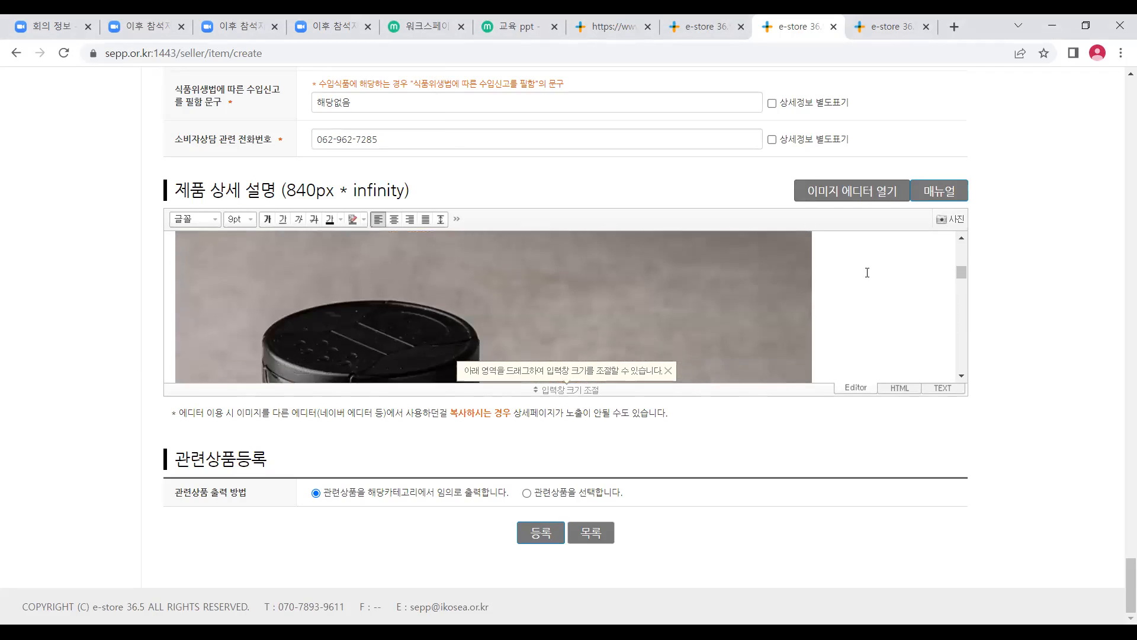
scroll(866, 273, "down", 8)
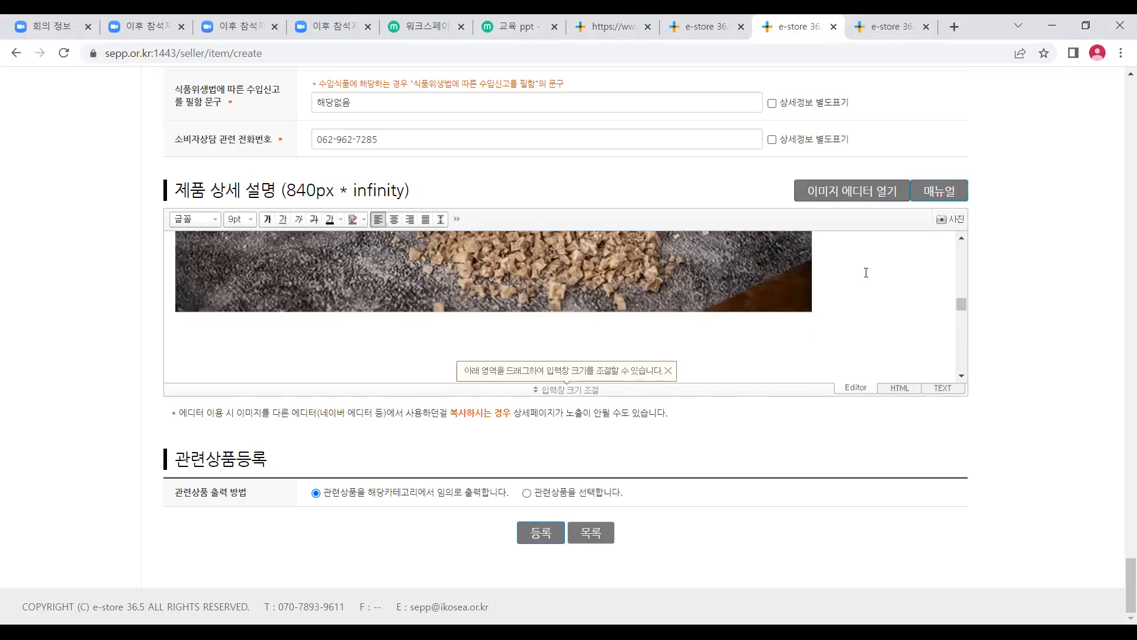
scroll(865, 272, "down", 6)
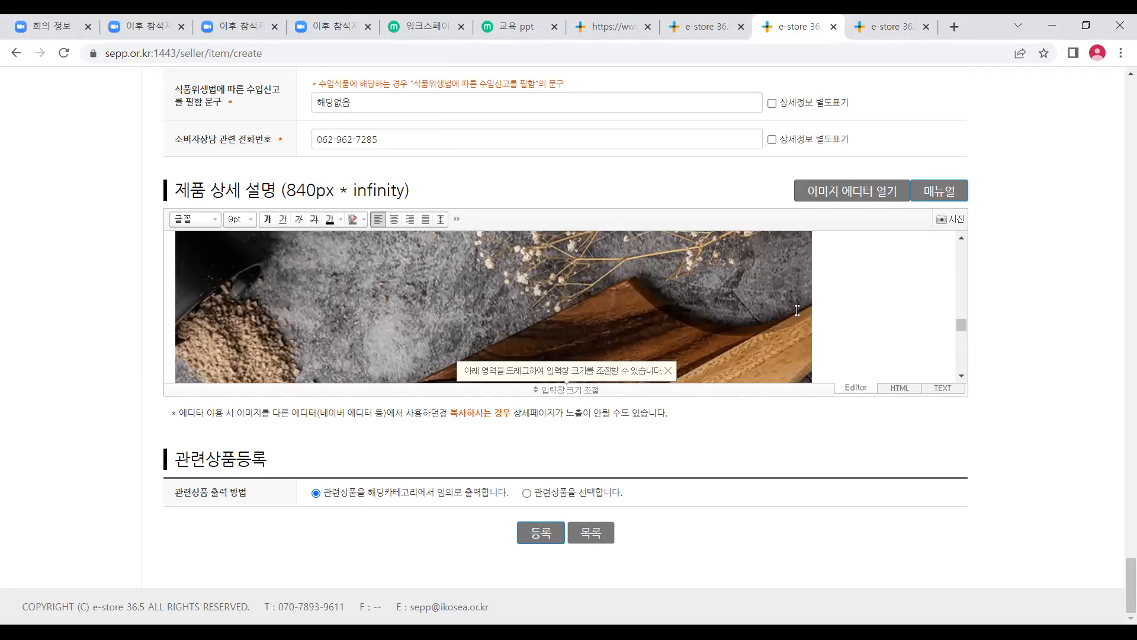
scroll(822, 314, "down", 2)
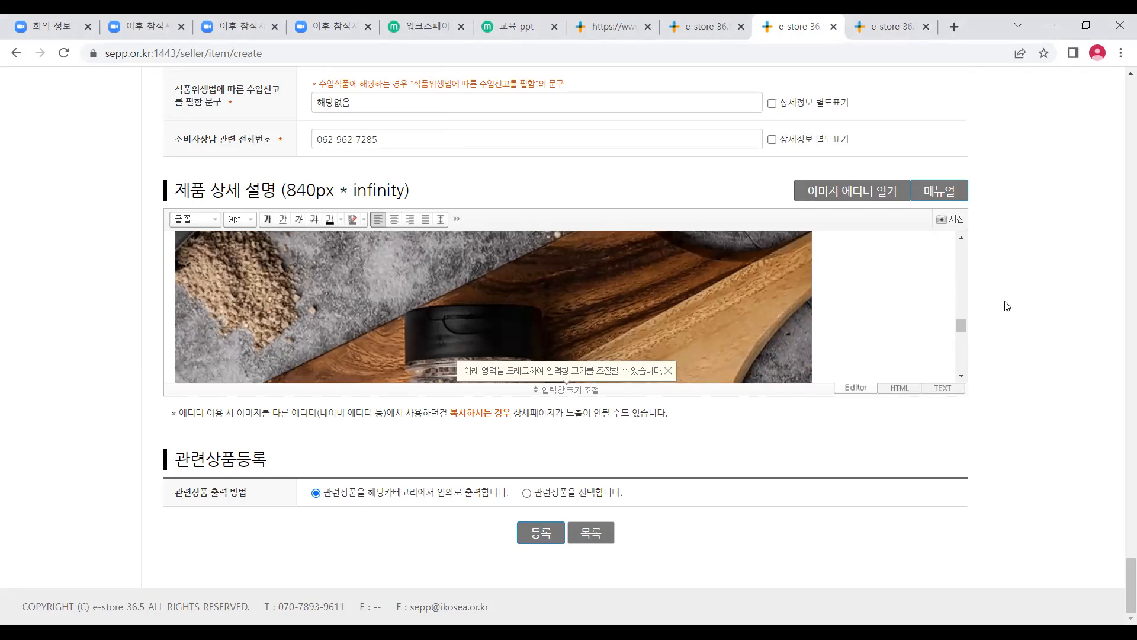
Switch from the 관련상품등록 section to the e-store 36.5 storefront and look over the new! goods promotion page.
left_click_drag(191, 460, 303, 460)
left_click(257, 557)
left_click(716, 26)
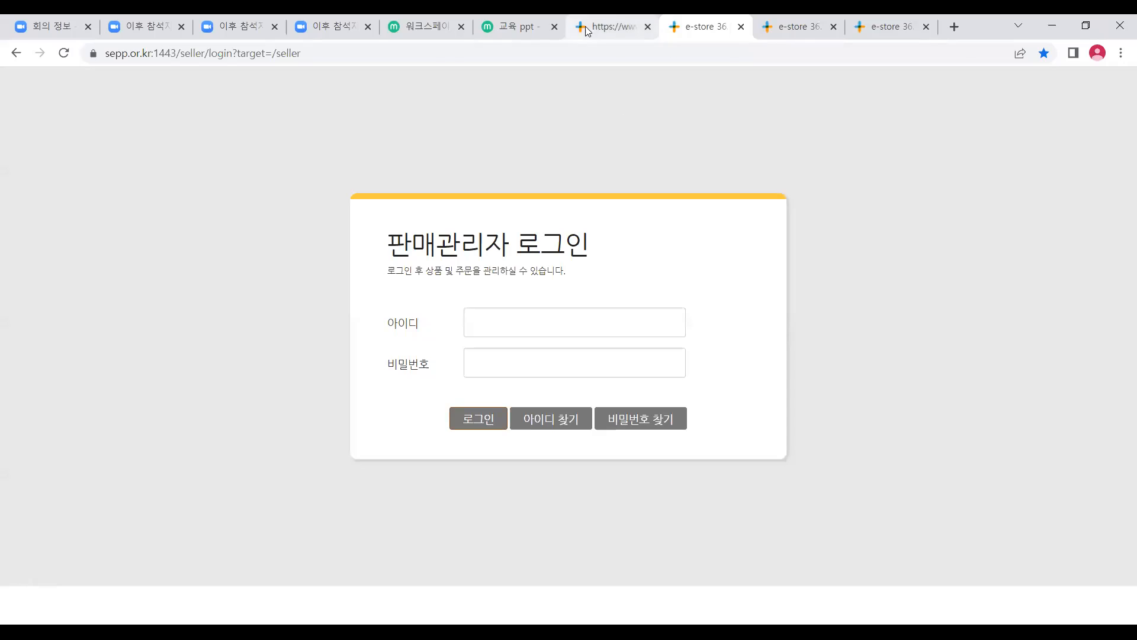
left_click(604, 27)
scroll(518, 307, "down", 9)
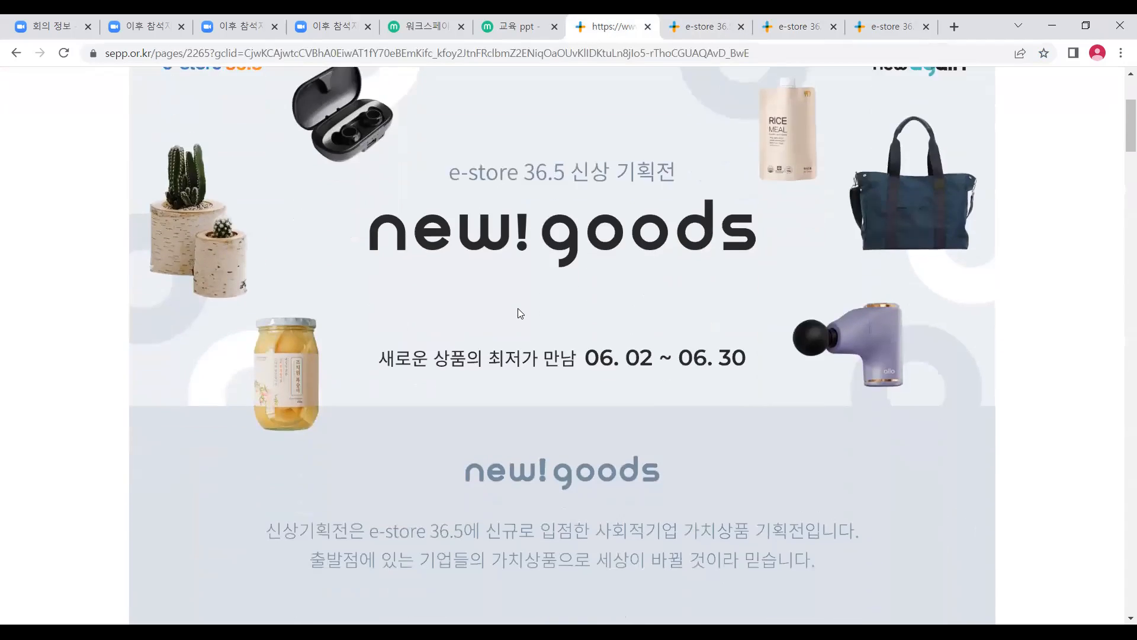
scroll(517, 310, "down", 7)
scroll(515, 310, "up", 16)
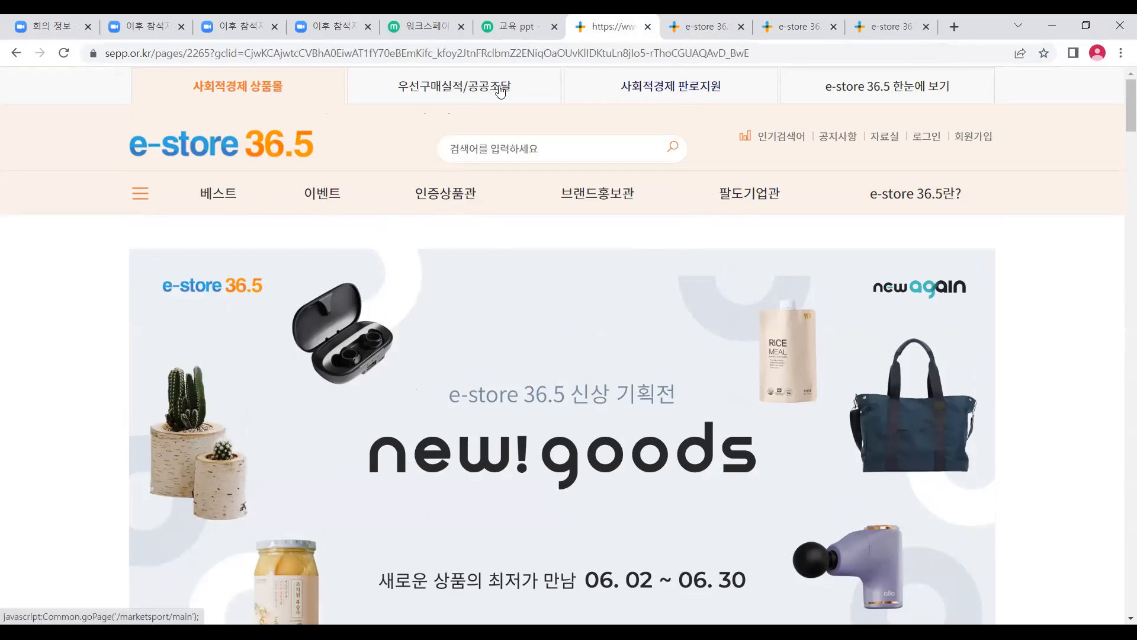
Open e-store 36.5 한눈에 보기 and search the store for the popular term 커피.
left_click(852, 89)
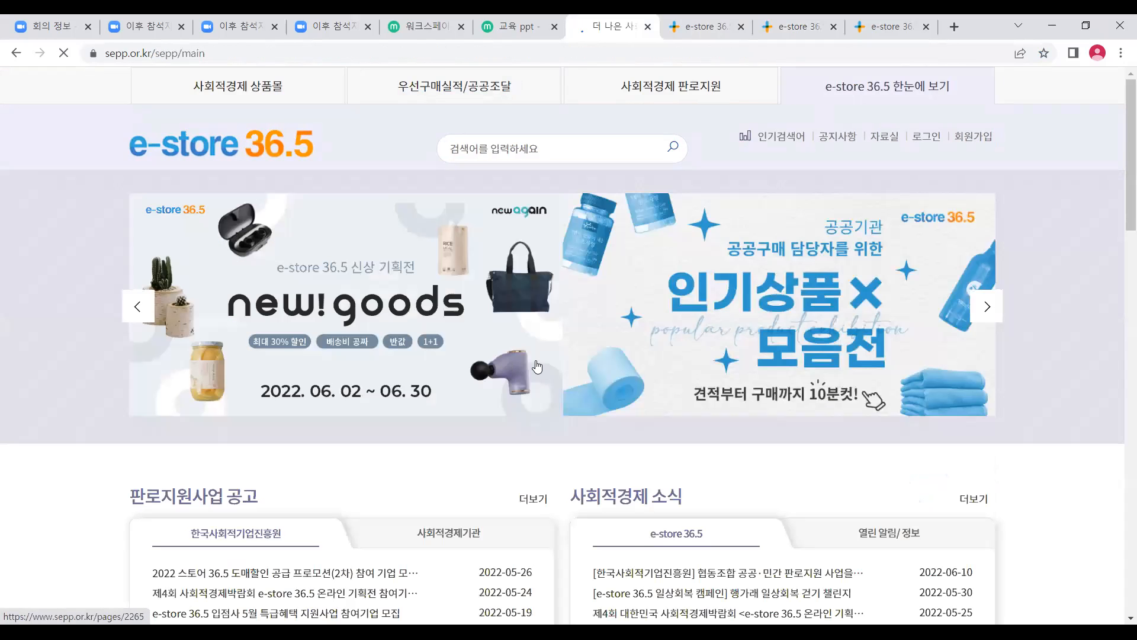
scroll(536, 363, "down", 2)
scroll(533, 362, "up", 2)
left_click(781, 137)
left_click(768, 192)
left_click(770, 209)
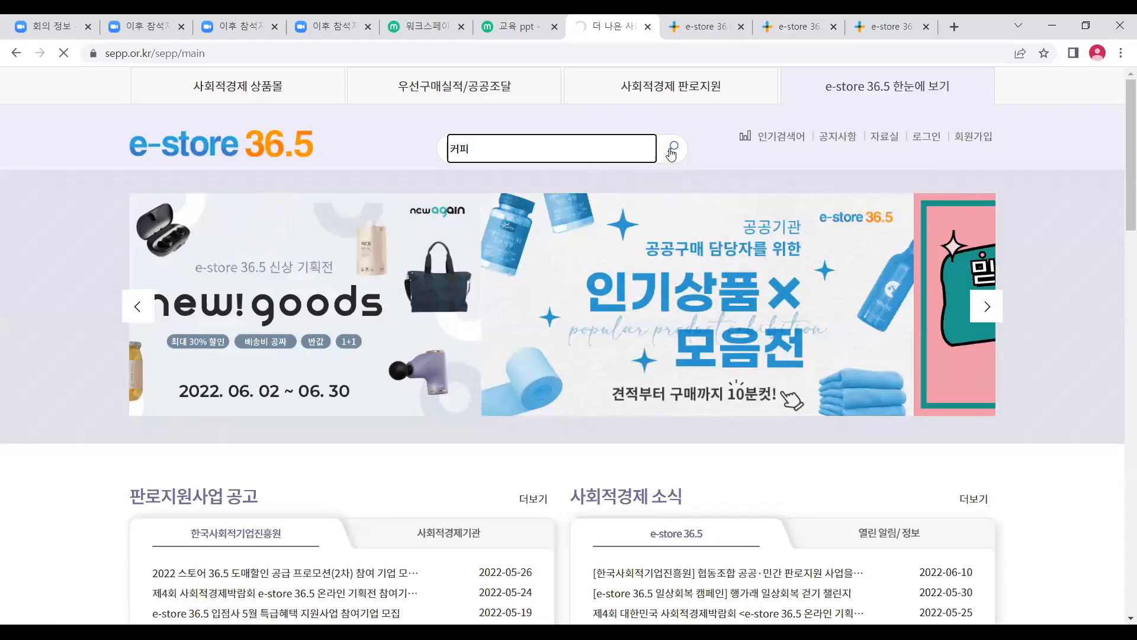
scroll(681, 236, "down", 6)
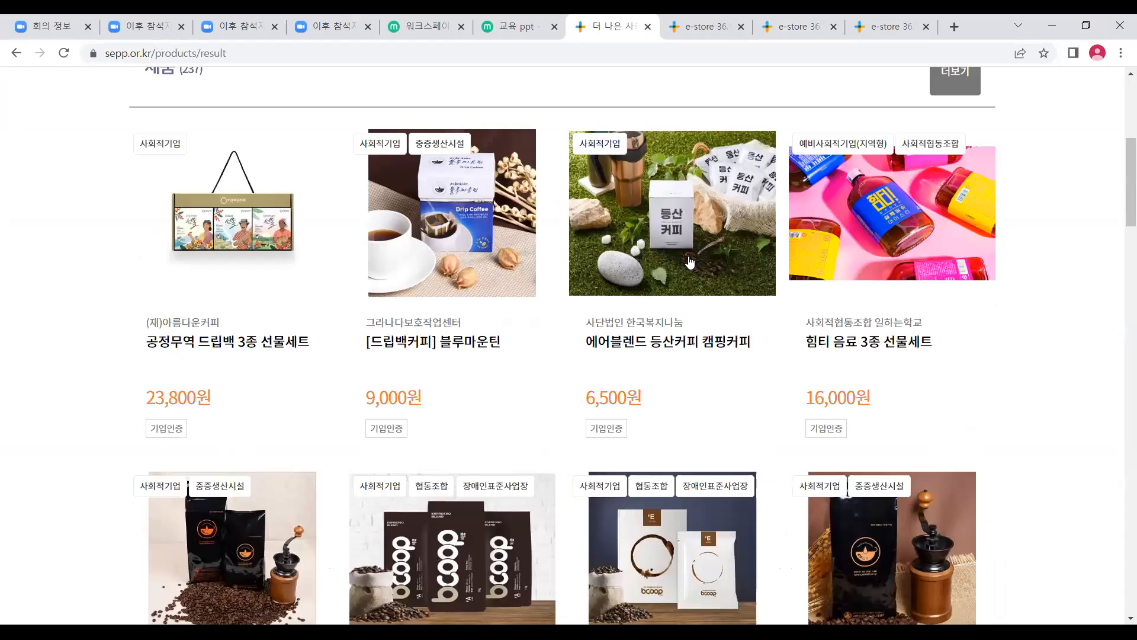
Open the 에어블렌드 등산커피 캠핑커피 product and look through its detail page down to the related products.
left_click(689, 261)
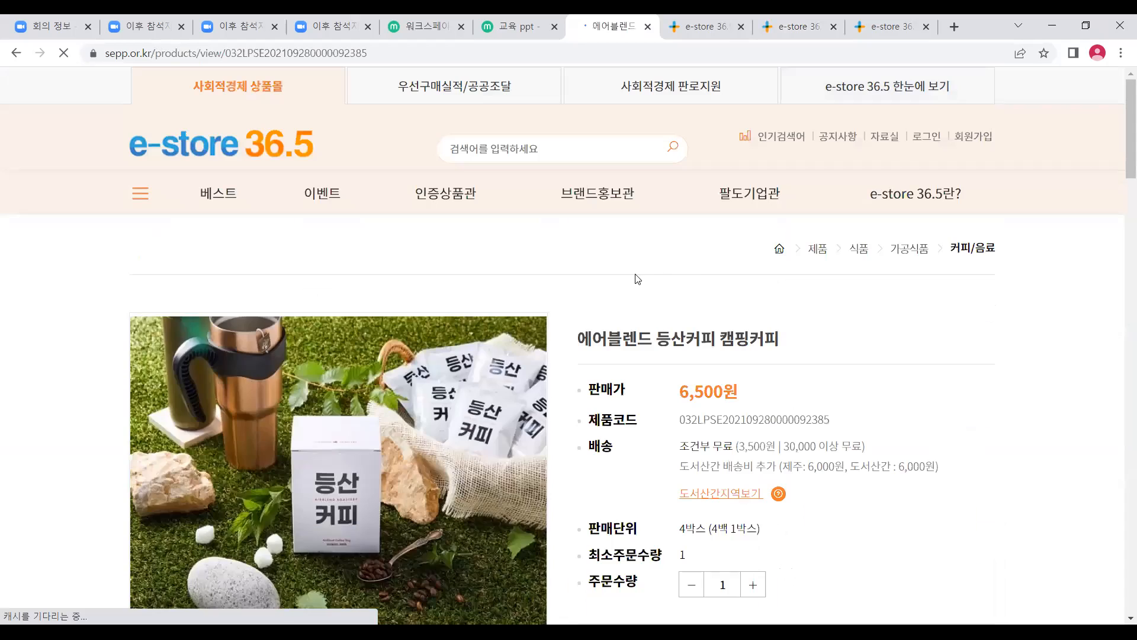
scroll(631, 296, "down", 8)
scroll(681, 350, "down", 7)
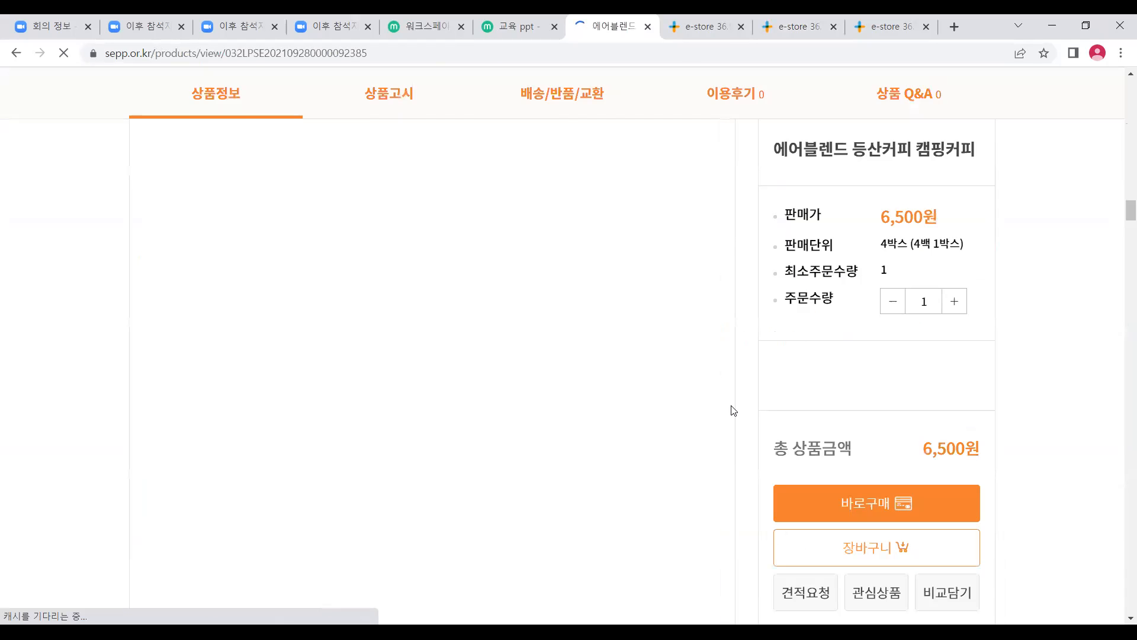
scroll(702, 393, "down", 10)
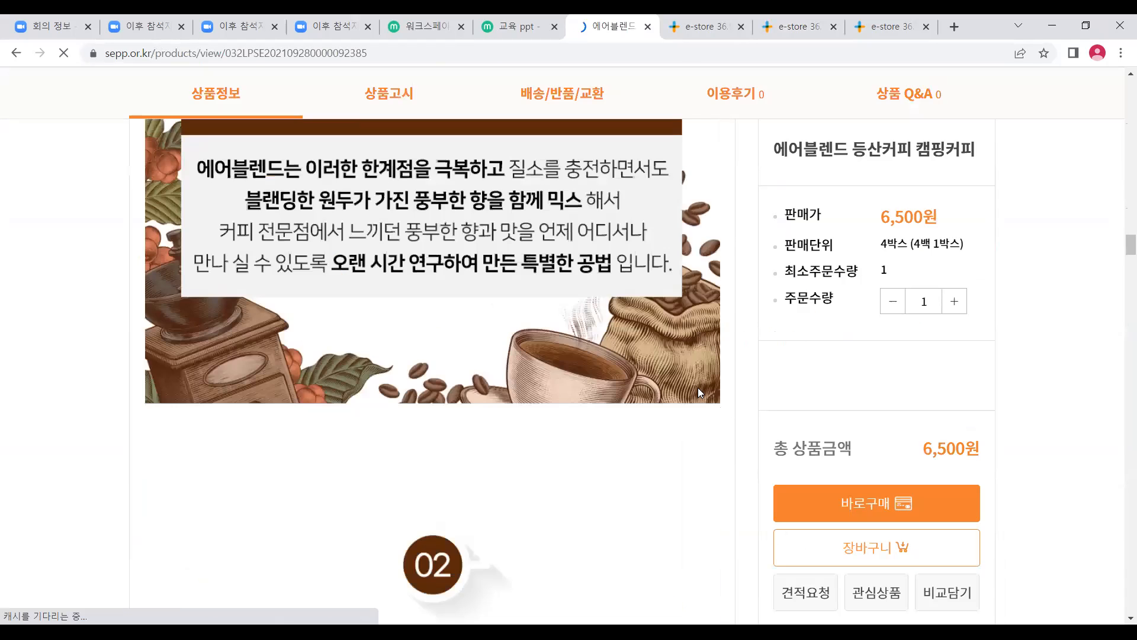
scroll(711, 402, "down", 5)
scroll(729, 435, "down", 5)
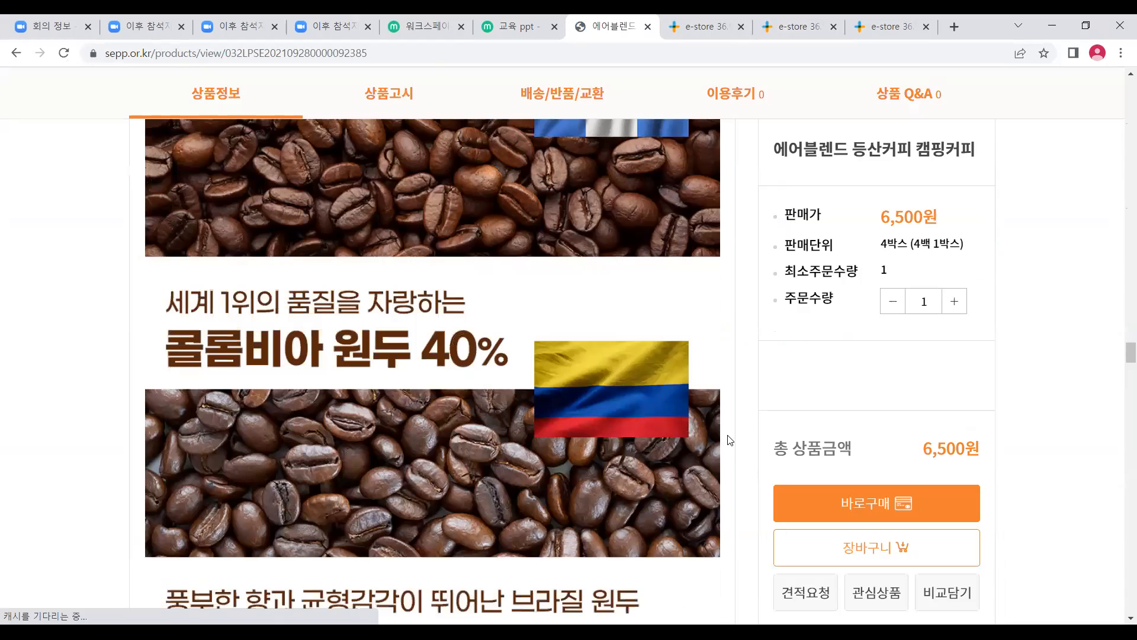
scroll(727, 450, "down", 15)
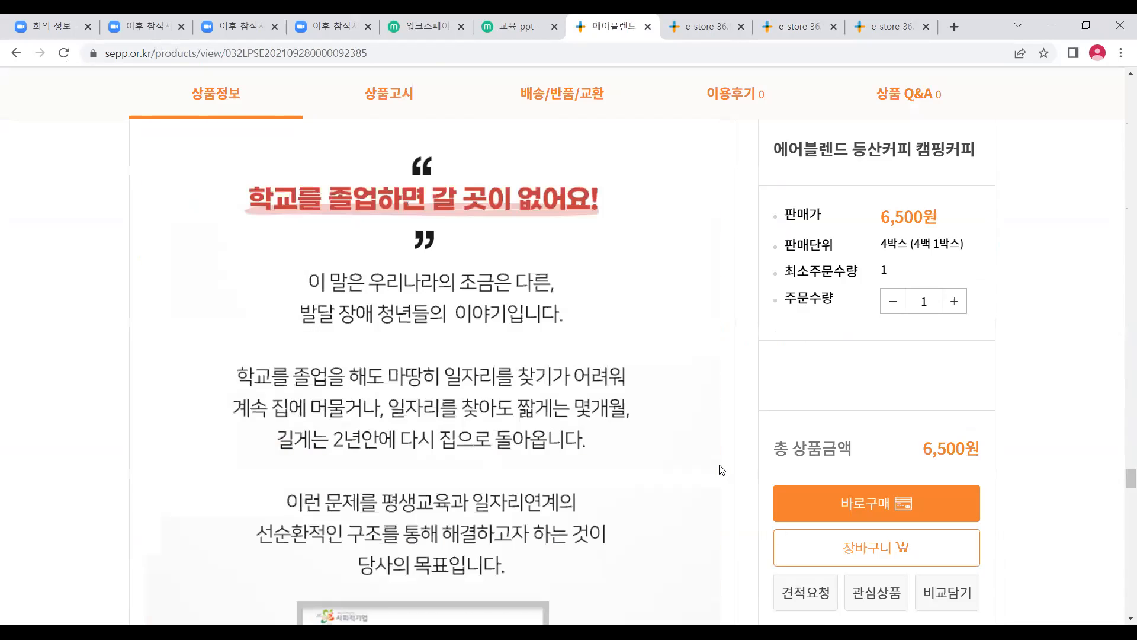
scroll(717, 479, "down", 10)
scroll(716, 484, "up", 3)
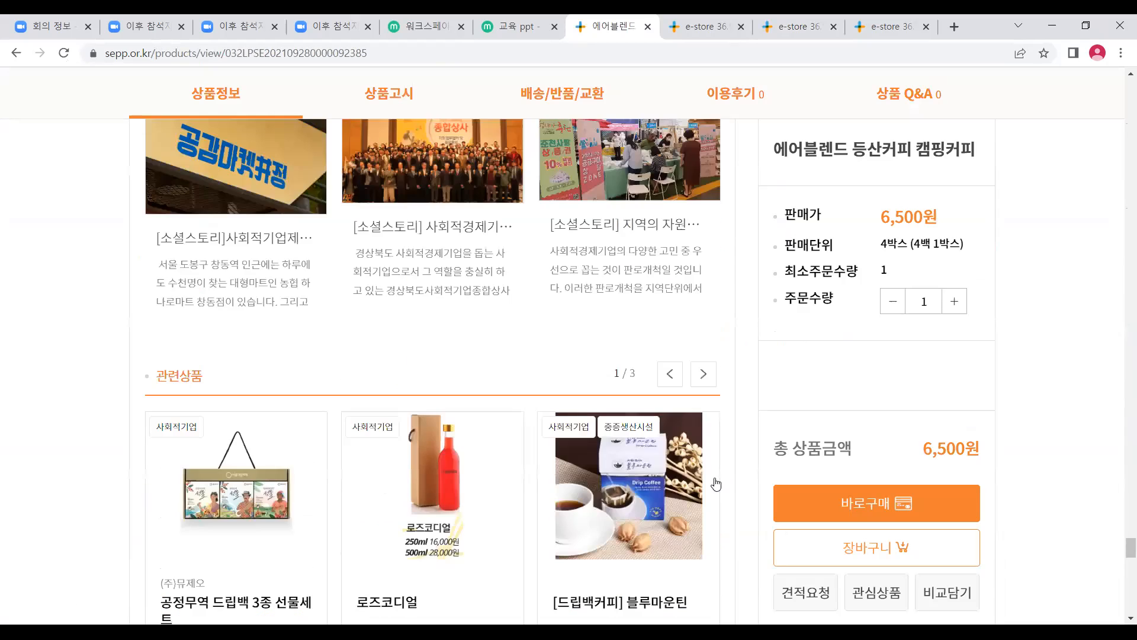
Browse all pages of the 관련상품 list on the coffee product page.
scroll(716, 484, "down", 5)
scroll(338, 254, "up", 2)
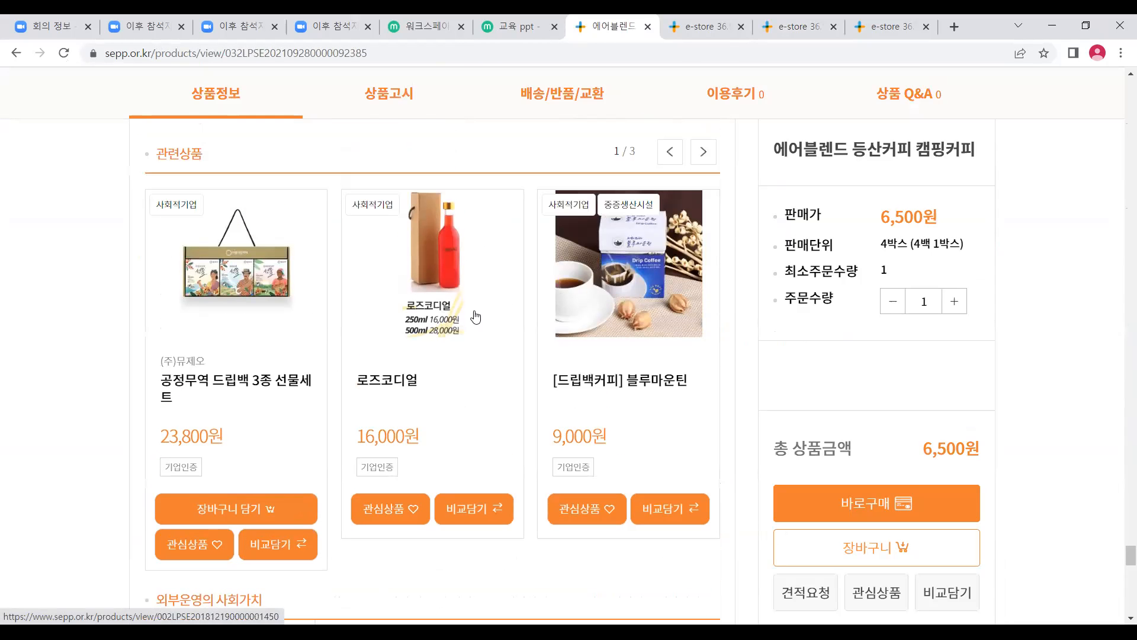
left_click(703, 152)
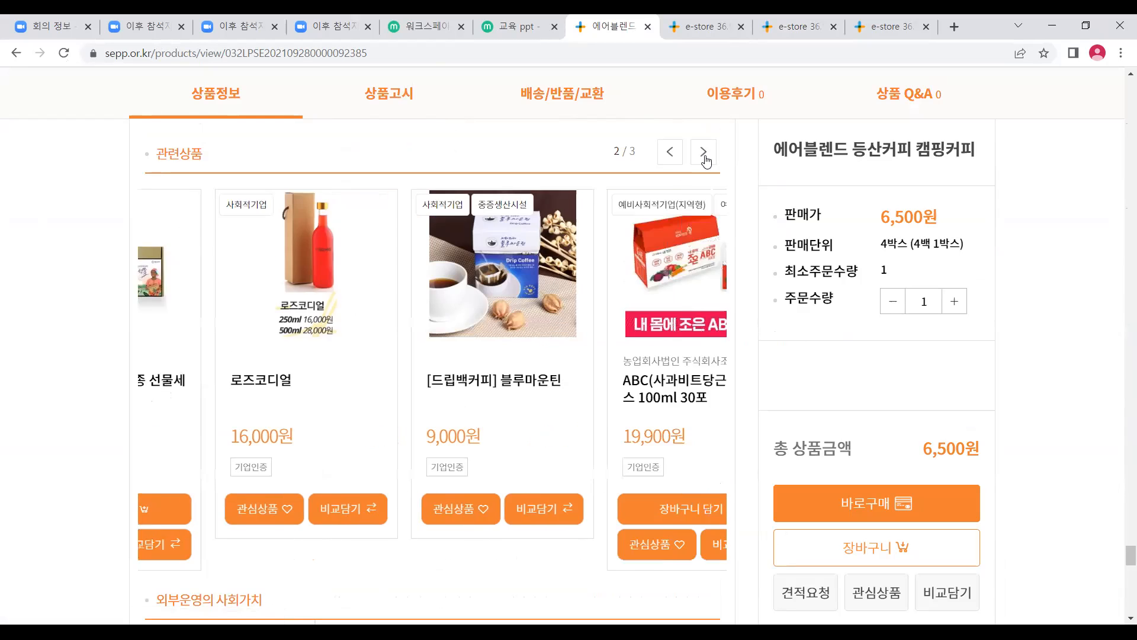
left_click(703, 152)
left_click(703, 152)
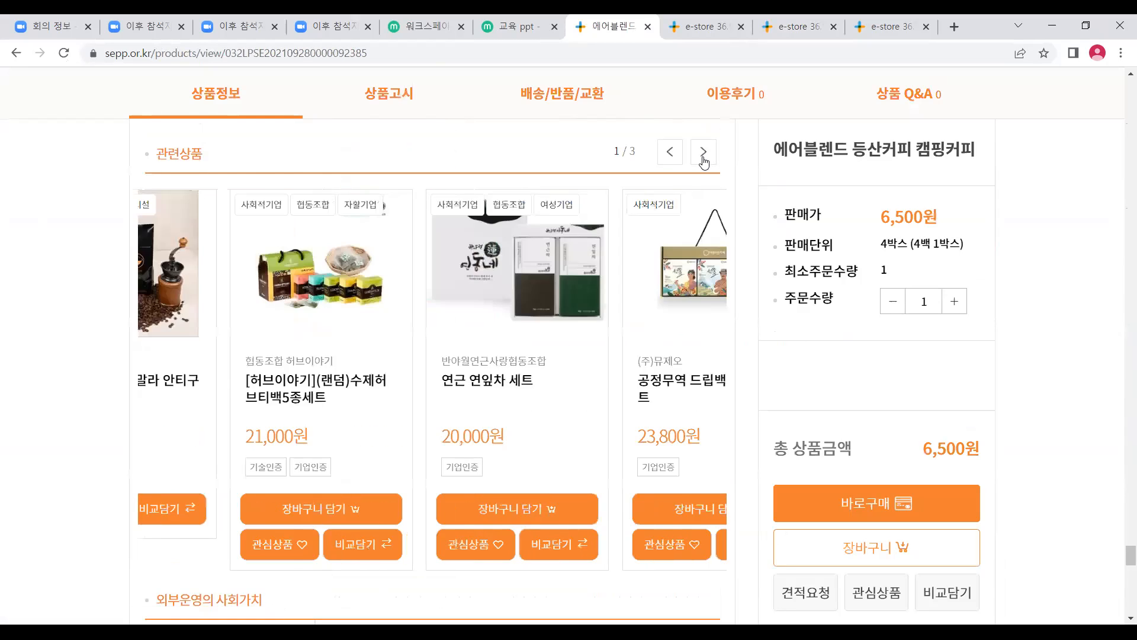
Return to the product registration form and set 관련상품 출력 방법 to 관련상품을 선택합니다.
left_click(788, 26)
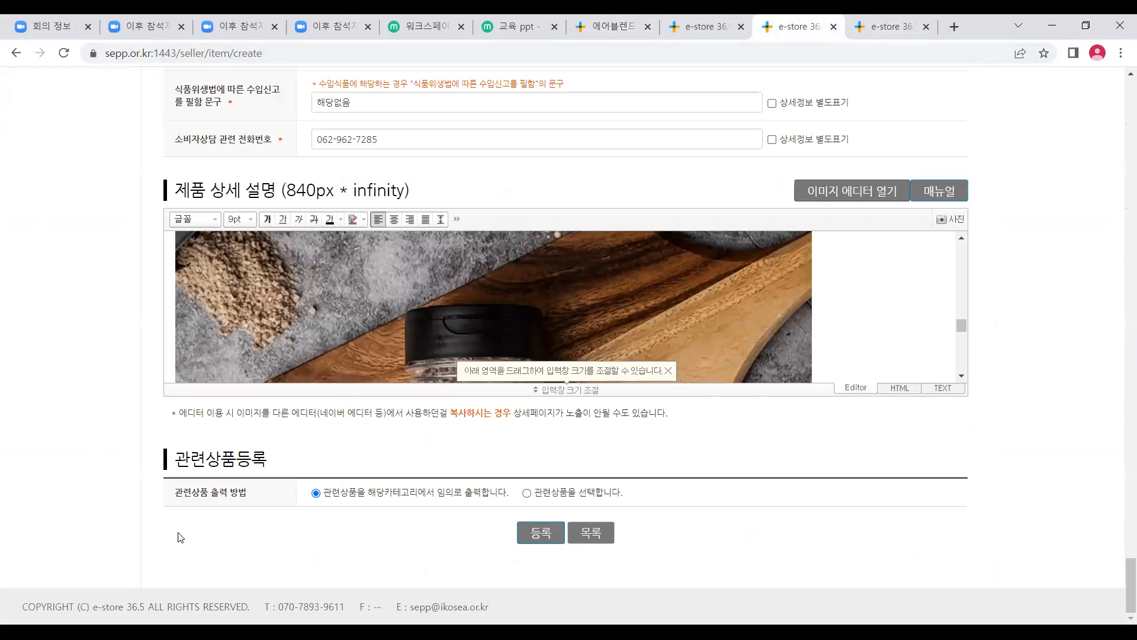
left_click_drag(341, 492, 392, 498)
left_click(461, 507)
left_click(603, 495)
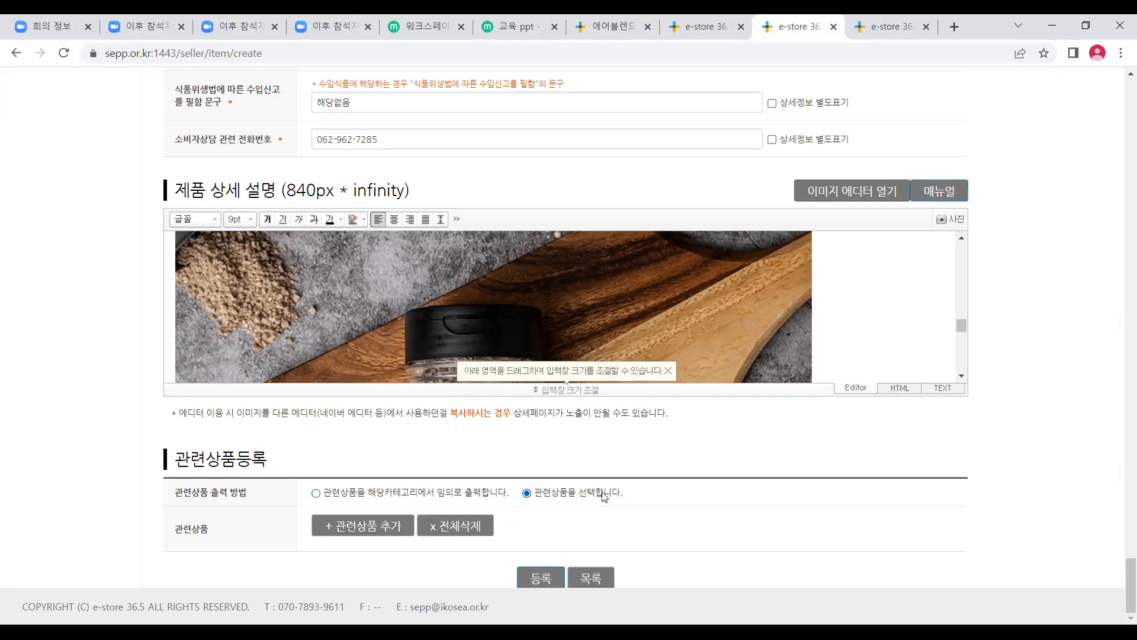
Set 관련상품 출력 방법 to 관련상품을 해당카테고리에서 임의로 출력합니다 and try to register the product.
left_click(338, 531)
left_click(446, 496)
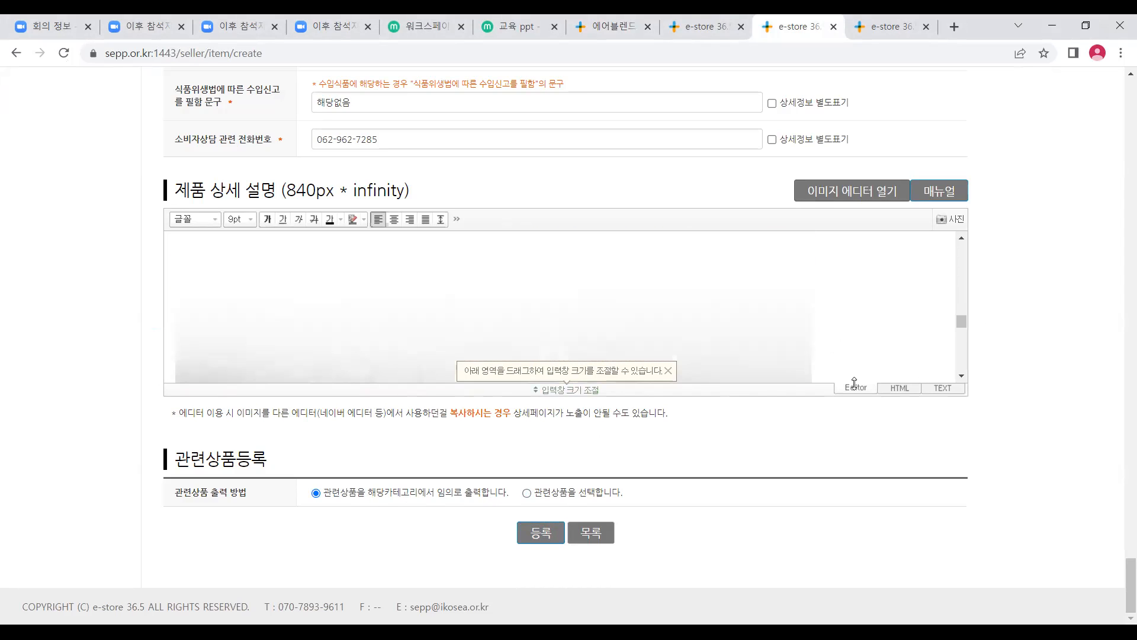
left_click(540, 534)
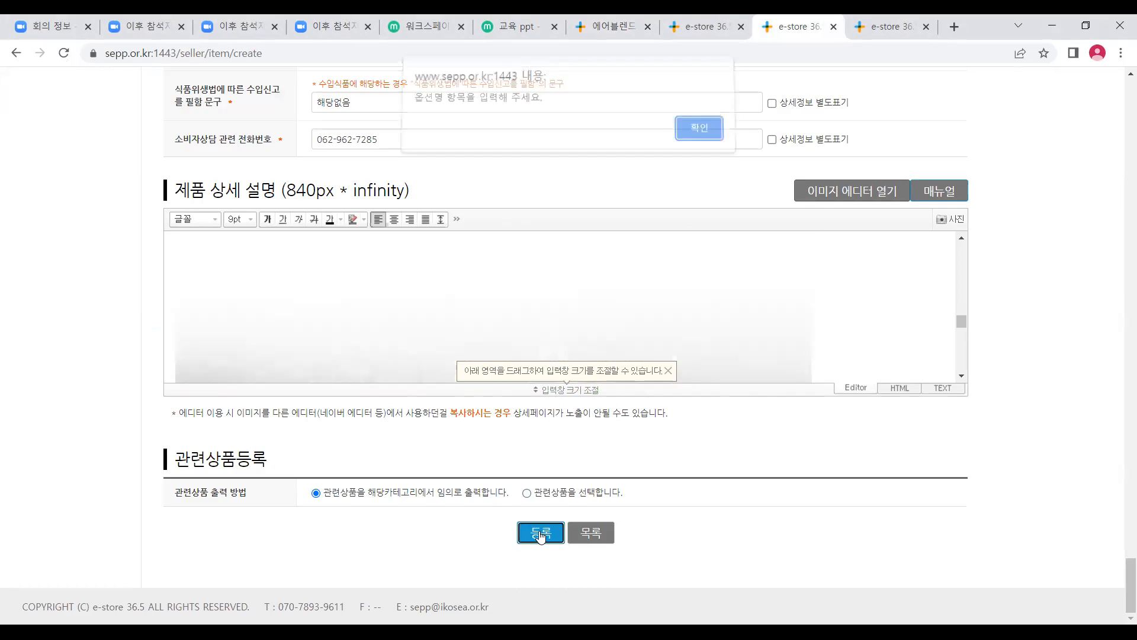
left_click(690, 135)
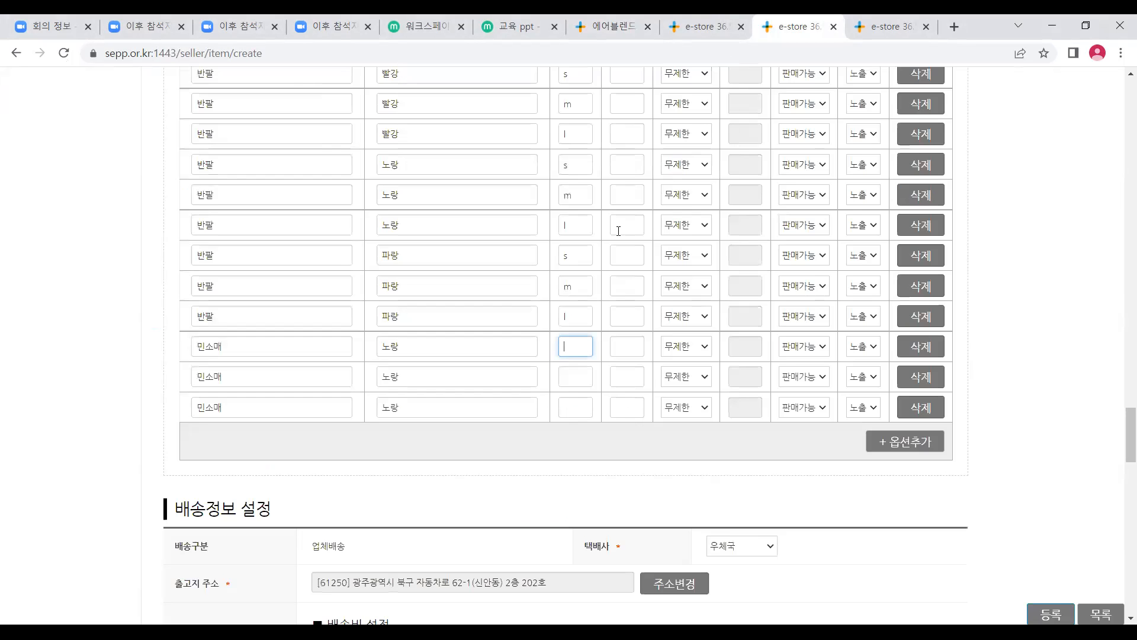
Turn off the product options by setting 제품옵션 사용여부 to 사용안함.
scroll(601, 259, "up", 10)
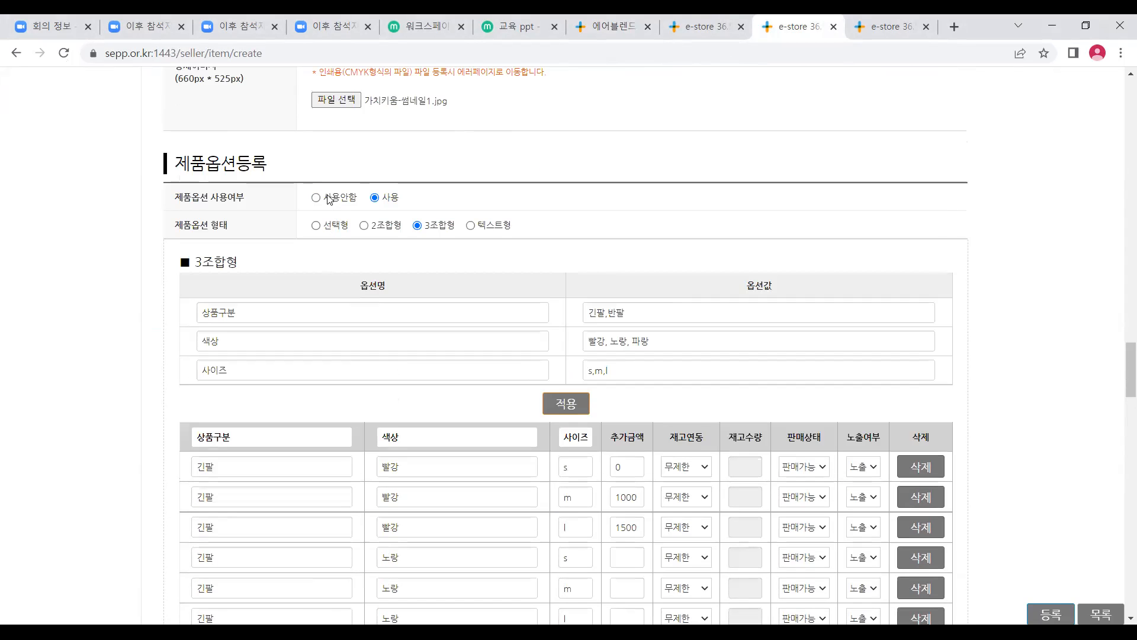
left_click(330, 198)
left_click(645, 152)
Register the product, confirm saving its information, and view the products in 승인대기 상품목록.
scroll(621, 237, "down", 20)
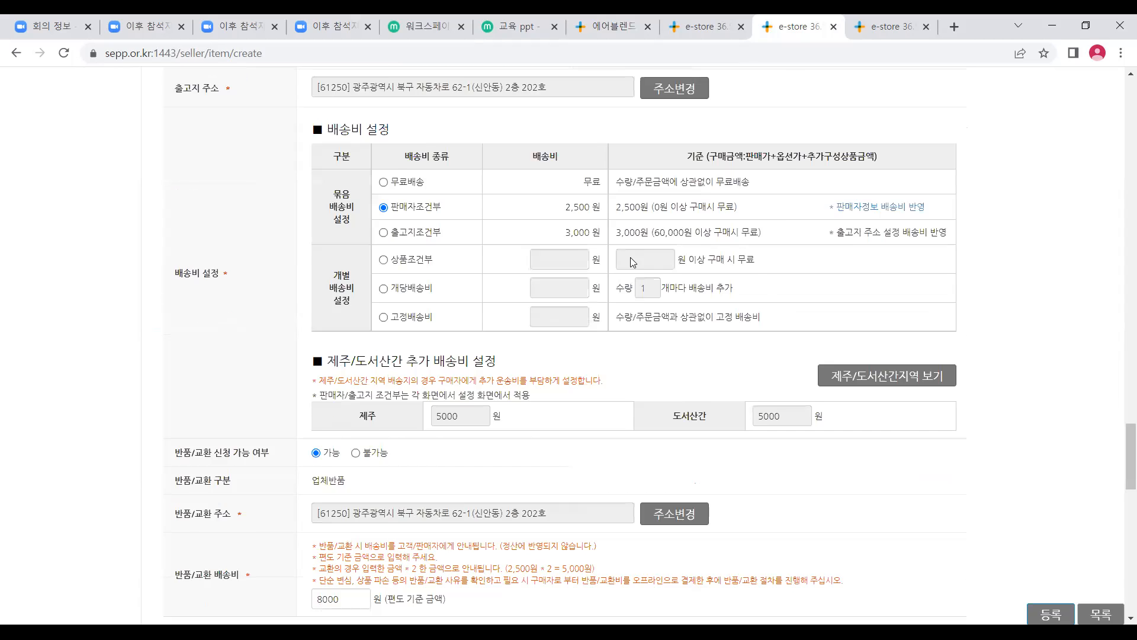
left_click(537, 535)
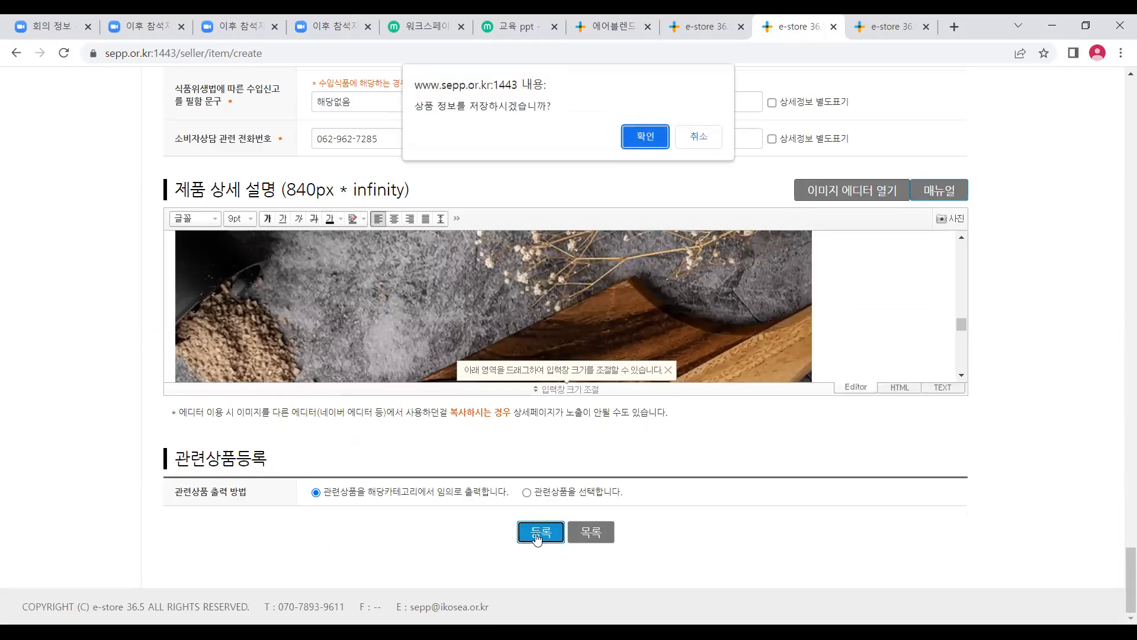
left_click(634, 138)
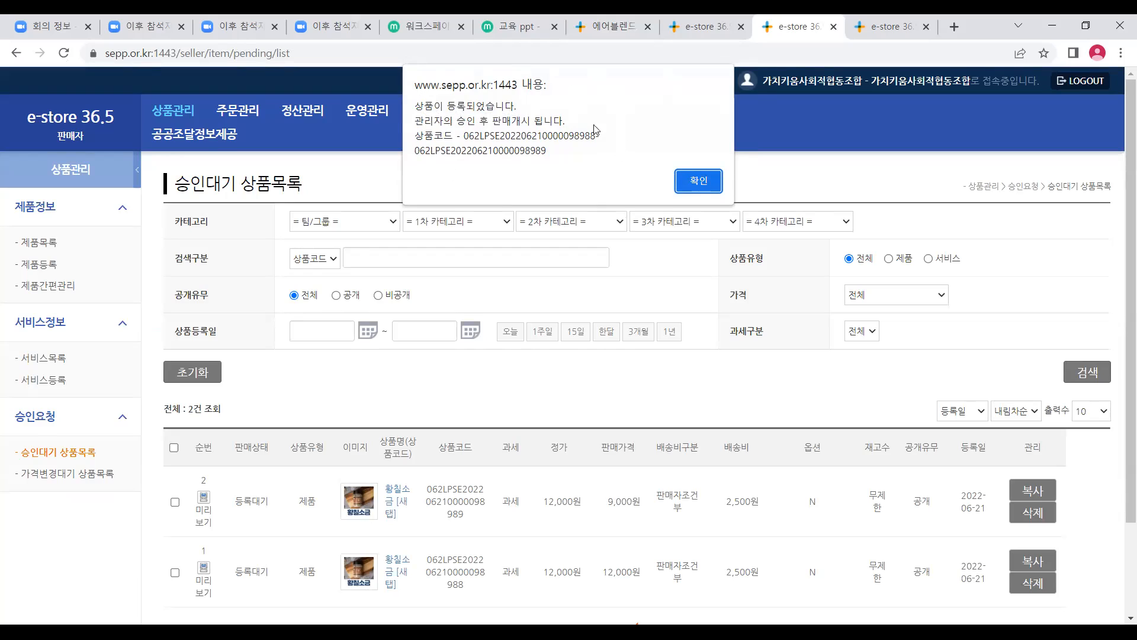
left_click(699, 185)
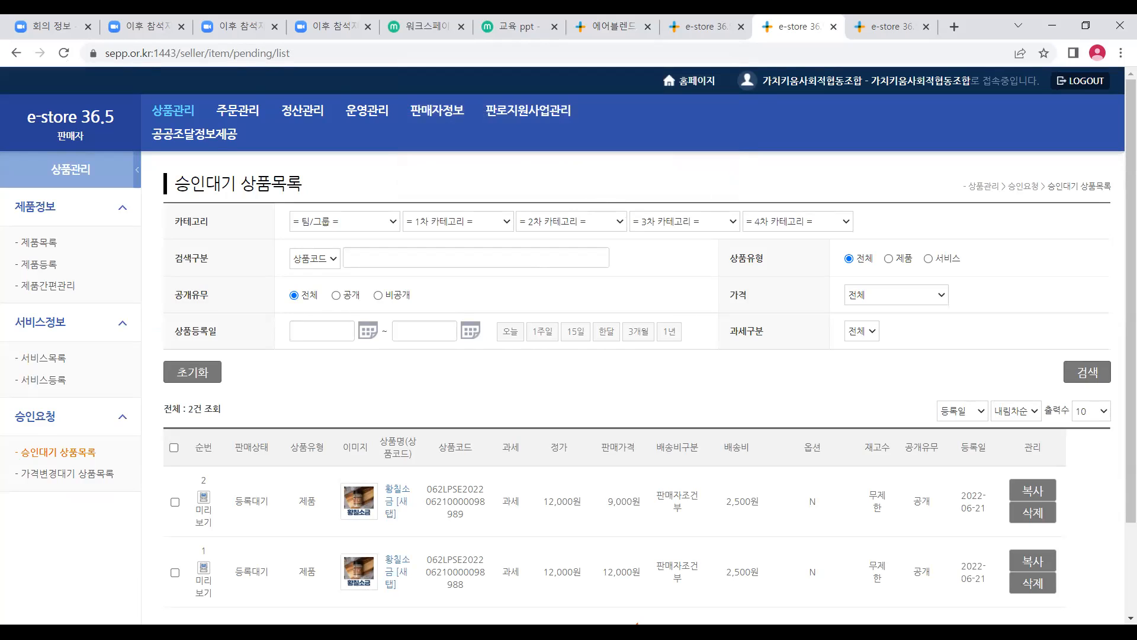
left_click(736, 315)
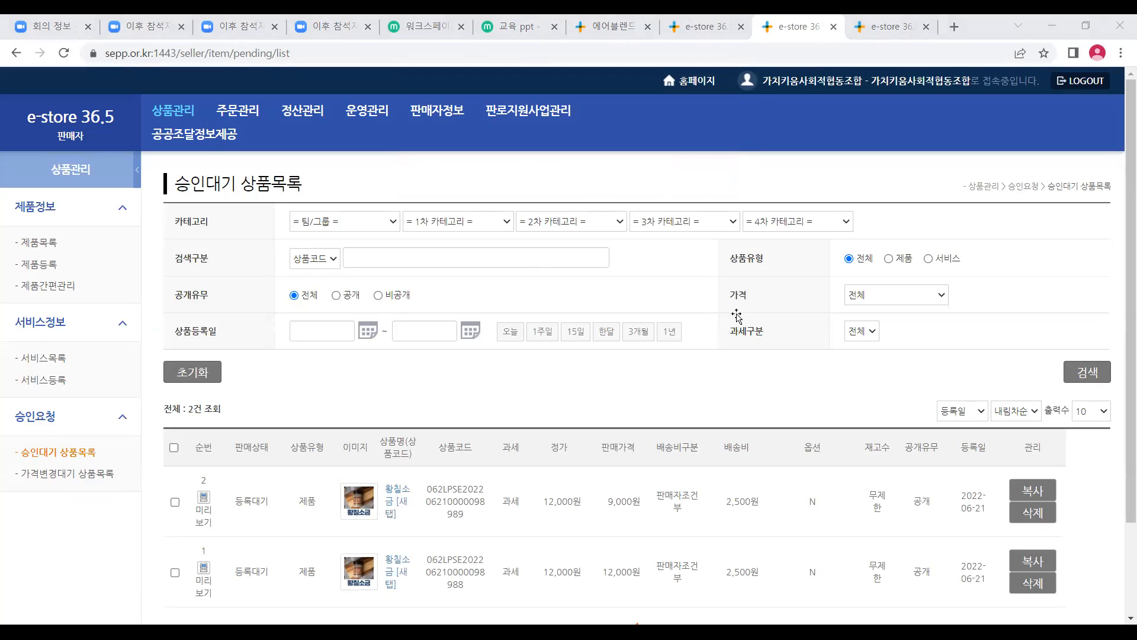
scroll(750, 373, "down", 2)
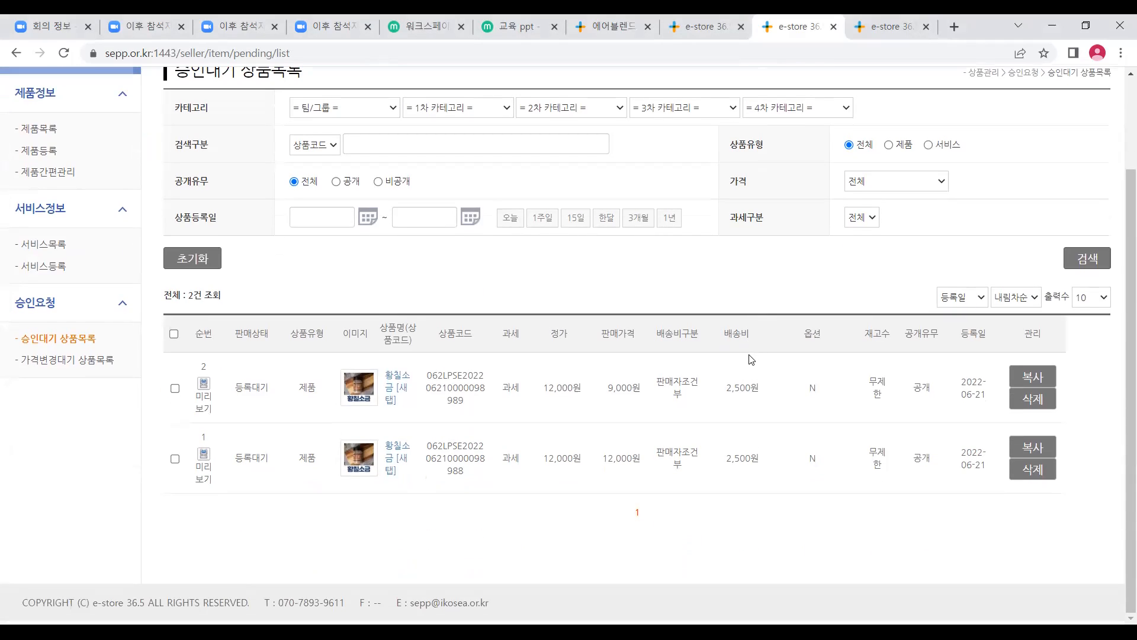